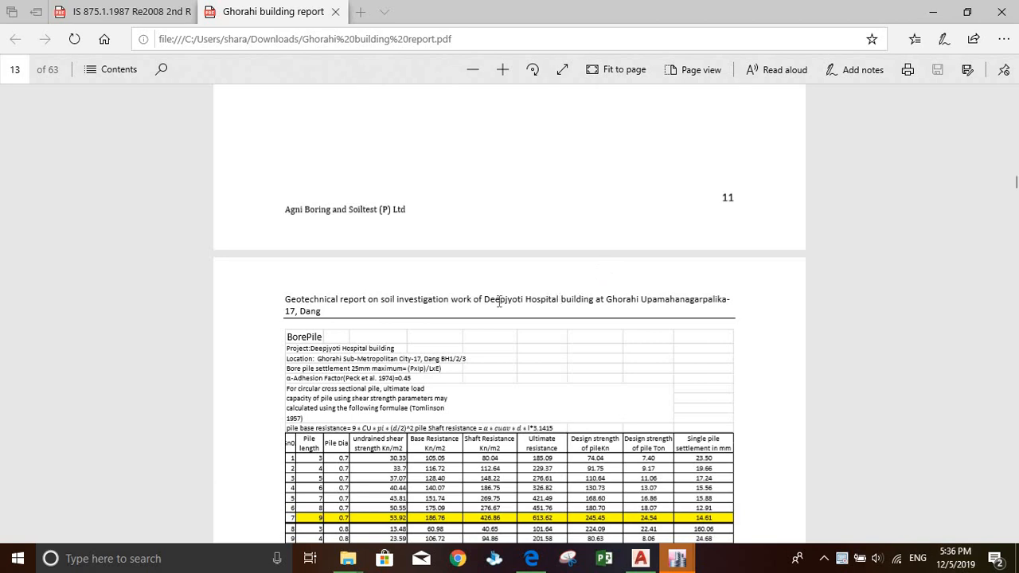
Read through the geotechnical report's bore pile table, its conclusions and recommendations, and the BH1 and BH2 bore hole logs.
{"action": "scroll", "coordinate": [498, 308], "scroll_direction": "down", "scroll_amount": 1}
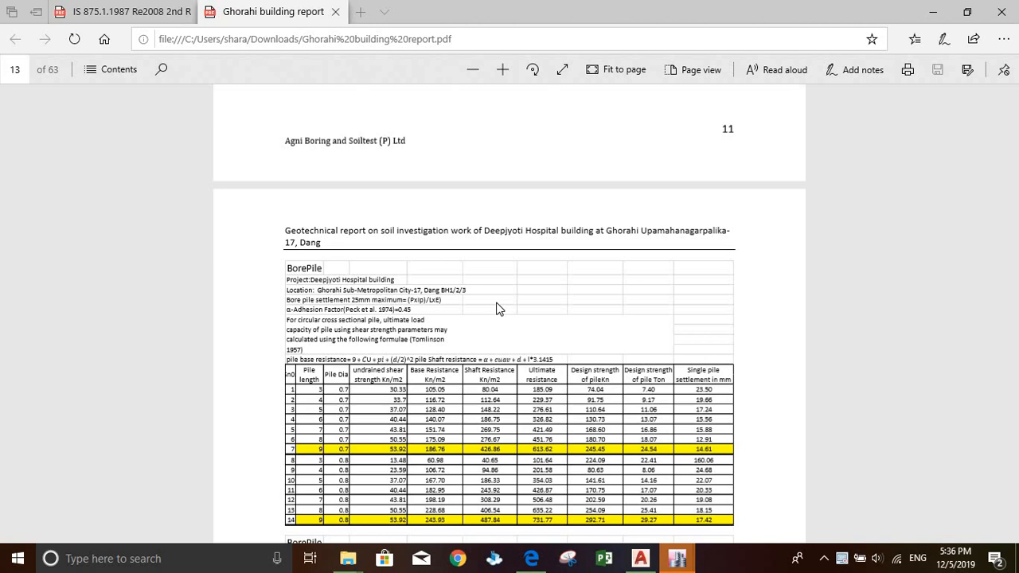
{"action": "scroll", "coordinate": [496, 309], "scroll_direction": "down", "scroll_amount": 12}
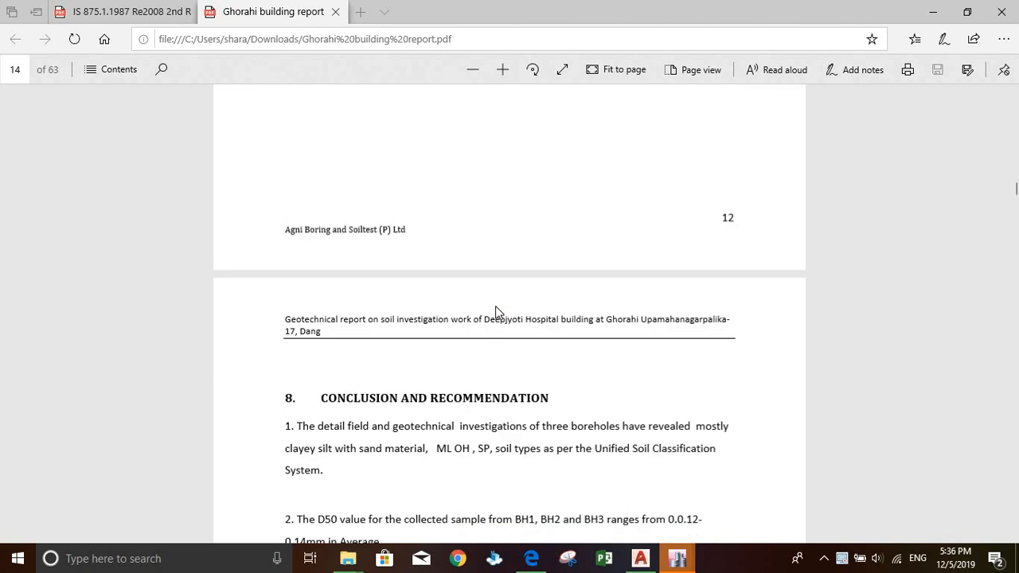
{"action": "scroll", "coordinate": [496, 311], "scroll_direction": "down", "scroll_amount": 1}
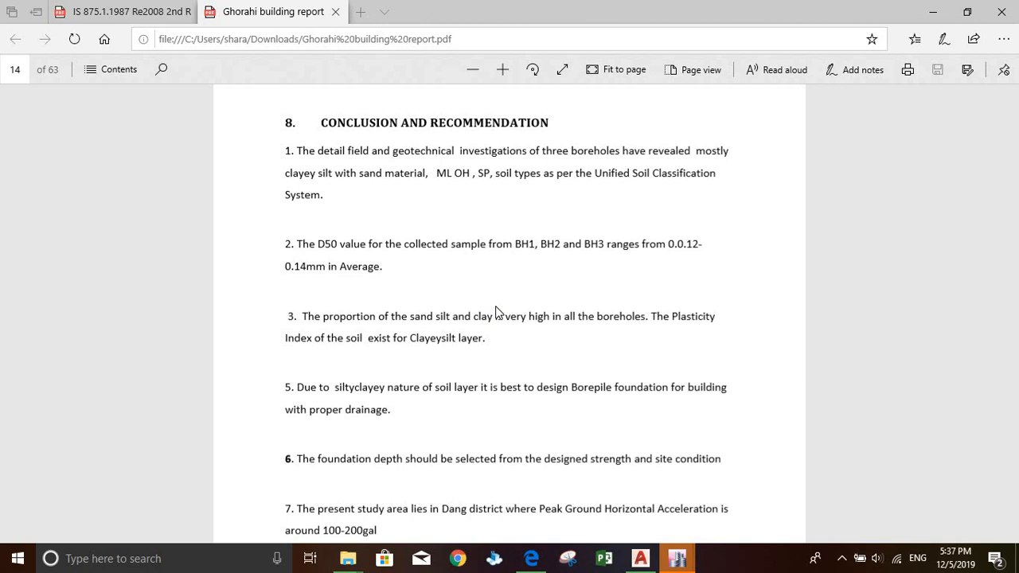
{"action": "scroll", "coordinate": [495, 311], "scroll_direction": "down", "scroll_amount": 3}
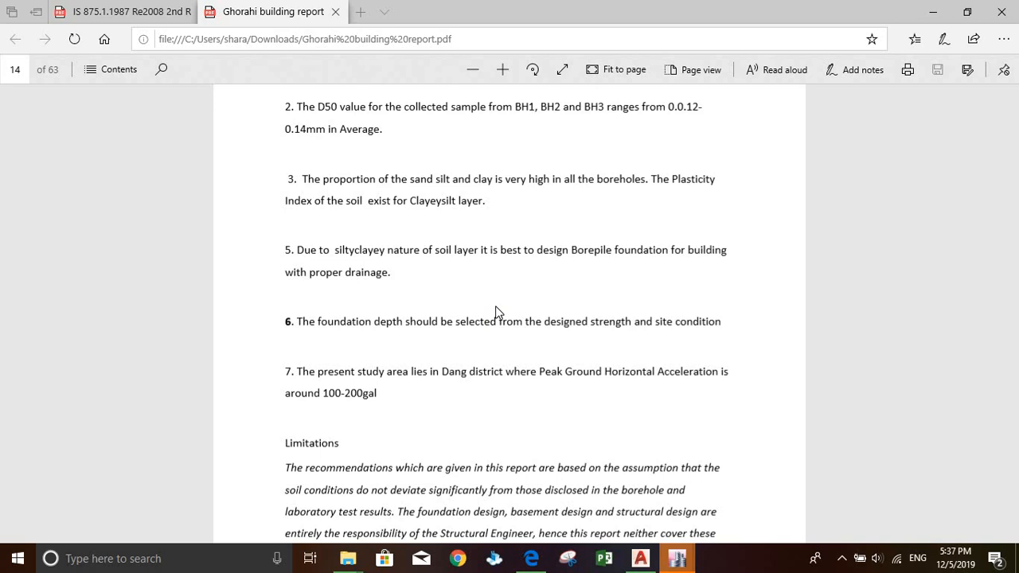
{"action": "scroll", "coordinate": [495, 310], "scroll_direction": "down", "scroll_amount": 2}
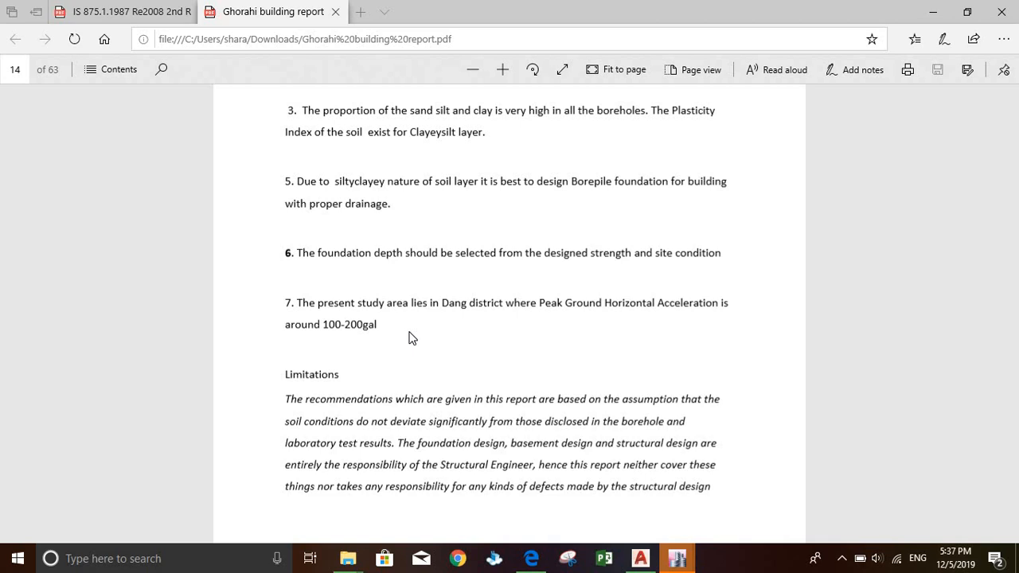
{"action": "scroll", "coordinate": [411, 338], "scroll_direction": "down", "scroll_amount": 10}
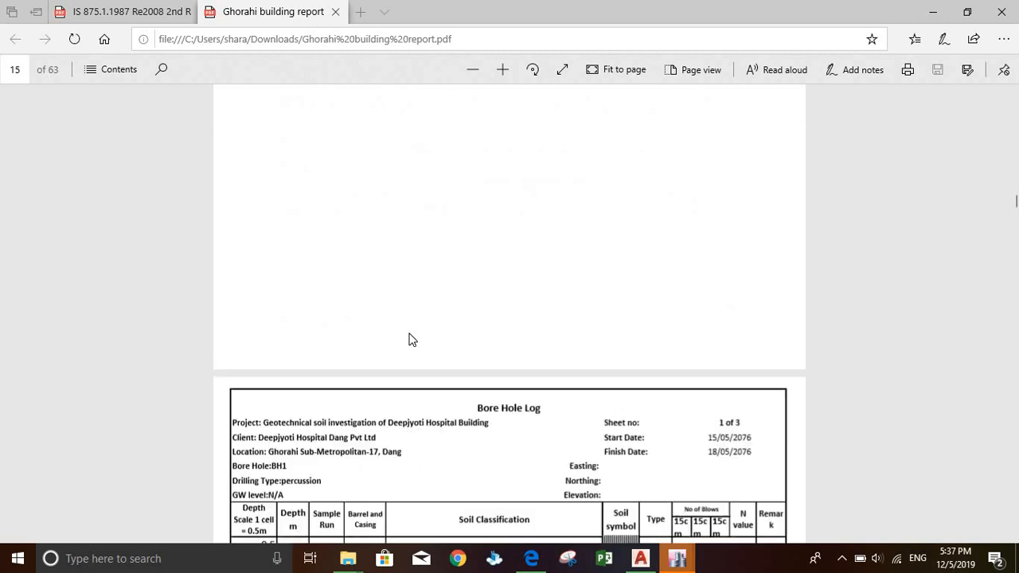
{"action": "scroll", "coordinate": [411, 338], "scroll_direction": "down", "scroll_amount": 3}
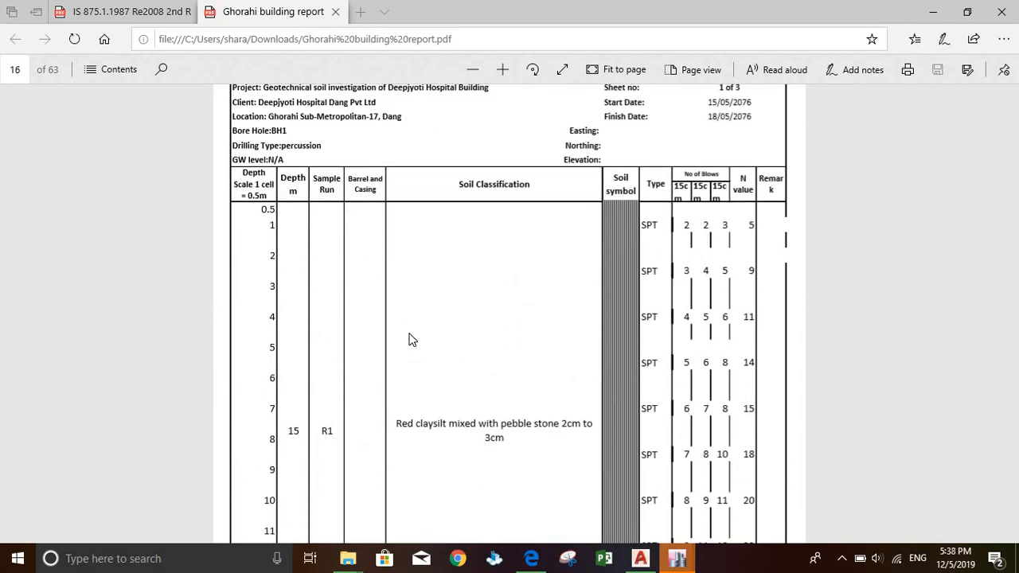
{"action": "scroll", "coordinate": [412, 340], "scroll_direction": "down", "scroll_amount": 8}
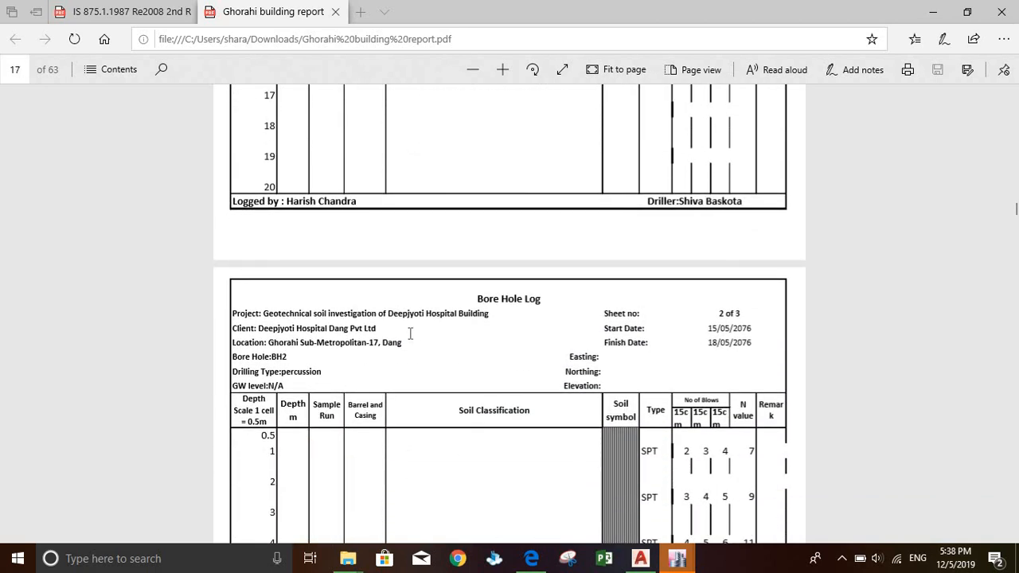
{"action": "scroll", "coordinate": [411, 335], "scroll_direction": "down", "scroll_amount": 2}
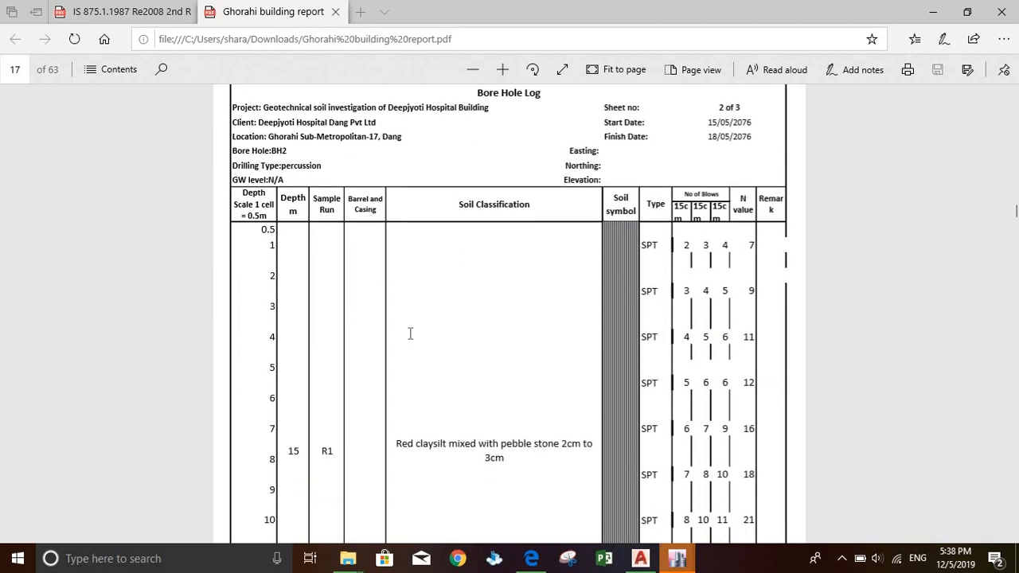
{"action": "scroll", "coordinate": [410, 333], "scroll_direction": "down", "scroll_amount": 16}
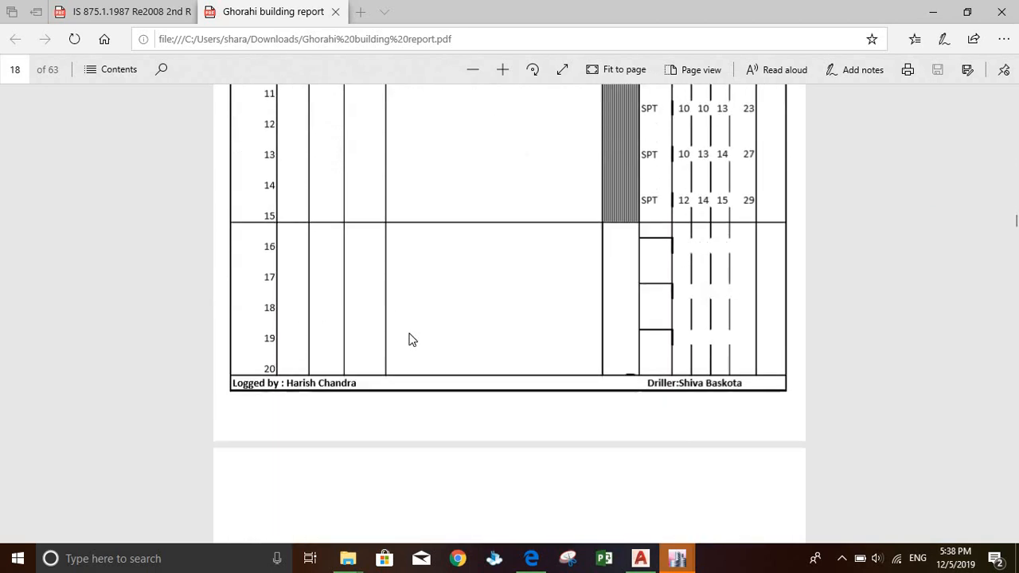
{"action": "scroll", "coordinate": [411, 339], "scroll_direction": "down", "scroll_amount": 5}
Switch to ETABS and close the extra ODS model window without saving its changes.
{"action": "left_click", "coordinate": [927, 12]}
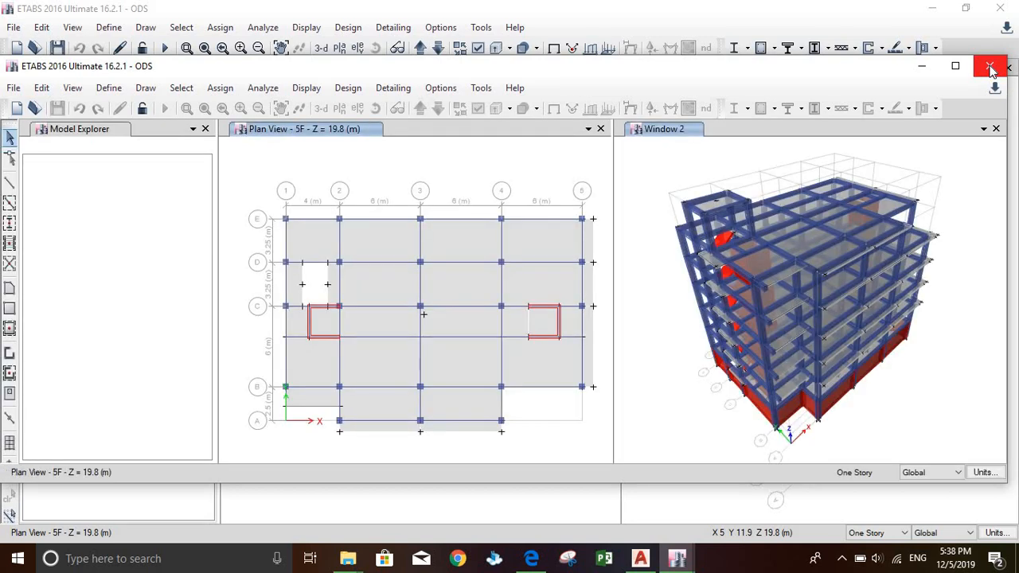
{"action": "left_click", "coordinate": [990, 70]}
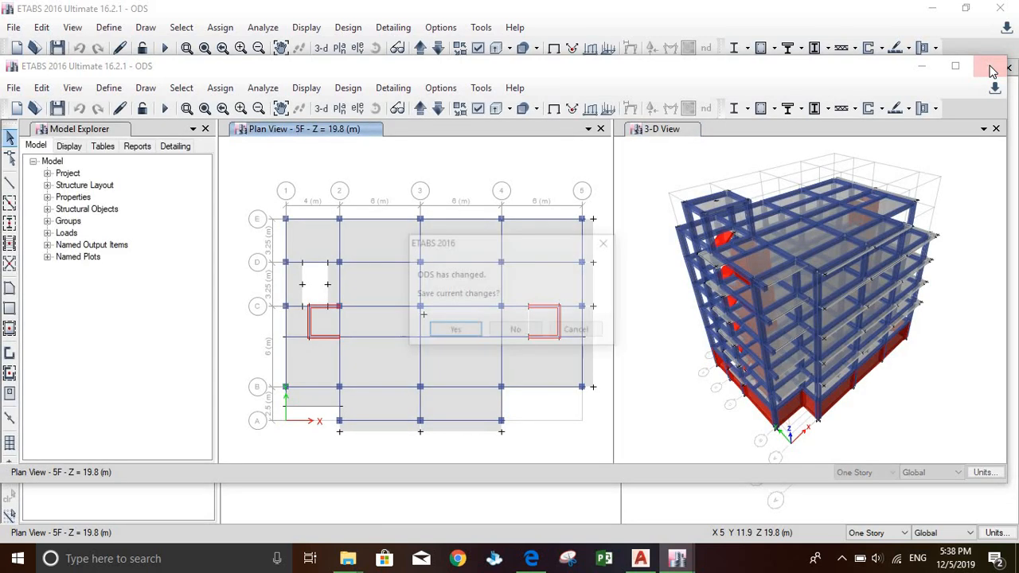
{"action": "left_click", "coordinate": [518, 332]}
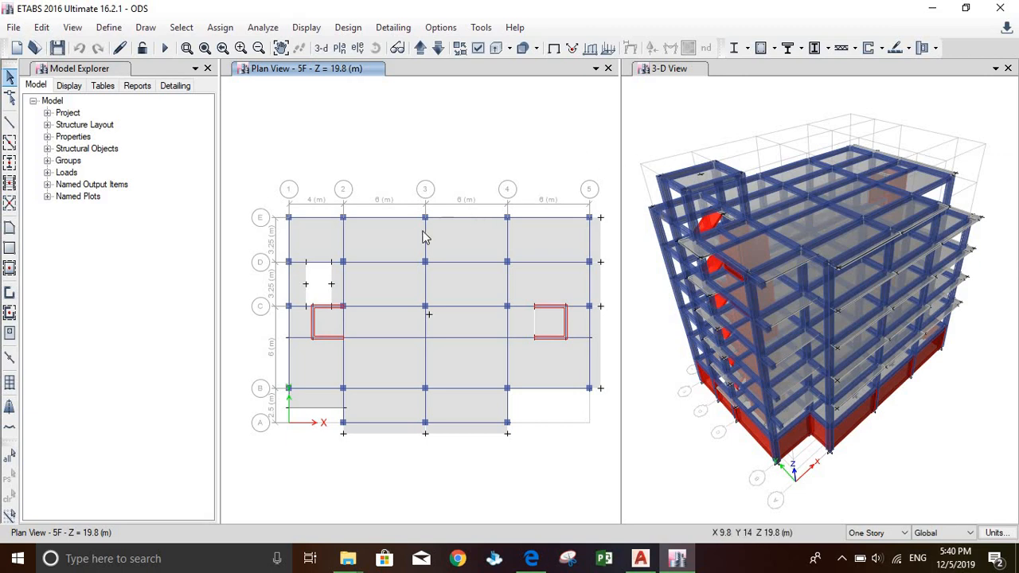
Inspect the 5F plan and move the plan view down to story 4F at Z = 16.5 m.
{"action": "scroll", "coordinate": [429, 216], "scroll_direction": "up", "scroll_amount": 5}
{"action": "scroll", "coordinate": [439, 222], "scroll_direction": "down", "scroll_amount": 5}
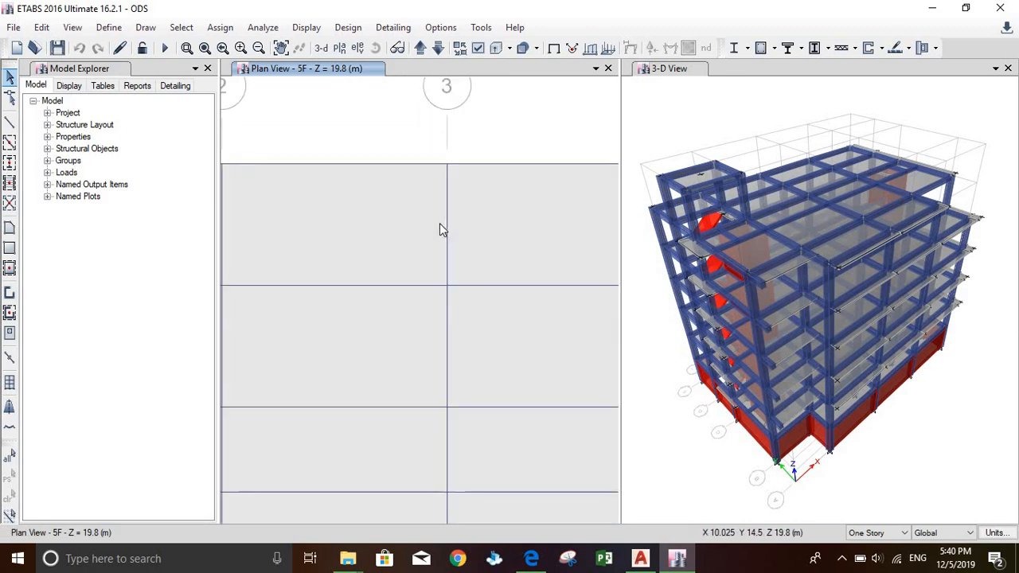
{"action": "scroll", "coordinate": [439, 224], "scroll_direction": "down", "scroll_amount": 3}
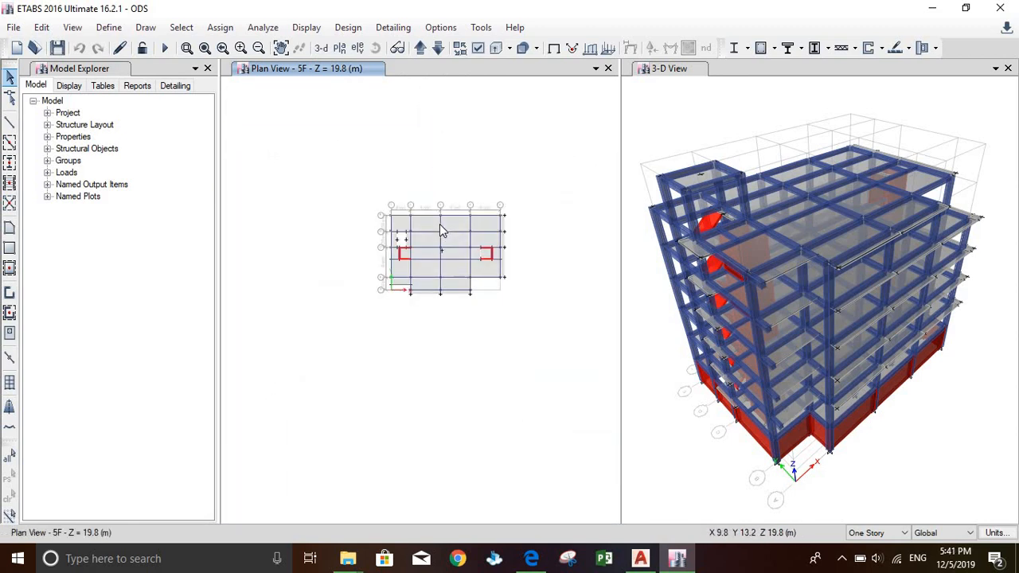
{"action": "scroll", "coordinate": [440, 223], "scroll_direction": "up", "scroll_amount": 3}
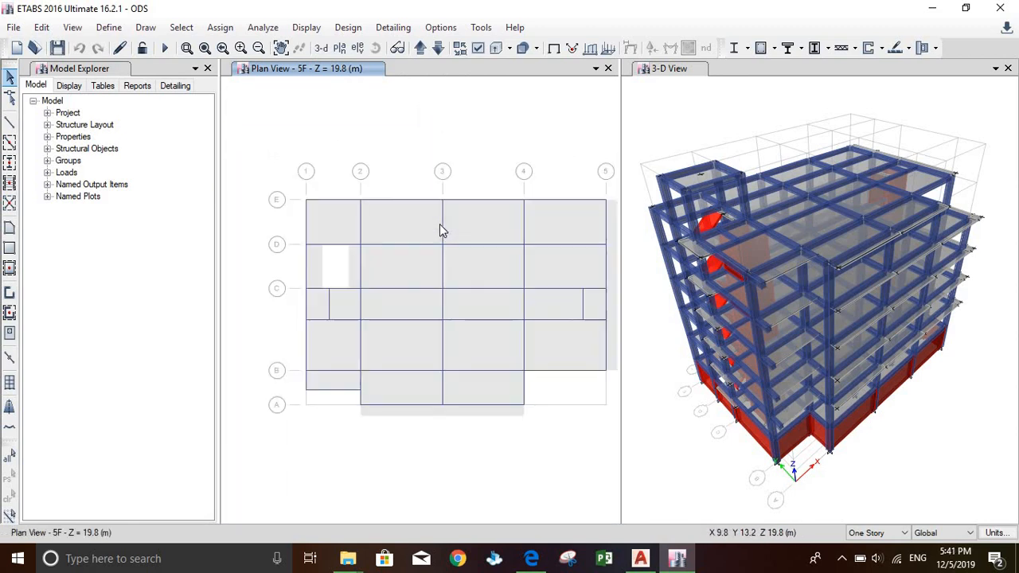
{"action": "left_click", "coordinate": [440, 50]}
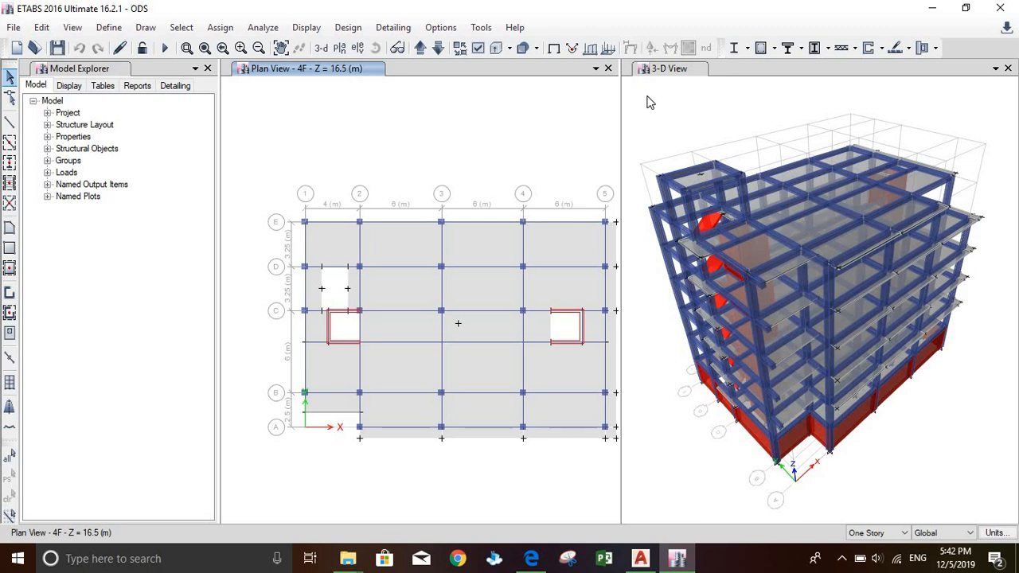
Try to limit the 4F plan view to walls only by hiding all other object types.
{"action": "left_click", "coordinate": [481, 51]}
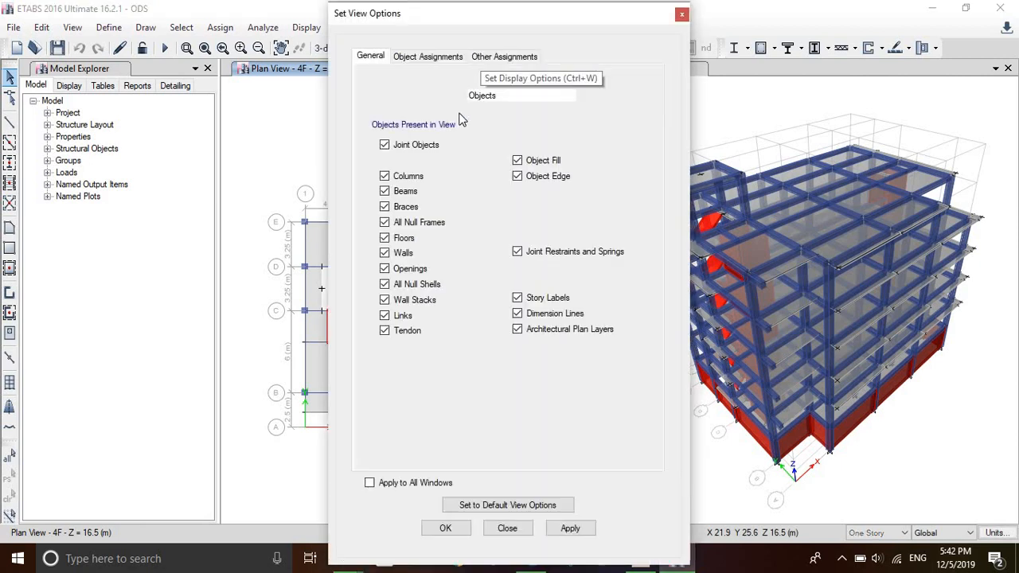
{"action": "left_click", "coordinate": [386, 253]}
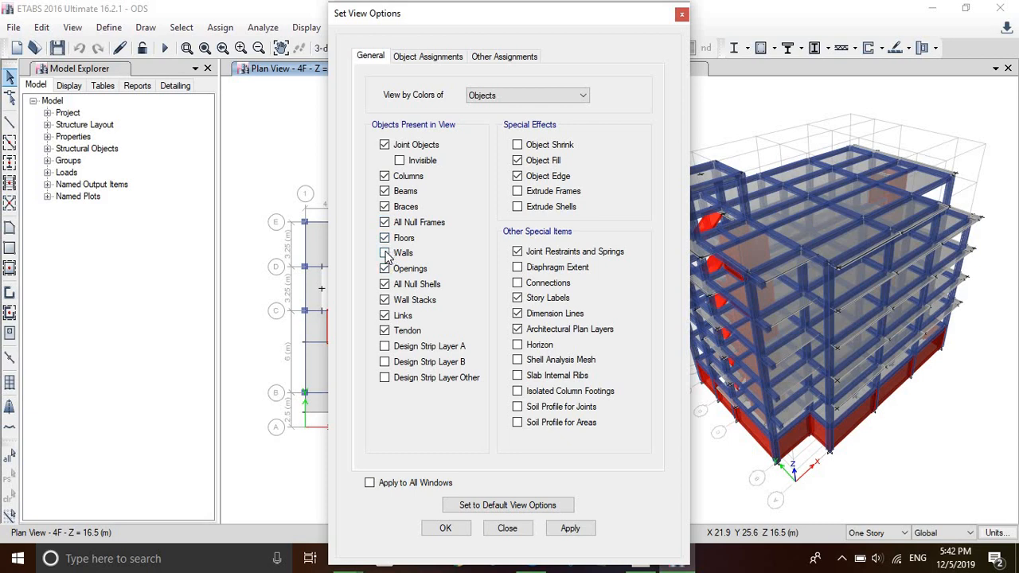
{"action": "left_click", "coordinate": [386, 145]}
{"action": "left_click", "coordinate": [386, 176]}
{"action": "left_click", "coordinate": [385, 191]}
{"action": "left_click", "coordinate": [385, 207]}
{"action": "left_click", "coordinate": [386, 222]}
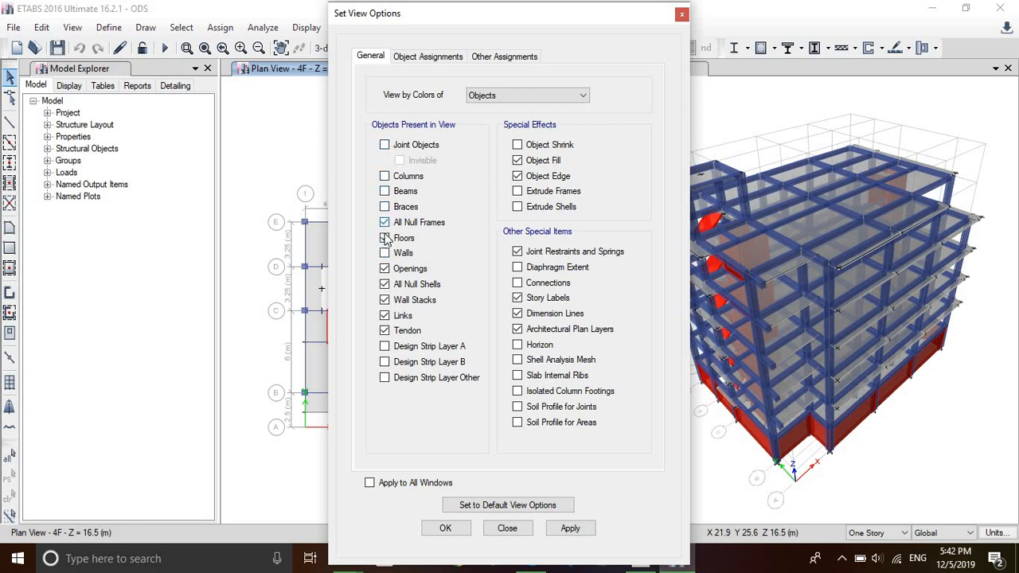
{"action": "left_click", "coordinate": [385, 268]}
{"action": "left_click", "coordinate": [385, 284]}
{"action": "left_click", "coordinate": [385, 300]}
{"action": "left_click", "coordinate": [385, 315]}
{"action": "left_click", "coordinate": [384, 330]}
{"action": "left_click", "coordinate": [384, 330]}
{"action": "left_click", "coordinate": [384, 330]}
{"action": "left_click", "coordinate": [384, 253]}
{"action": "left_click", "coordinate": [570, 528]}
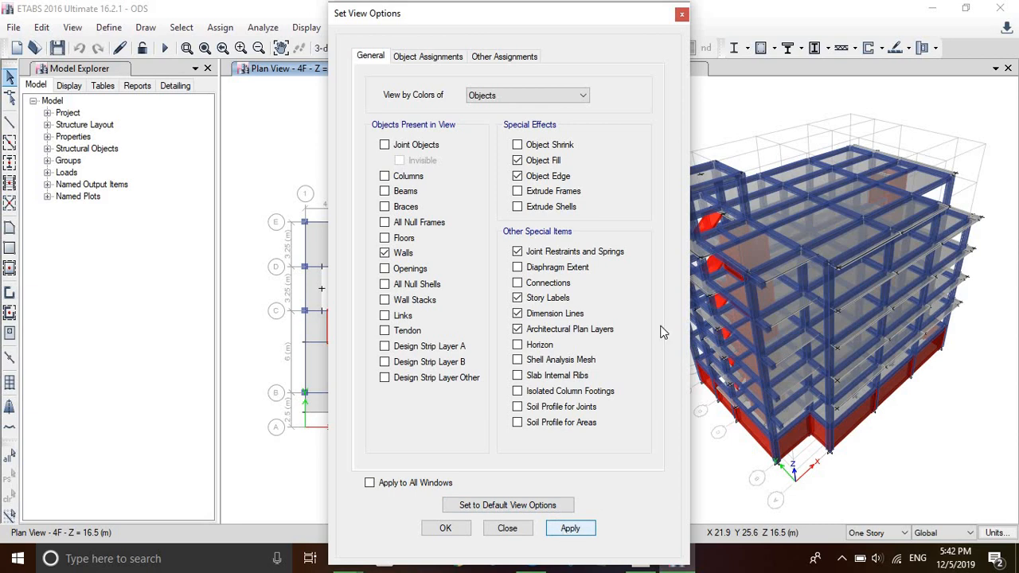
{"action": "left_click", "coordinate": [741, 99]}
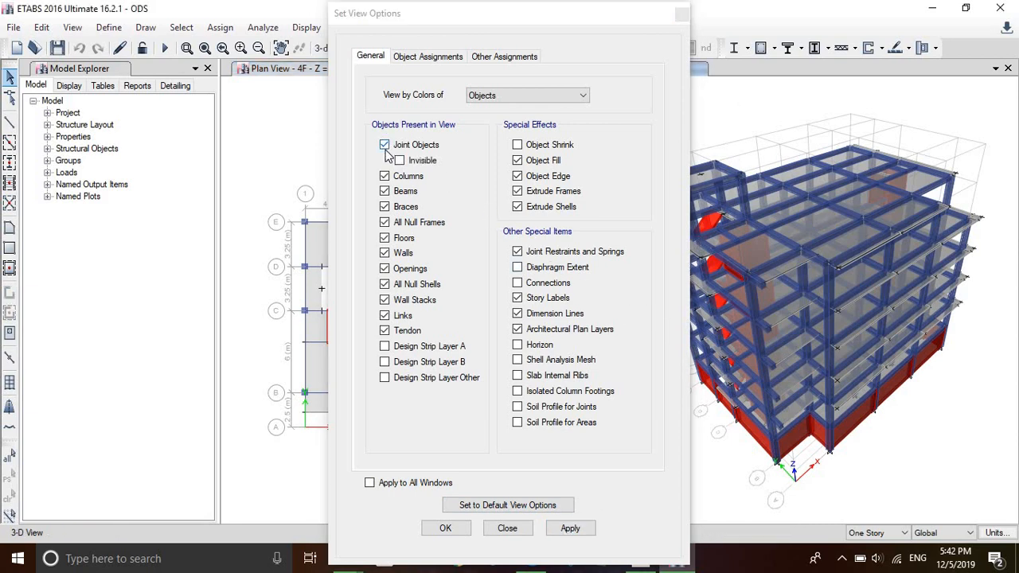
{"action": "left_click", "coordinate": [682, 14]}
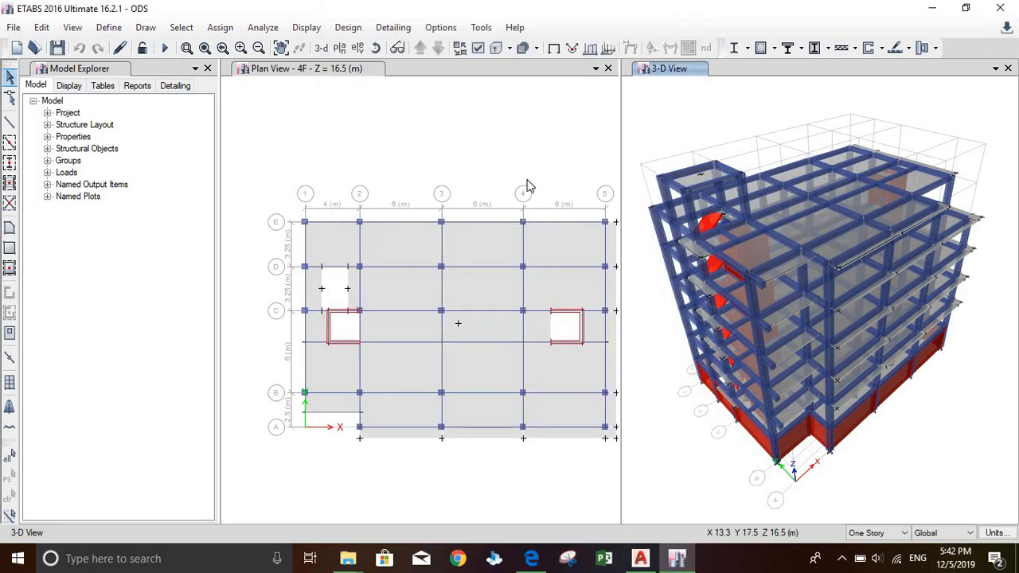
Widen the 3-D view and run the analysis load cases with Calculate Diaphragm Centers of Rigidity enabled.
{"action": "left_click_drag", "start_coordinate": [629, 107], "coordinate": [525, 109]}
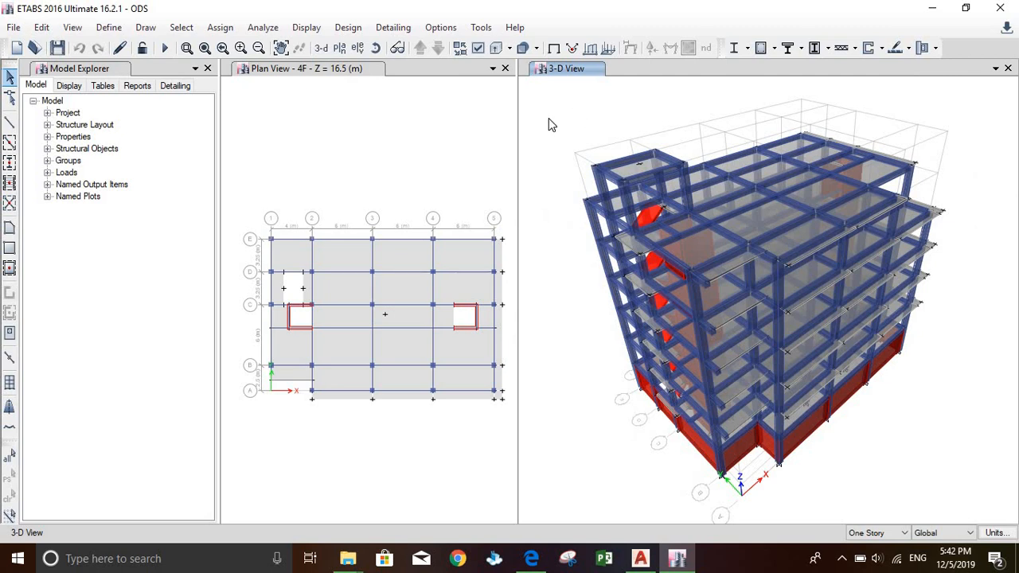
{"action": "left_click", "coordinate": [269, 31]}
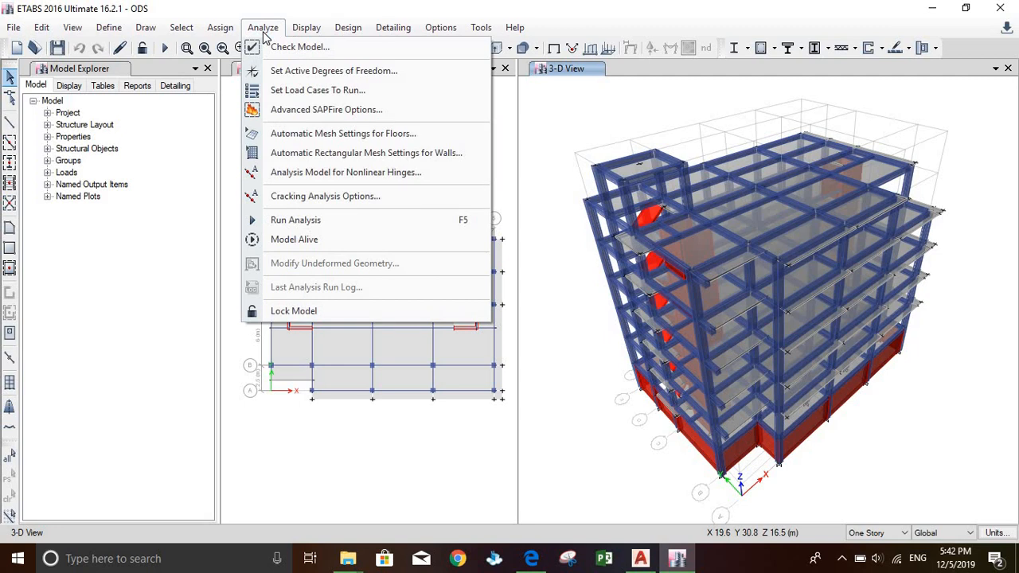
{"action": "left_click", "coordinate": [318, 91]}
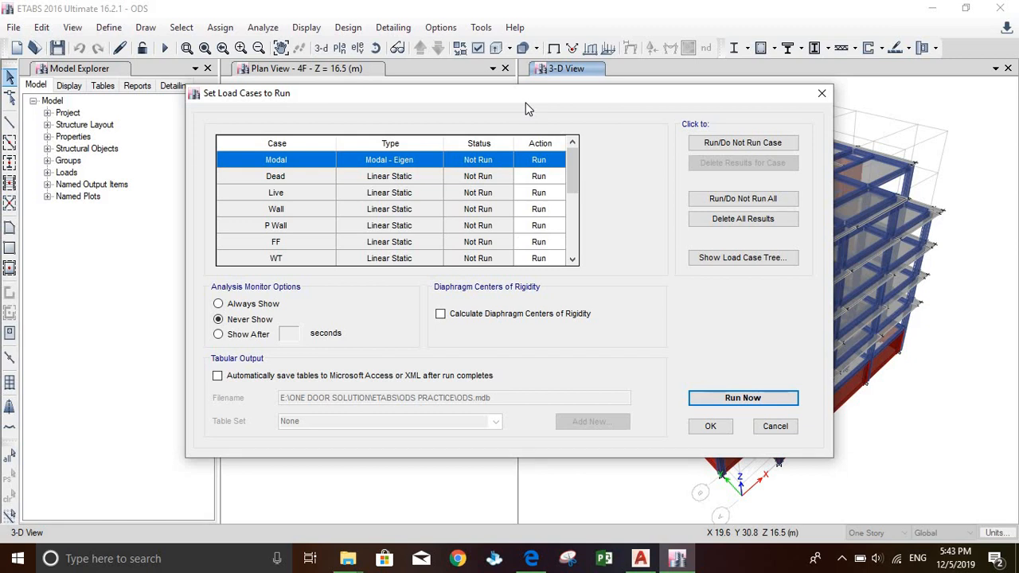
{"action": "left_click", "coordinate": [443, 317]}
{"action": "left_click", "coordinate": [719, 401]}
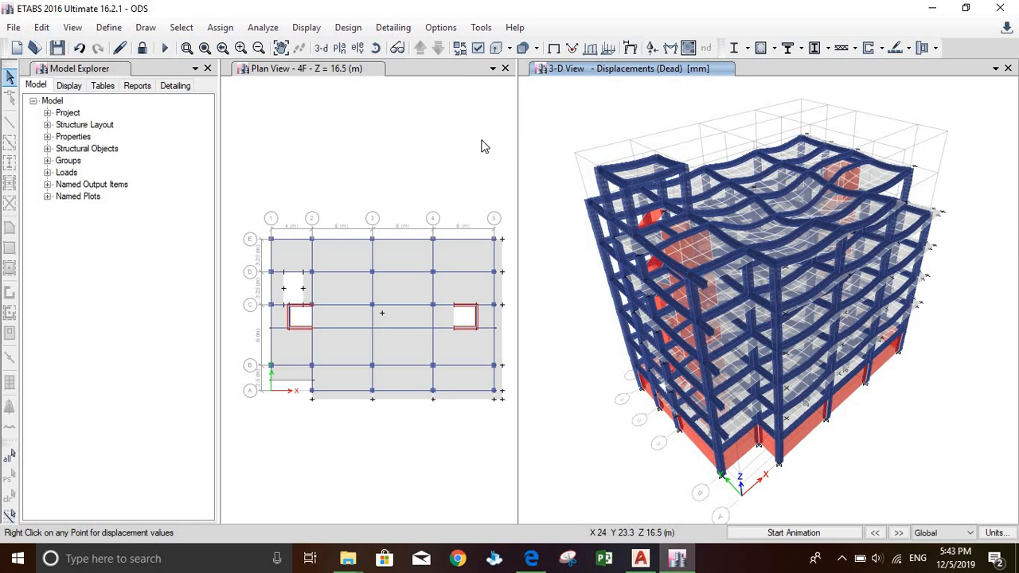
Close the plan view and examine the dead load deformed shape in the 3-D view.
{"action": "left_click", "coordinate": [504, 69]}
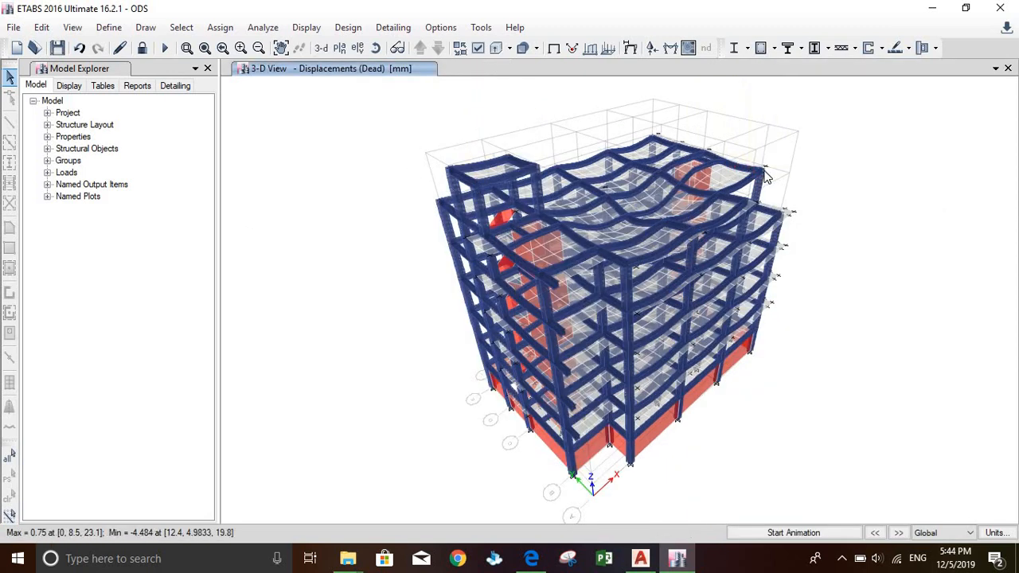
{"action": "mouse_move", "coordinate": [762, 177]}
{"action": "mouse_move", "coordinate": [682, 193]}
Display the Modal Participating Mass Ratios table from the analysis modal results and examine its mode rows.
{"action": "left_click", "coordinate": [307, 28]}
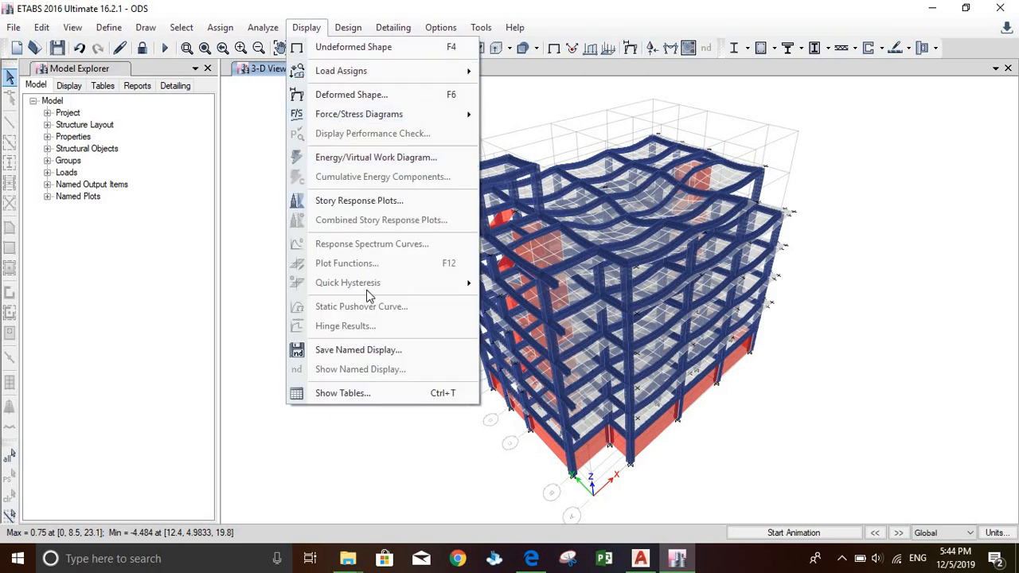
{"action": "left_click", "coordinate": [354, 395]}
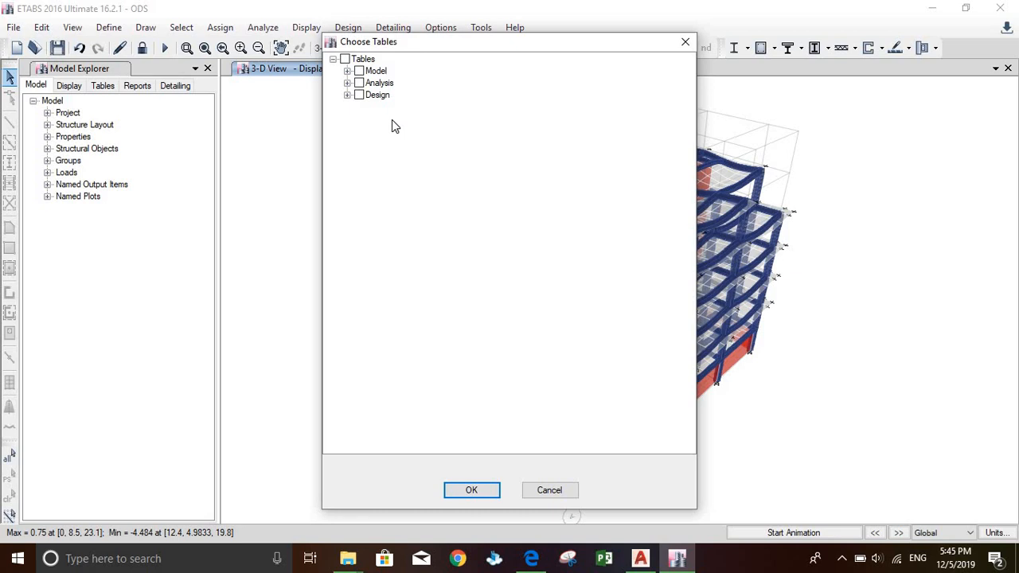
{"action": "left_click", "coordinate": [348, 83]}
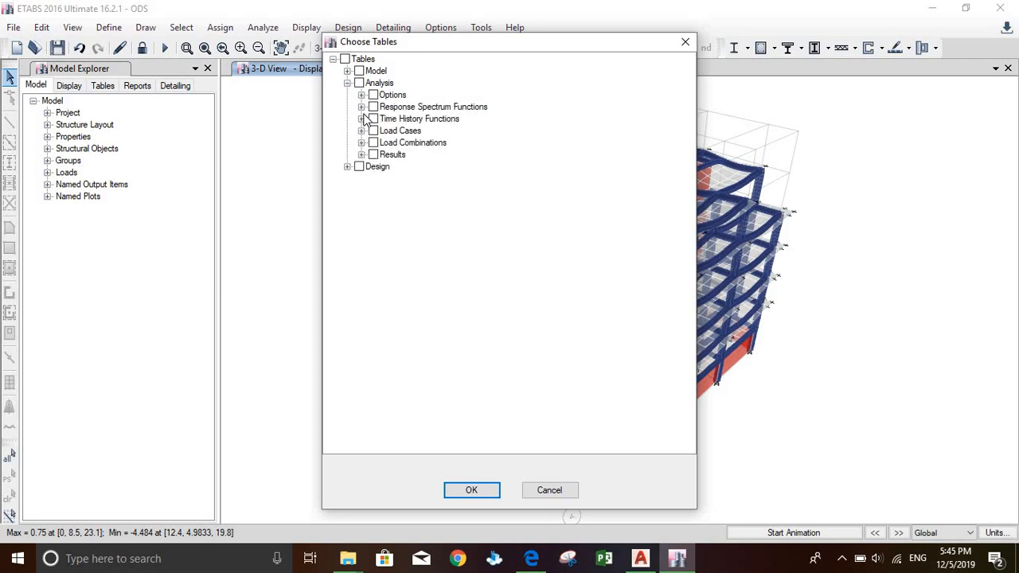
{"action": "left_click", "coordinate": [361, 155]}
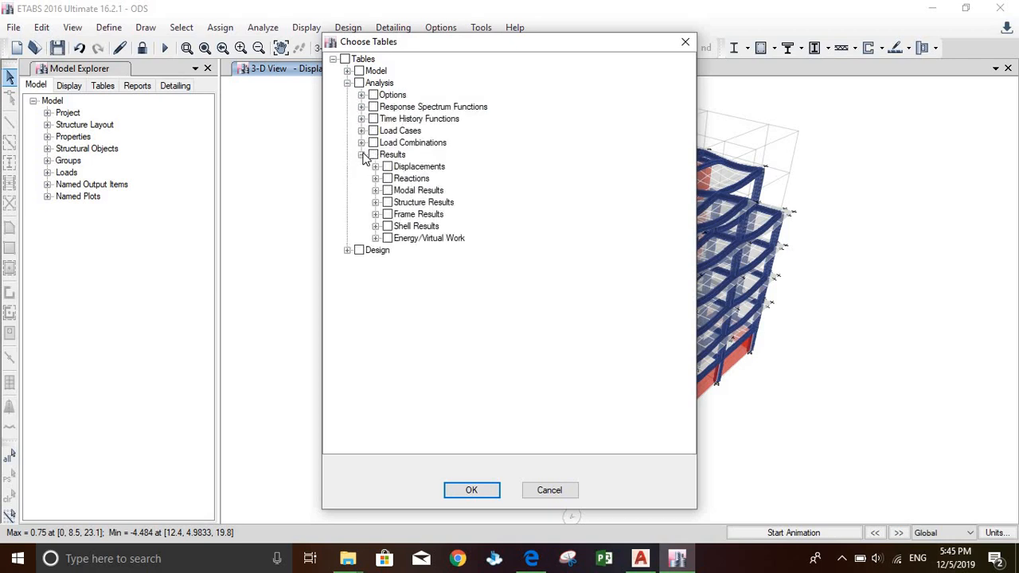
{"action": "left_click", "coordinate": [376, 190]}
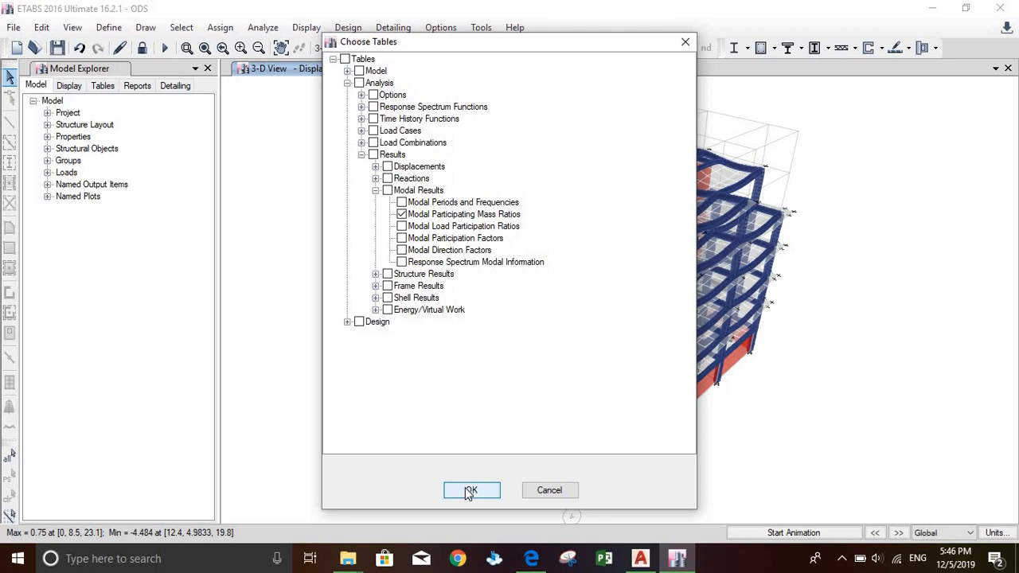
{"action": "left_click", "coordinate": [470, 490]}
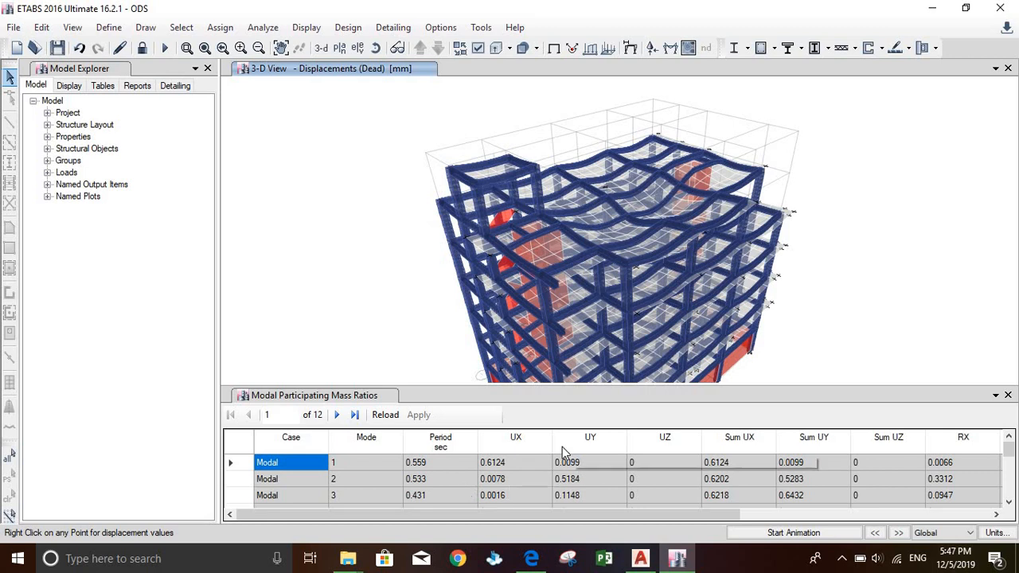
{"action": "scroll", "coordinate": [562, 446], "scroll_direction": "down", "scroll_amount": 1}
{"action": "scroll", "coordinate": [561, 447], "scroll_direction": "up", "scroll_amount": 1}
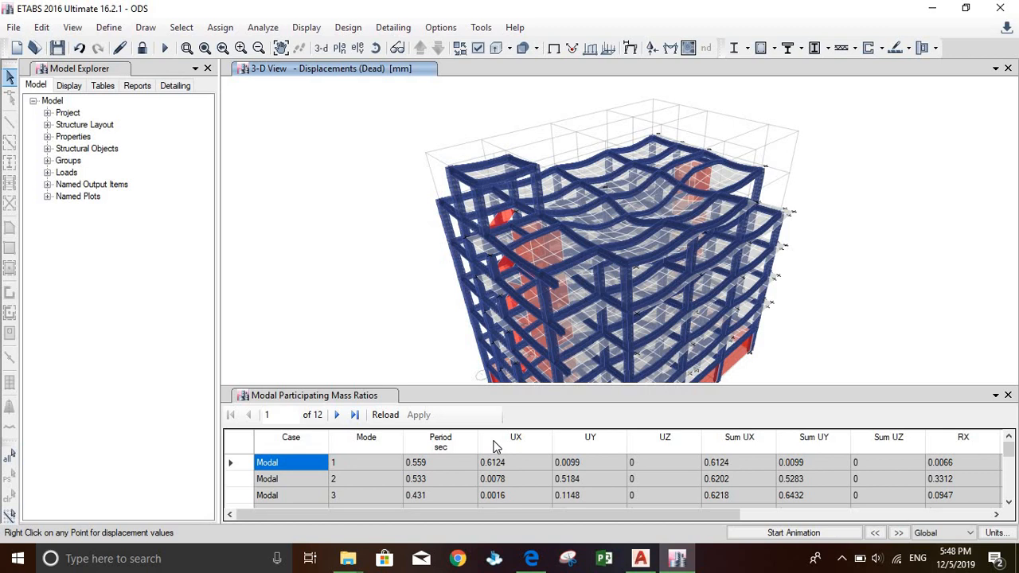
Examine the periods and the UX, UY, Sum UX and Sum UY ratios of the first three and last three modes.
{"action": "scroll", "coordinate": [436, 476], "scroll_direction": "down", "scroll_amount": 3}
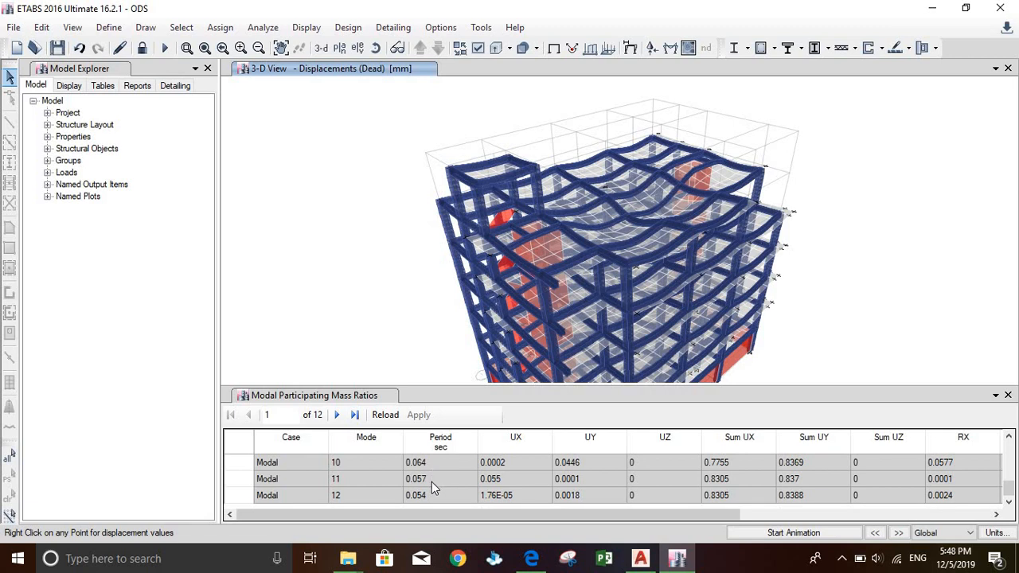
{"action": "scroll", "coordinate": [431, 482], "scroll_direction": "up", "scroll_amount": 3}
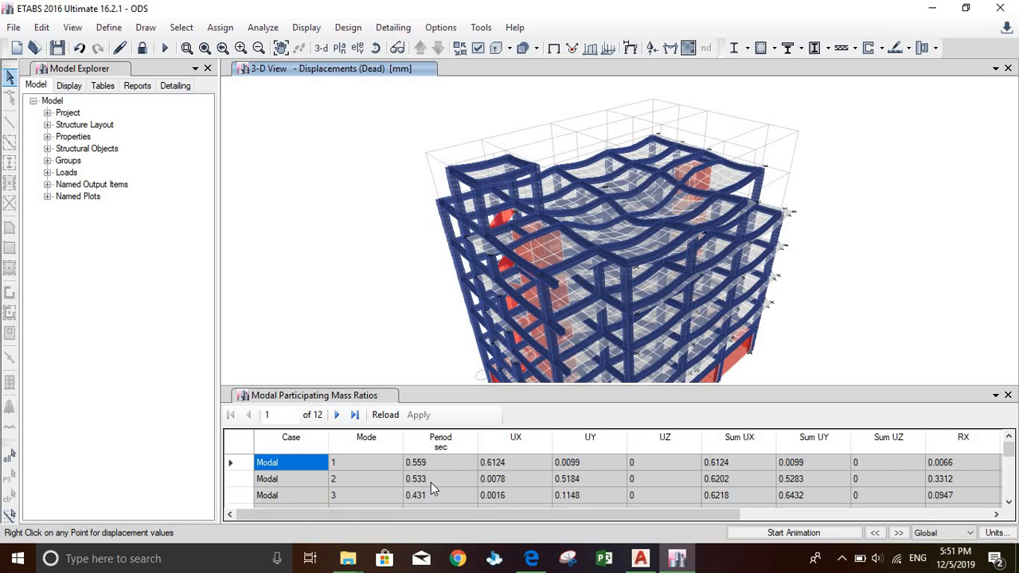
{"action": "scroll", "coordinate": [430, 482], "scroll_direction": "down", "scroll_amount": 3}
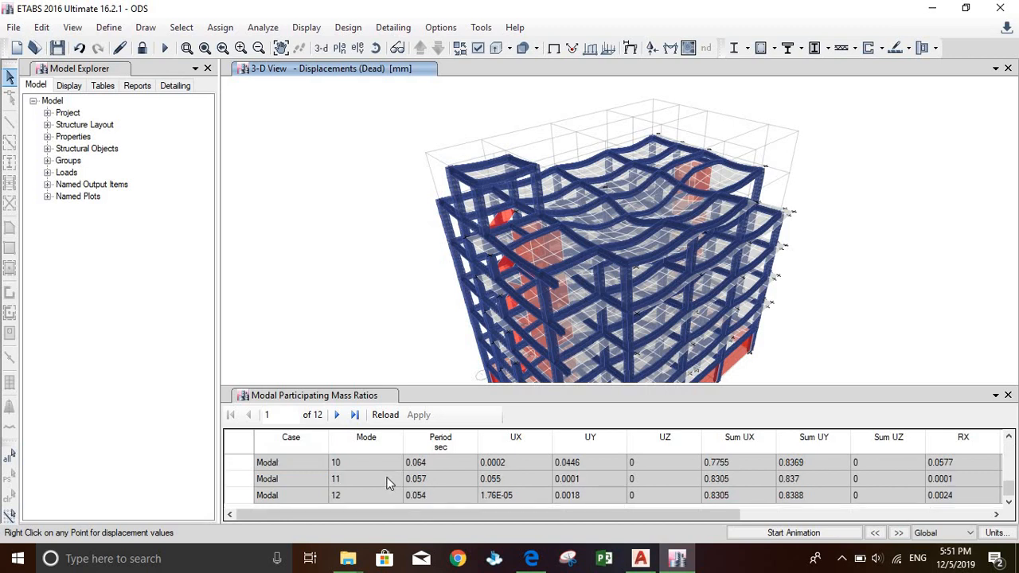
{"action": "scroll", "coordinate": [388, 483], "scroll_direction": "up", "scroll_amount": 3}
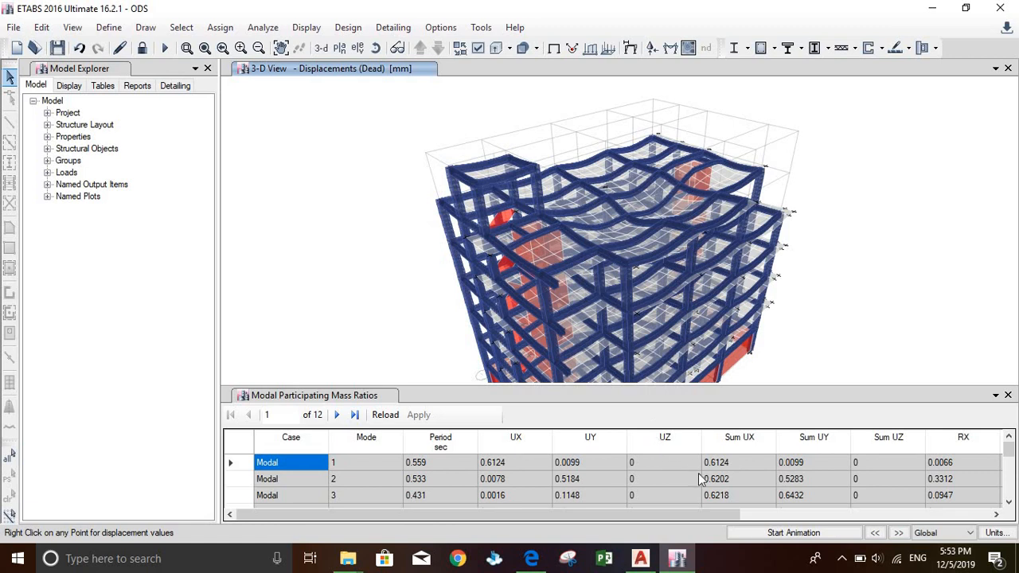
{"action": "left_click", "coordinate": [732, 496]}
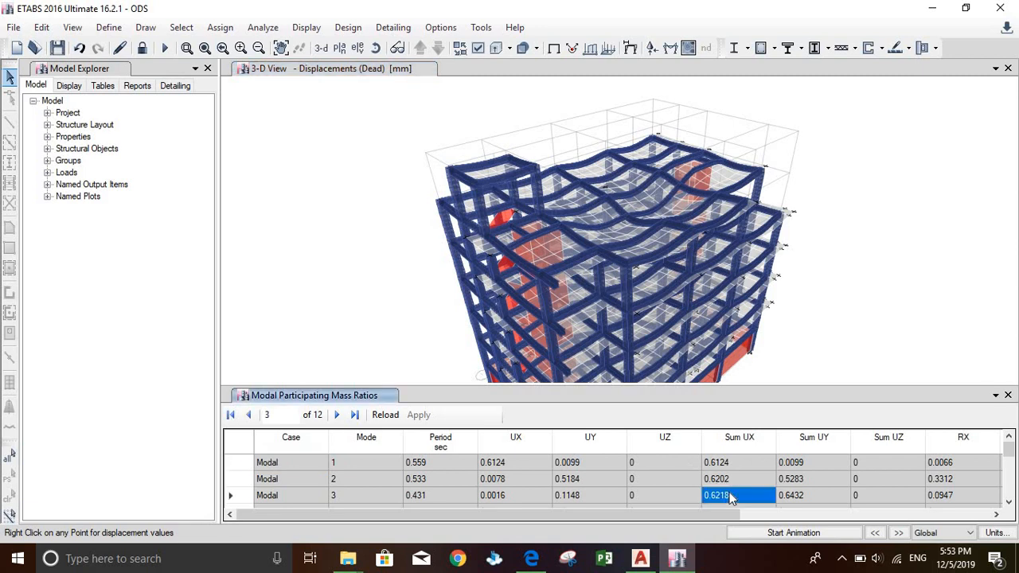
{"action": "left_click", "coordinate": [796, 496]}
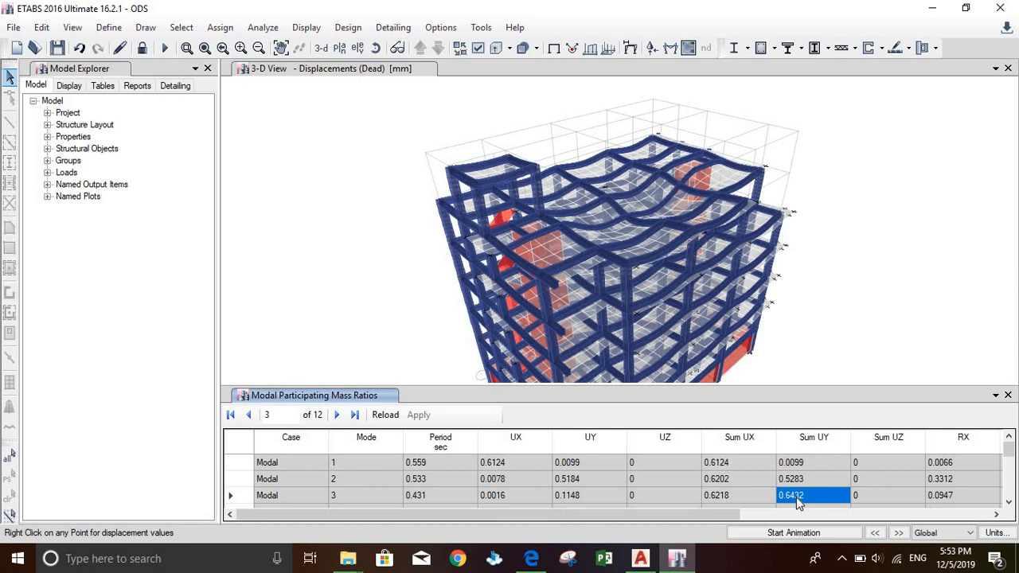
{"action": "left_click", "coordinate": [517, 465]}
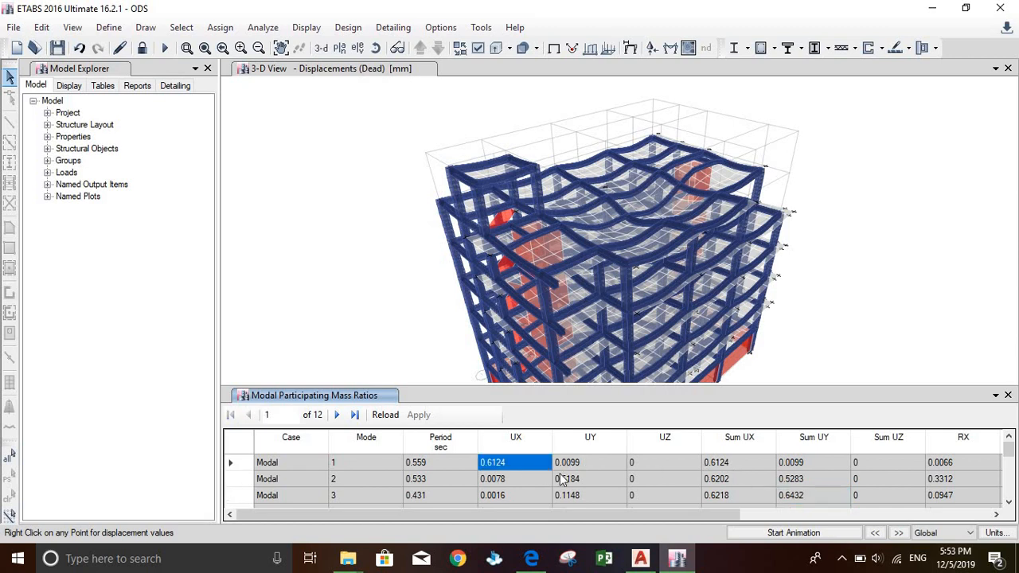
{"action": "left_click", "coordinate": [574, 480]}
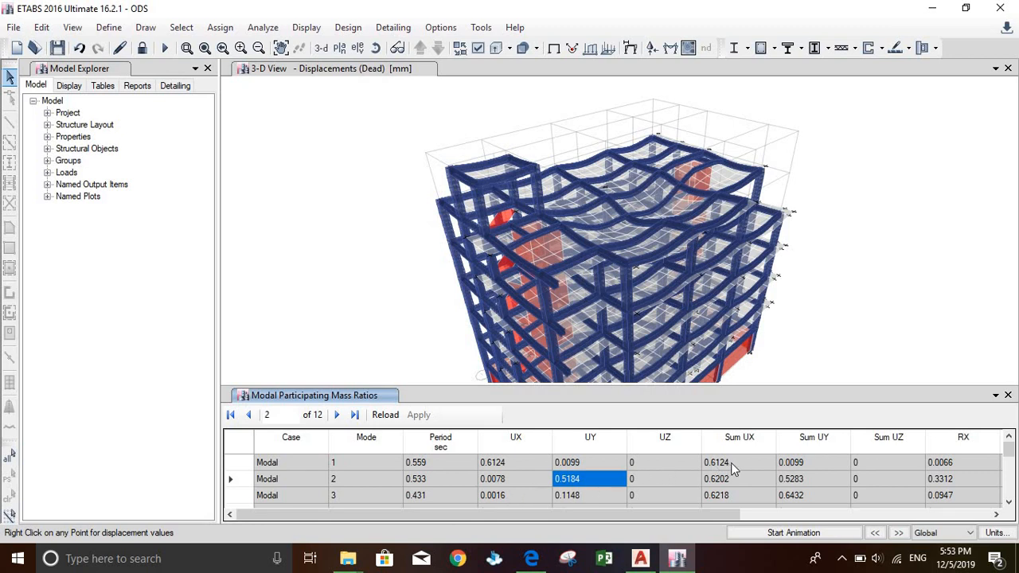
Compare the cumulative Sum UX and Sum UY mass ratios at mode 3 with those at mode 12.
{"action": "scroll", "coordinate": [705, 474], "scroll_direction": "down", "scroll_amount": 3}
{"action": "scroll", "coordinate": [705, 474], "scroll_direction": "down", "scroll_amount": 2}
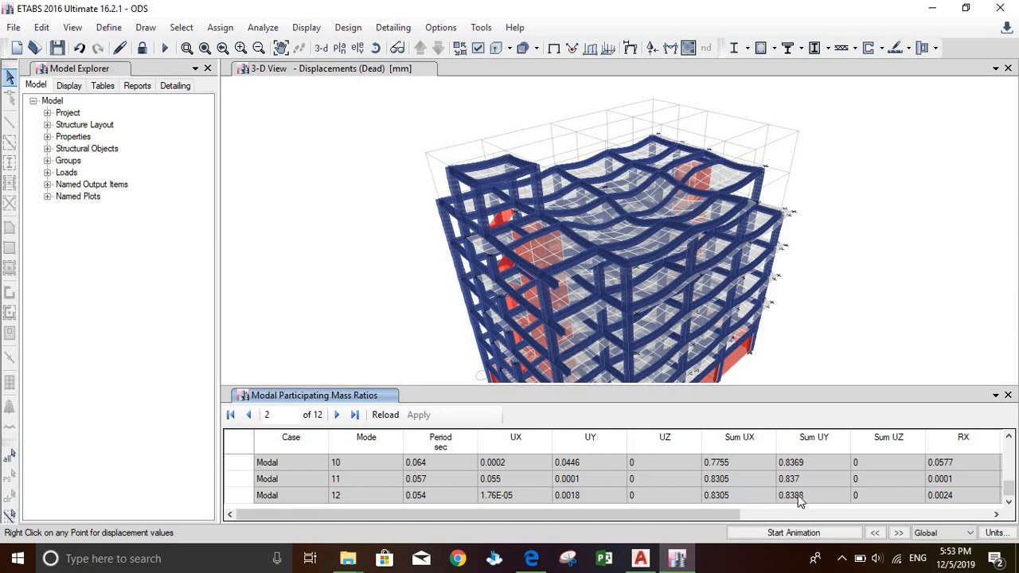
{"action": "scroll", "coordinate": [800, 499], "scroll_direction": "up", "scroll_amount": 5}
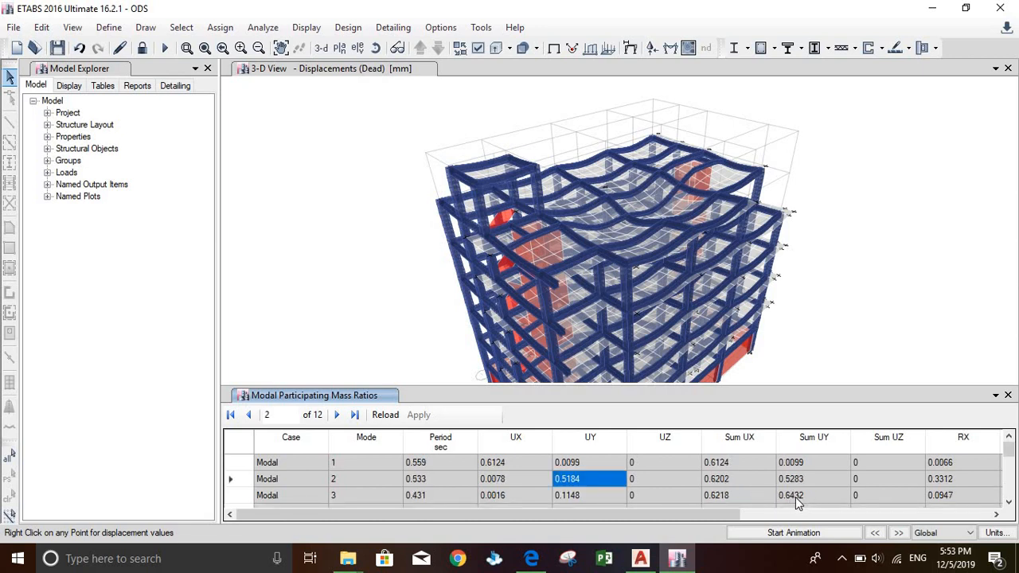
{"action": "left_click", "coordinate": [795, 497]}
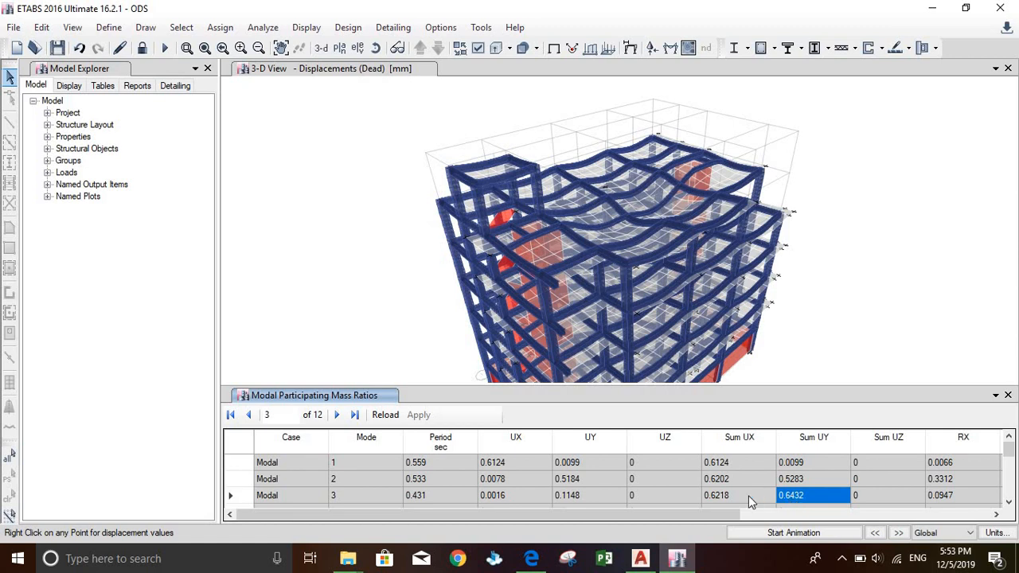
{"action": "left_click", "coordinate": [748, 495]}
{"action": "left_click", "coordinate": [793, 496]}
{"action": "left_click", "coordinate": [756, 498]}
{"action": "scroll", "coordinate": [769, 486], "scroll_direction": "down", "scroll_amount": 3}
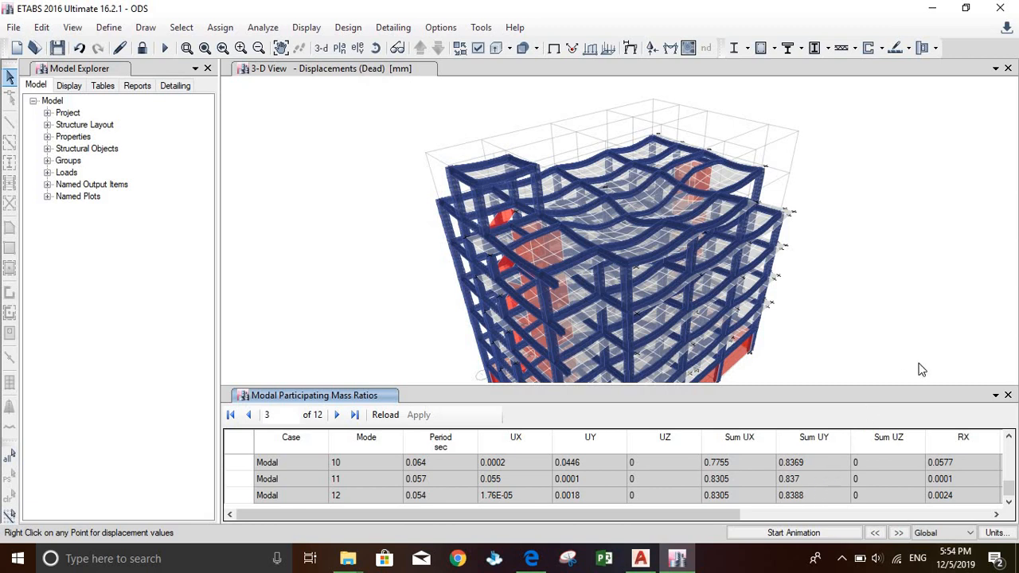
View the list of defined modal cases and close it without changes.
{"action": "mouse_move", "coordinate": [495, 228]}
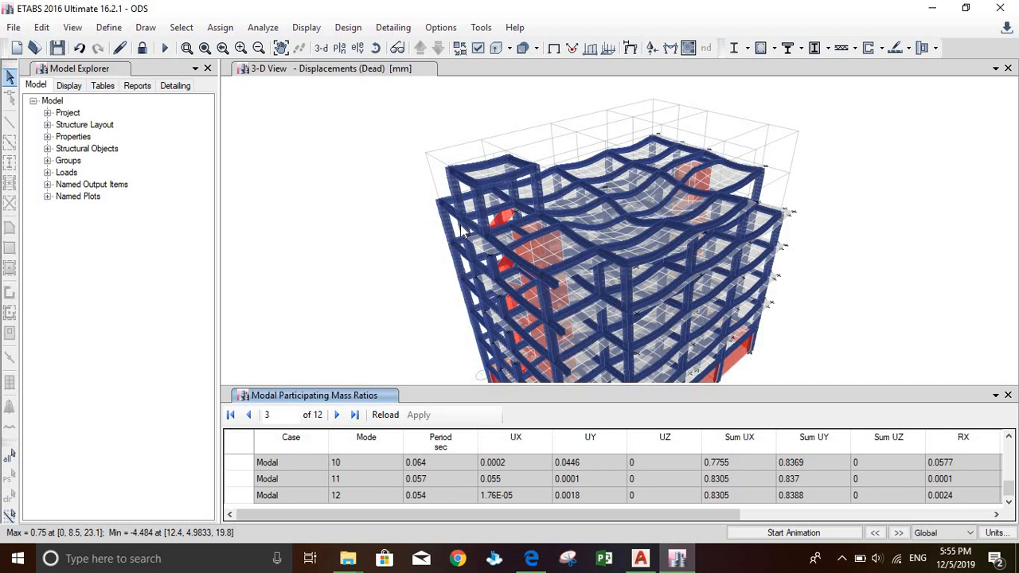
{"action": "left_click", "coordinate": [109, 27]}
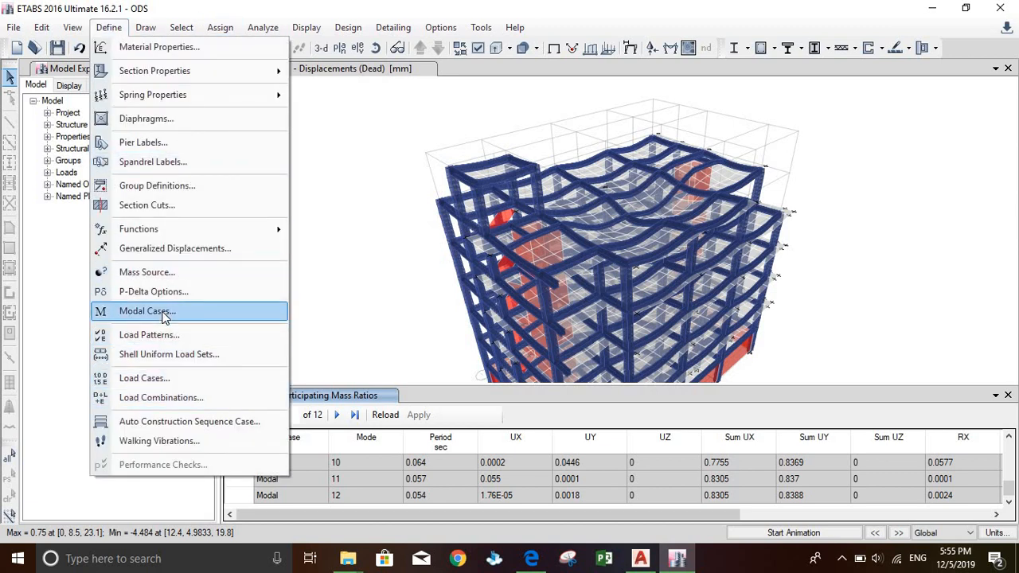
{"action": "left_click", "coordinate": [164, 317]}
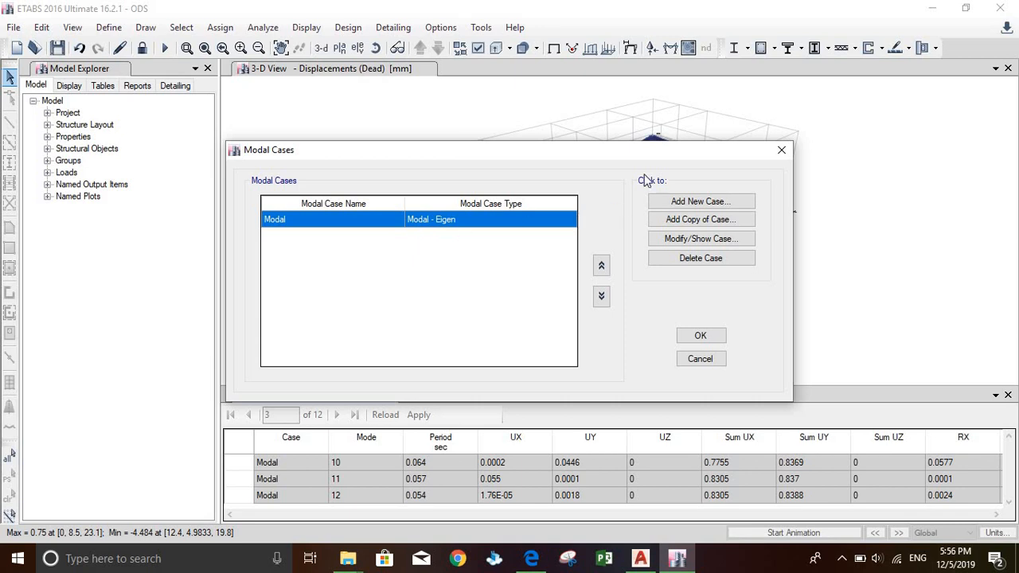
{"action": "left_click", "coordinate": [782, 151]}
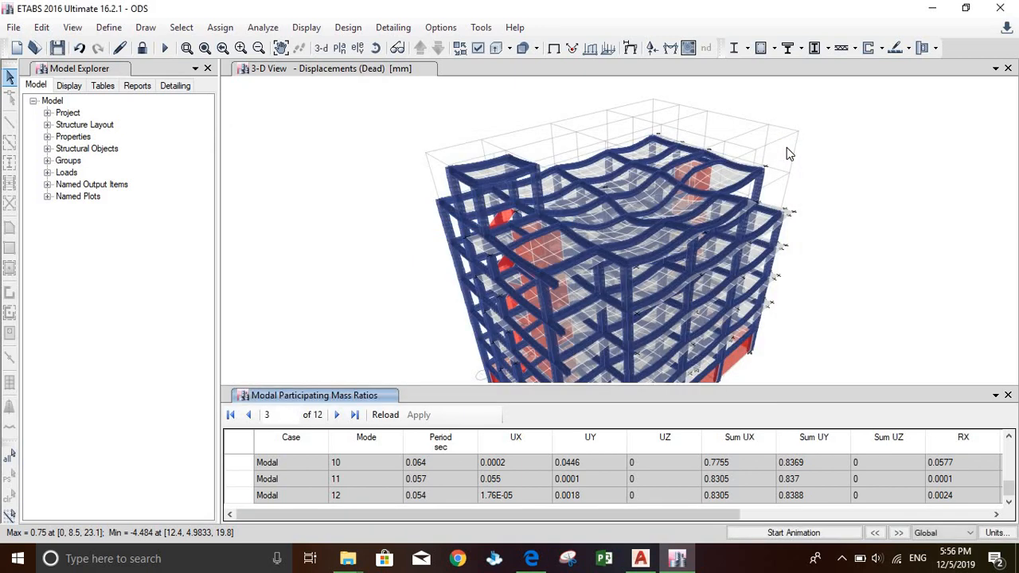
Display the Modal case mode 1 deformed shape in the 3-D view and animate it.
{"action": "left_click", "coordinate": [628, 49]}
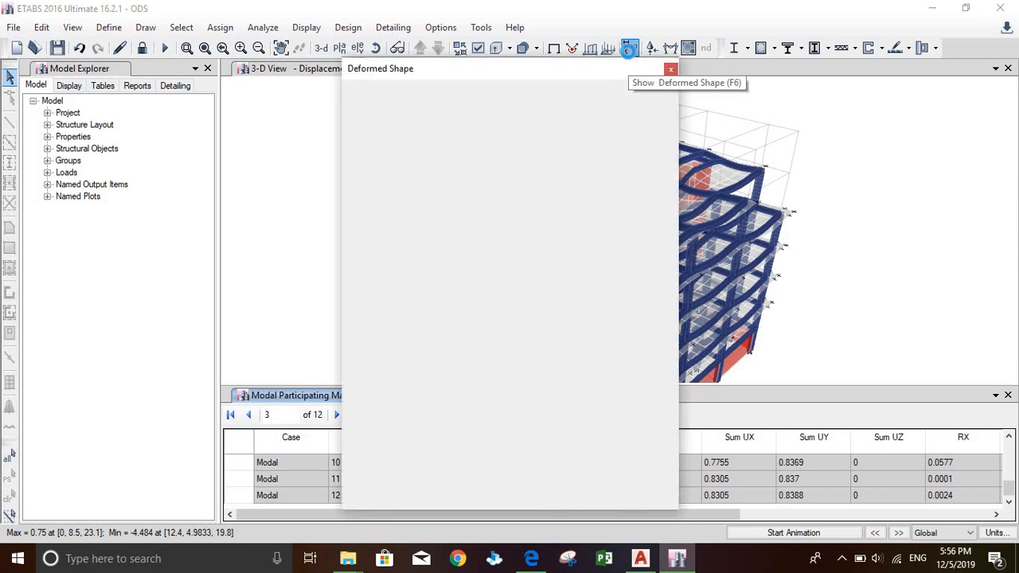
{"action": "left_click", "coordinate": [572, 119]}
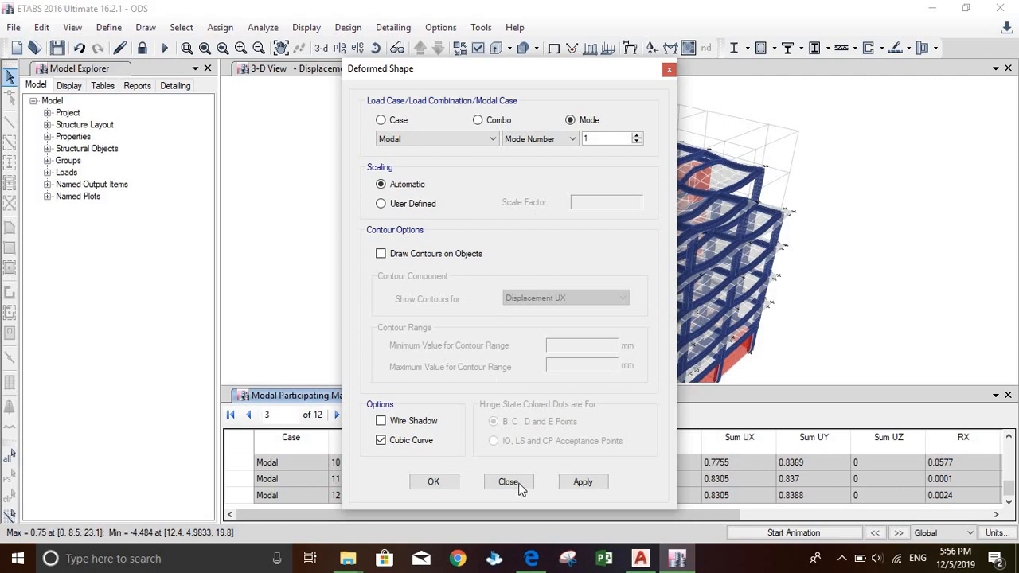
{"action": "left_click", "coordinate": [585, 483]}
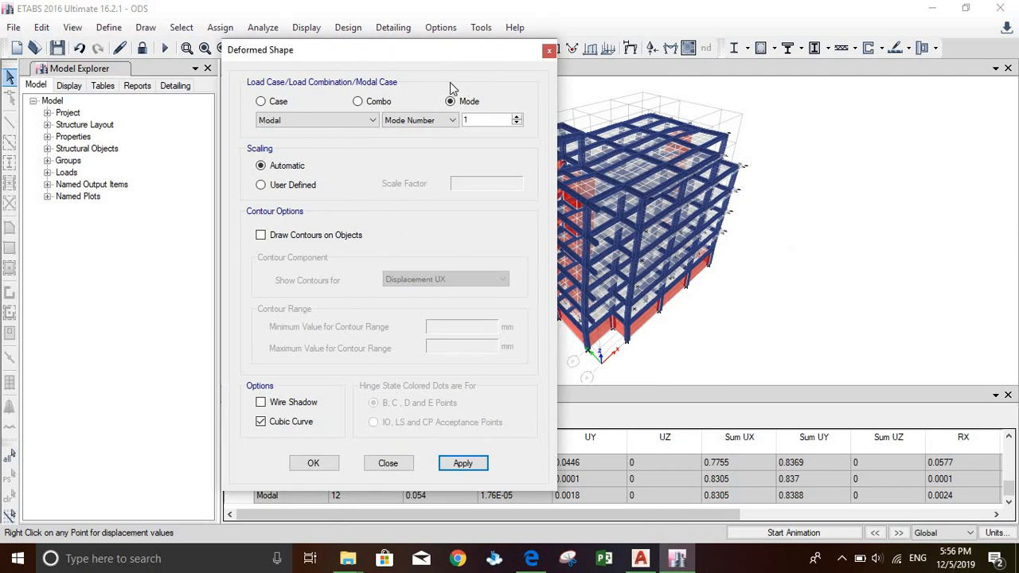
{"action": "left_click_drag", "start_coordinate": [457, 56], "coordinate": [295, 35]}
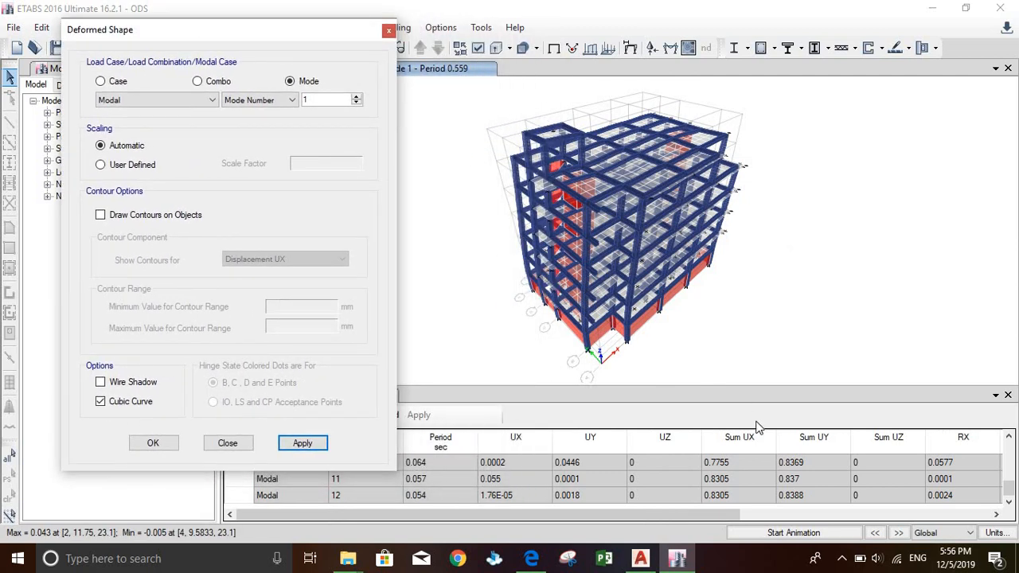
{"action": "left_click", "coordinate": [796, 536]}
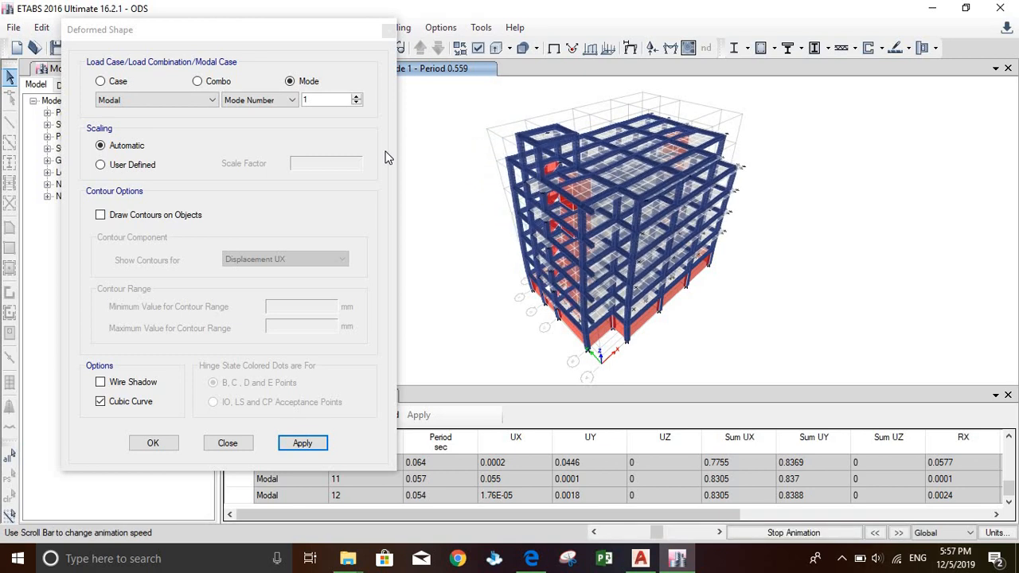
{"action": "left_click", "coordinate": [389, 30]}
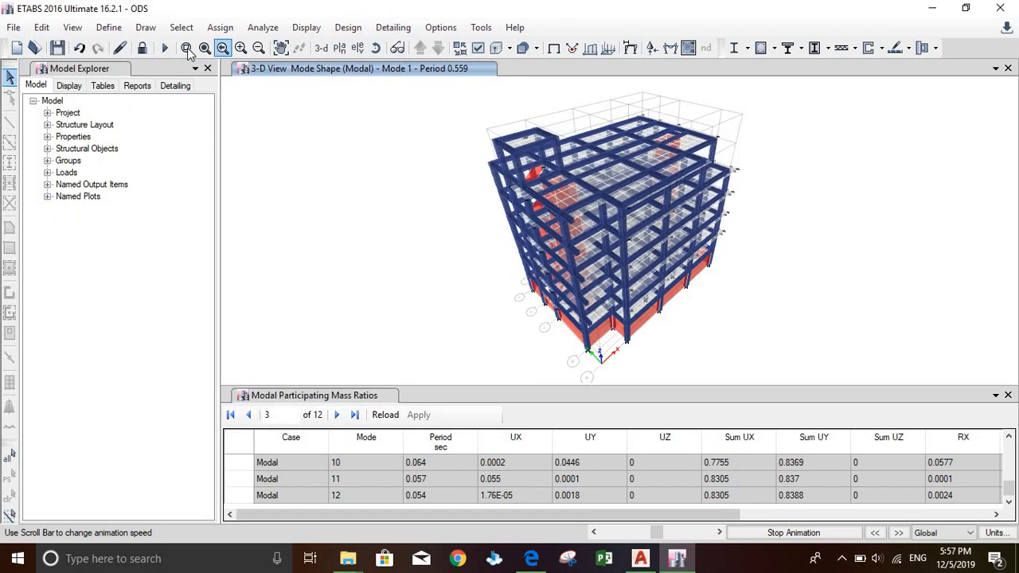
Set the maximum number of modes of the Modal case to 24 and accept deletion of its existing results.
{"action": "left_click", "coordinate": [109, 27]}
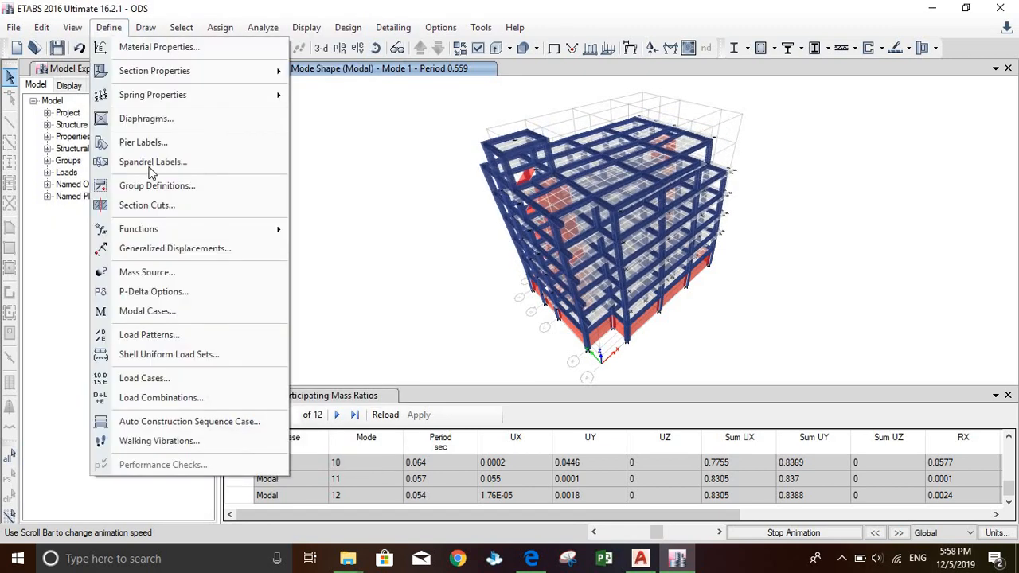
{"action": "left_click", "coordinate": [139, 311]}
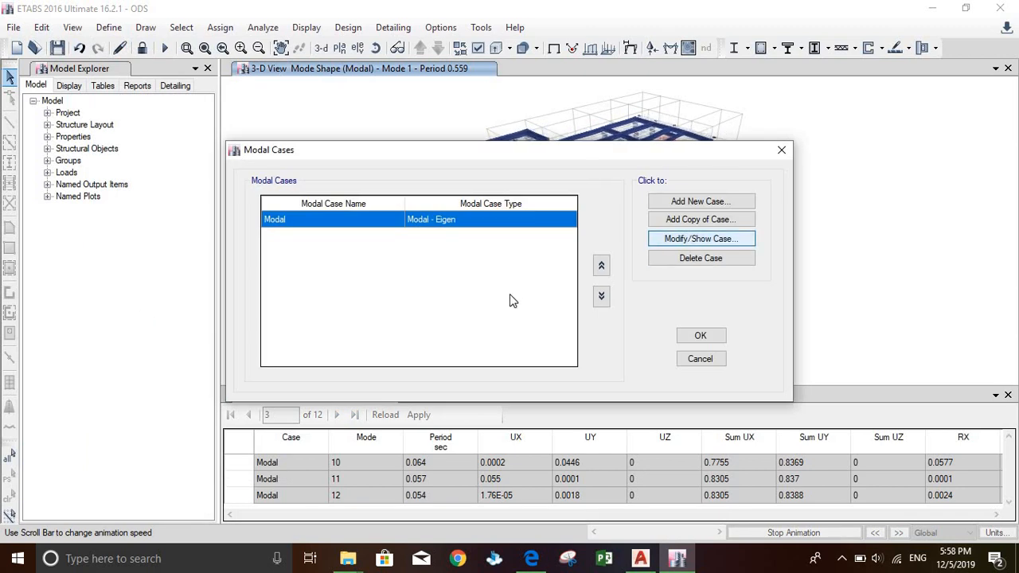
{"action": "double_click", "coordinate": [587, 295]}
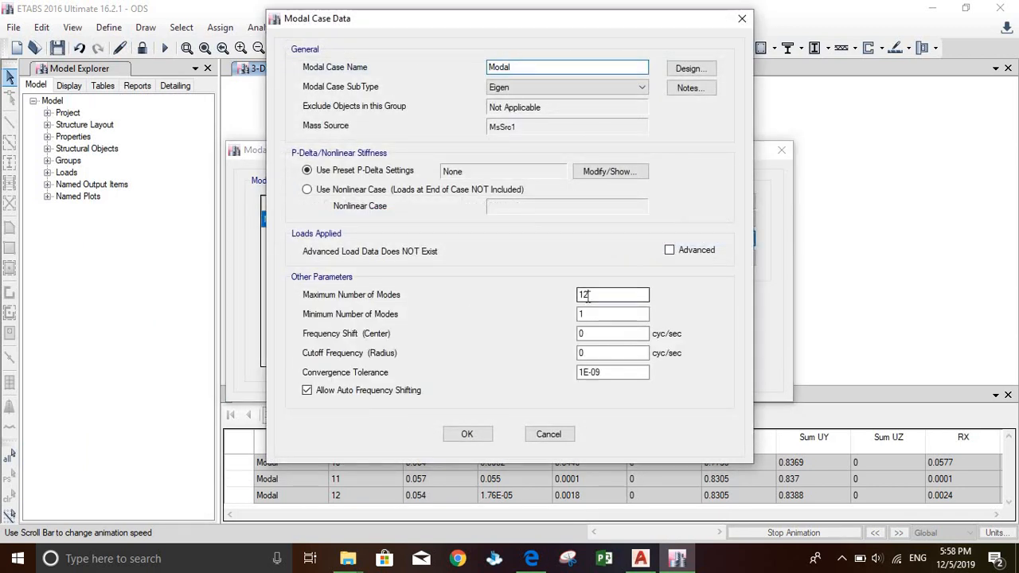
{"action": "key", "text": "BackSpace"}
{"action": "type", "text": "24"}
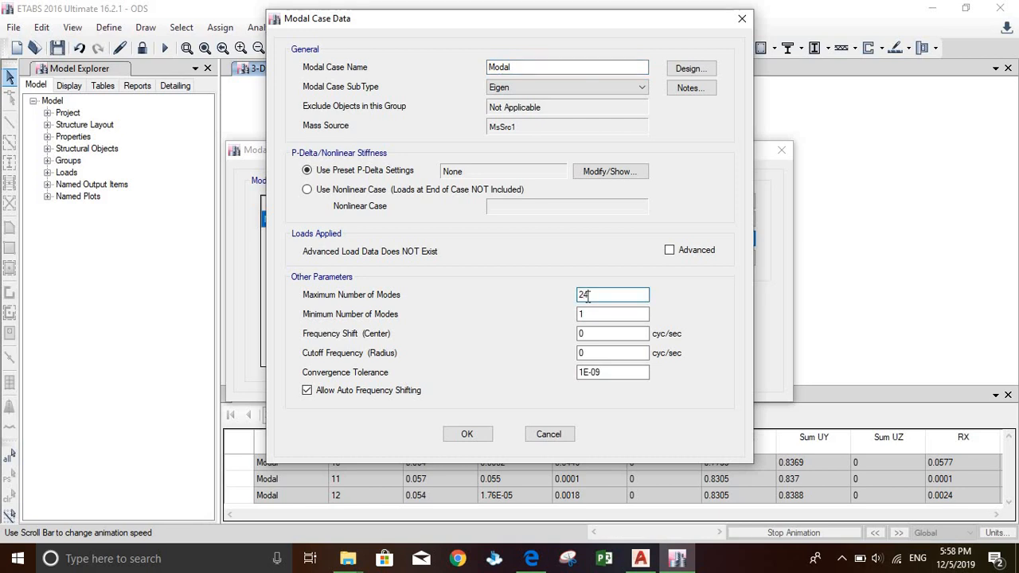
{"action": "left_click", "coordinate": [467, 434]}
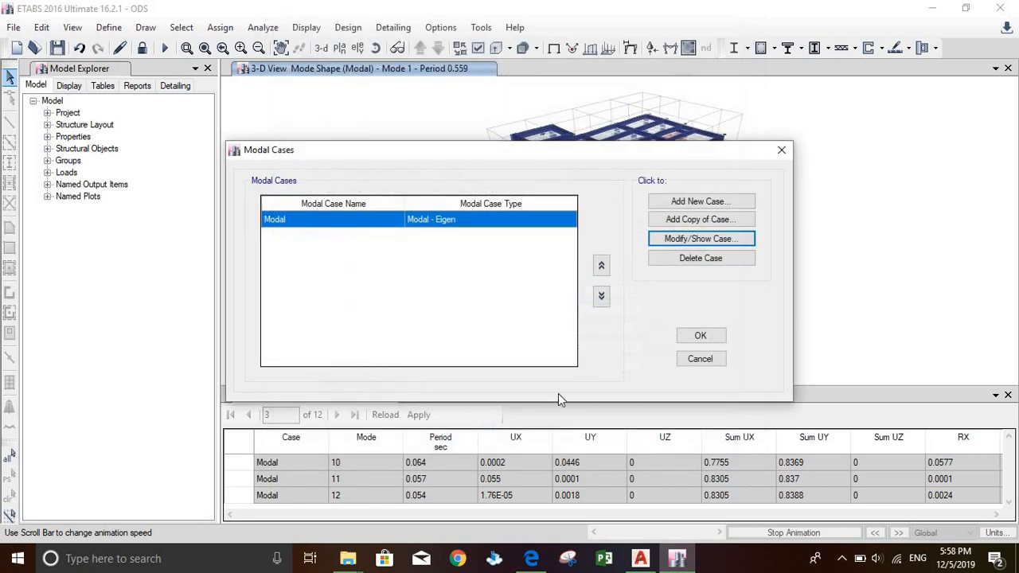
{"action": "left_click", "coordinate": [689, 339]}
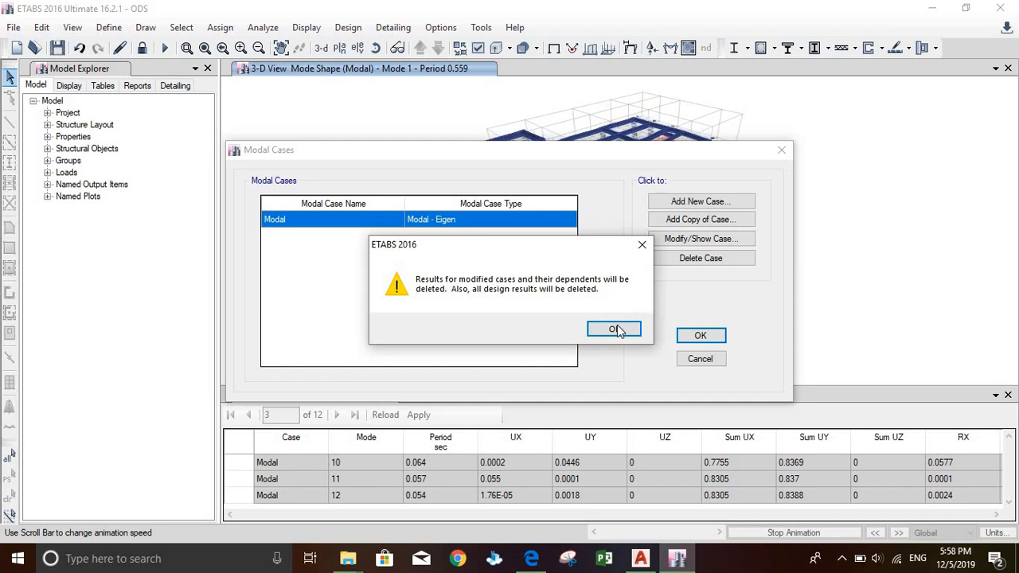
{"action": "left_click", "coordinate": [614, 329]}
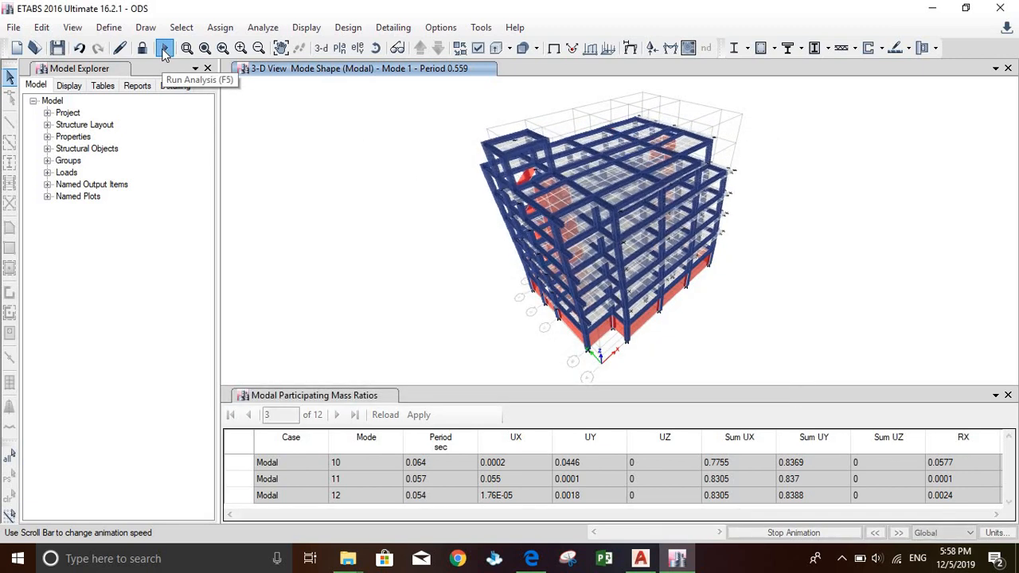
Rerun the analysis and examine the modal participating mass ratios of the higher modes, including modes 13 to 18.
{"action": "left_click", "coordinate": [164, 49]}
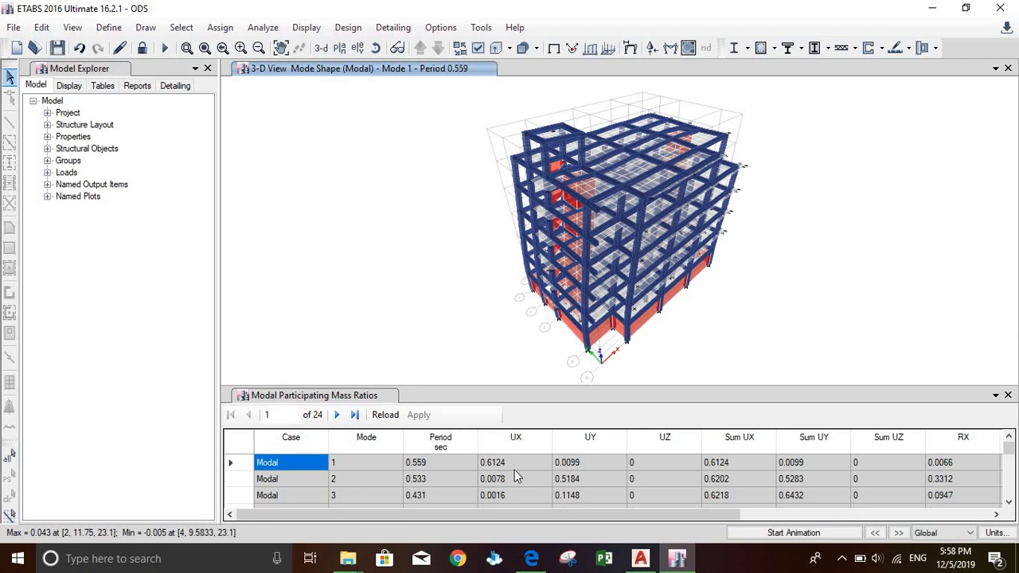
{"action": "scroll", "coordinate": [513, 469], "scroll_direction": "down", "scroll_amount": 6}
{"action": "scroll", "coordinate": [514, 466], "scroll_direction": "down", "scroll_amount": 1}
{"action": "scroll", "coordinate": [511, 468], "scroll_direction": "up", "scroll_amount": 4}
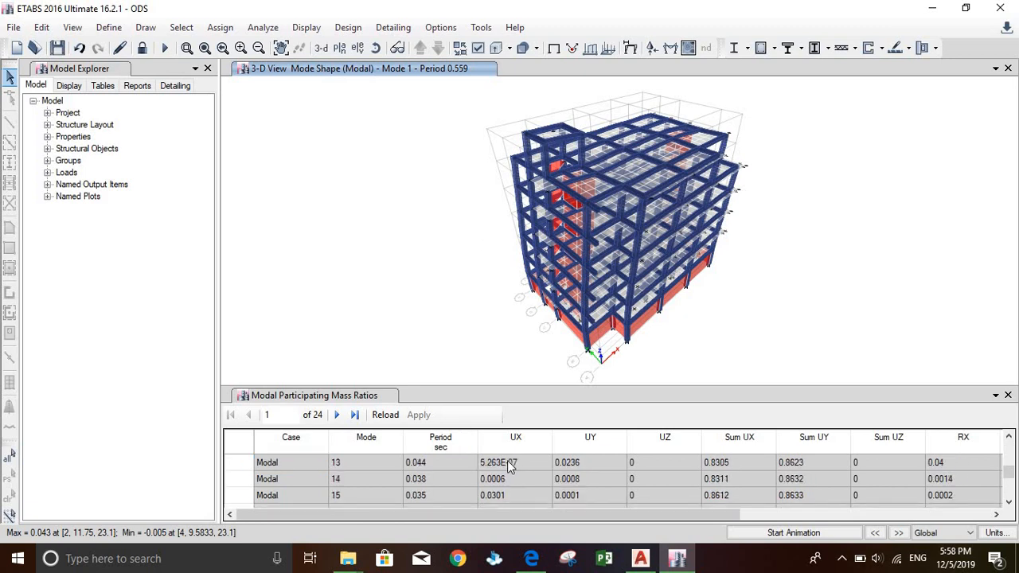
{"action": "scroll", "coordinate": [509, 468], "scroll_direction": "down", "scroll_amount": 2}
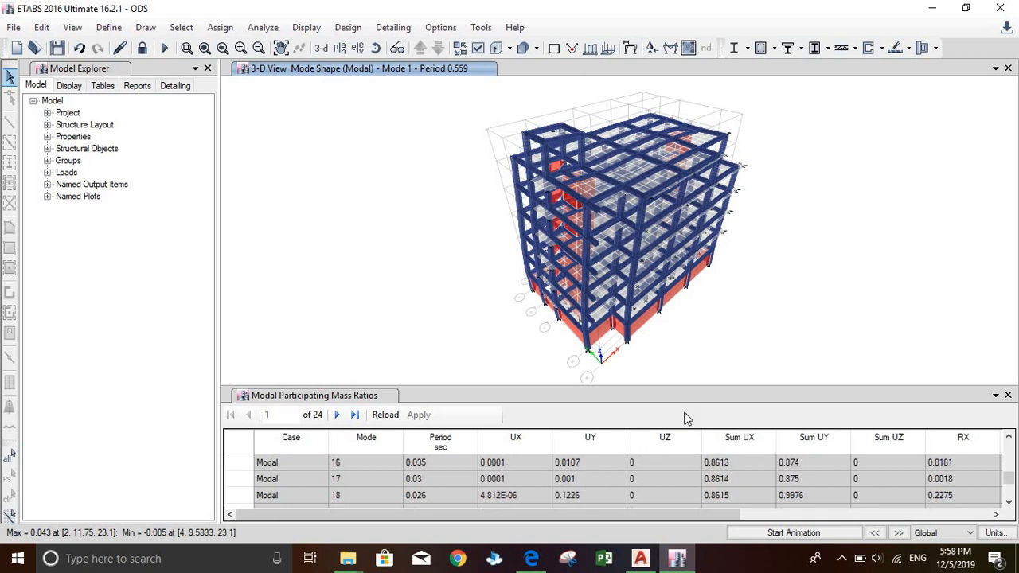
Close the modal participating mass ratios table, then unlock the model, accepting deletion of its results, and rerun the analysis.
{"action": "mouse_move", "coordinate": [684, 401]}
{"action": "left_mouse_down"}
{"action": "mouse_move", "coordinate": [673, 335]}
{"action": "mouse_move", "coordinate": [691, 392]}
{"action": "left_mouse_up"}
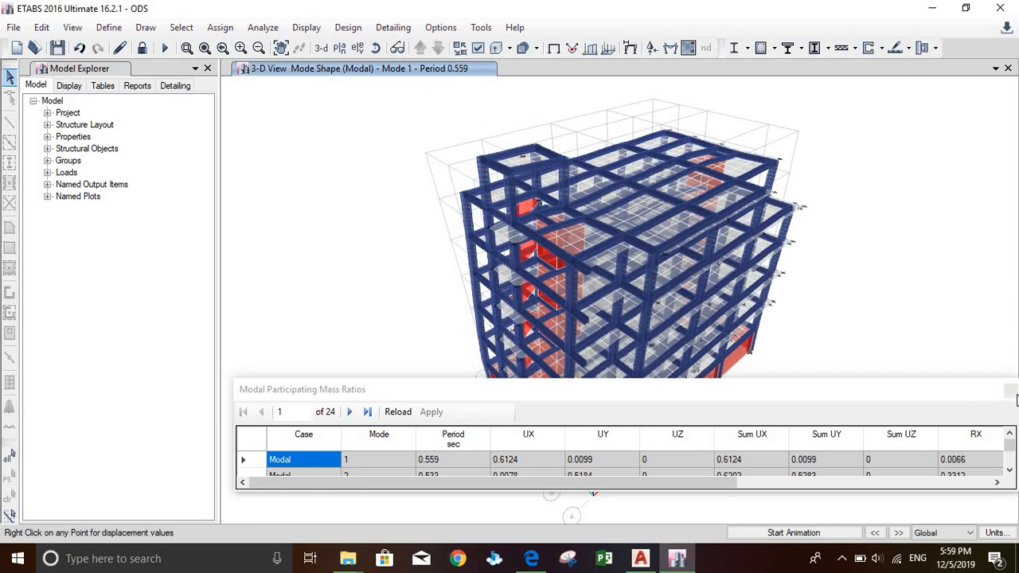
{"action": "left_click", "coordinate": [1010, 392]}
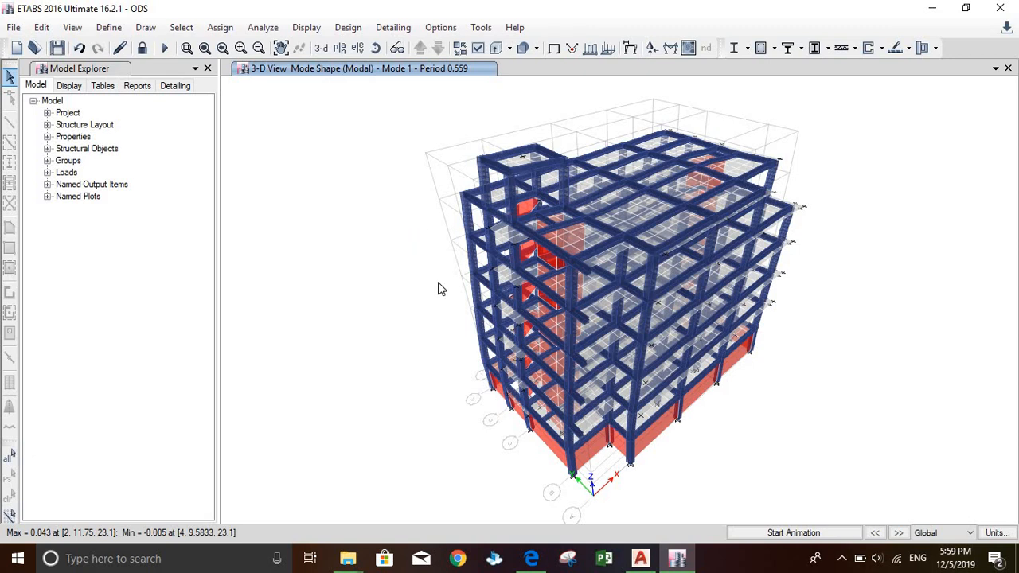
{"action": "left_click", "coordinate": [142, 49]}
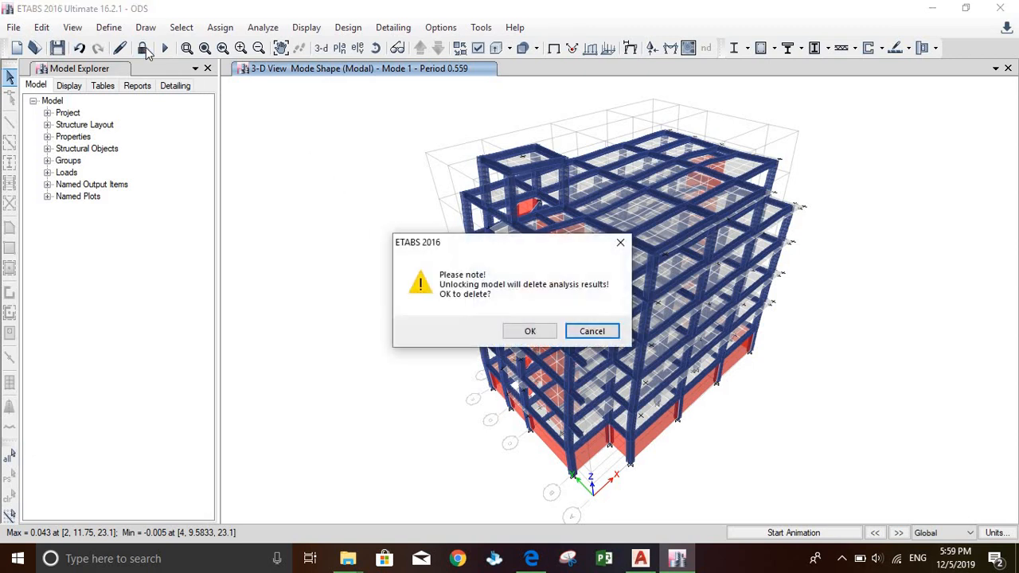
{"action": "left_click", "coordinate": [531, 332]}
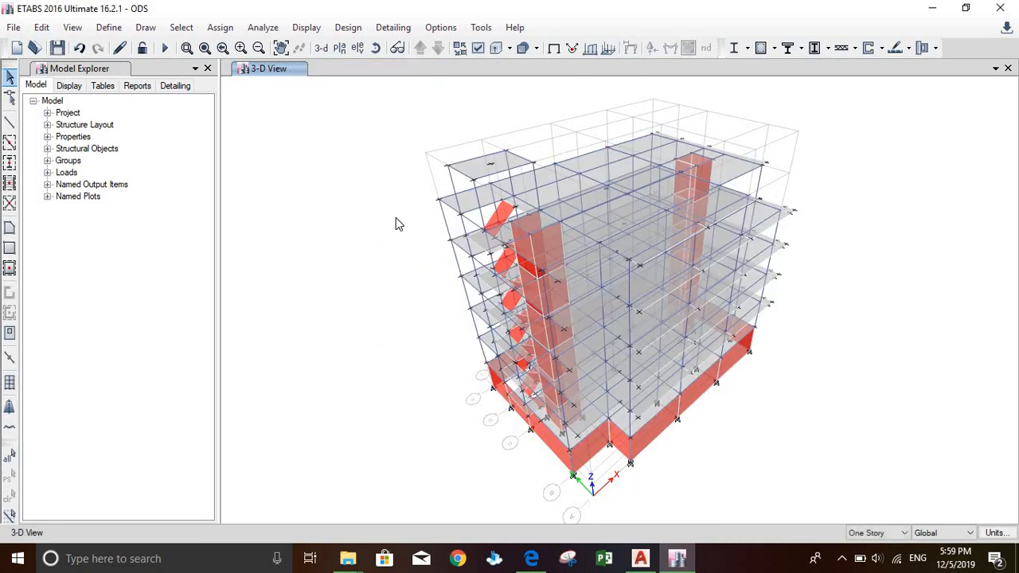
{"action": "left_click", "coordinate": [165, 48]}
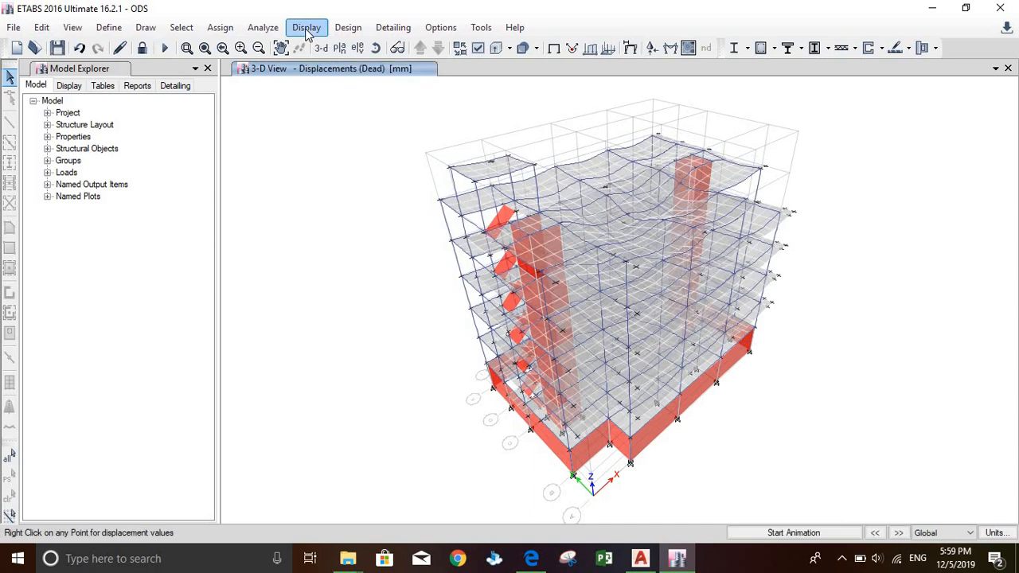
Display the Modal Participating Mass Ratios table and enlarge its floating window to show several modes from 16 onward.
{"action": "left_click", "coordinate": [306, 28]}
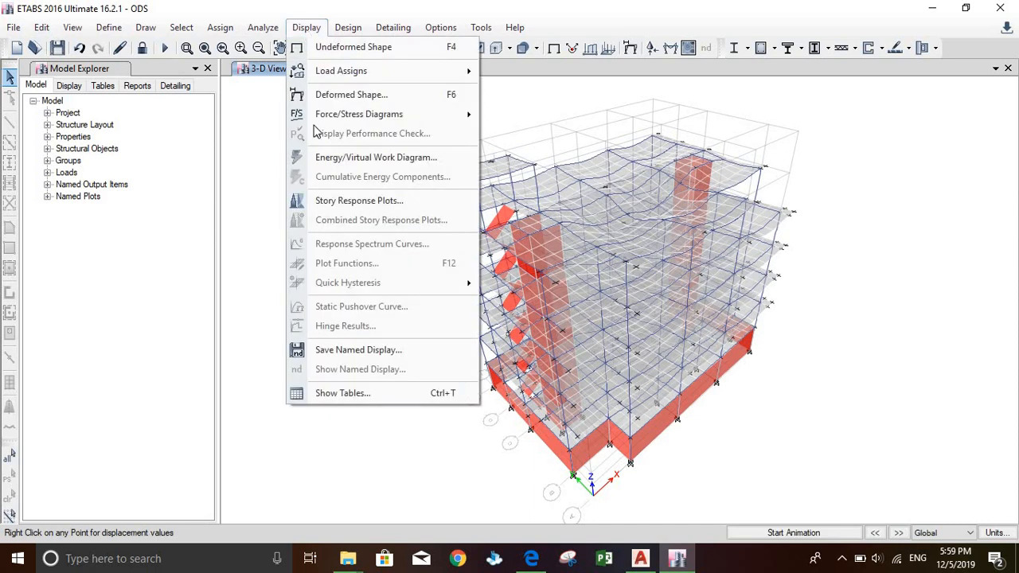
{"action": "left_click", "coordinate": [355, 393]}
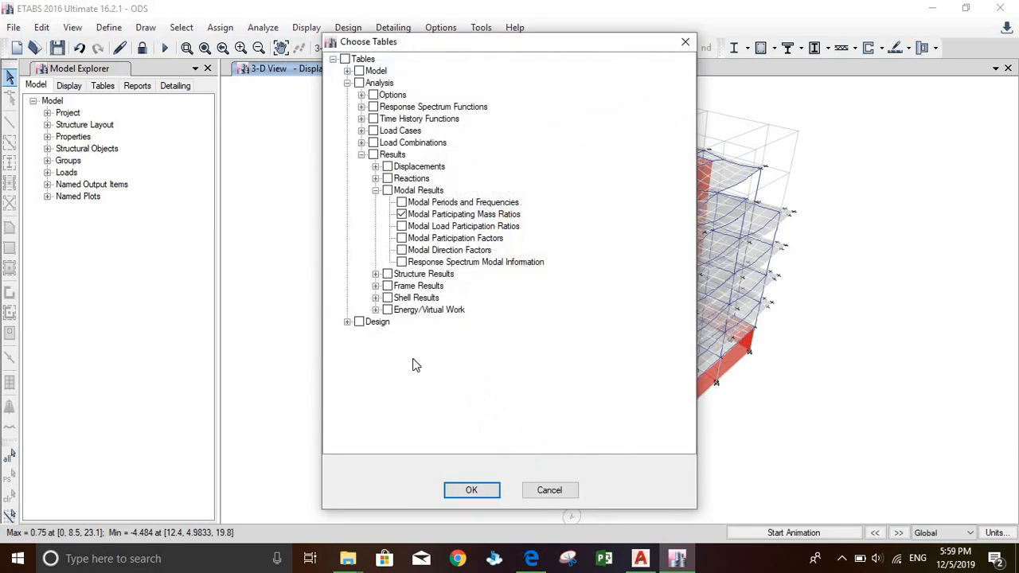
{"action": "left_click", "coordinate": [471, 490]}
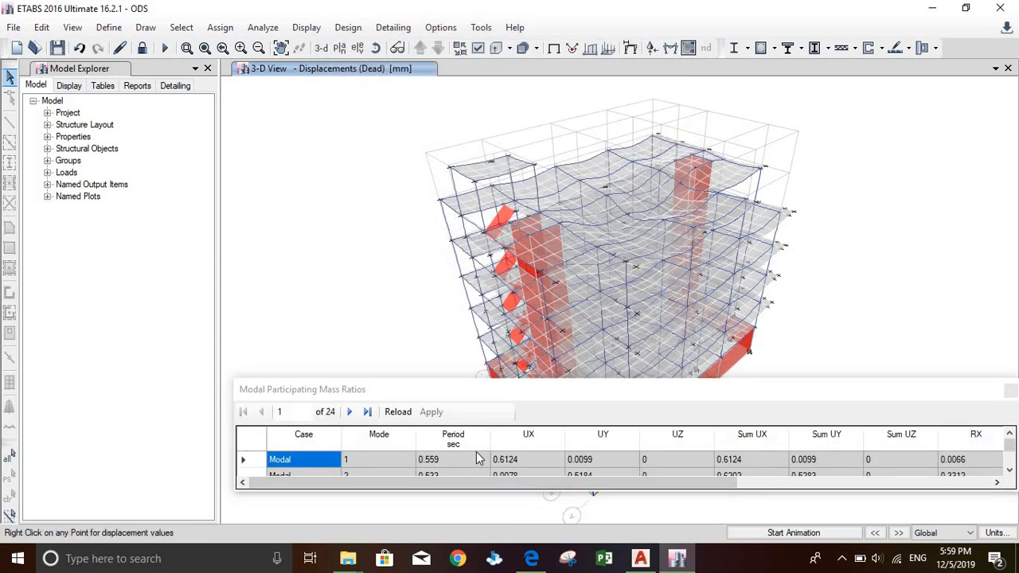
{"action": "scroll", "coordinate": [470, 455], "scroll_direction": "down", "scroll_amount": 5}
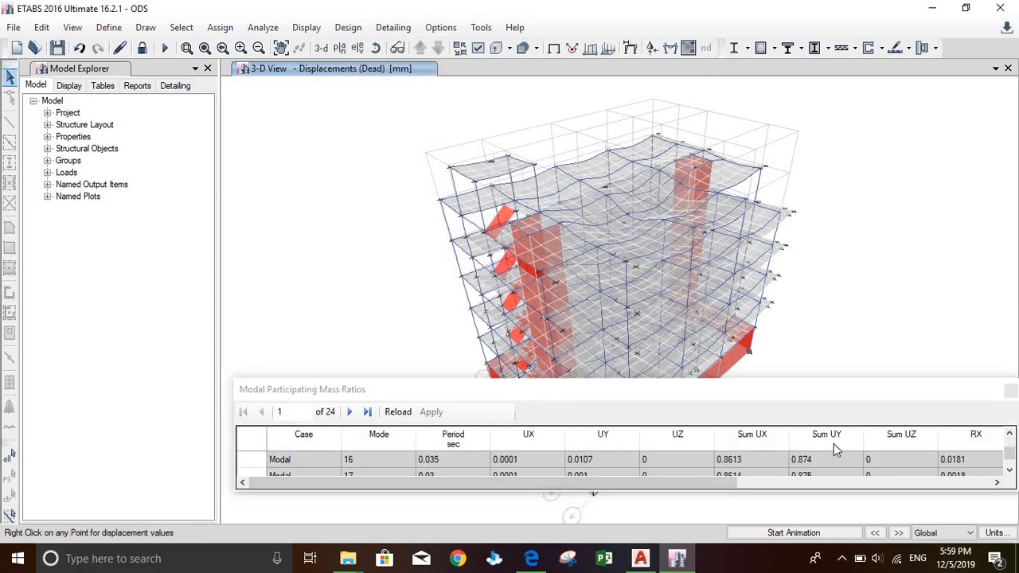
{"action": "left_click_drag", "start_coordinate": [900, 386], "coordinate": [818, 286]}
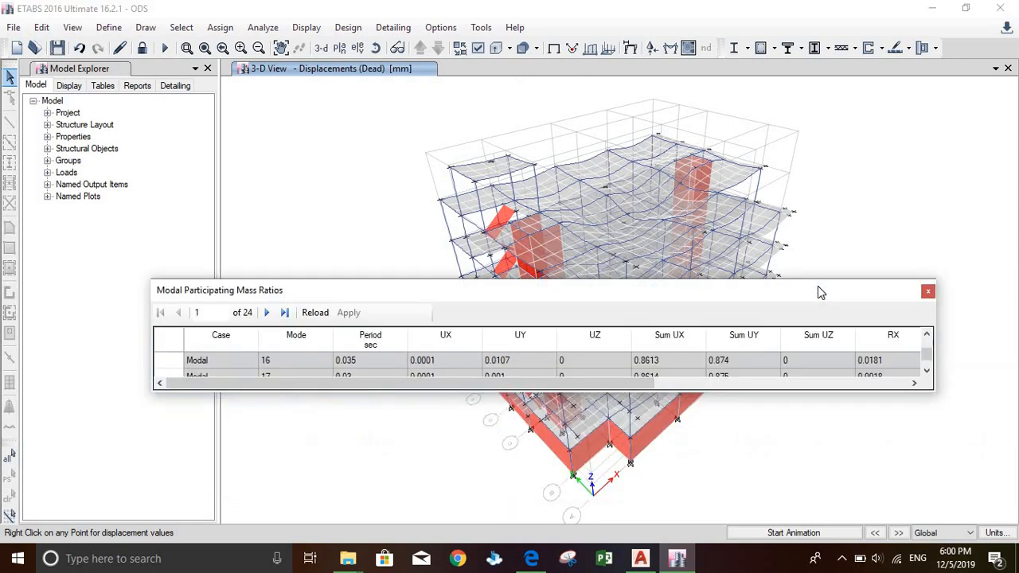
{"action": "left_click", "coordinate": [933, 391]}
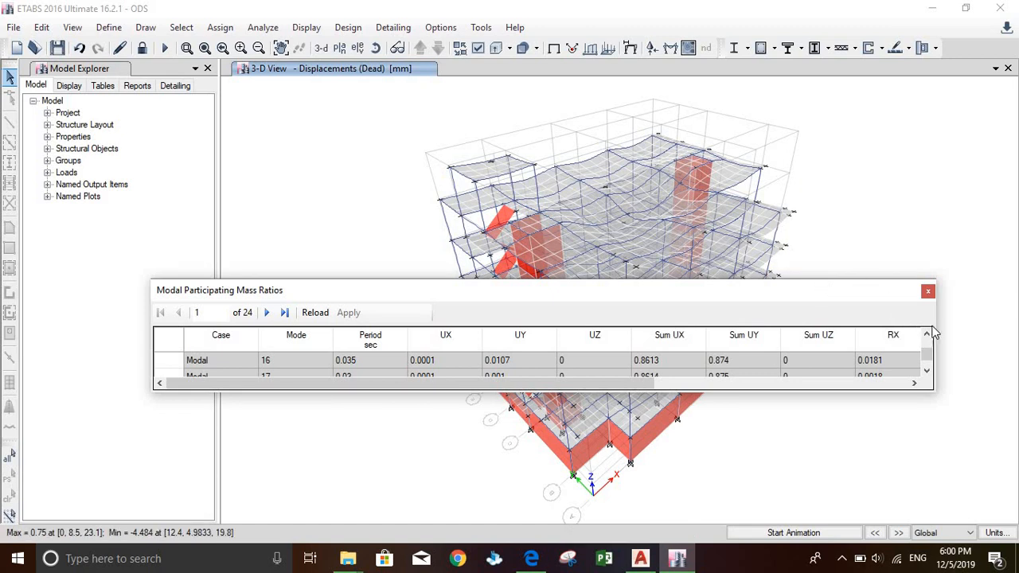
{"action": "left_click_drag", "start_coordinate": [939, 319], "coordinate": [993, 319]}
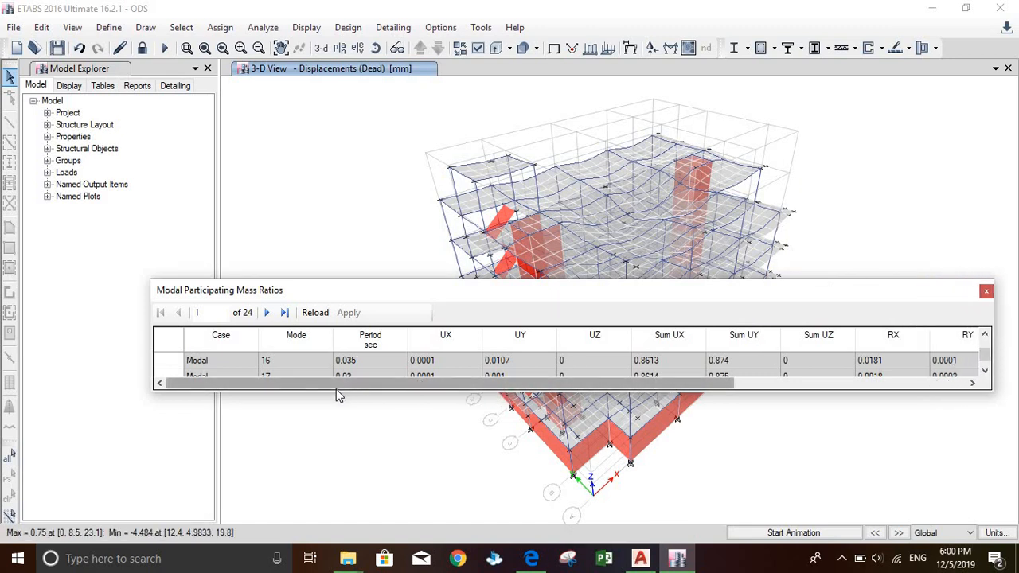
{"action": "left_click", "coordinate": [405, 278]}
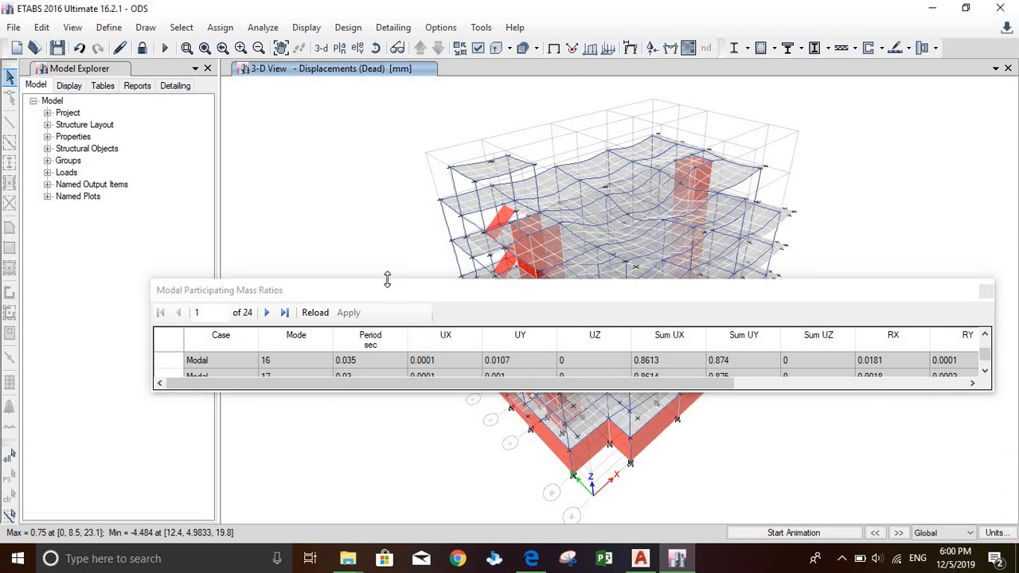
{"action": "left_click_drag", "start_coordinate": [387, 279], "coordinate": [388, 192]}
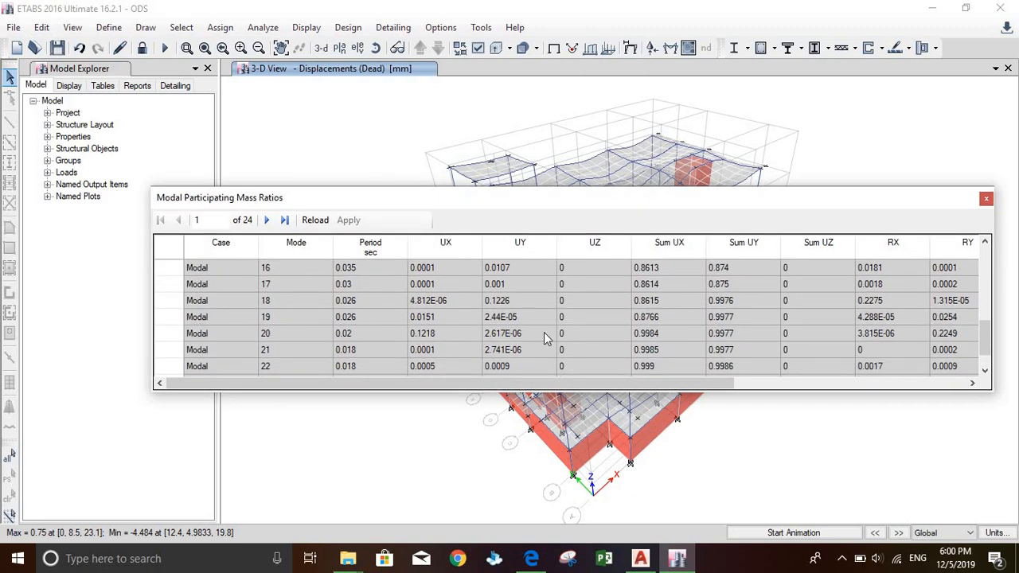
Examine the Sum UX and Sum UY ratios of mode 20 and the modes up to 24, and close the table.
{"action": "left_click", "coordinate": [714, 336]}
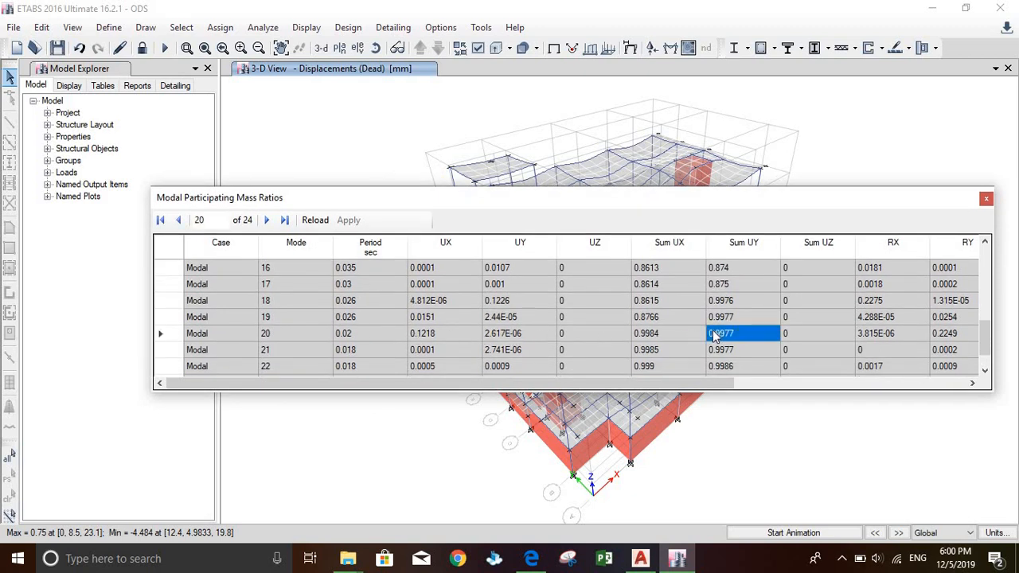
{"action": "left_click", "coordinate": [682, 336]}
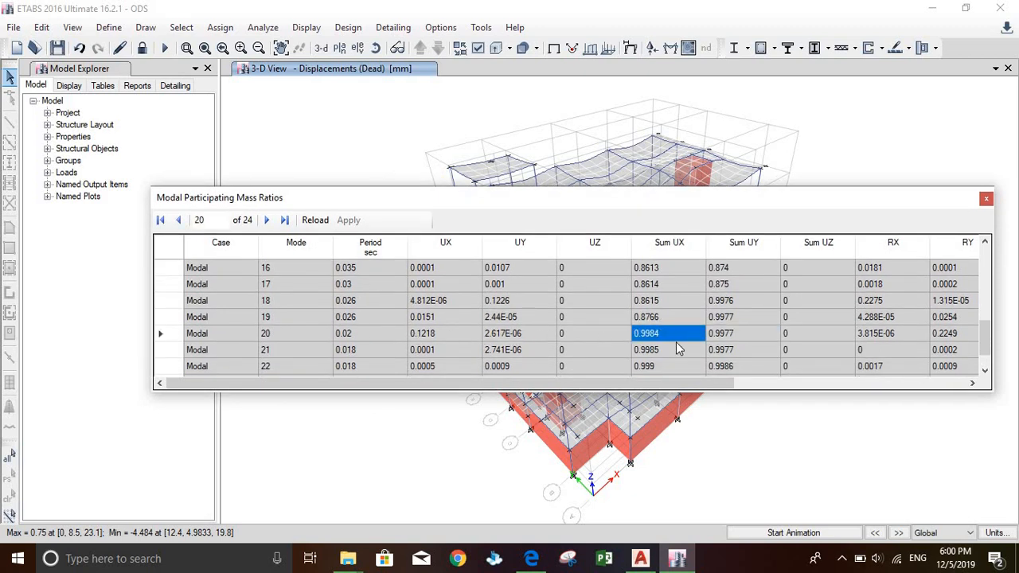
{"action": "scroll", "coordinate": [676, 348], "scroll_direction": "down", "scroll_amount": 1}
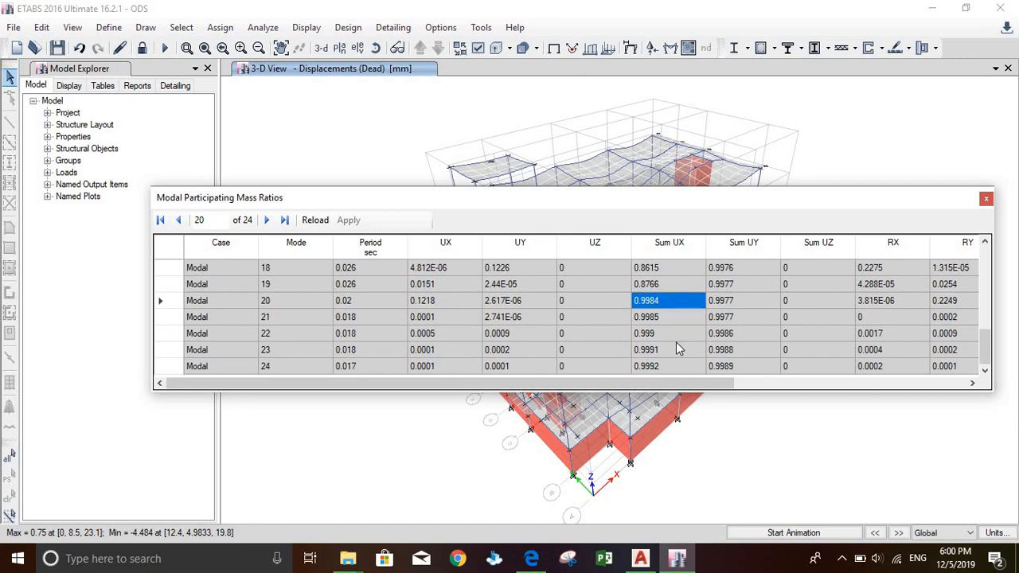
{"action": "left_click", "coordinate": [985, 198]}
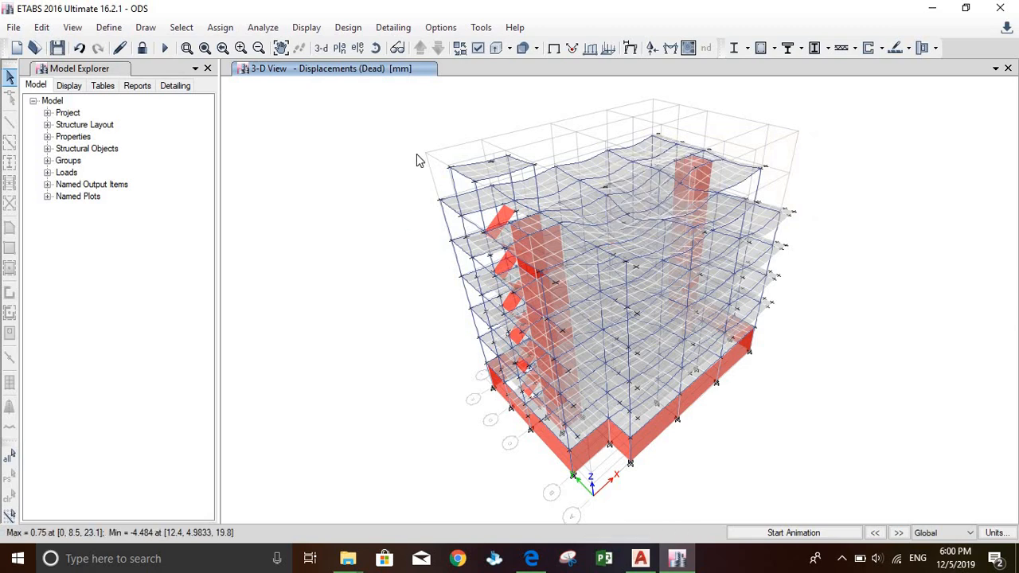
Display the story response plot of maximum story displacement.
{"action": "left_click", "coordinate": [305, 27]}
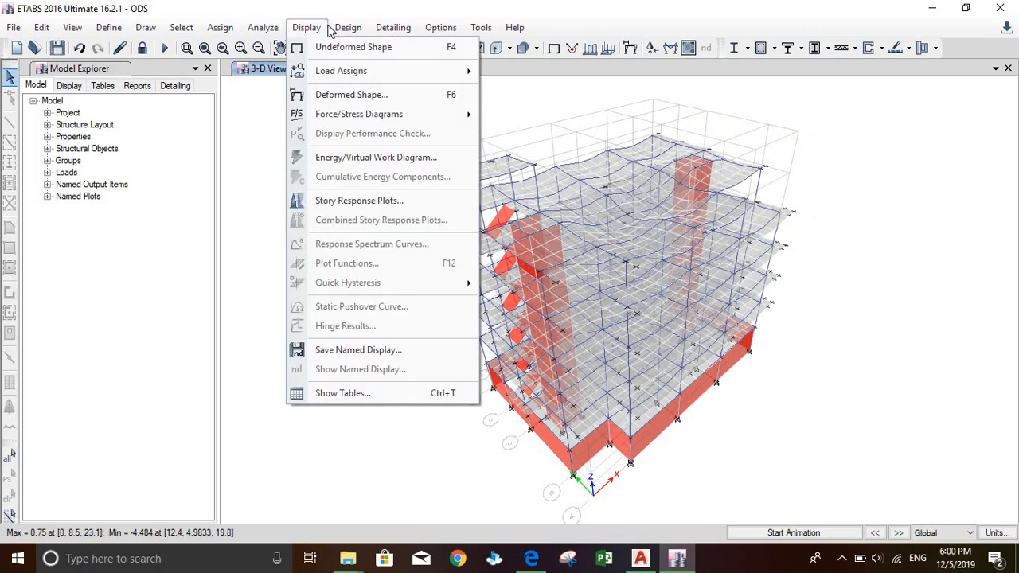
{"action": "mouse_move", "coordinate": [322, 78]}
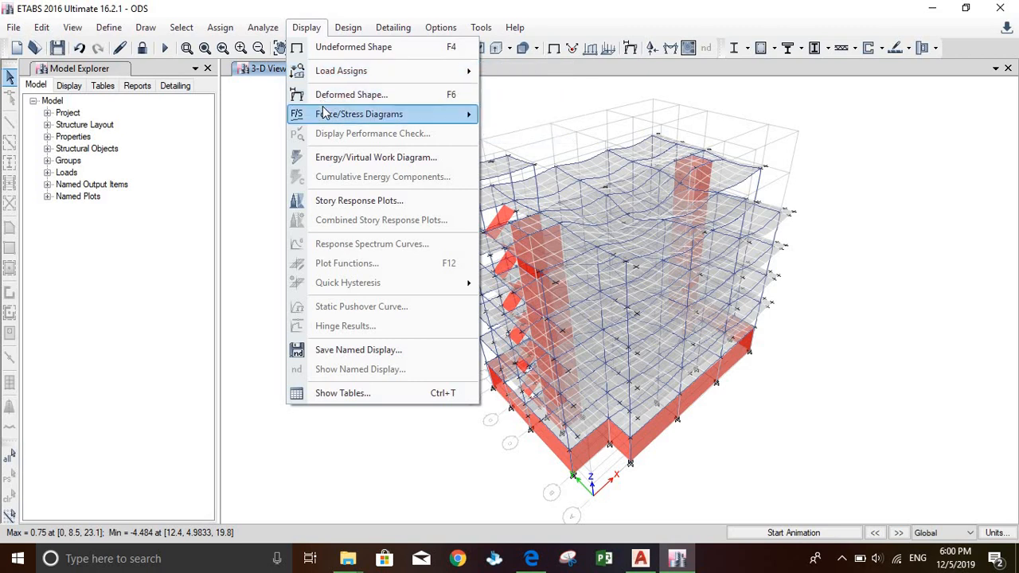
{"action": "mouse_move", "coordinate": [325, 114]}
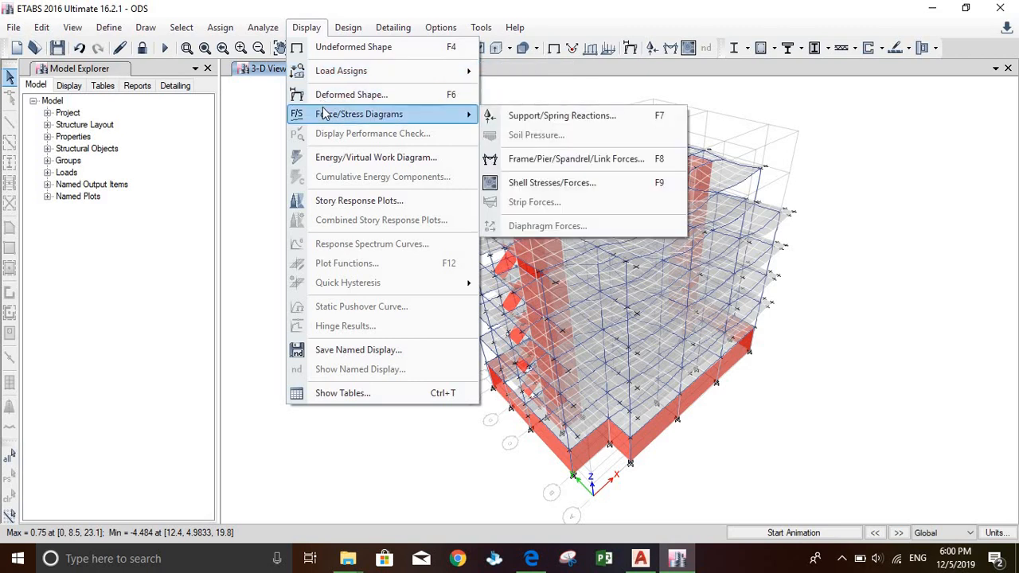
{"action": "left_click", "coordinate": [424, 199]}
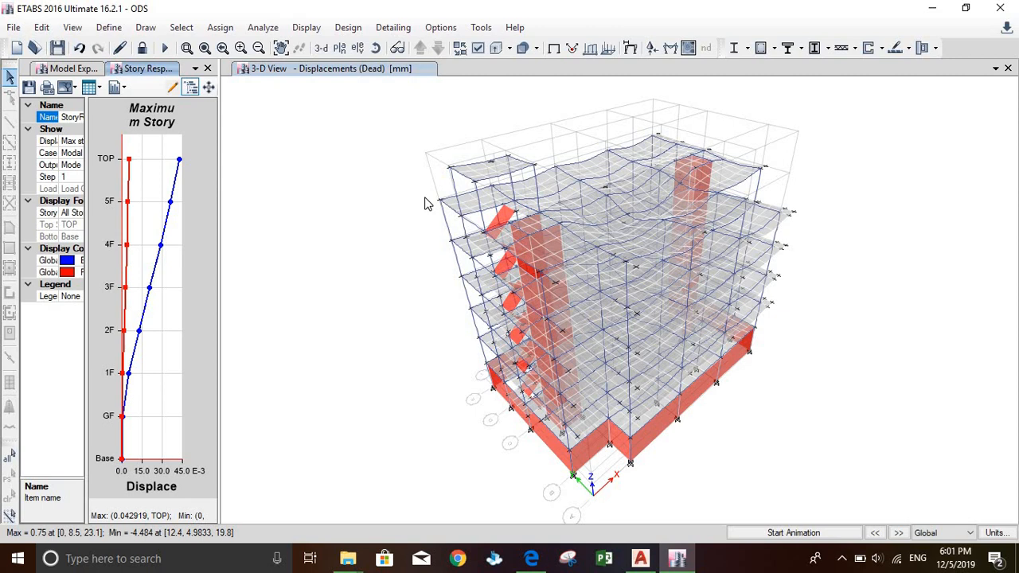
Float the 3-D view window and move it aside so the story response plot and its settings have full width.
{"action": "left_click", "coordinate": [313, 28]}
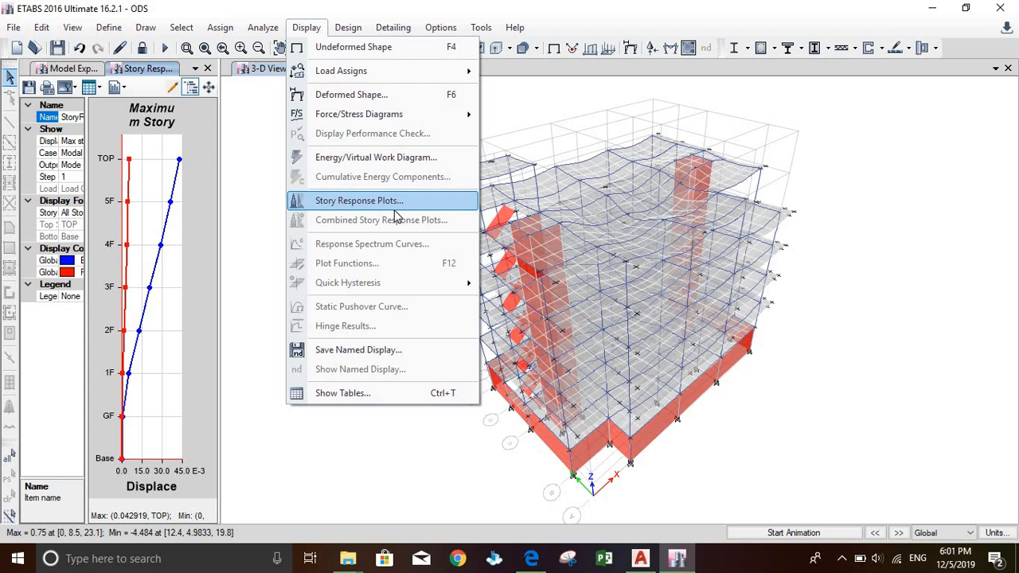
{"action": "left_click", "coordinate": [530, 67]}
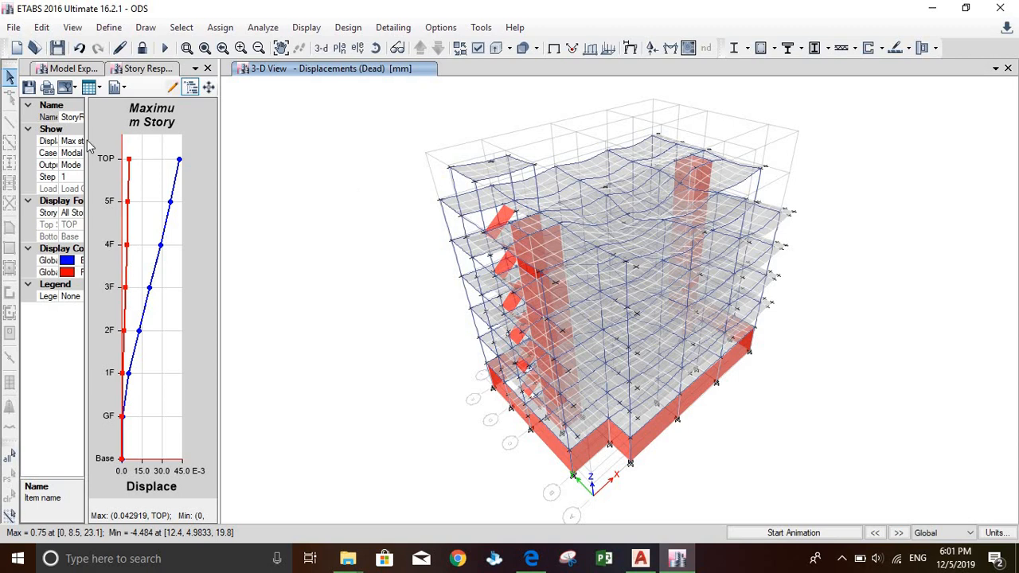
{"action": "left_click_drag", "start_coordinate": [106, 116], "coordinate": [139, 117]}
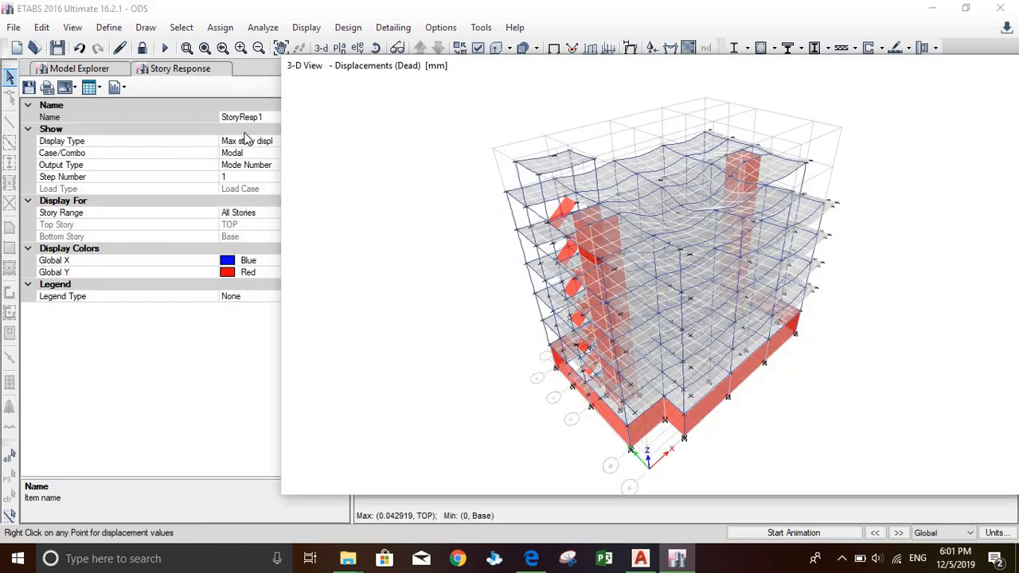
{"action": "left_click_drag", "start_coordinate": [803, 71], "coordinate": [803, 135]}
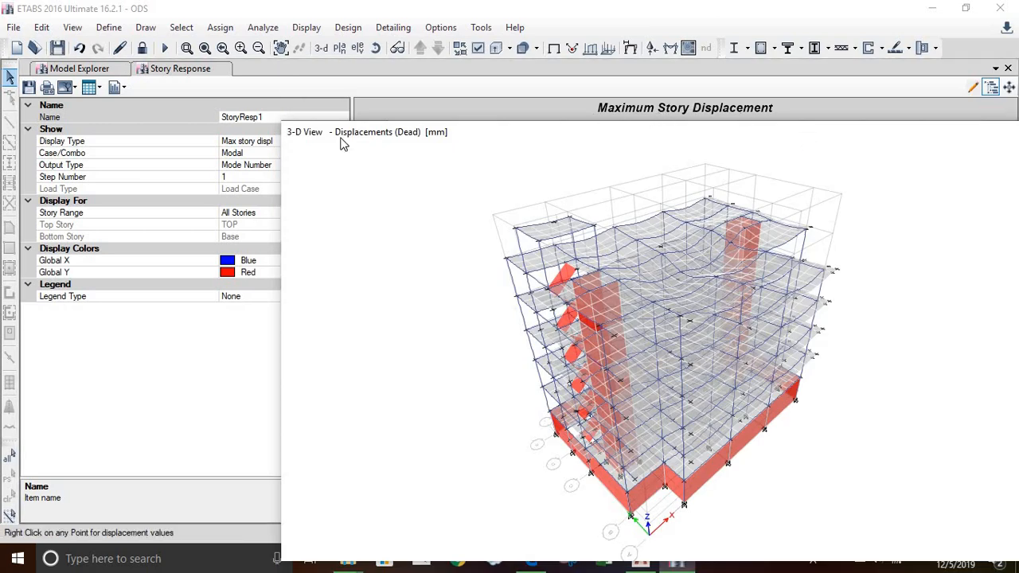
{"action": "left_click_drag", "start_coordinate": [277, 185], "coordinate": [967, 208]}
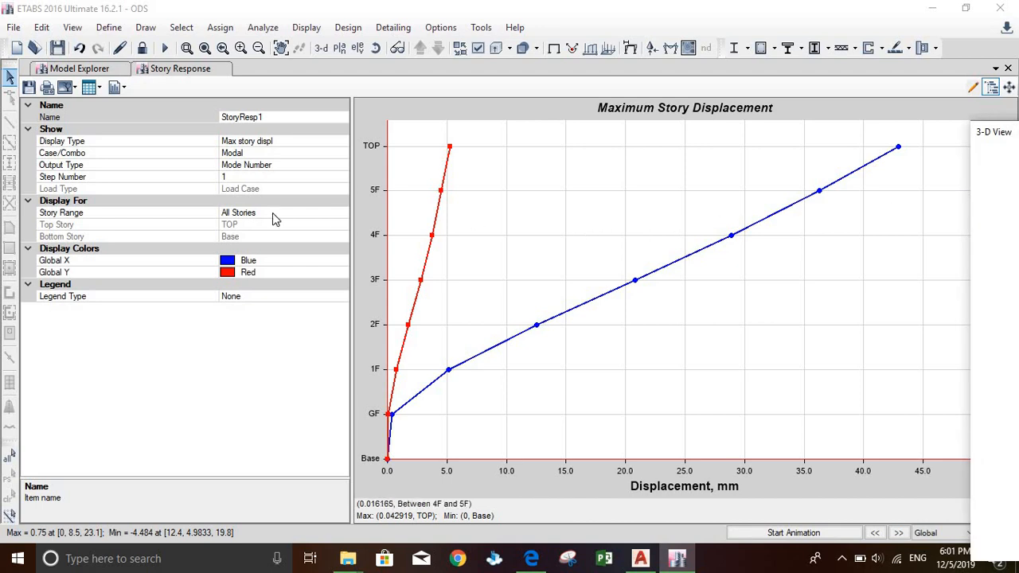
Set the story response plot's load case to EQX to examine the maximum story displacement.
{"action": "left_click", "coordinate": [267, 153]}
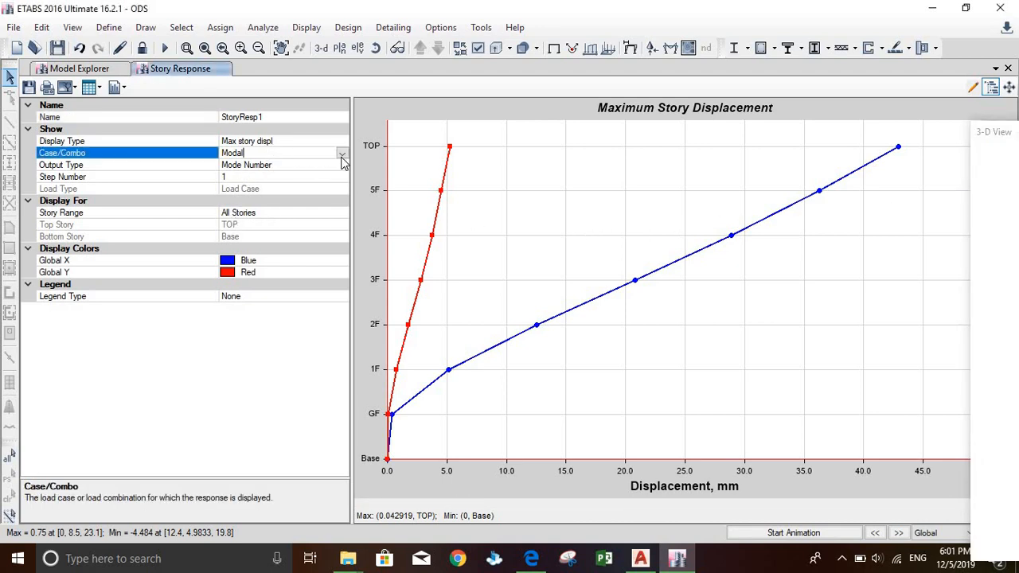
{"action": "left_click", "coordinate": [342, 153]}
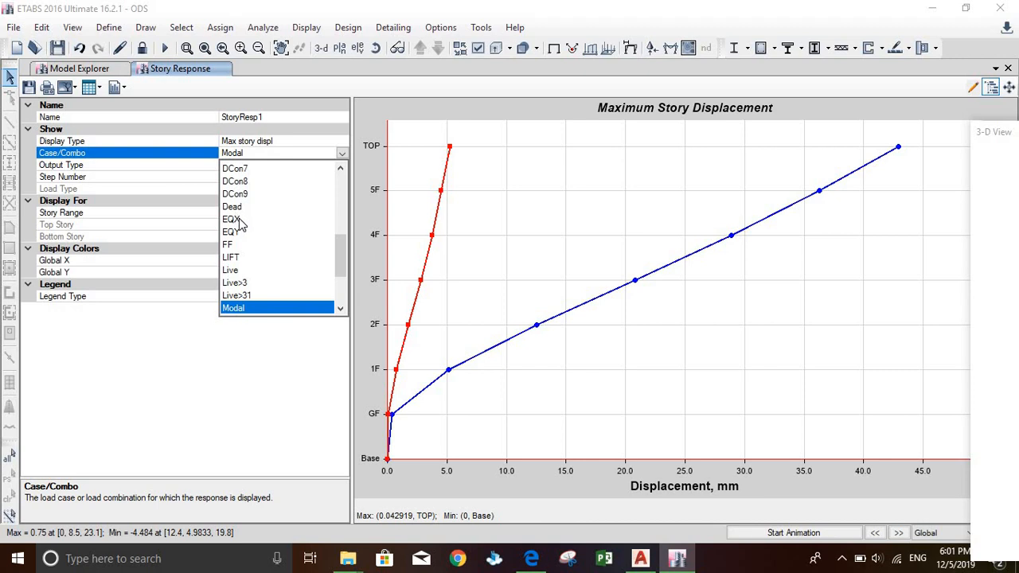
{"action": "left_click", "coordinate": [241, 220]}
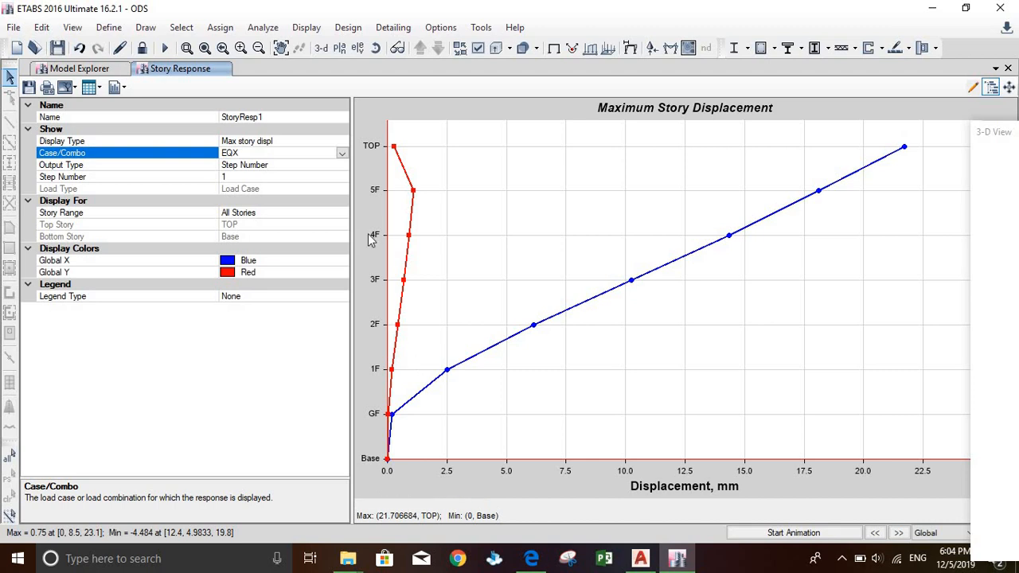
Switch the maximum story displacement plot to load case EQY.
{"action": "left_click", "coordinate": [342, 153]}
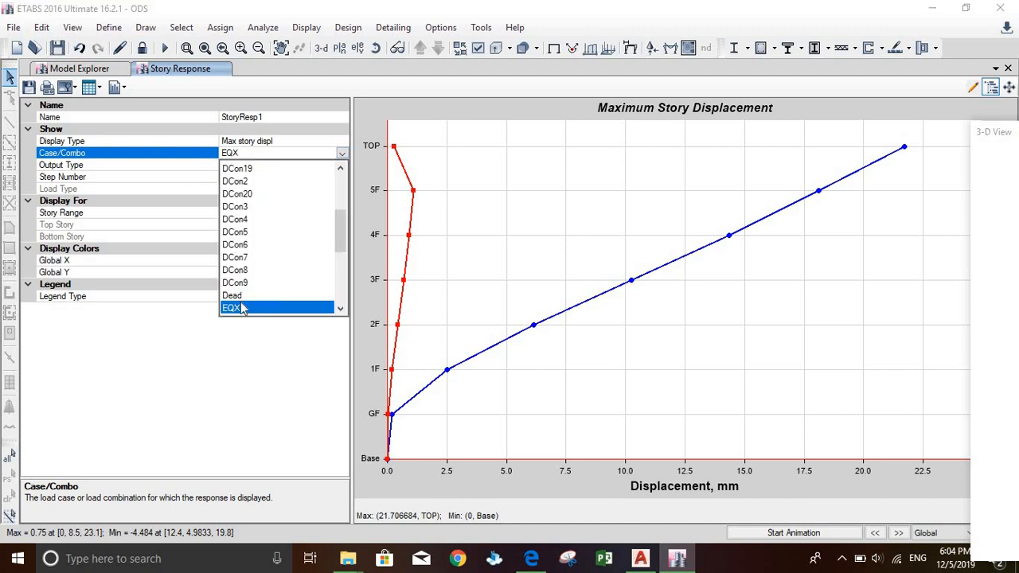
{"action": "scroll", "coordinate": [250, 274], "scroll_direction": "down", "scroll_amount": 2}
{"action": "scroll", "coordinate": [249, 275], "scroll_direction": "down", "scroll_amount": 3}
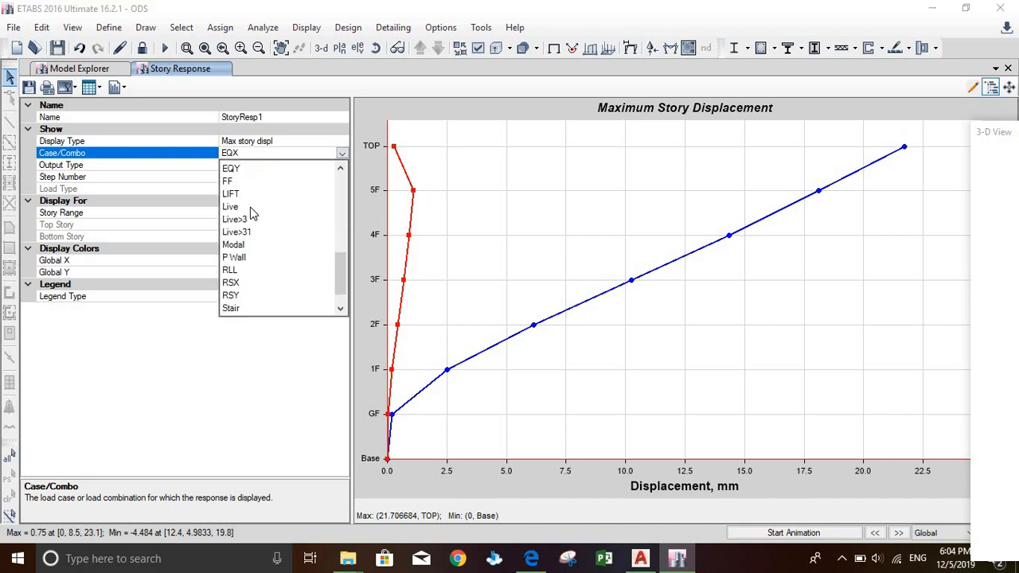
{"action": "left_click", "coordinate": [235, 168]}
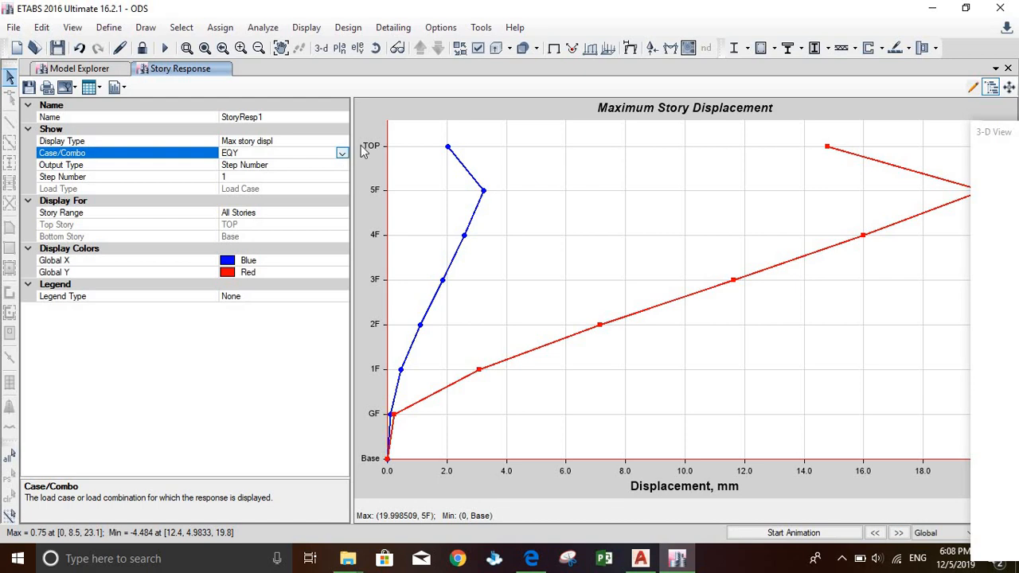
Change the story response plot's display type to Max story drifts for the EQY case.
{"action": "left_click", "coordinate": [335, 141]}
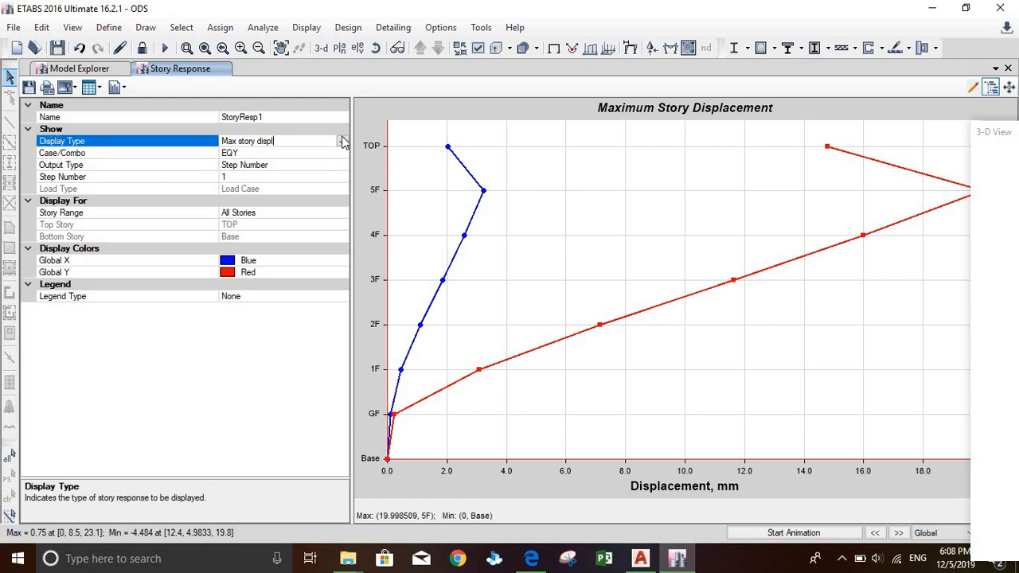
{"action": "left_click", "coordinate": [342, 141]}
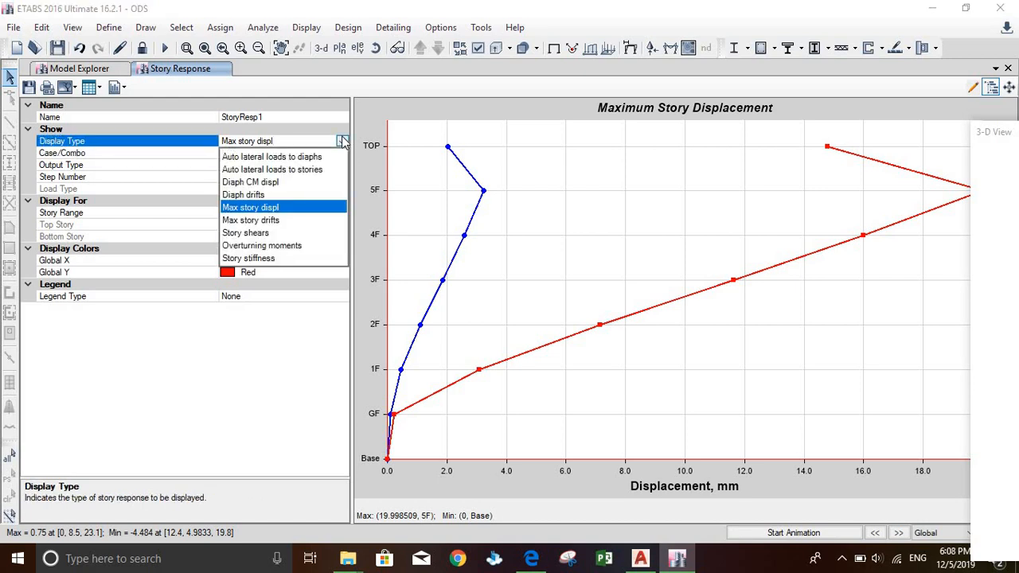
{"action": "left_click", "coordinate": [270, 222]}
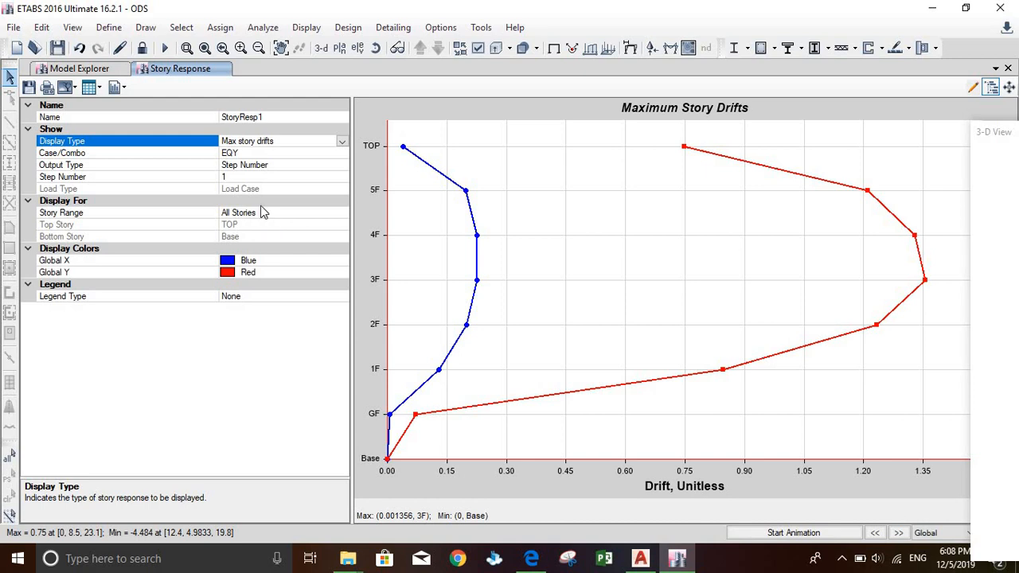
Switch the maximum story drifts plot to load case EQX.
{"action": "left_click", "coordinate": [314, 152]}
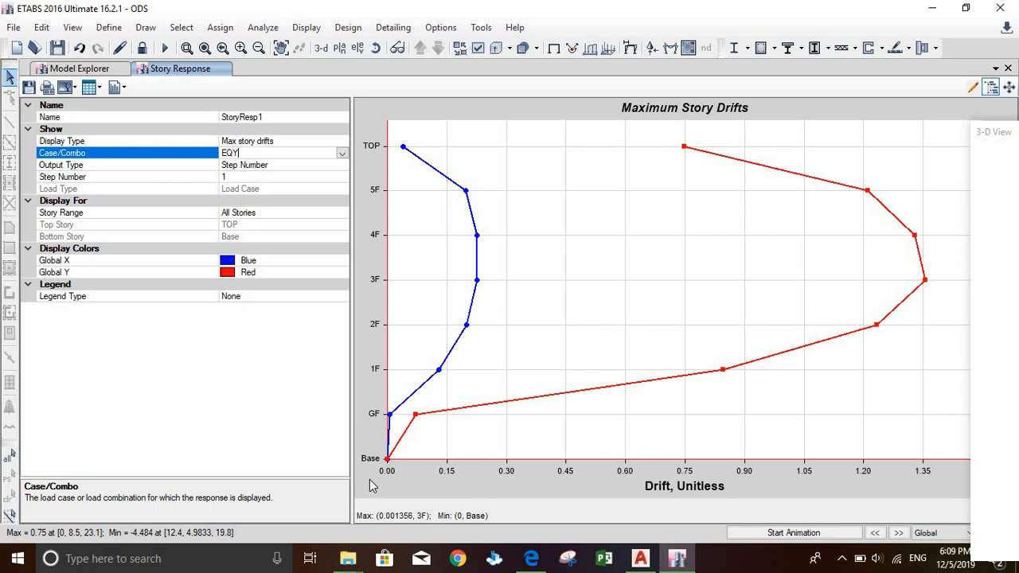
{"action": "left_click", "coordinate": [340, 154]}
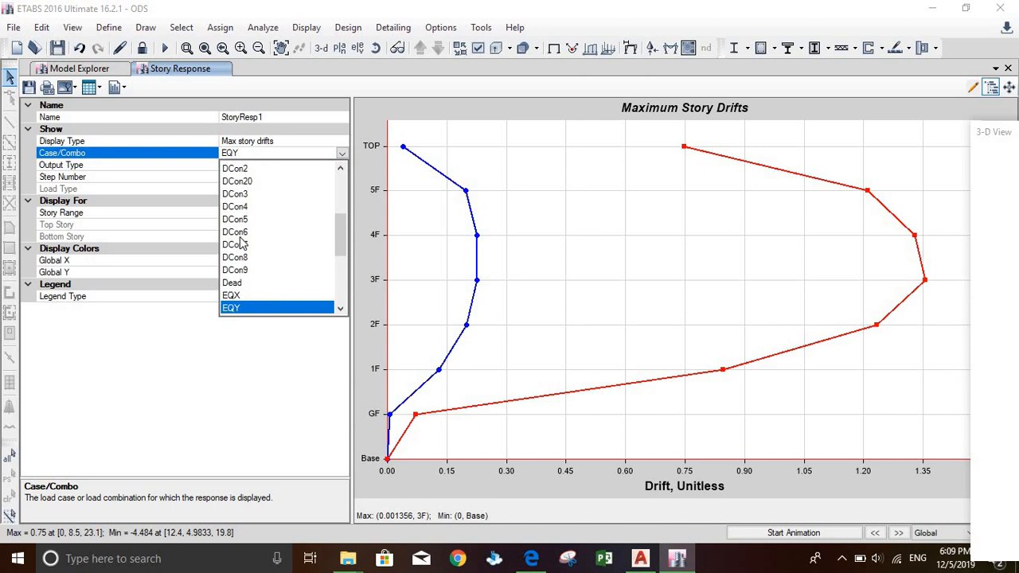
{"action": "left_click", "coordinate": [230, 299]}
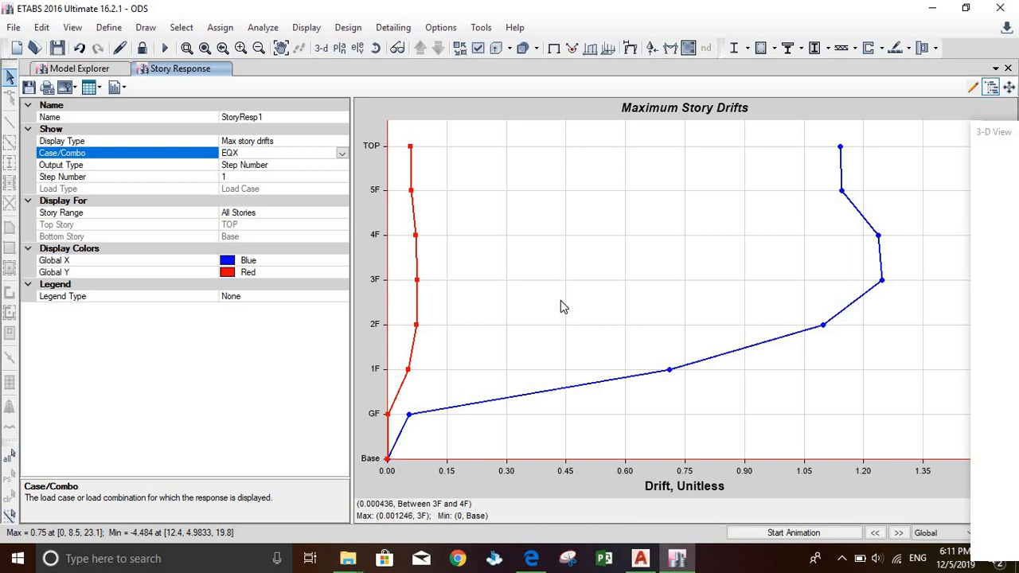
Switch to the CODE ODS folder in File Explorer and open 1893-Part 1-2016.pdf.
{"action": "mouse_move", "coordinate": [351, 562]}
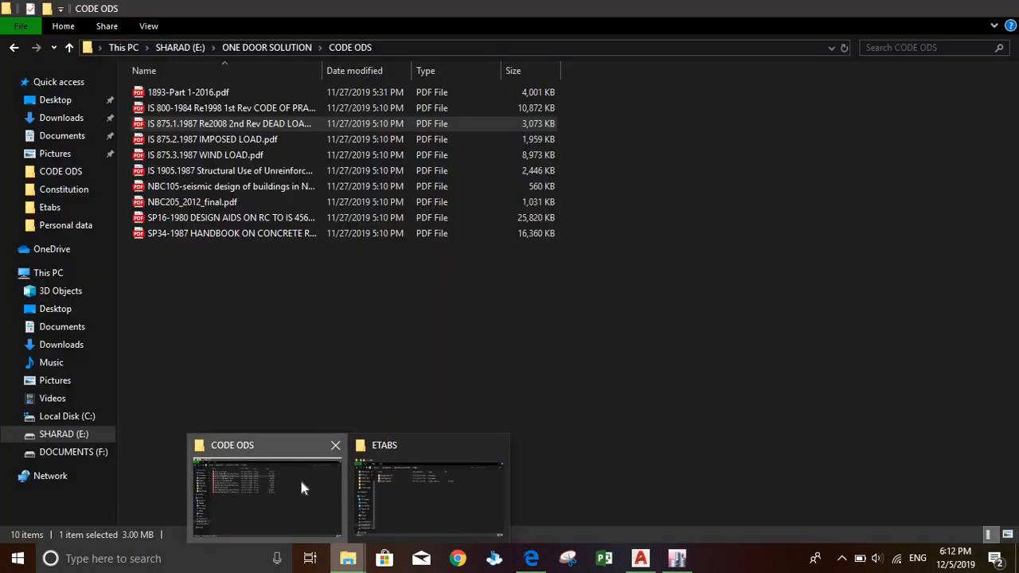
{"action": "left_click", "coordinate": [301, 482]}
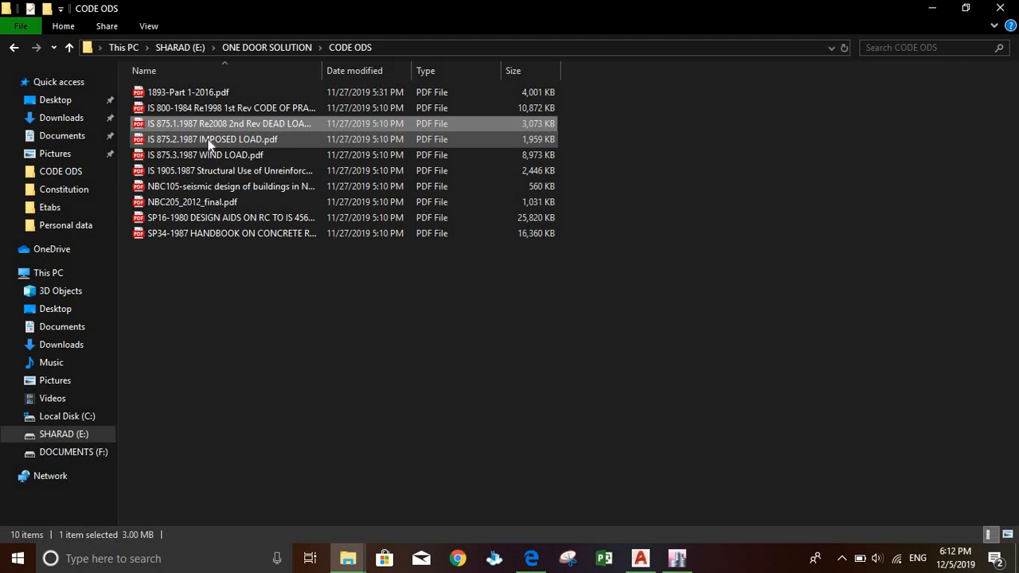
{"action": "left_click", "coordinate": [182, 94]}
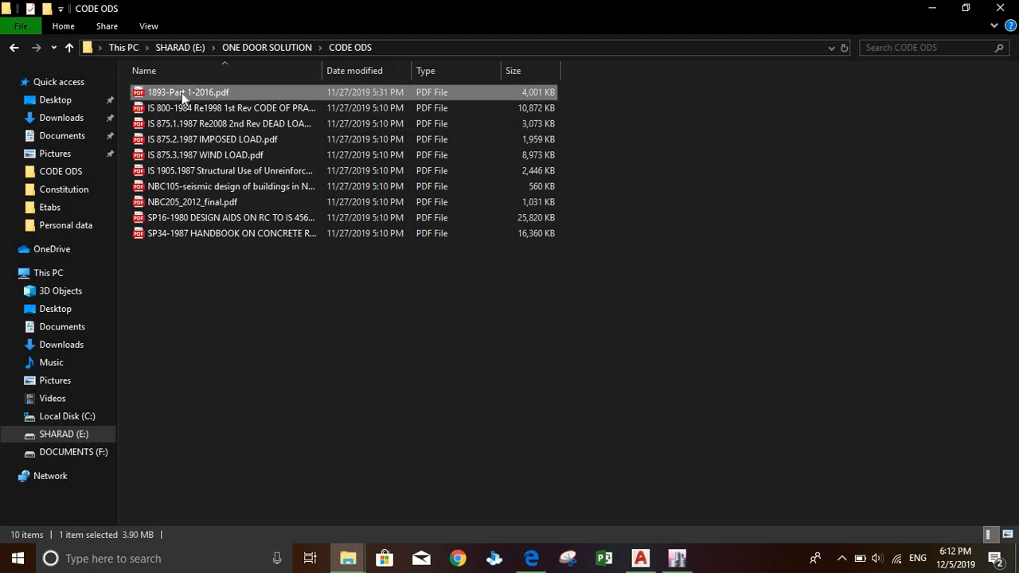
{"action": "double_click", "coordinate": [245, 94]}
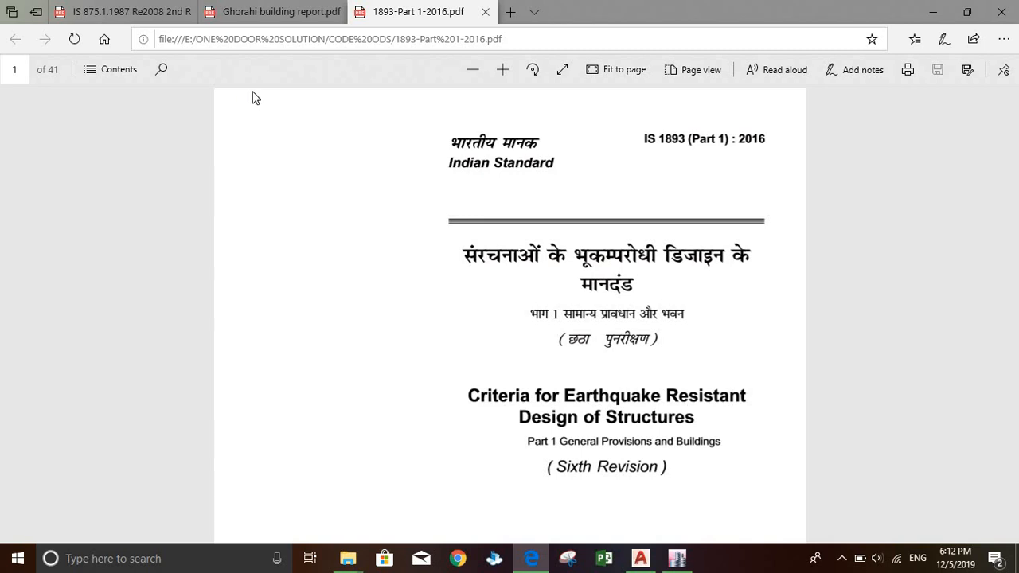
Look through the IS 1893 (Part 1) : 2016 code for the storey drift limitation clause 7.11.1.
{"action": "scroll", "coordinate": [390, 148], "scroll_direction": "down", "scroll_amount": 15}
{"action": "scroll", "coordinate": [554, 239], "scroll_direction": "down", "scroll_amount": 20}
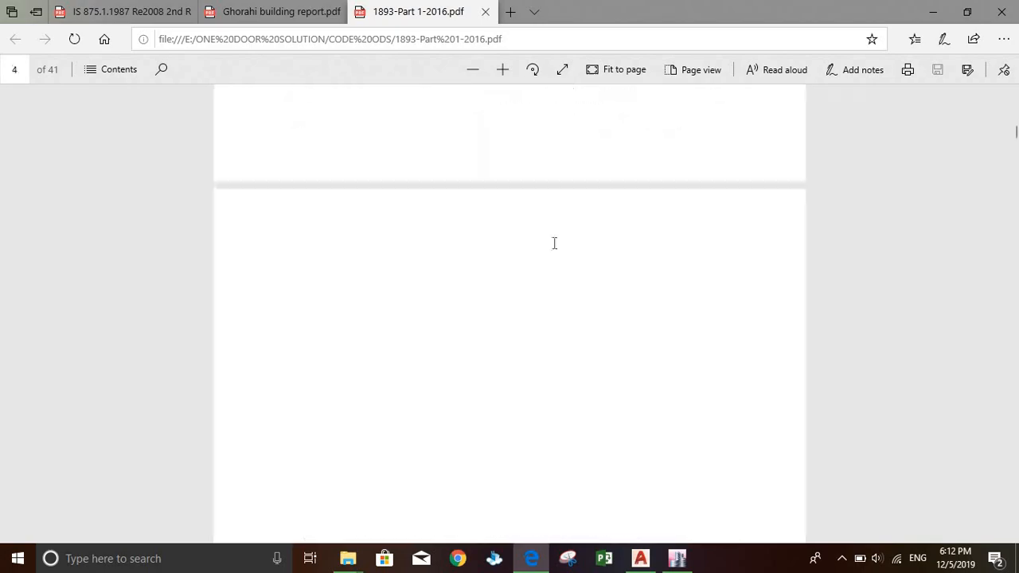
{"action": "scroll", "coordinate": [555, 242], "scroll_direction": "down", "scroll_amount": 20}
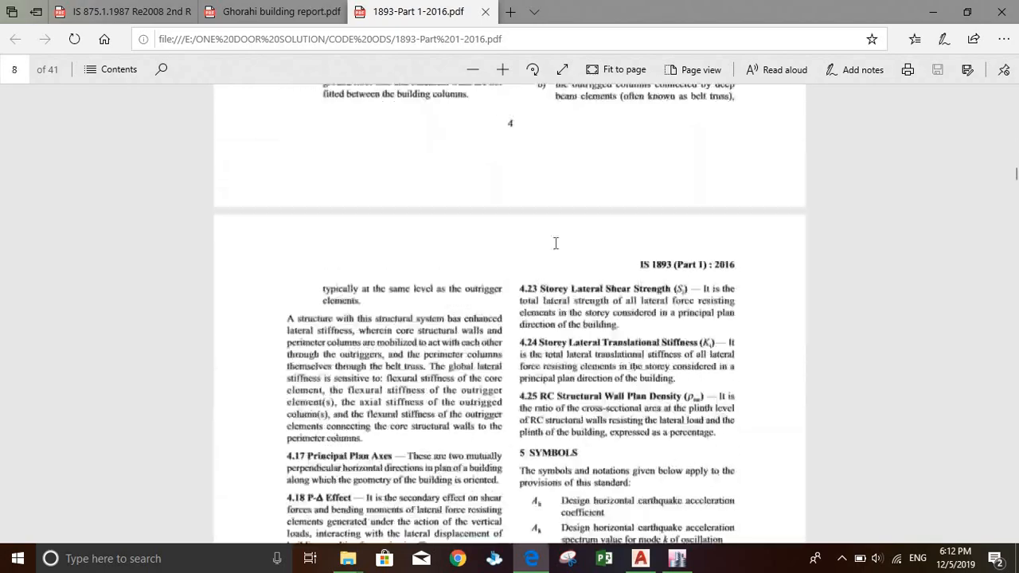
{"action": "scroll", "coordinate": [555, 243], "scroll_direction": "down", "scroll_amount": 20}
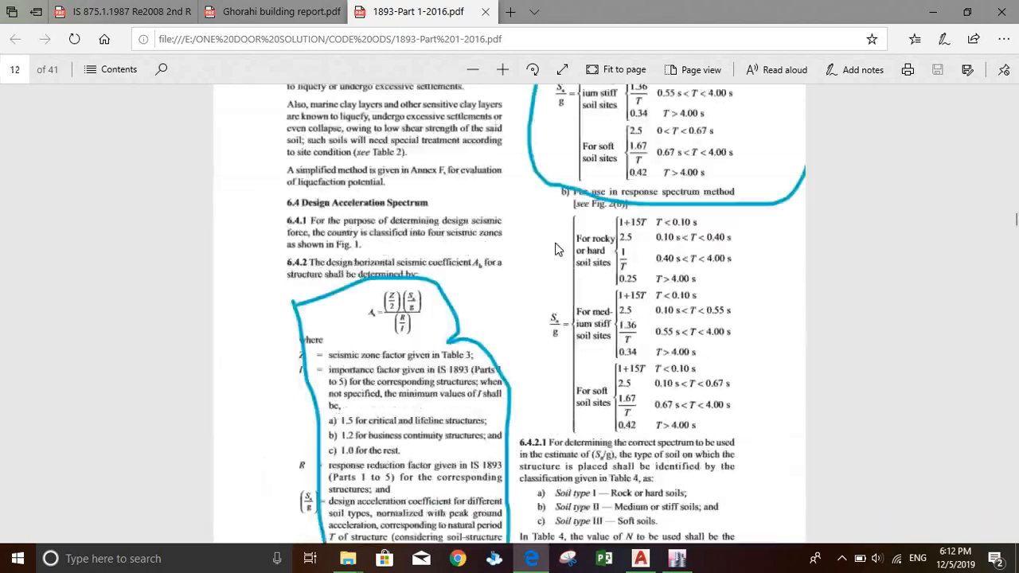
{"action": "scroll", "coordinate": [554, 249], "scroll_direction": "down", "scroll_amount": 20}
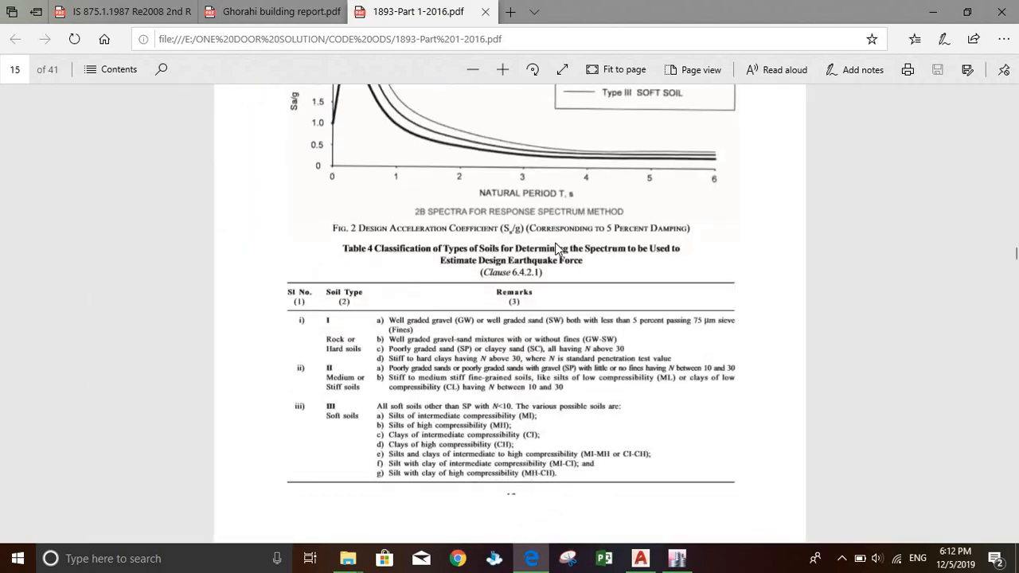
{"action": "scroll", "coordinate": [555, 249], "scroll_direction": "down", "scroll_amount": 20}
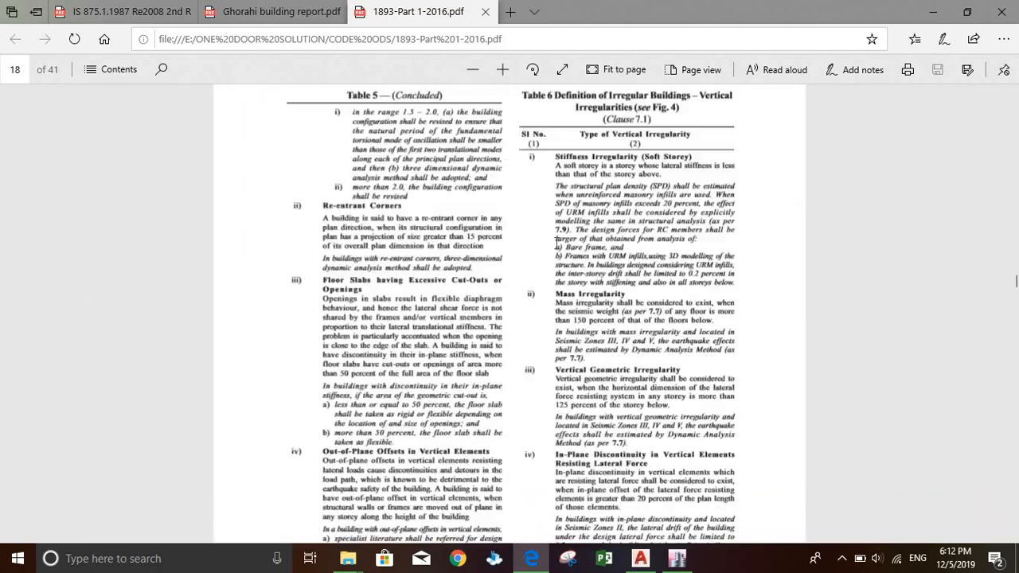
{"action": "scroll", "coordinate": [555, 243], "scroll_direction": "down", "scroll_amount": 20}
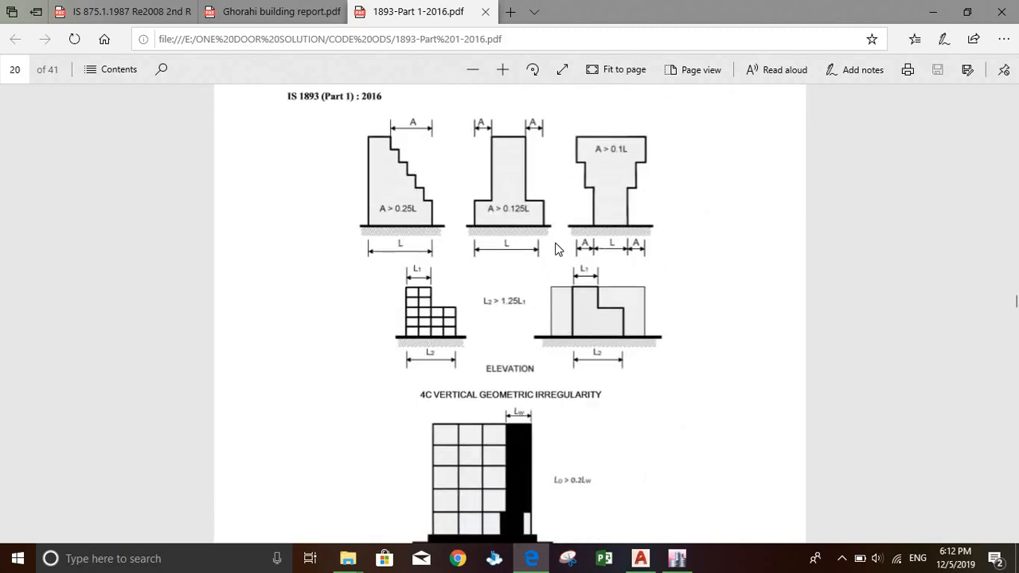
{"action": "scroll", "coordinate": [555, 243], "scroll_direction": "down", "scroll_amount": 10}
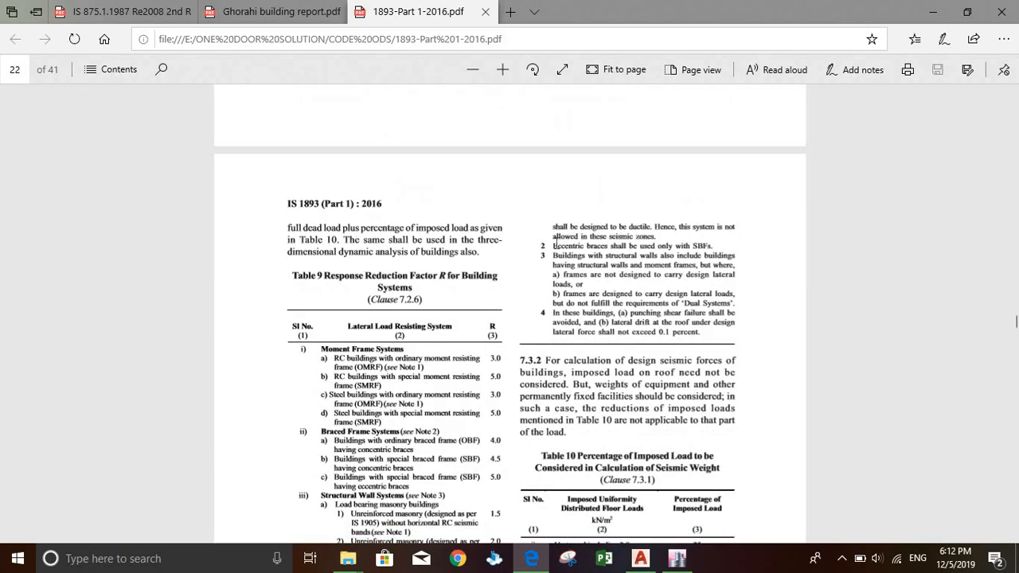
{"action": "scroll", "coordinate": [555, 243], "scroll_direction": "down", "scroll_amount": 20}
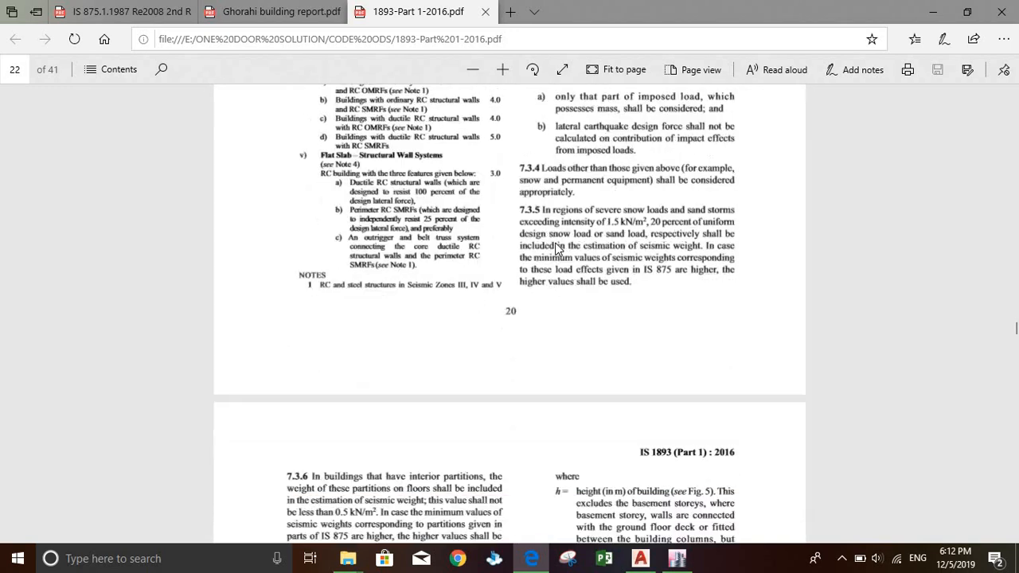
{"action": "scroll", "coordinate": [555, 249], "scroll_direction": "down", "scroll_amount": 20}
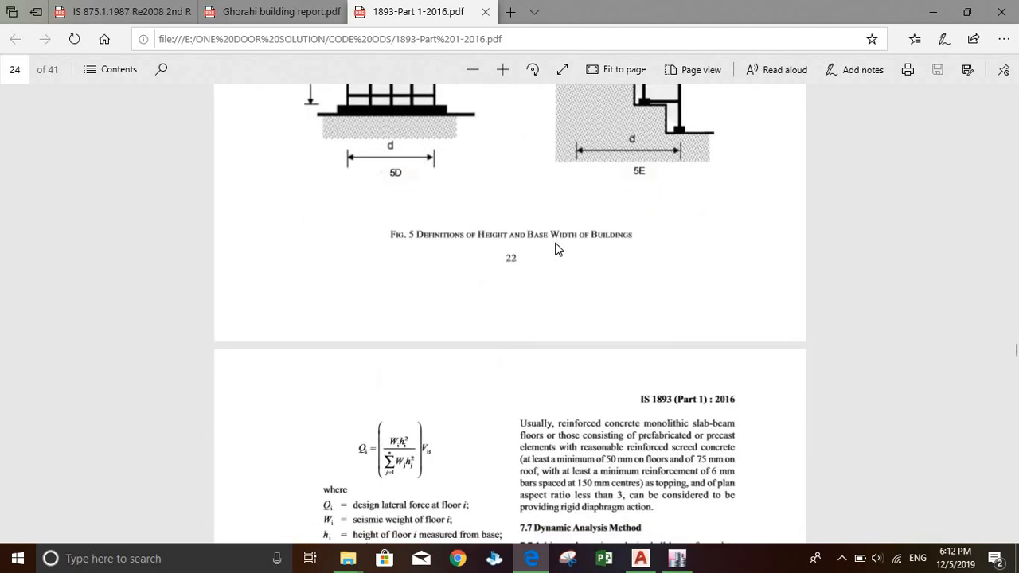
{"action": "scroll", "coordinate": [556, 249], "scroll_direction": "down", "scroll_amount": 10}
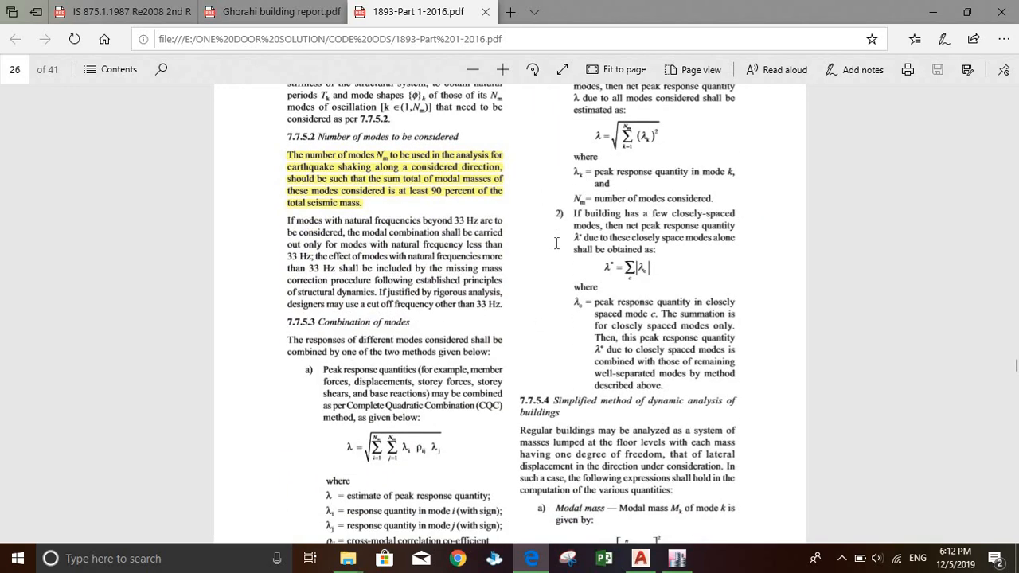
{"action": "scroll", "coordinate": [556, 243], "scroll_direction": "down", "scroll_amount": 20}
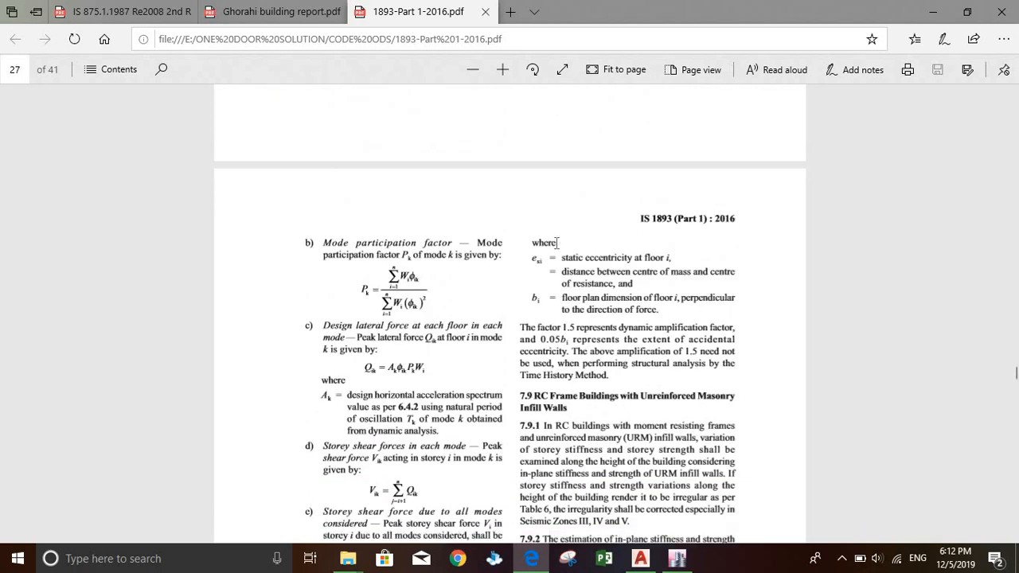
{"action": "scroll", "coordinate": [556, 242], "scroll_direction": "down", "scroll_amount": 15}
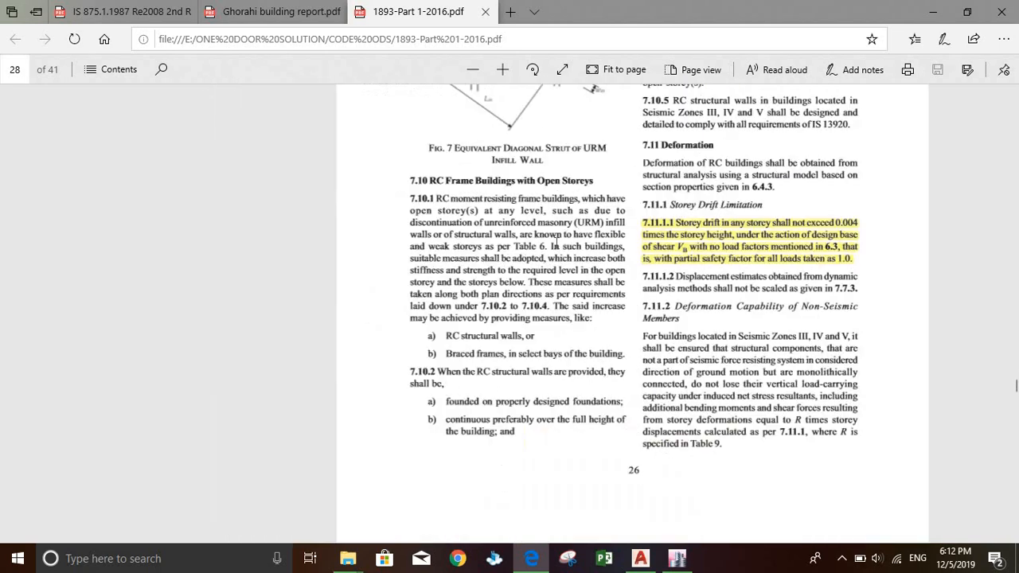
{"action": "scroll", "coordinate": [556, 243], "scroll_direction": "down", "scroll_amount": 20}
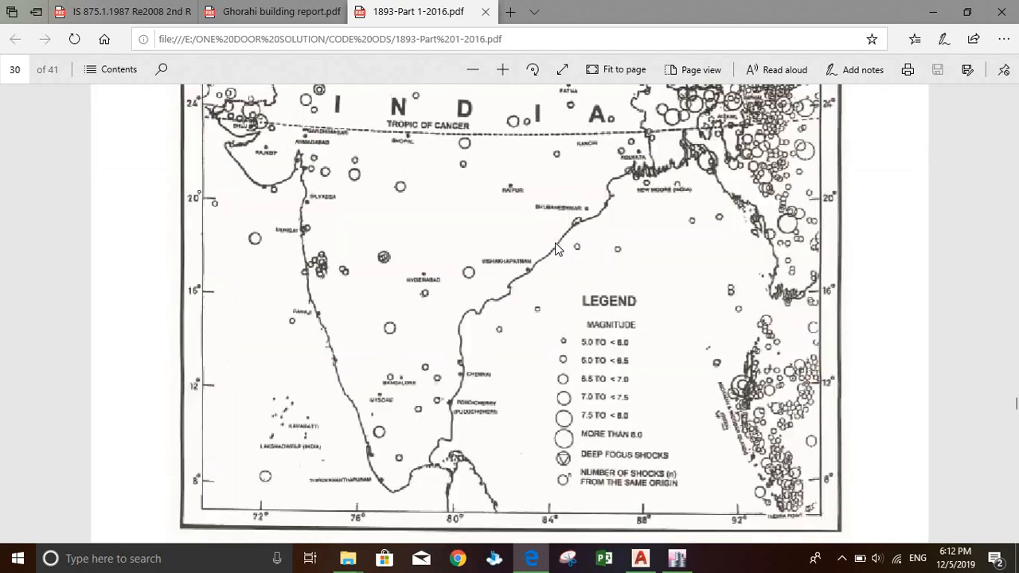
{"action": "scroll", "coordinate": [557, 249], "scroll_direction": "down", "scroll_amount": 20}
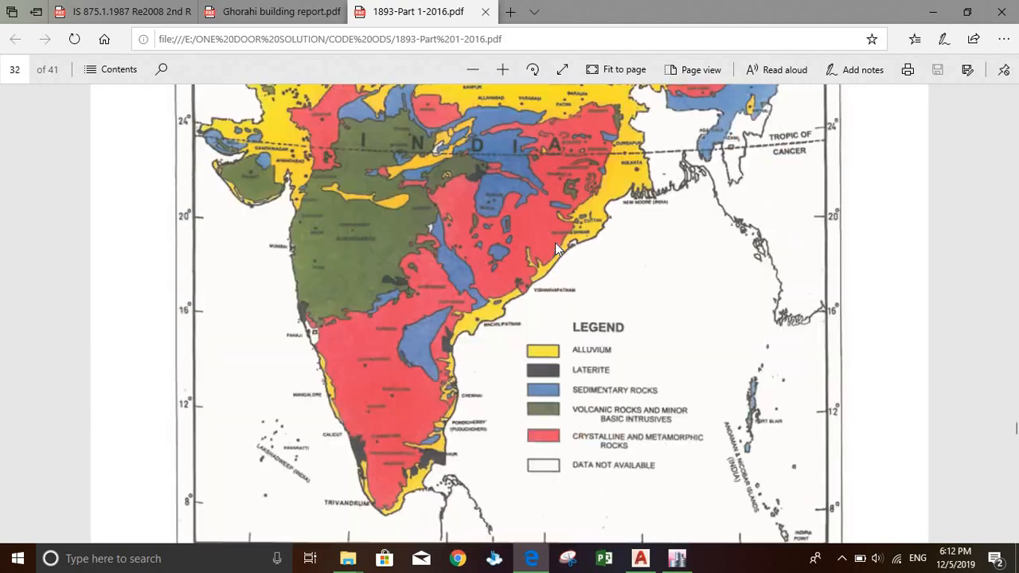
{"action": "scroll", "coordinate": [558, 250], "scroll_direction": "down", "scroll_amount": 20}
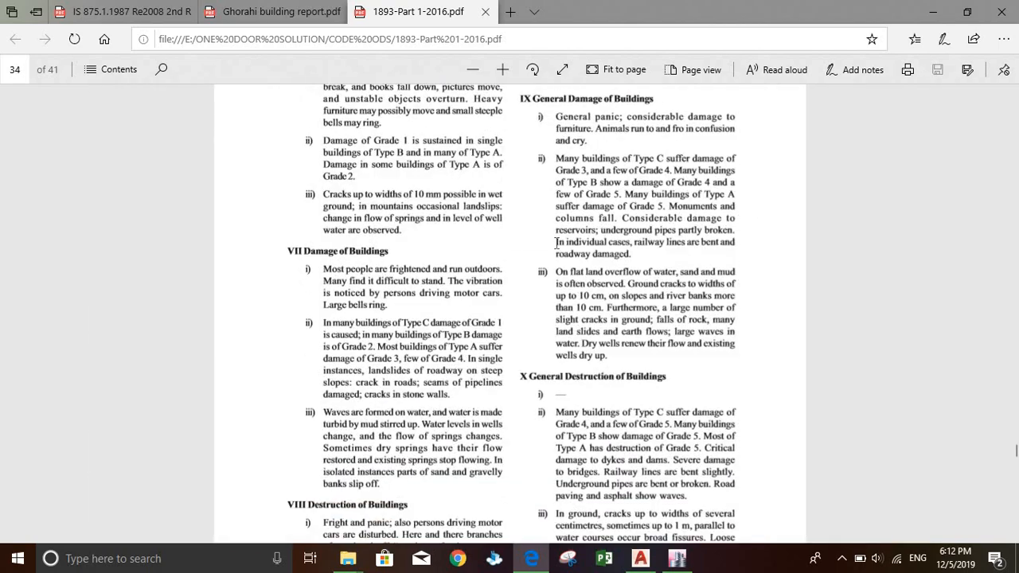
{"action": "scroll", "coordinate": [557, 242], "scroll_direction": "up", "scroll_amount": 10}
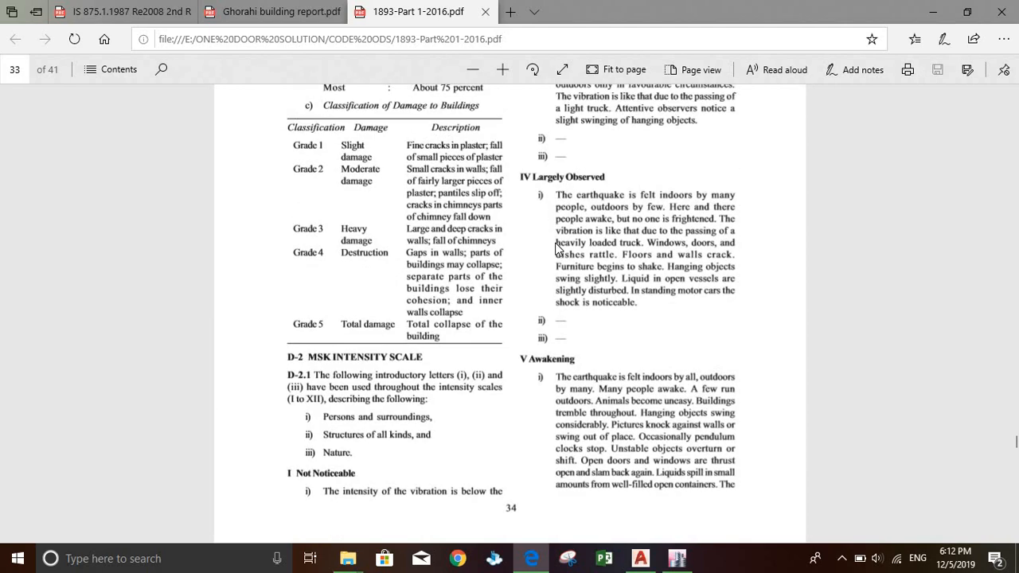
{"action": "scroll", "coordinate": [557, 250], "scroll_direction": "down", "scroll_amount": 20}
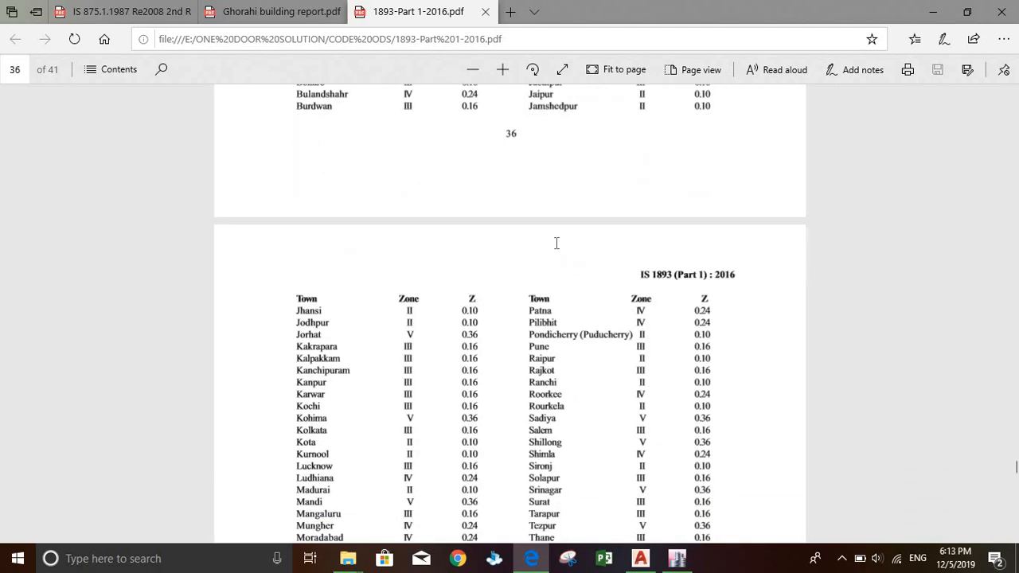
{"action": "scroll", "coordinate": [556, 243], "scroll_direction": "down", "scroll_amount": 8}
{"action": "scroll", "coordinate": [556, 249], "scroll_direction": "down", "scroll_amount": 20}
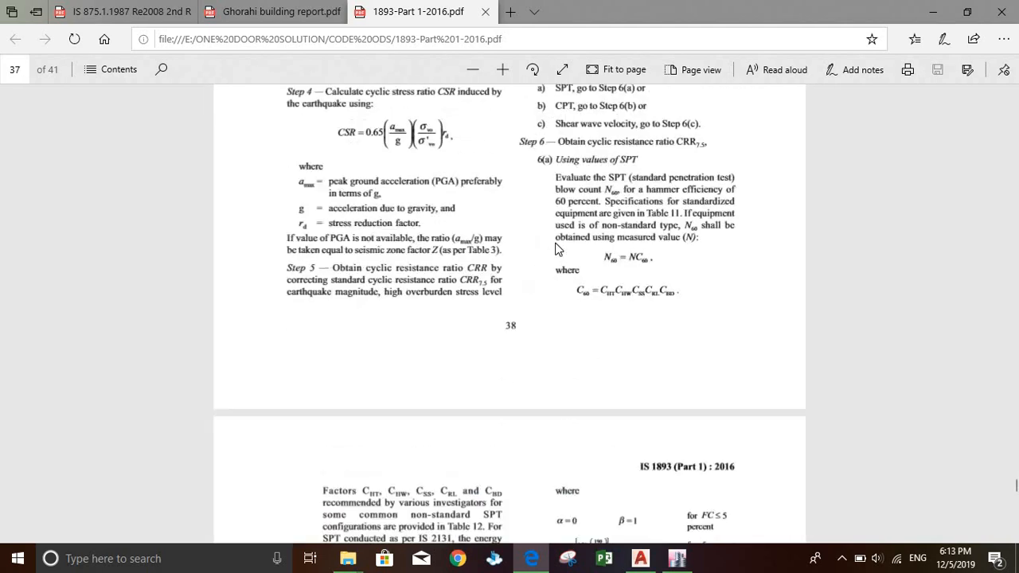
{"action": "scroll", "coordinate": [556, 249], "scroll_direction": "up", "scroll_amount": 10}
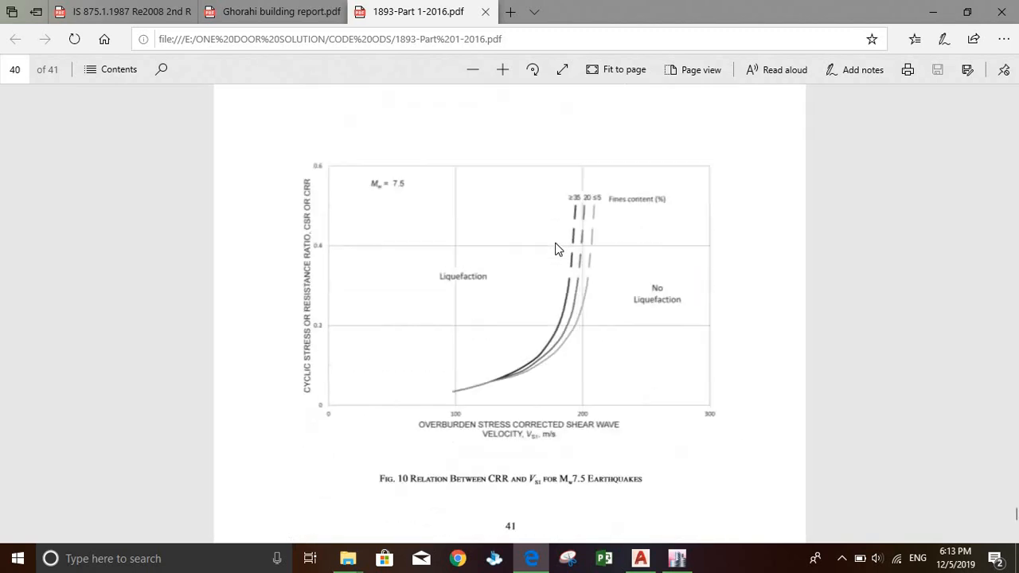
{"action": "scroll", "coordinate": [557, 249], "scroll_direction": "up", "scroll_amount": 15}
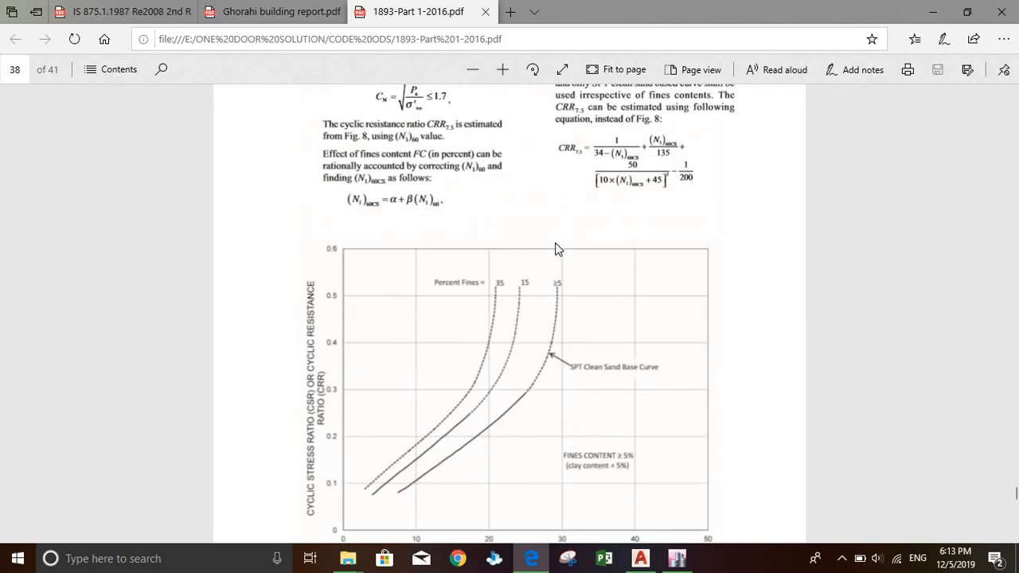
{"action": "scroll", "coordinate": [556, 249], "scroll_direction": "up", "scroll_amount": 10}
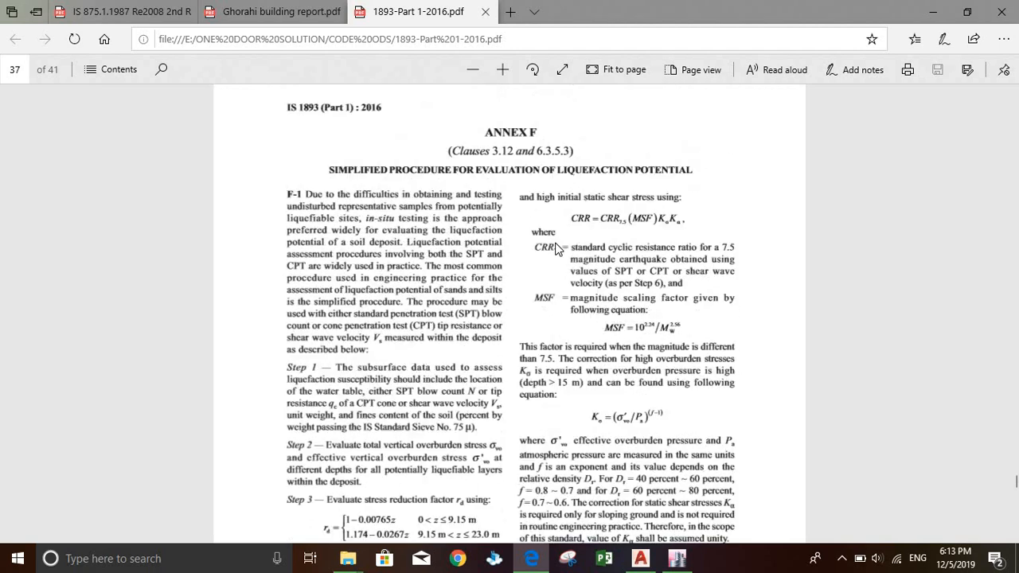
{"action": "scroll", "coordinate": [556, 242], "scroll_direction": "up", "scroll_amount": 10}
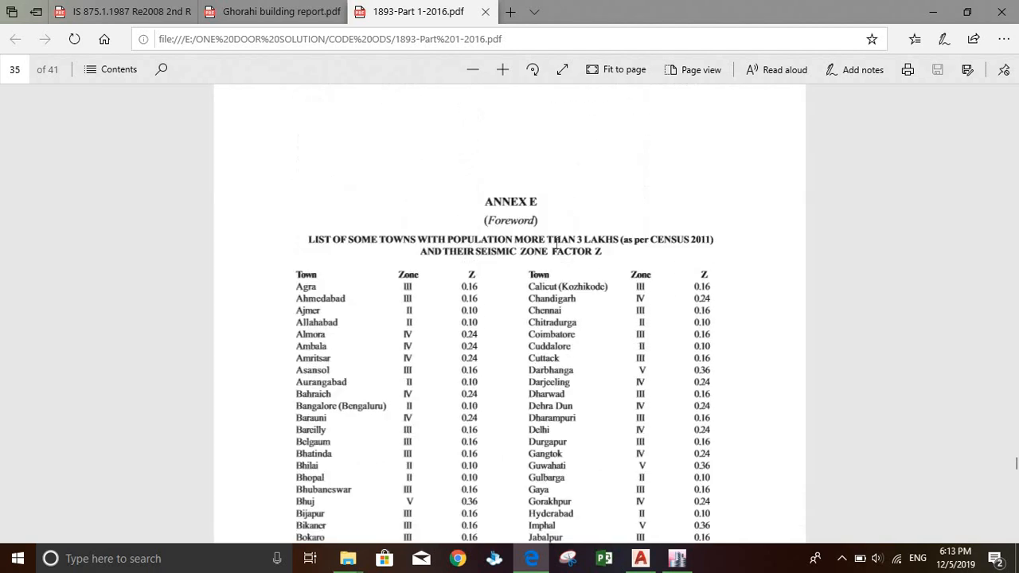
{"action": "scroll", "coordinate": [557, 249], "scroll_direction": "up", "scroll_amount": 8}
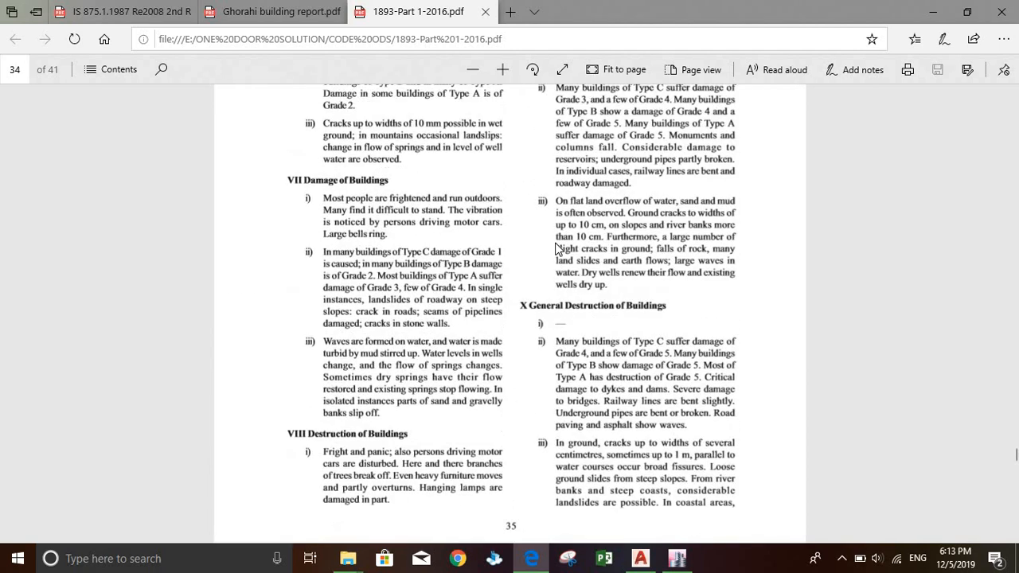
{"action": "scroll", "coordinate": [557, 249], "scroll_direction": "up", "scroll_amount": 8}
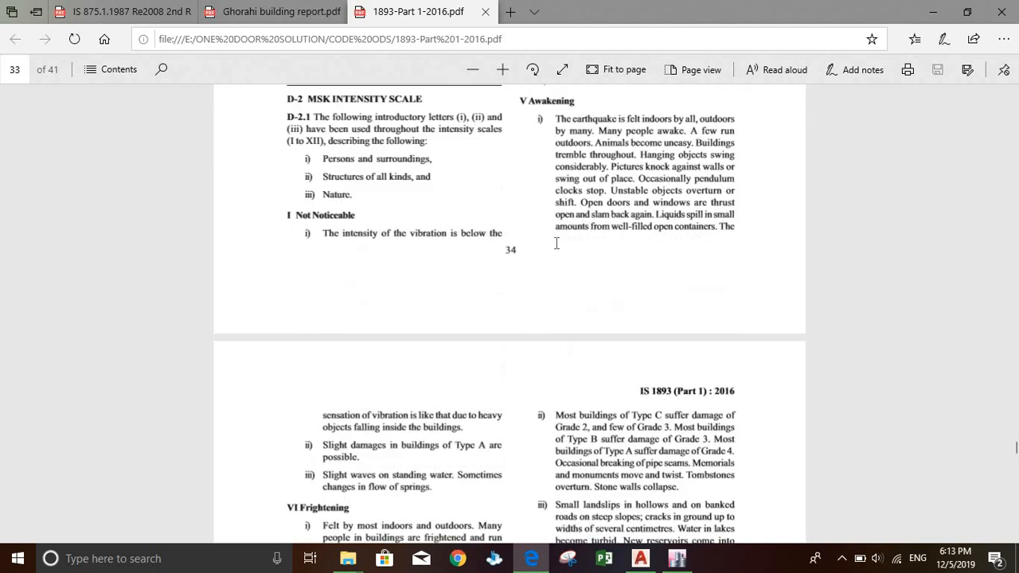
{"action": "scroll", "coordinate": [557, 249], "scroll_direction": "up", "scroll_amount": 15}
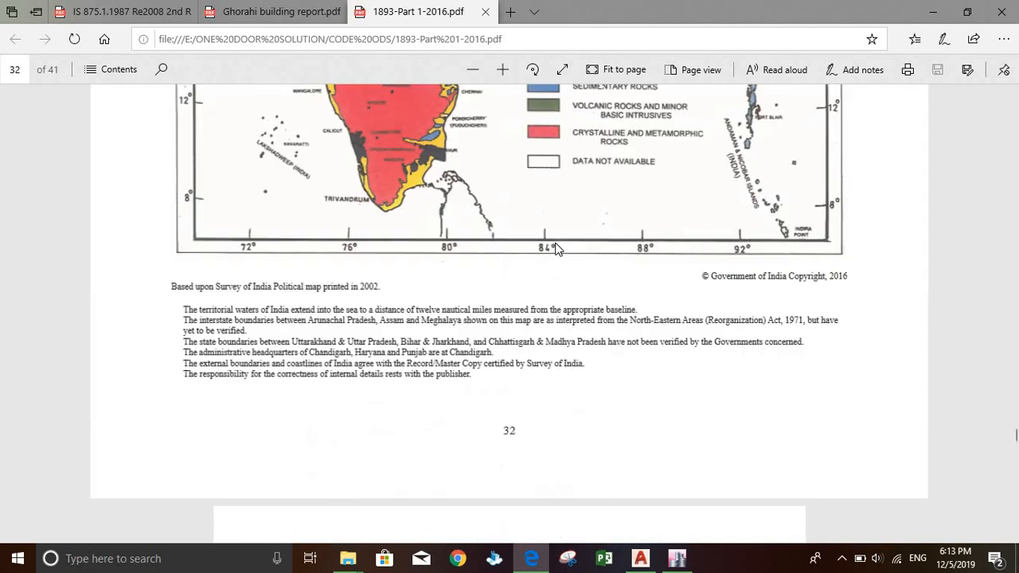
Look through the maps and annexes at the end of IS 1893 (Part 1) : 2016 for drift-related provisions.
{"action": "scroll", "coordinate": [557, 249], "scroll_direction": "down", "scroll_amount": 8}
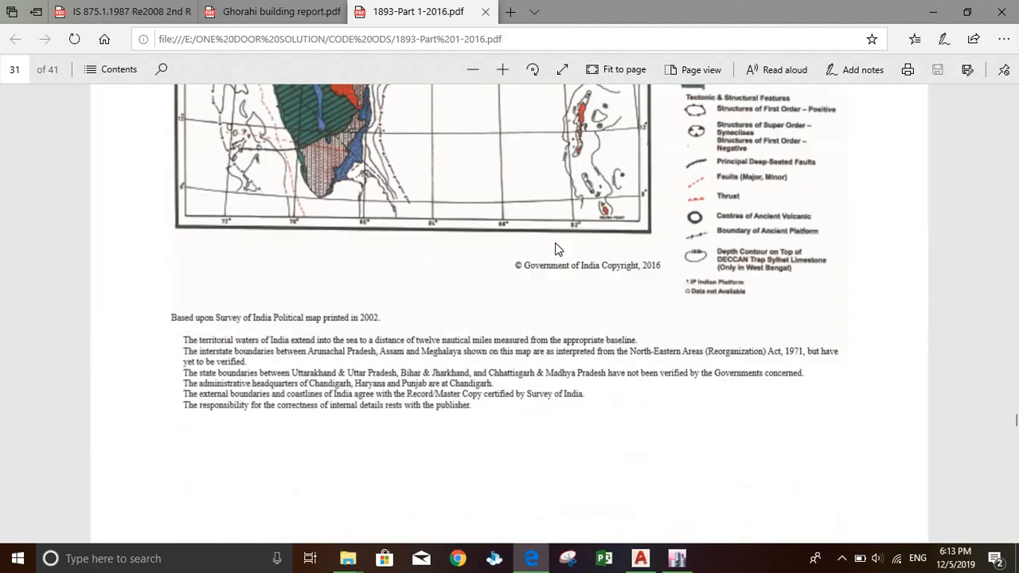
{"action": "scroll", "coordinate": [557, 249], "scroll_direction": "up", "scroll_amount": 8}
{"action": "scroll", "coordinate": [557, 249], "scroll_direction": "down", "scroll_amount": 5}
{"action": "scroll", "coordinate": [557, 249], "scroll_direction": "down", "scroll_amount": 15}
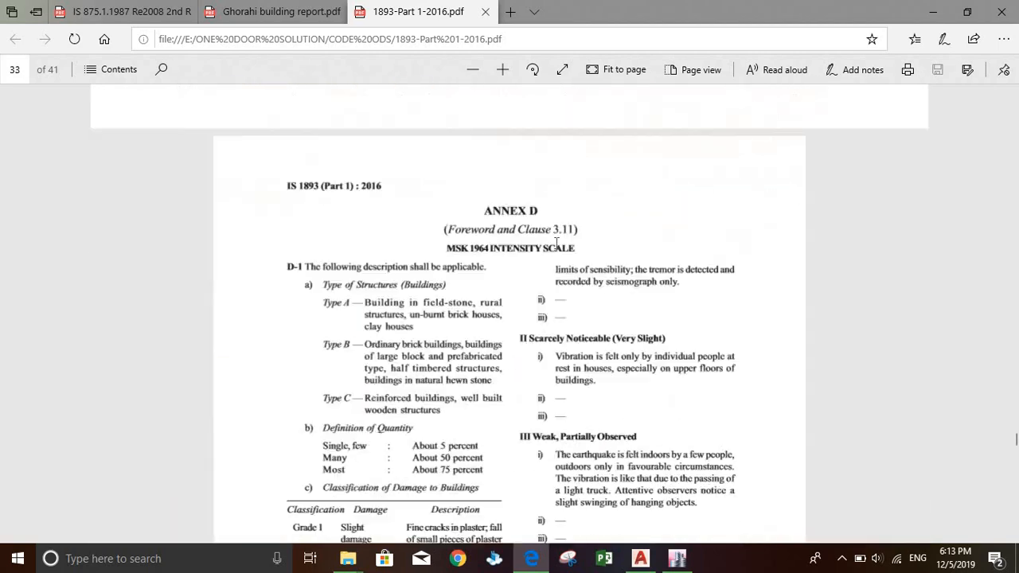
{"action": "scroll", "coordinate": [557, 249], "scroll_direction": "down", "scroll_amount": 20}
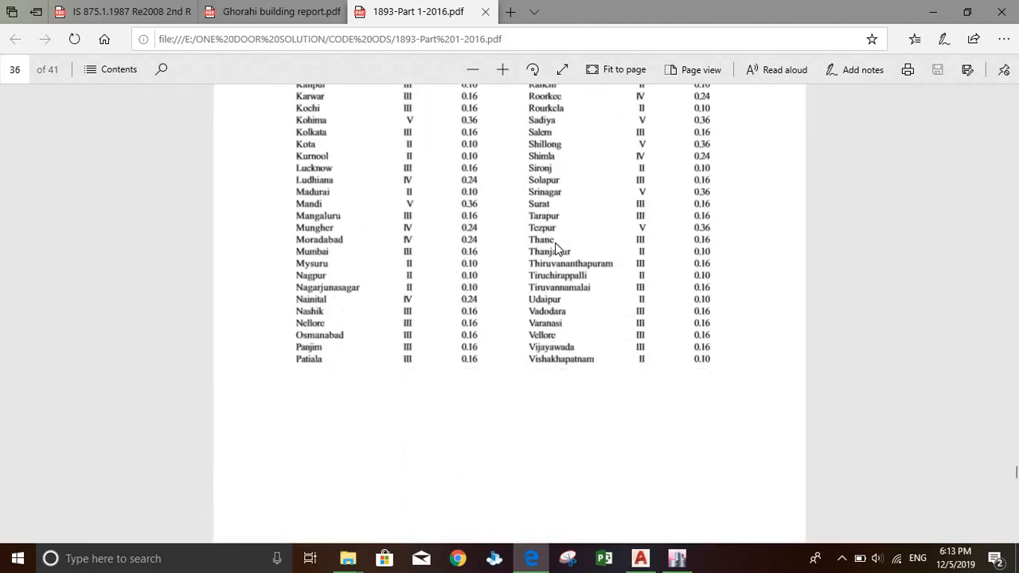
{"action": "scroll", "coordinate": [557, 250], "scroll_direction": "down", "scroll_amount": 8}
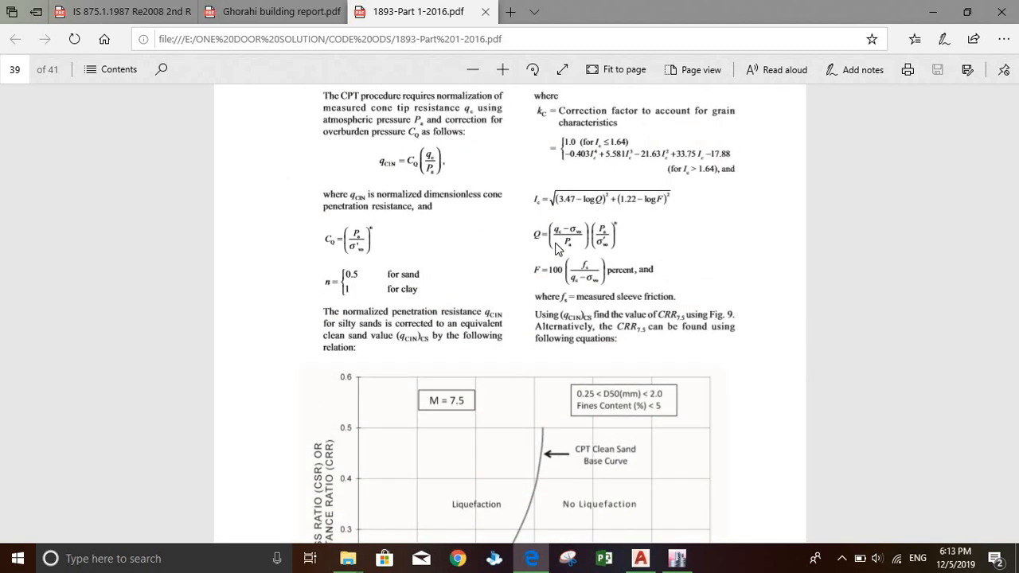
{"action": "scroll", "coordinate": [557, 249], "scroll_direction": "down", "scroll_amount": 20}
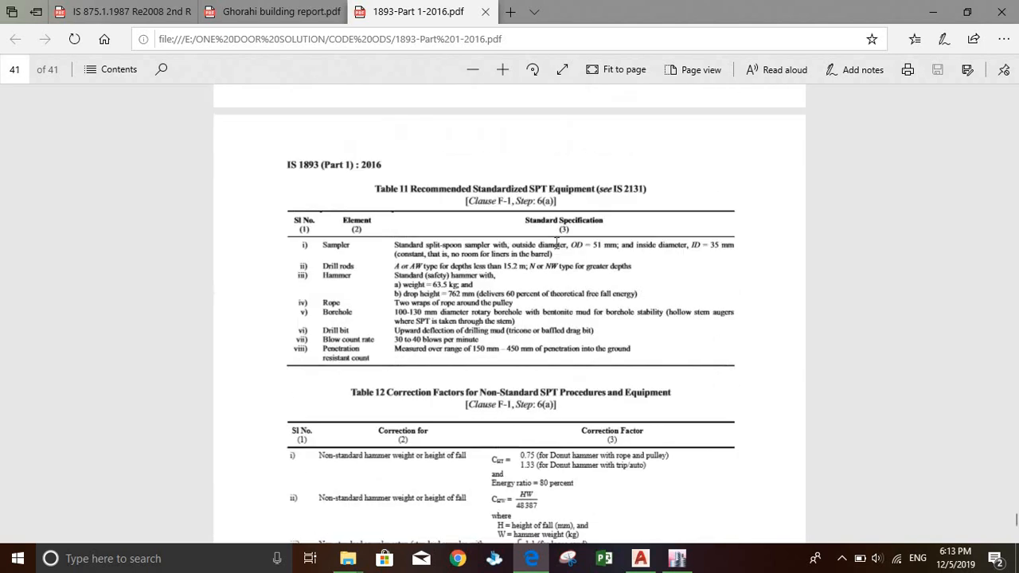
{"action": "scroll", "coordinate": [556, 243], "scroll_direction": "down", "scroll_amount": 10}
{"action": "scroll", "coordinate": [557, 243], "scroll_direction": "up", "scroll_amount": 12}
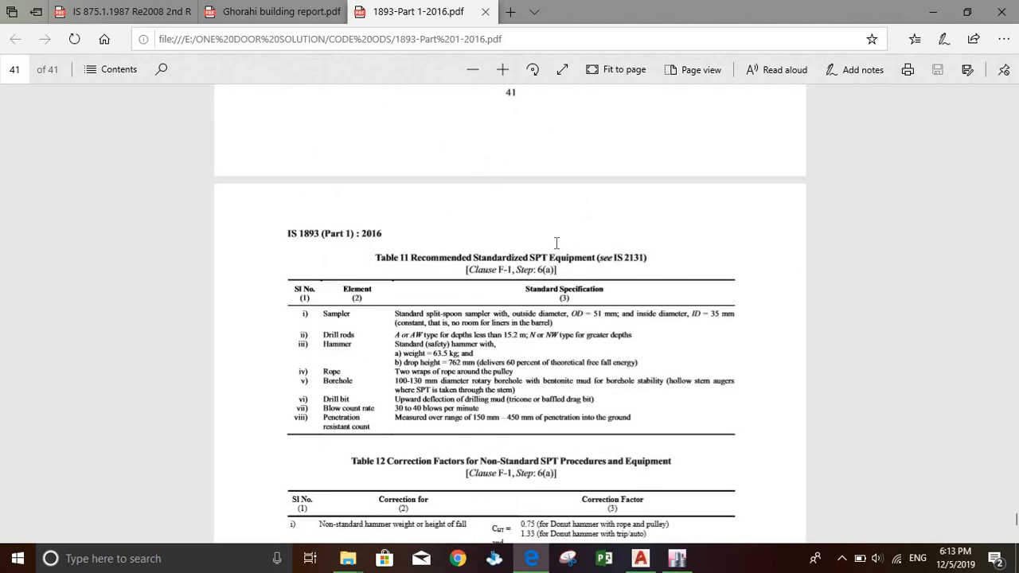
{"action": "scroll", "coordinate": [556, 244], "scroll_direction": "up", "scroll_amount": 20}
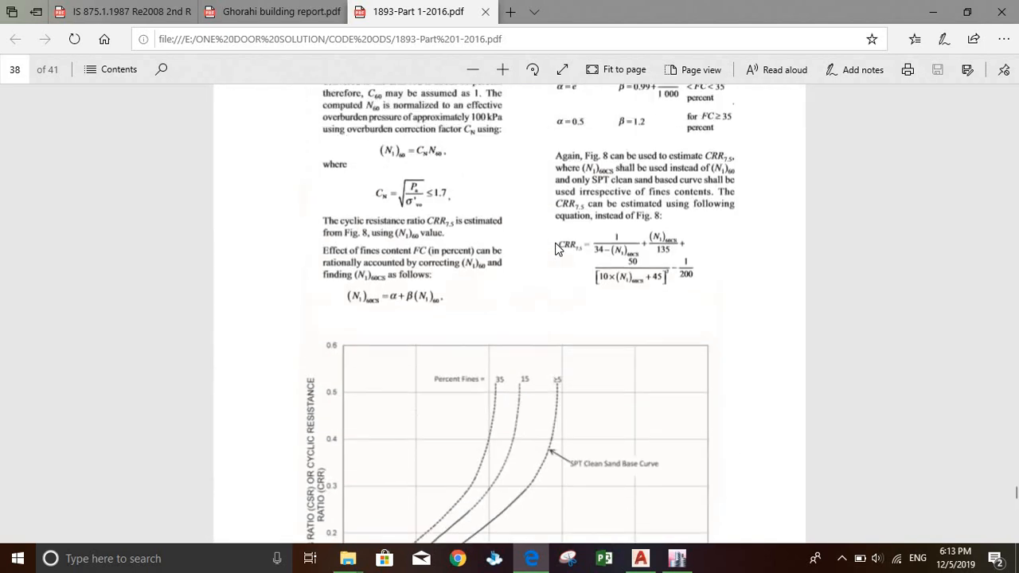
{"action": "scroll", "coordinate": [556, 247], "scroll_direction": "up", "scroll_amount": 20}
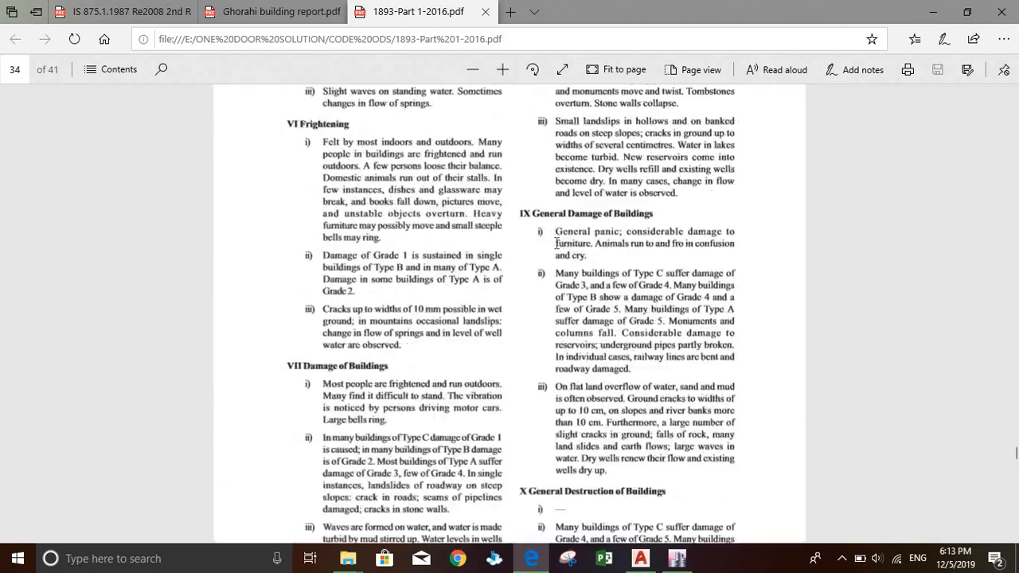
{"action": "scroll", "coordinate": [555, 243], "scroll_direction": "up", "scroll_amount": 15}
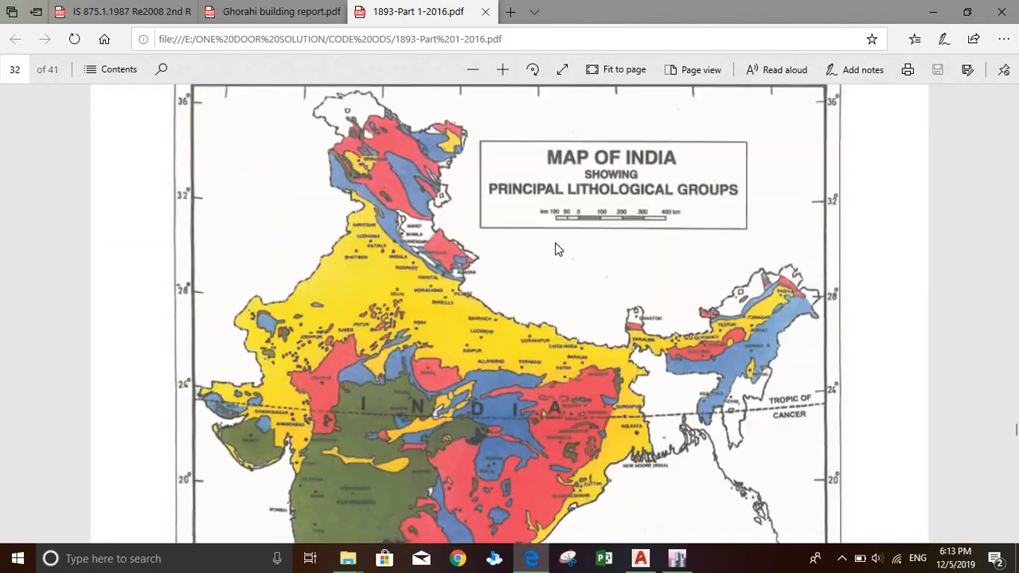
{"action": "scroll", "coordinate": [557, 249], "scroll_direction": "up", "scroll_amount": 20}
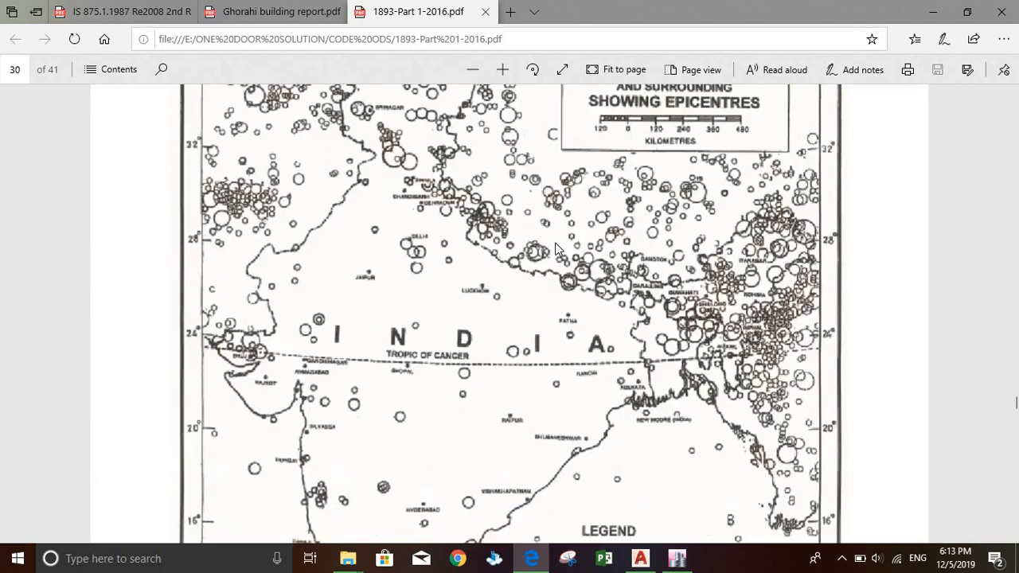
Go back through clause 7 of IS 1893 and examine the drift and irregularity requirements in Tables 5 and 6.
{"action": "scroll", "coordinate": [556, 249], "scroll_direction": "up", "scroll_amount": 15}
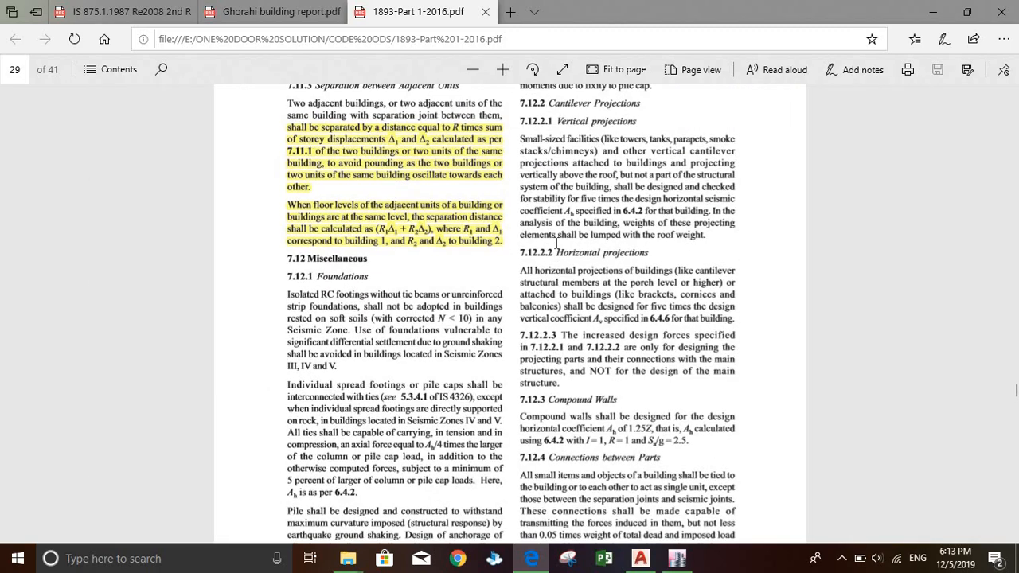
{"action": "scroll", "coordinate": [556, 243], "scroll_direction": "up", "scroll_amount": 15}
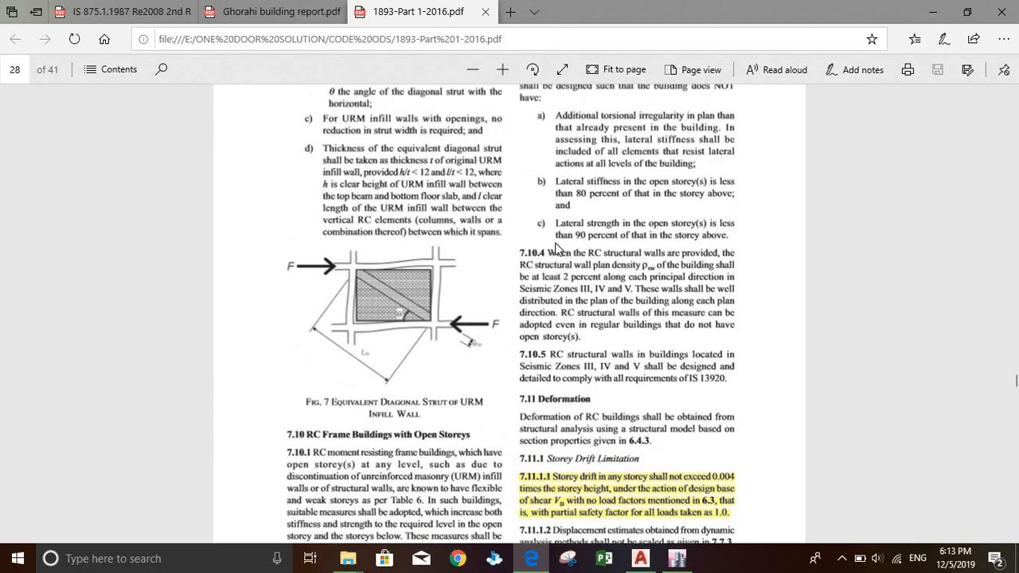
{"action": "scroll", "coordinate": [556, 249], "scroll_direction": "up", "scroll_amount": 10}
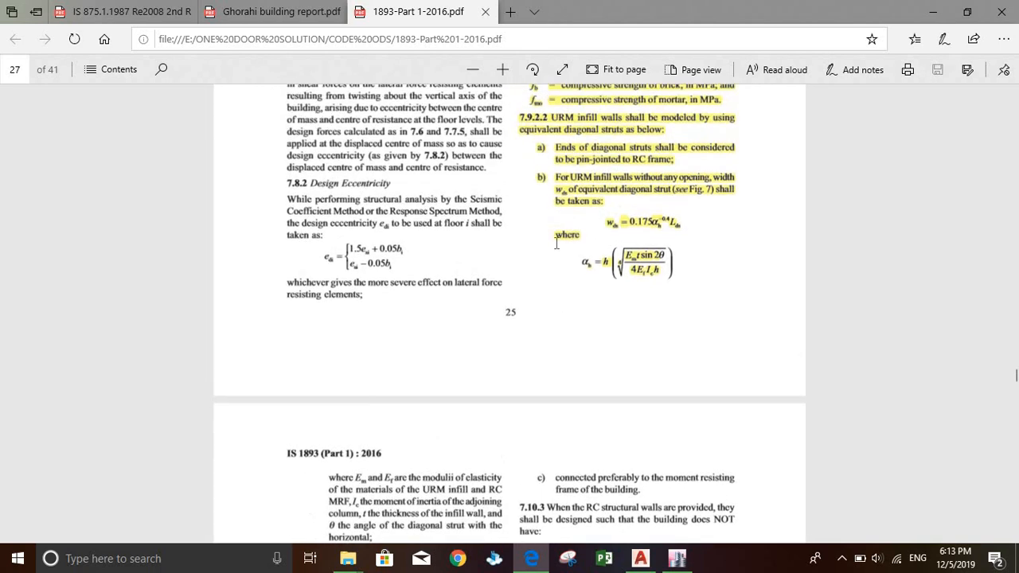
{"action": "scroll", "coordinate": [556, 245], "scroll_direction": "up", "scroll_amount": 5}
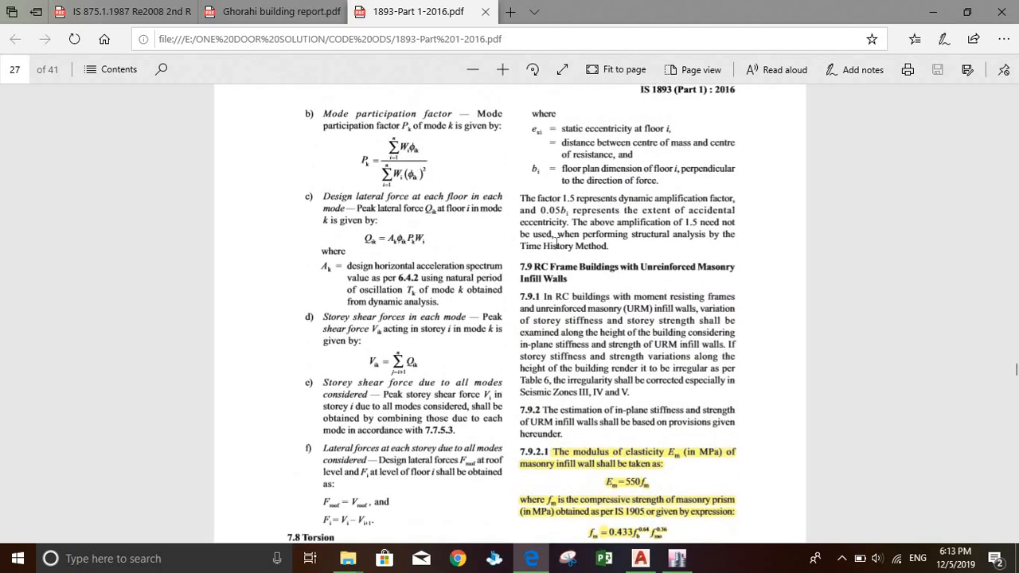
{"action": "scroll", "coordinate": [556, 244], "scroll_direction": "up", "scroll_amount": 10}
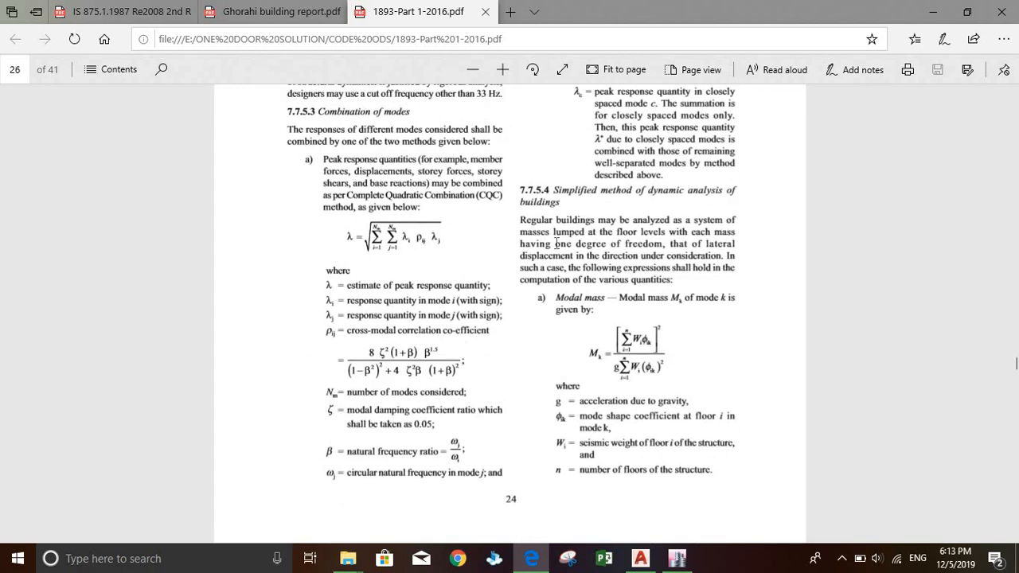
{"action": "scroll", "coordinate": [556, 243], "scroll_direction": "up", "scroll_amount": 10}
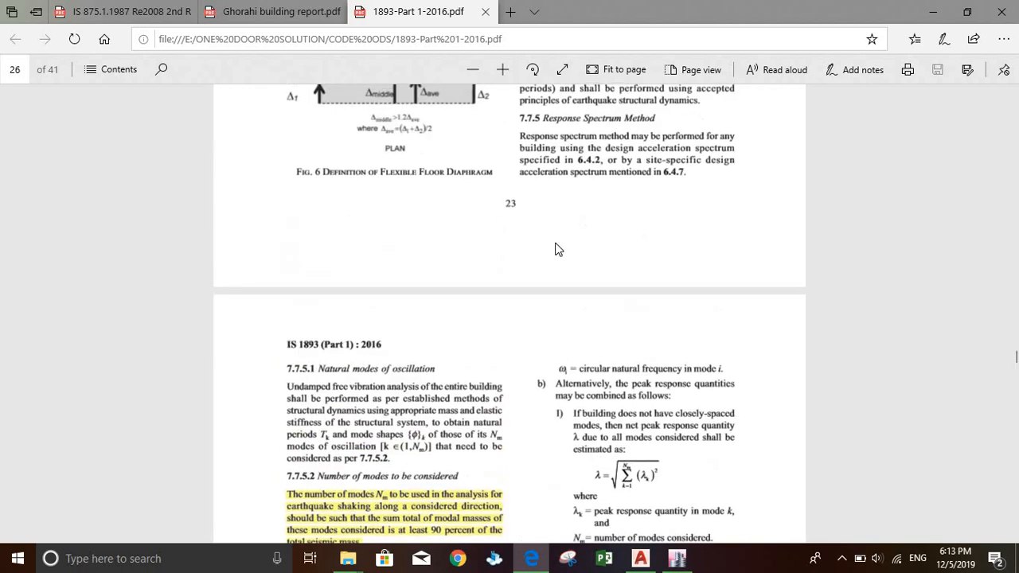
{"action": "scroll", "coordinate": [556, 249], "scroll_direction": "up", "scroll_amount": 10}
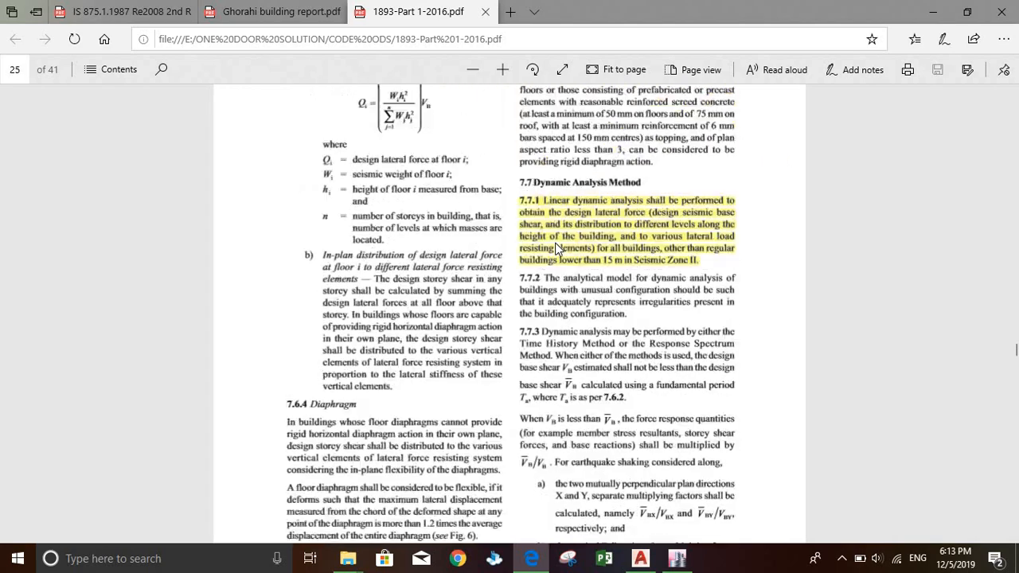
{"action": "scroll", "coordinate": [556, 249], "scroll_direction": "up", "scroll_amount": 15}
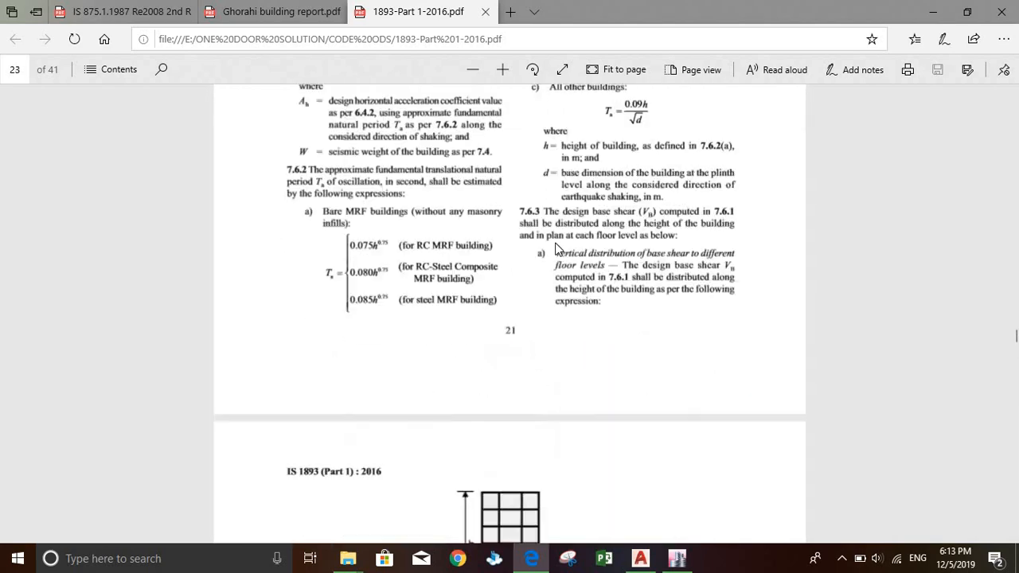
{"action": "scroll", "coordinate": [557, 249], "scroll_direction": "up", "scroll_amount": 10}
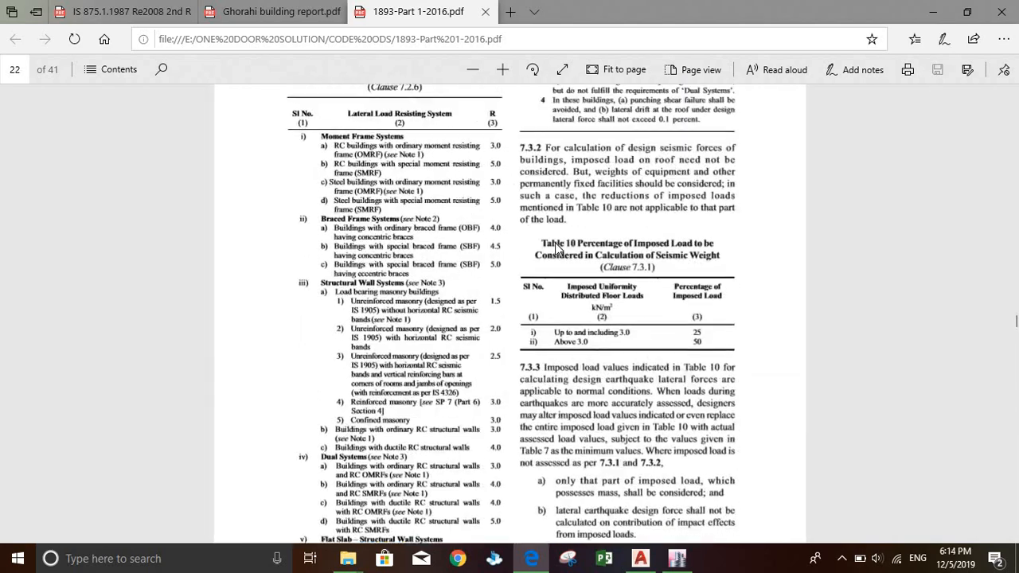
{"action": "scroll", "coordinate": [556, 249], "scroll_direction": "down", "scroll_amount": 5}
{"action": "scroll", "coordinate": [556, 249], "scroll_direction": "up", "scroll_amount": 20}
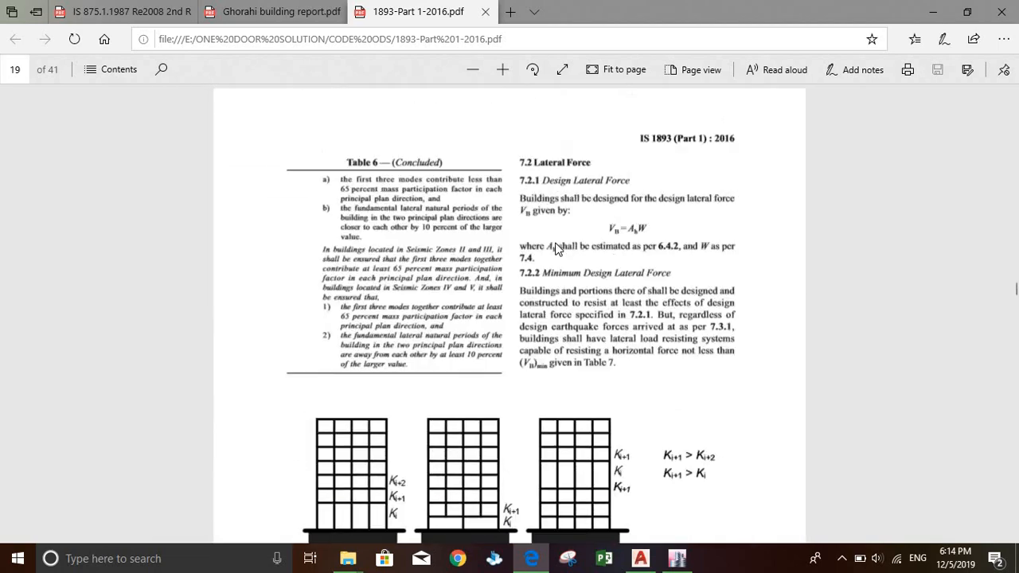
{"action": "scroll", "coordinate": [557, 249], "scroll_direction": "up", "scroll_amount": 12}
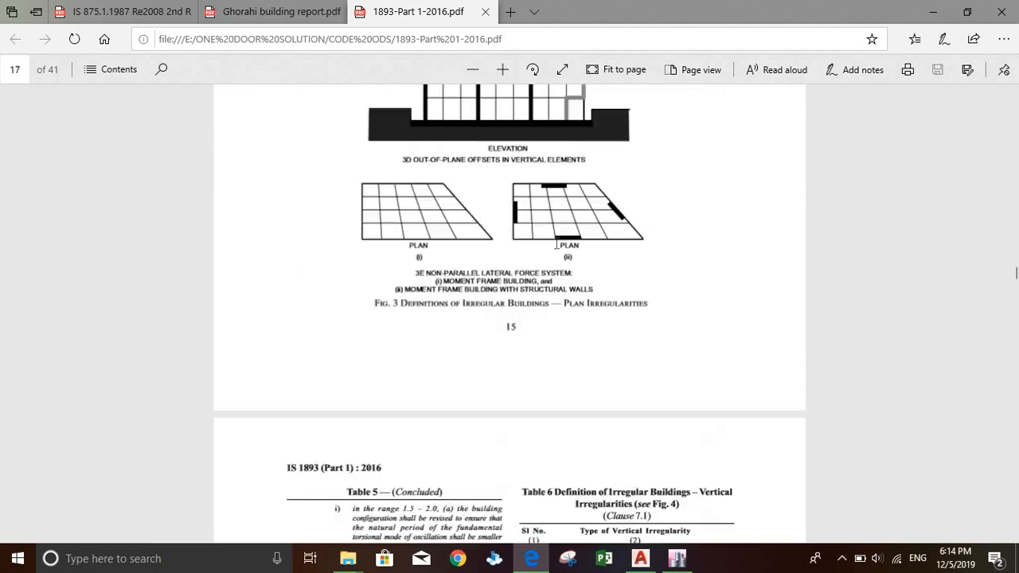
{"action": "scroll", "coordinate": [556, 249], "scroll_direction": "up", "scroll_amount": 3}
{"action": "scroll", "coordinate": [557, 249], "scroll_direction": "down", "scroll_amount": 8}
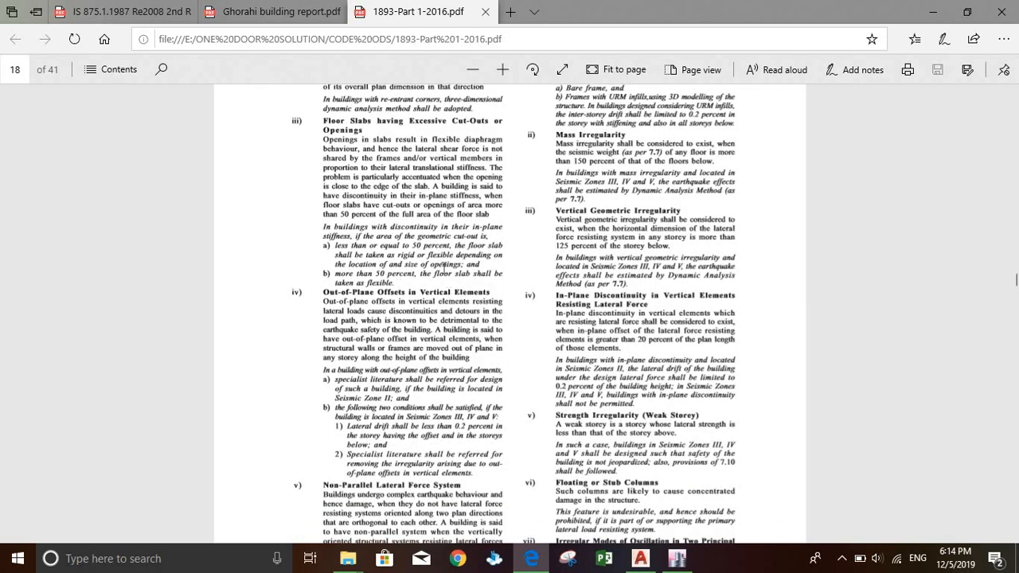
{"action": "scroll", "coordinate": [589, 253], "scroll_direction": "up", "scroll_amount": 1}
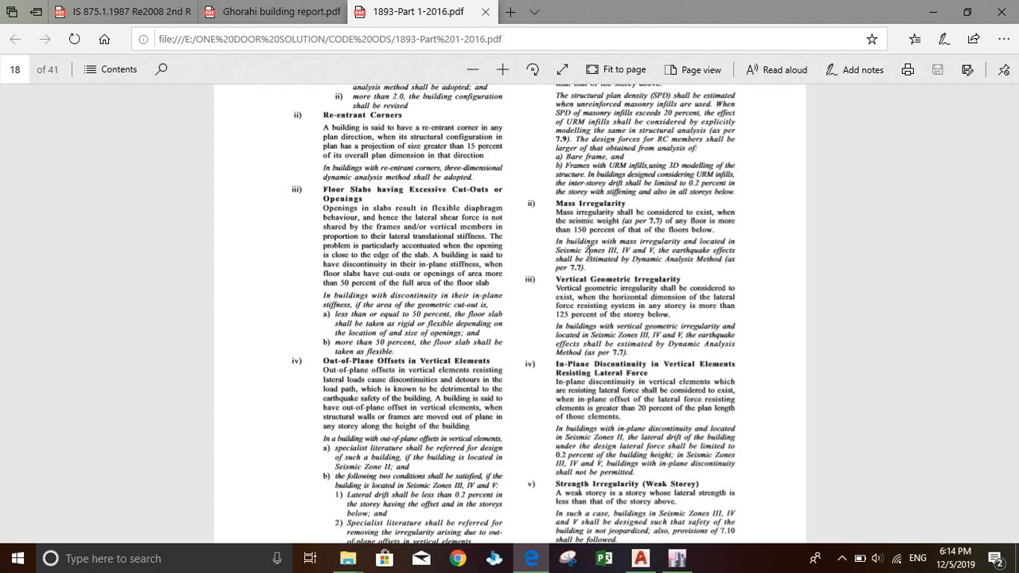
Switch to ETABS and close the Story Response plot.
{"action": "left_click", "coordinate": [678, 559]}
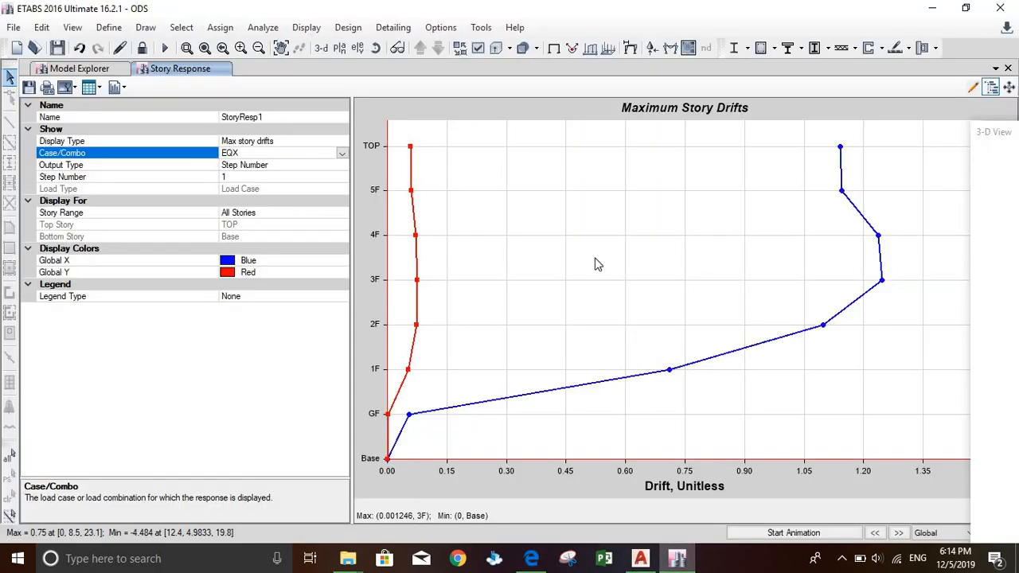
{"action": "left_click", "coordinate": [1007, 69]}
Bring the floating 3-D displacements view fully on screen and widen it to show the whole building.
{"action": "left_click_drag", "start_coordinate": [971, 130], "coordinate": [675, 101]}
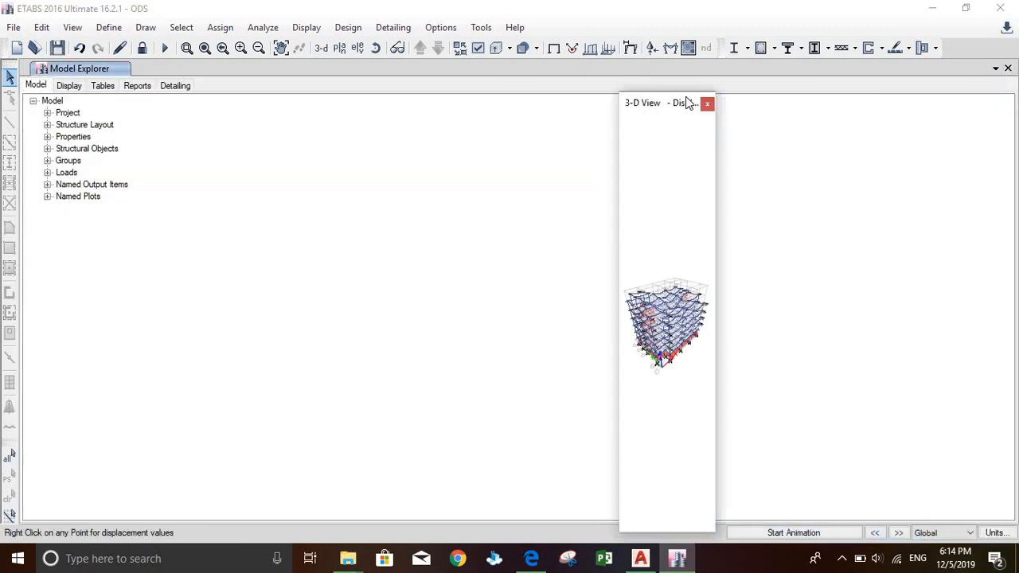
{"action": "left_click_drag", "start_coordinate": [610, 139], "coordinate": [335, 139]}
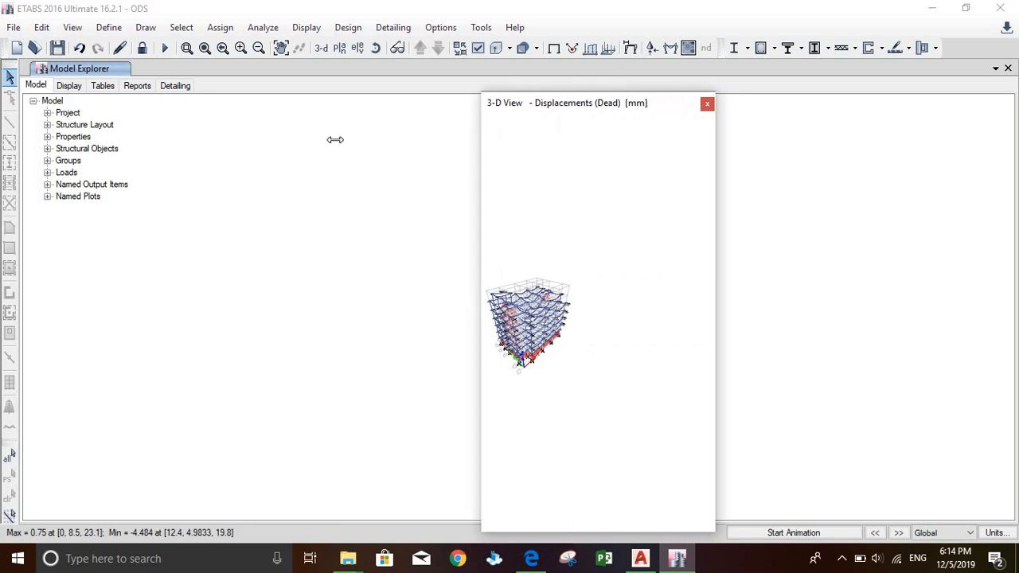
{"action": "left_click_drag", "start_coordinate": [716, 133], "coordinate": [986, 129]}
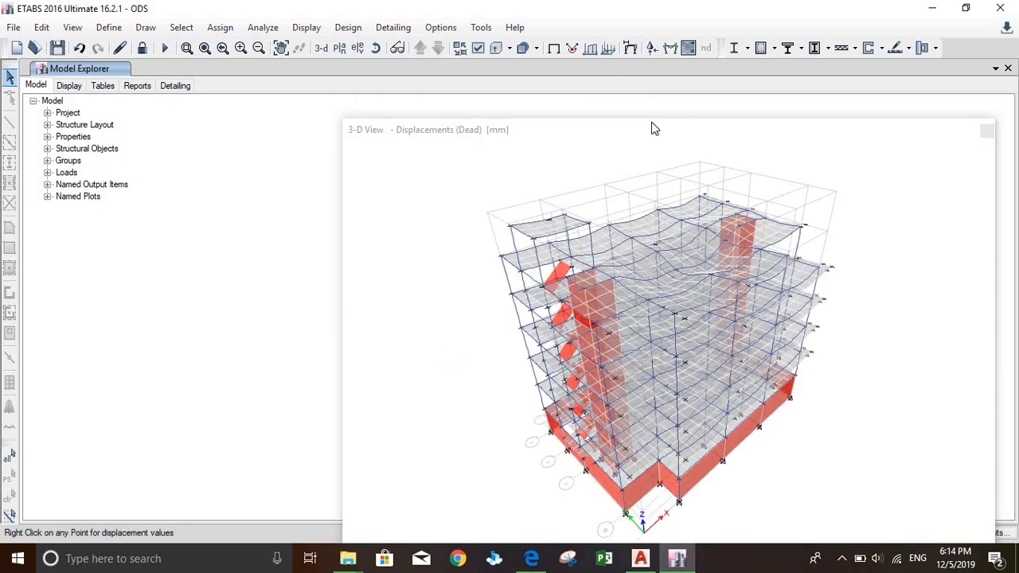
{"action": "left_click_drag", "start_coordinate": [651, 128], "coordinate": [587, 82]}
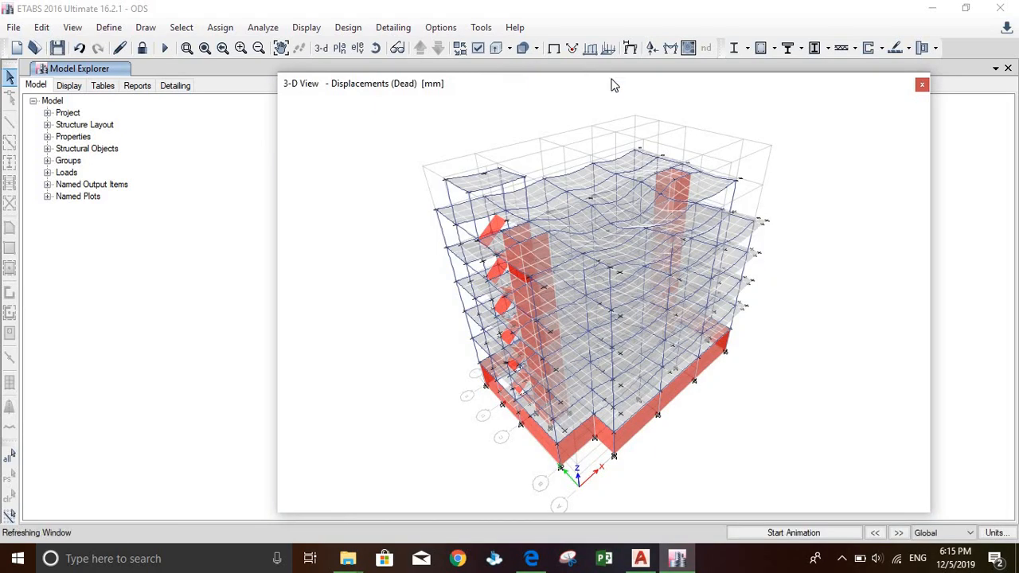
Try to add a new window while shifting and widening the floating 3-D displacements view.
{"action": "left_click", "coordinate": [994, 68]}
{"action": "left_click", "coordinate": [938, 102]}
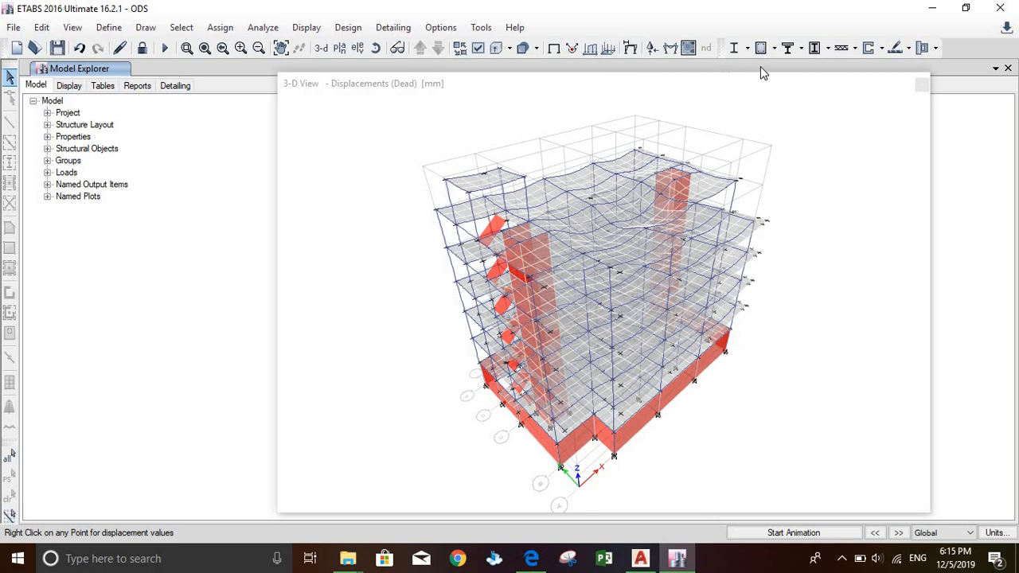
{"action": "left_click_drag", "start_coordinate": [849, 84], "coordinate": [648, 148]}
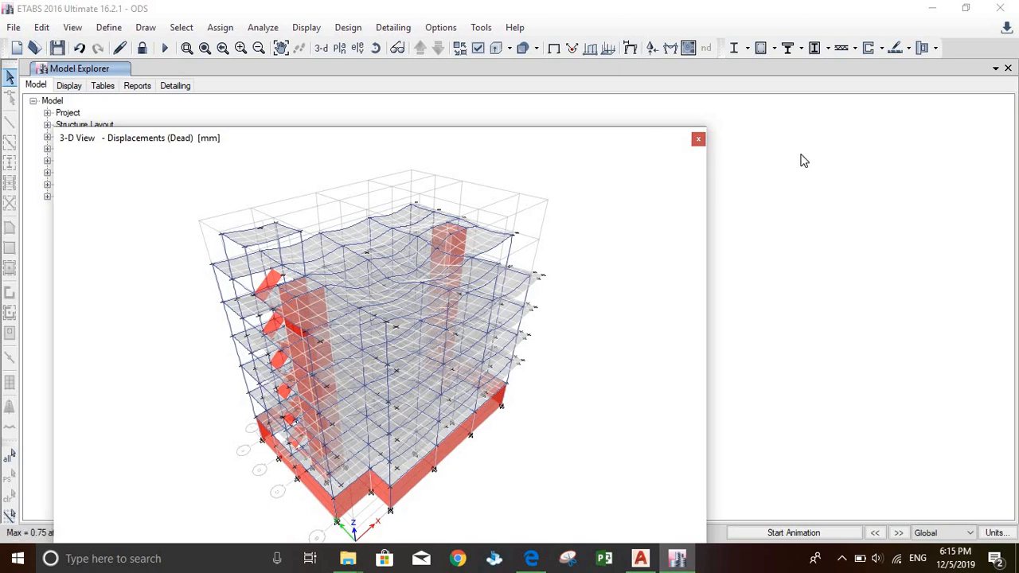
{"action": "left_click", "coordinate": [995, 69]}
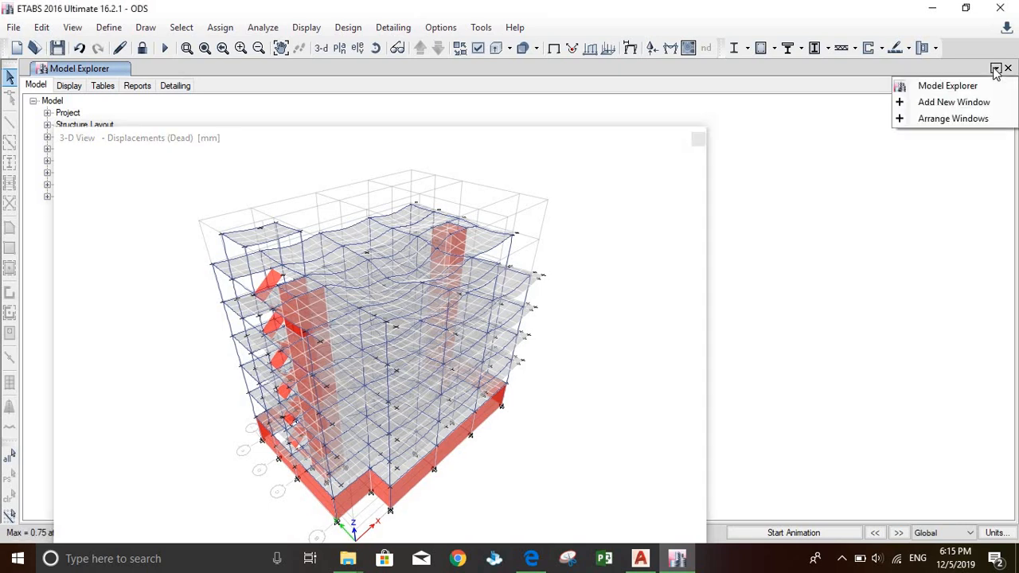
{"action": "left_click", "coordinate": [942, 104]}
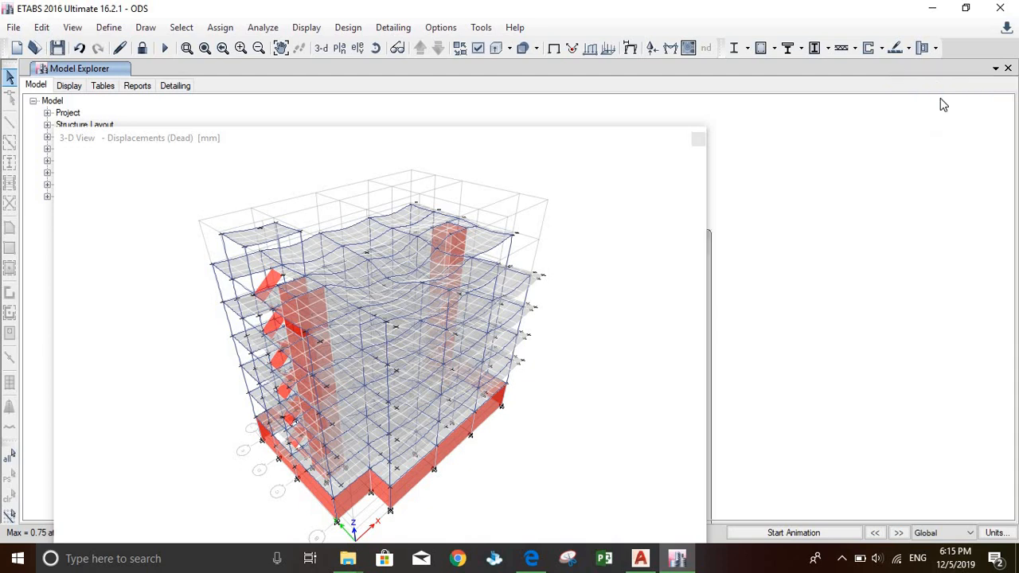
{"action": "left_click_drag", "start_coordinate": [747, 207], "coordinate": [749, 205]}
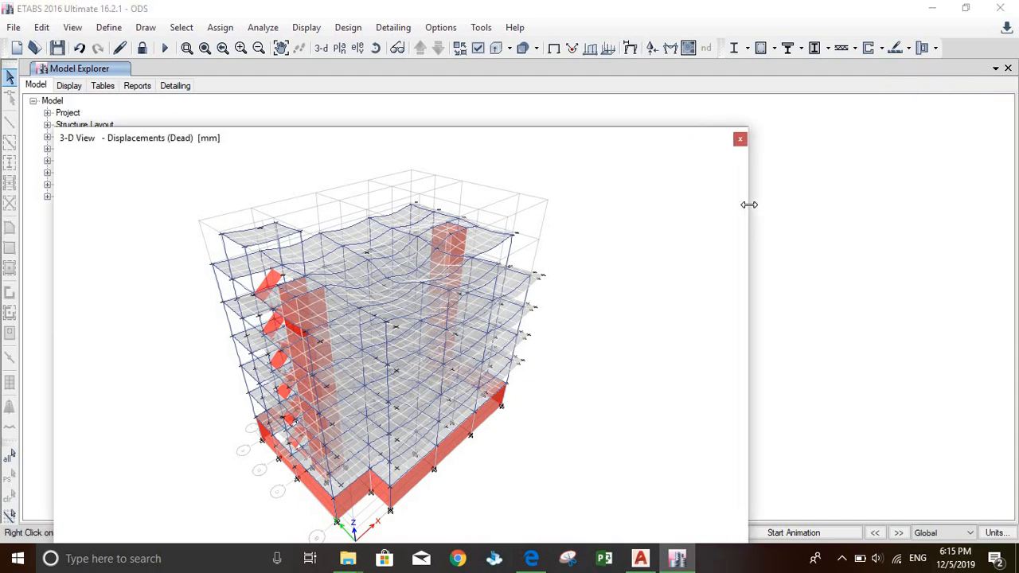
Close the floating 3-D displacements view and try to replace it with a newly added window.
{"action": "left_click", "coordinate": [740, 141]}
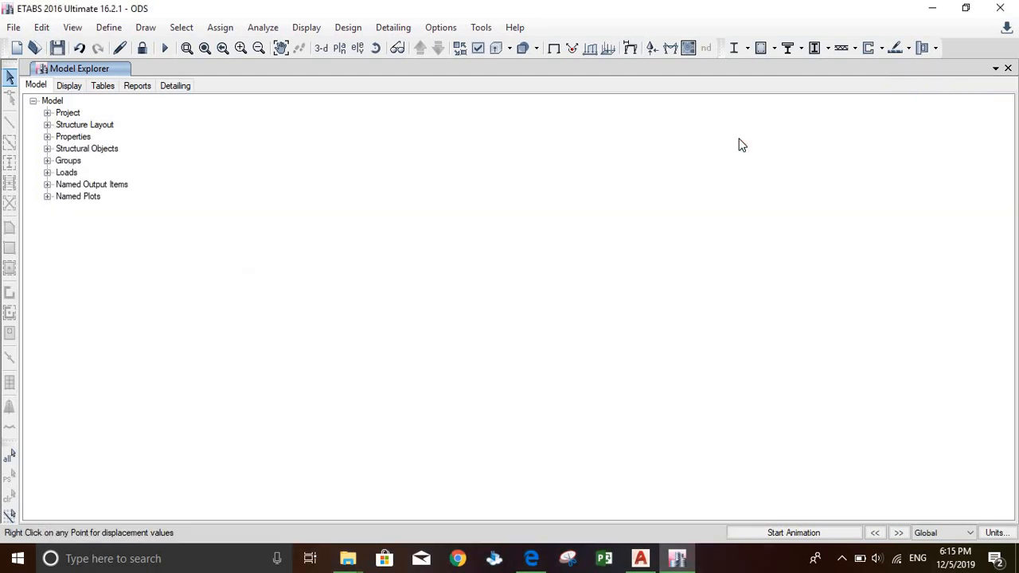
{"action": "left_click", "coordinate": [995, 68]}
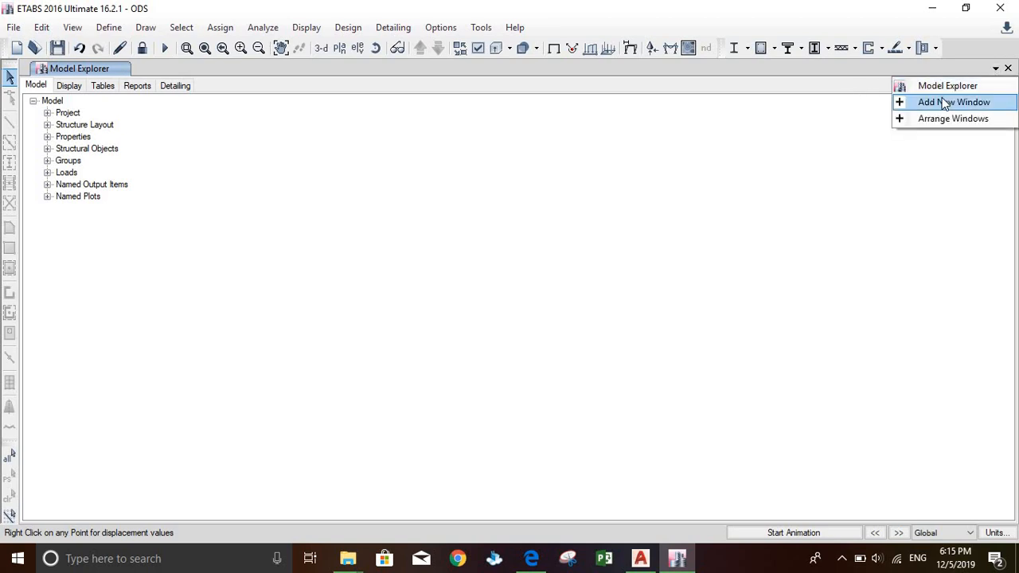
{"action": "left_click", "coordinate": [945, 102]}
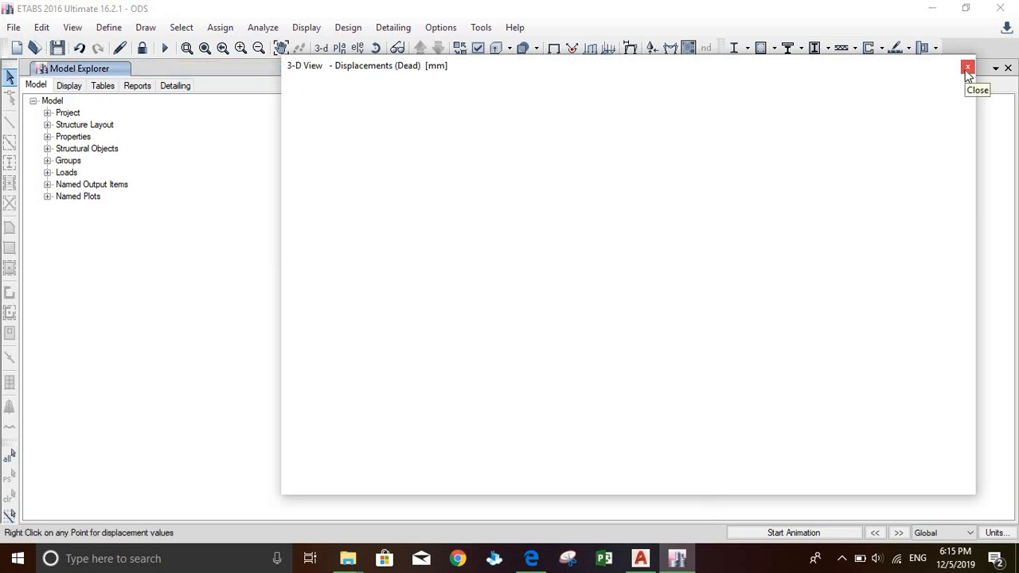
{"action": "left_click", "coordinate": [967, 68]}
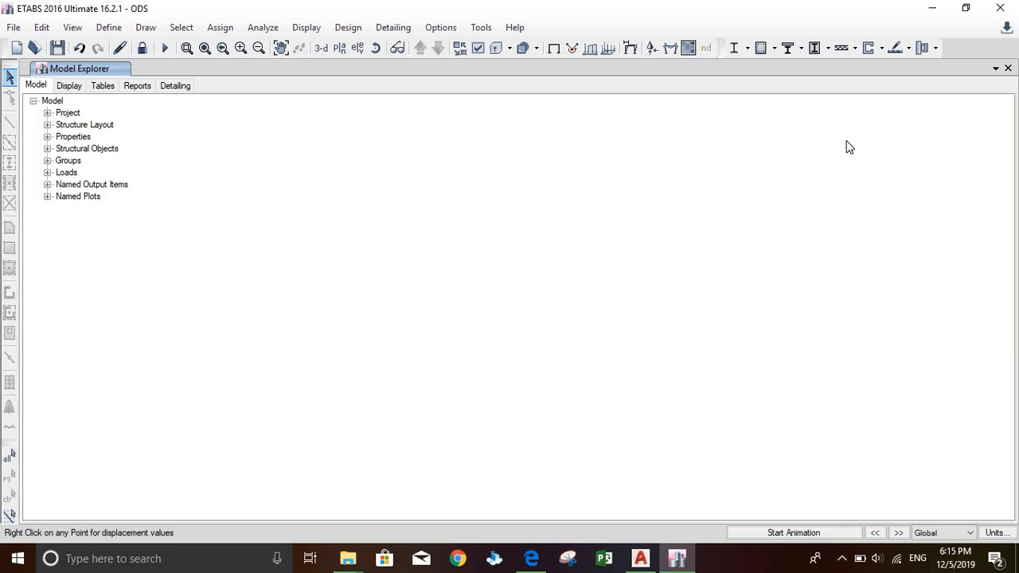
Try to arrange the windows and reposition the Model Explorer to recover a docked model view.
{"action": "left_click", "coordinate": [751, 154]}
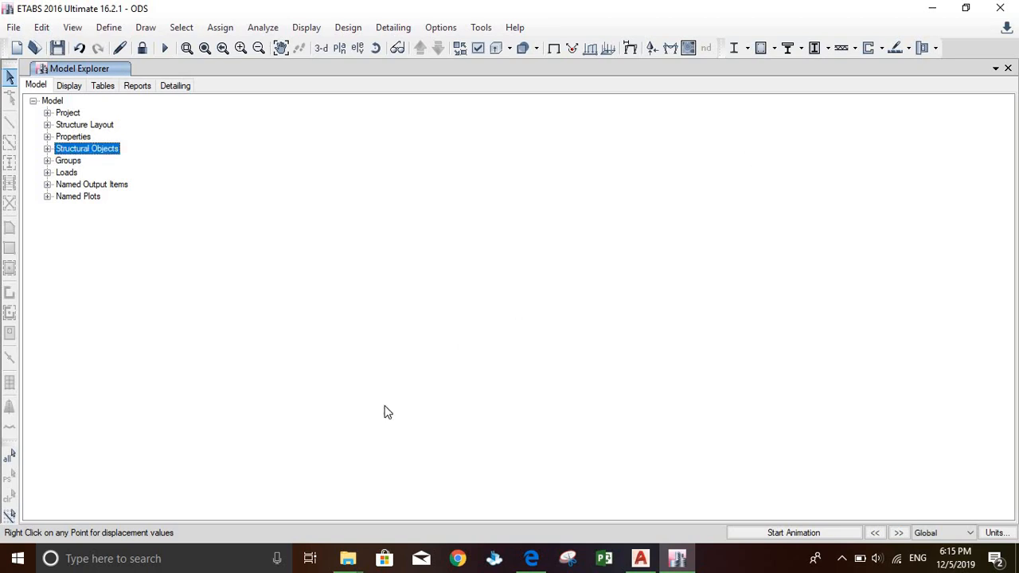
{"action": "left_click", "coordinate": [964, 53]}
{"action": "left_click", "coordinate": [995, 69]}
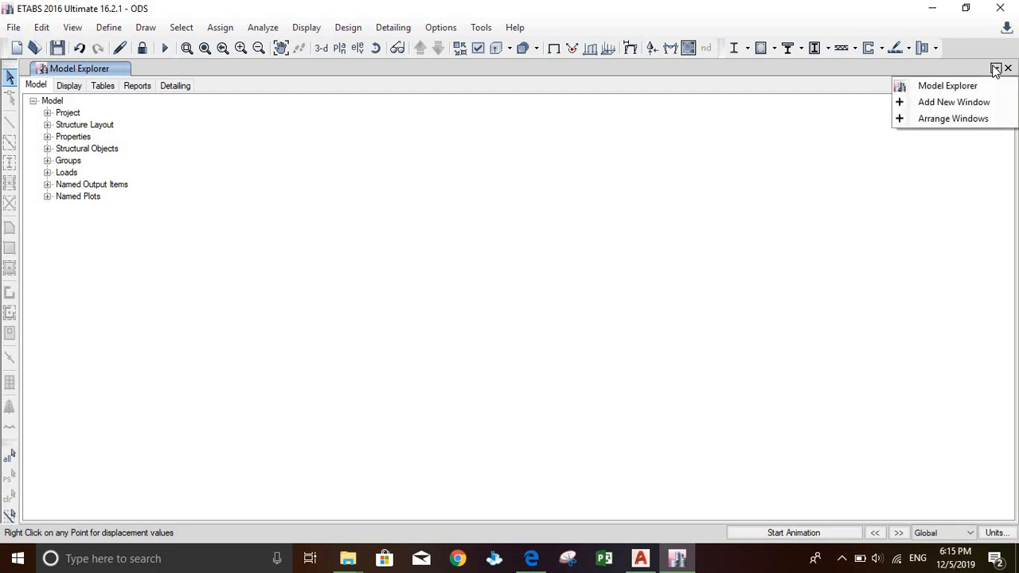
{"action": "left_click", "coordinate": [946, 116]}
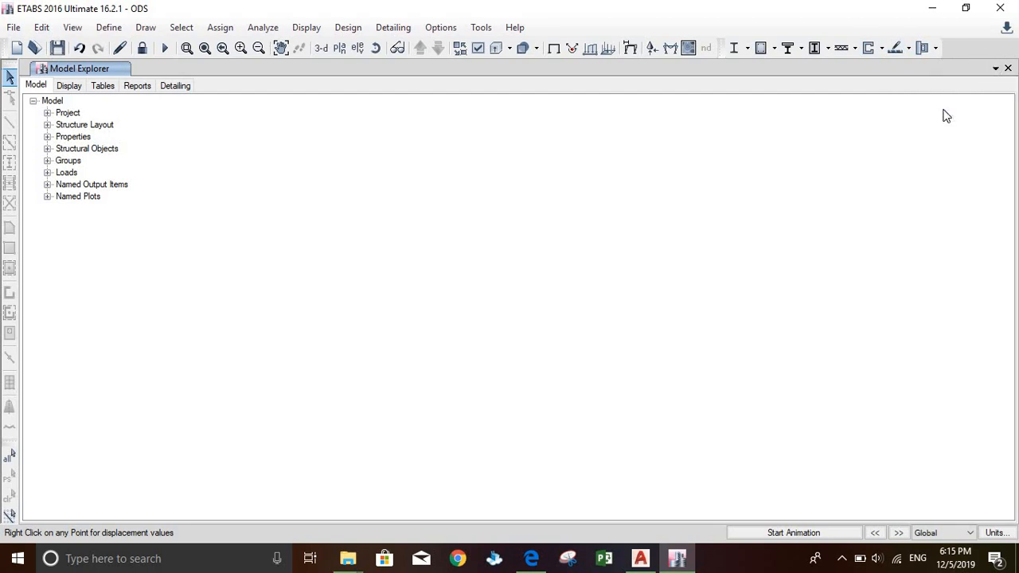
{"action": "mouse_move", "coordinate": [414, 72]}
{"action": "left_mouse_down"}
{"action": "mouse_move", "coordinate": [443, 117]}
{"action": "mouse_move", "coordinate": [519, 81]}
{"action": "left_mouse_up"}
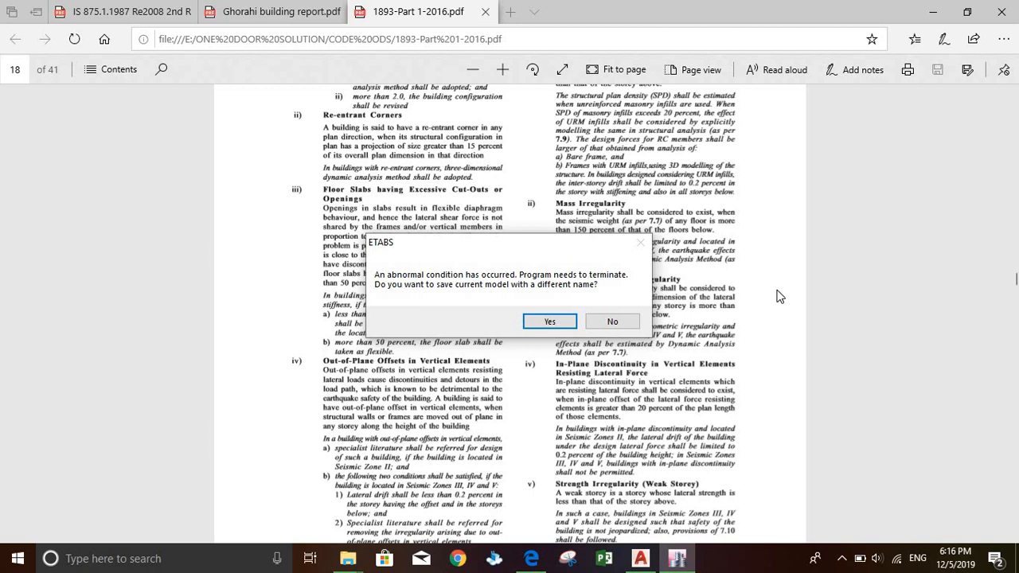
Decline saving the model under a different name, then reopen ODS.EDB from the ETABS > ODS PRACTICE folder and maximize its window.
{"action": "left_click", "coordinate": [612, 321]}
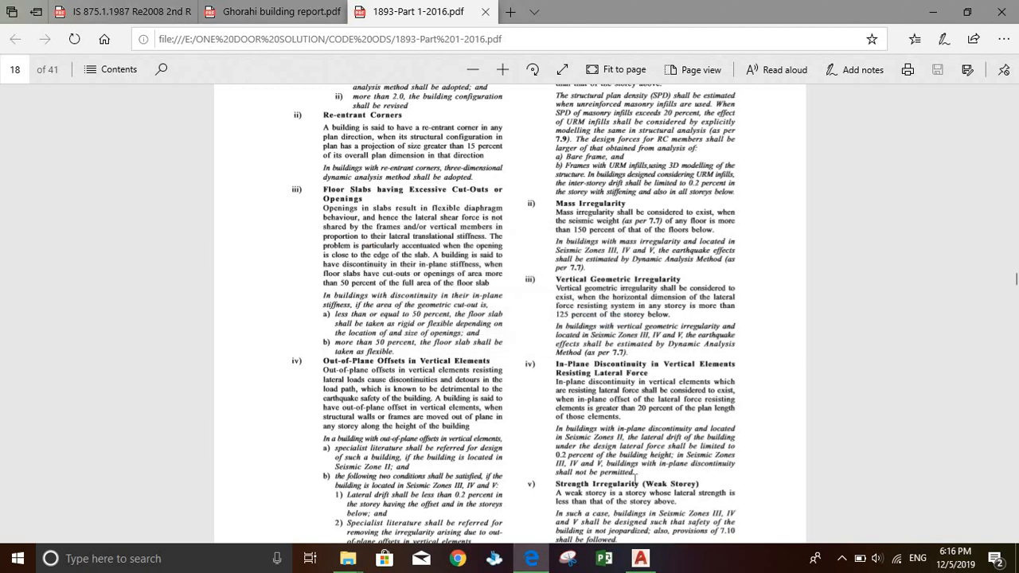
{"action": "left_click", "coordinate": [936, 12]}
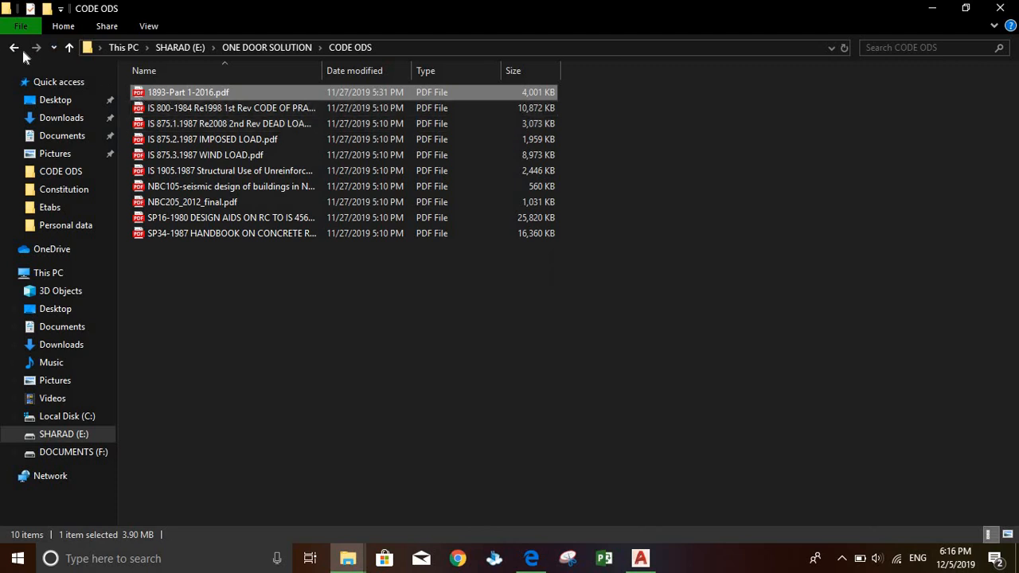
{"action": "left_click", "coordinate": [13, 47]}
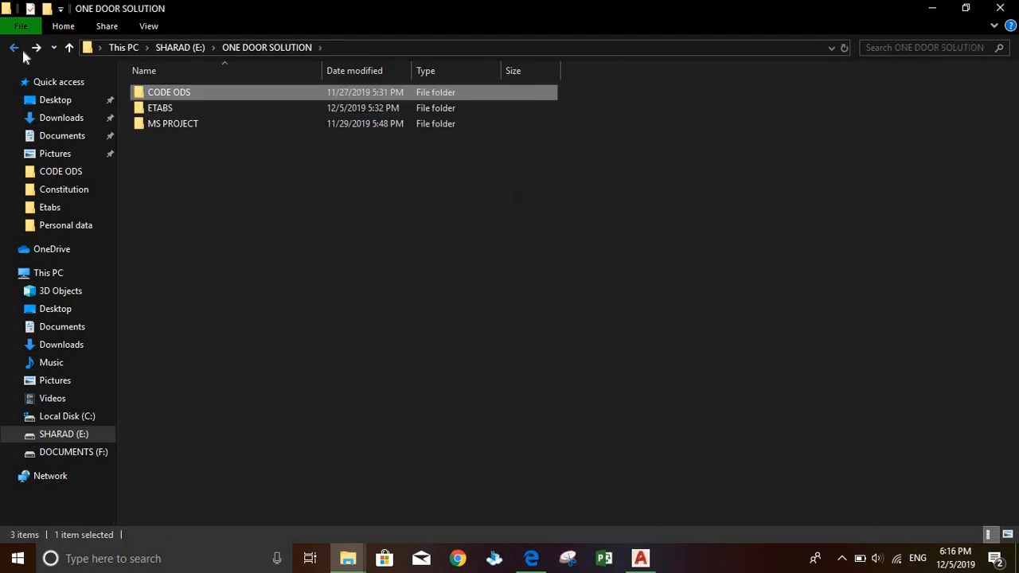
{"action": "double_click", "coordinate": [188, 115]}
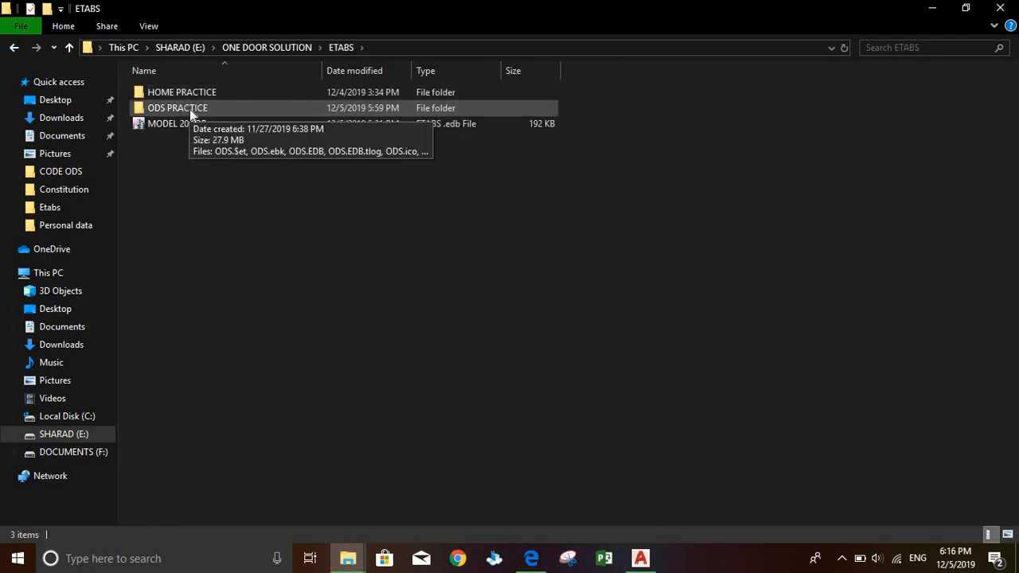
{"action": "double_click", "coordinate": [193, 107]}
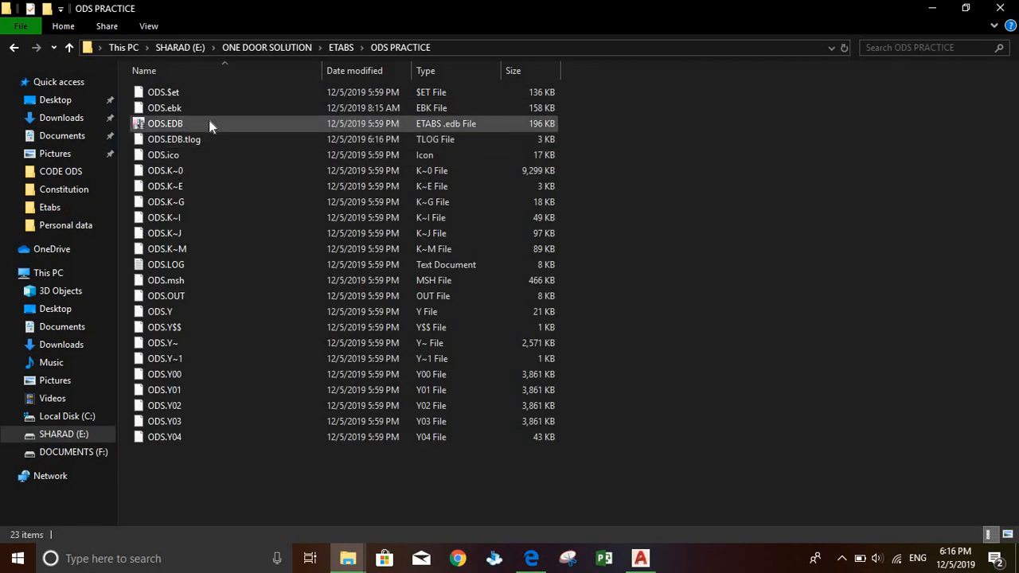
{"action": "double_click", "coordinate": [210, 124]}
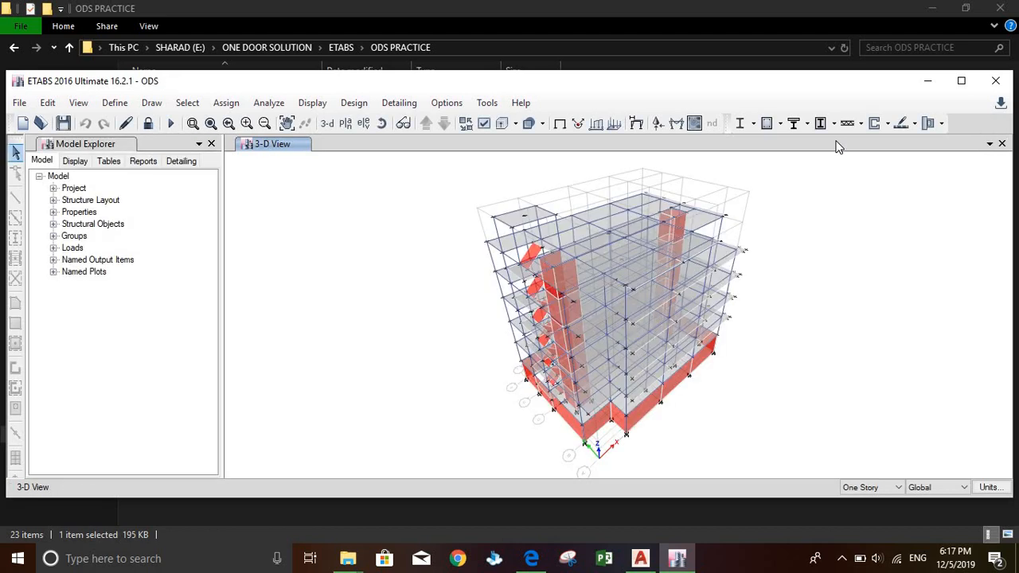
{"action": "left_click", "coordinate": [963, 81]}
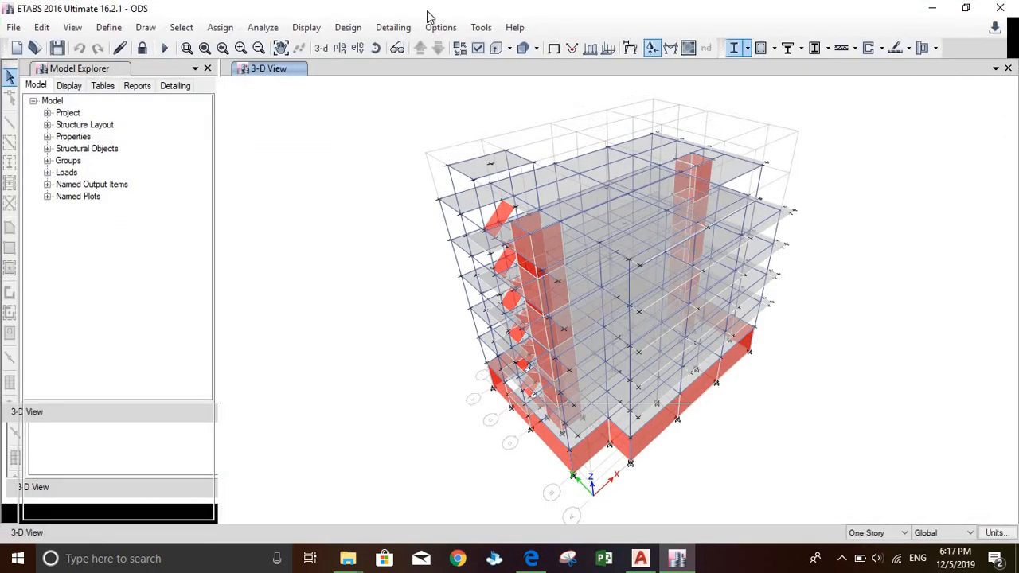
Try to run the analysis on the reopened ODS model.
{"action": "left_click", "coordinate": [305, 27]}
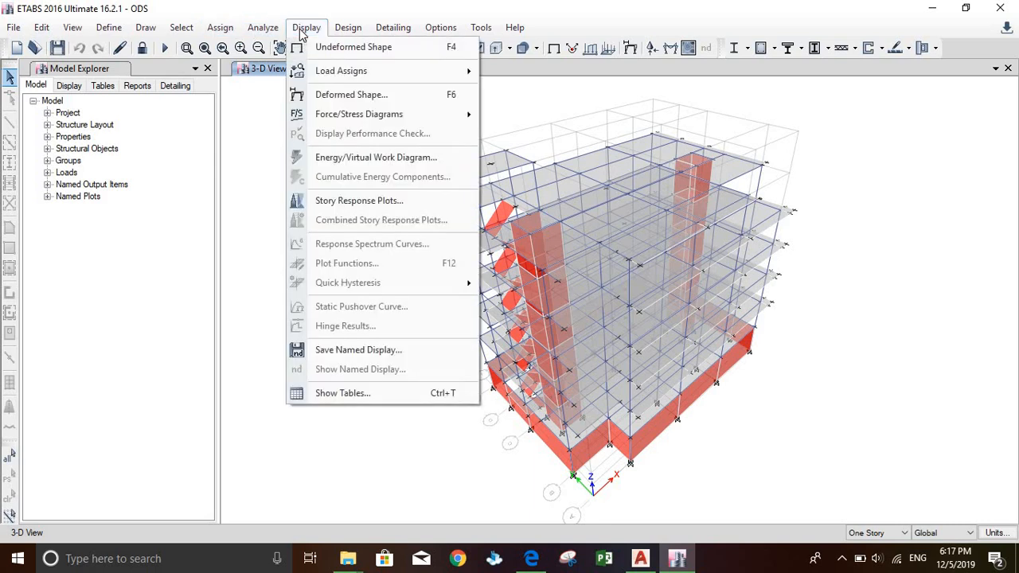
{"action": "left_click", "coordinate": [305, 27]}
{"action": "left_click", "coordinate": [182, 27]}
{"action": "left_click", "coordinate": [164, 50]}
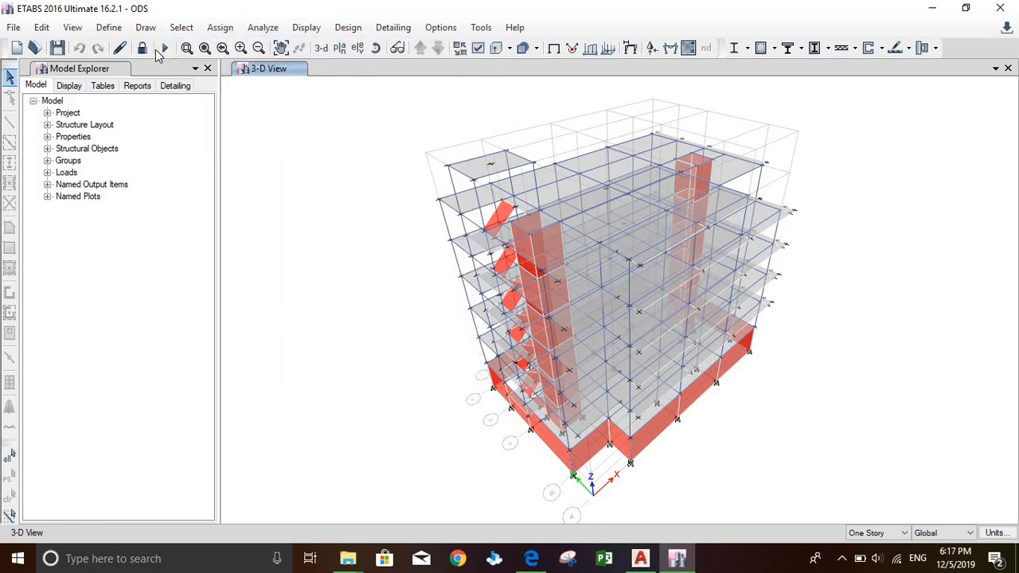
{"action": "left_click", "coordinate": [165, 47]}
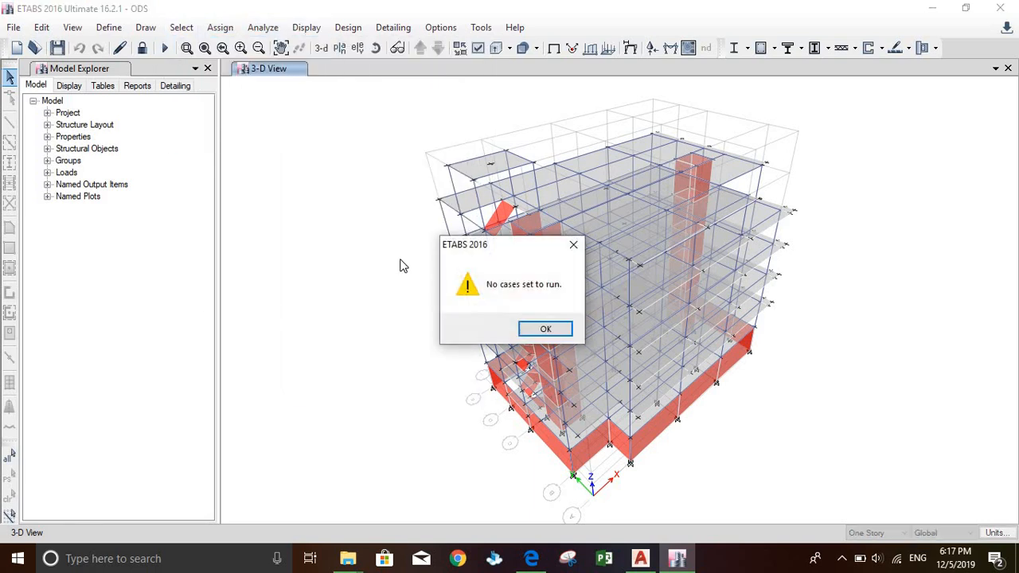
{"action": "left_click", "coordinate": [539, 330]}
Open the table selection and expand the Analysis groups for options, functions, load cases, load combinations and results.
{"action": "left_click", "coordinate": [306, 27]}
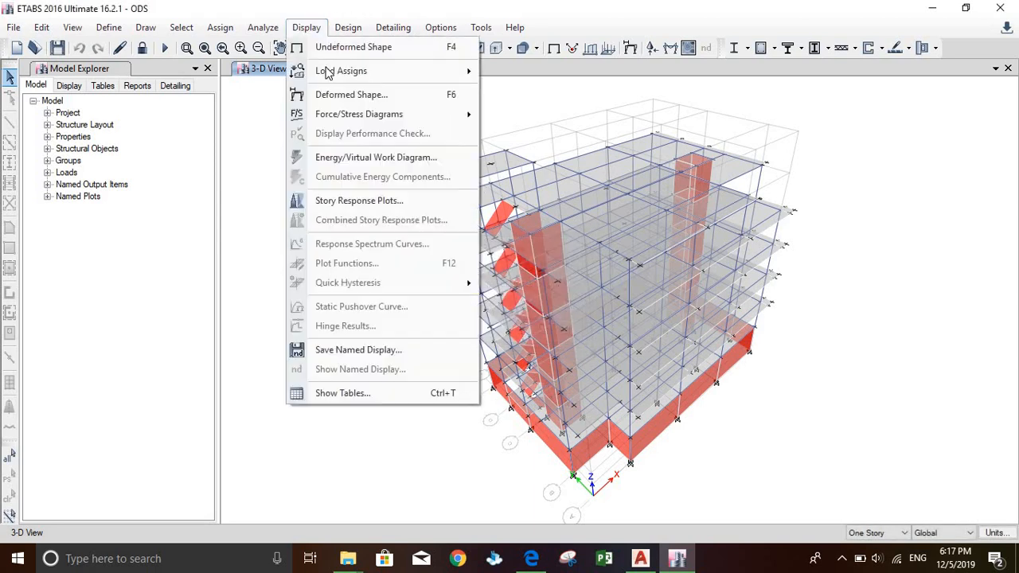
{"action": "left_click", "coordinate": [339, 391]}
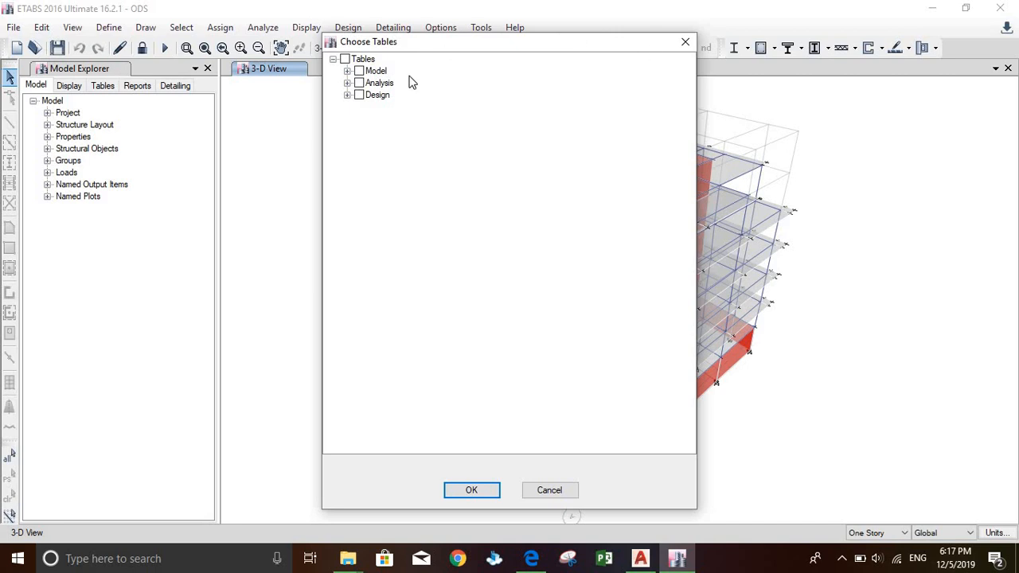
{"action": "left_click", "coordinate": [347, 83]}
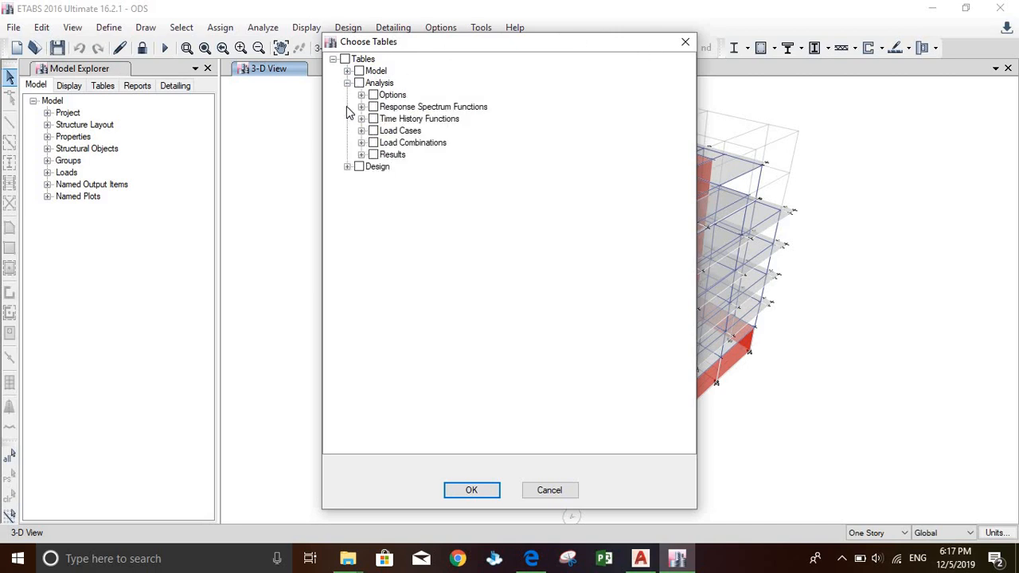
{"action": "left_click", "coordinate": [361, 154]}
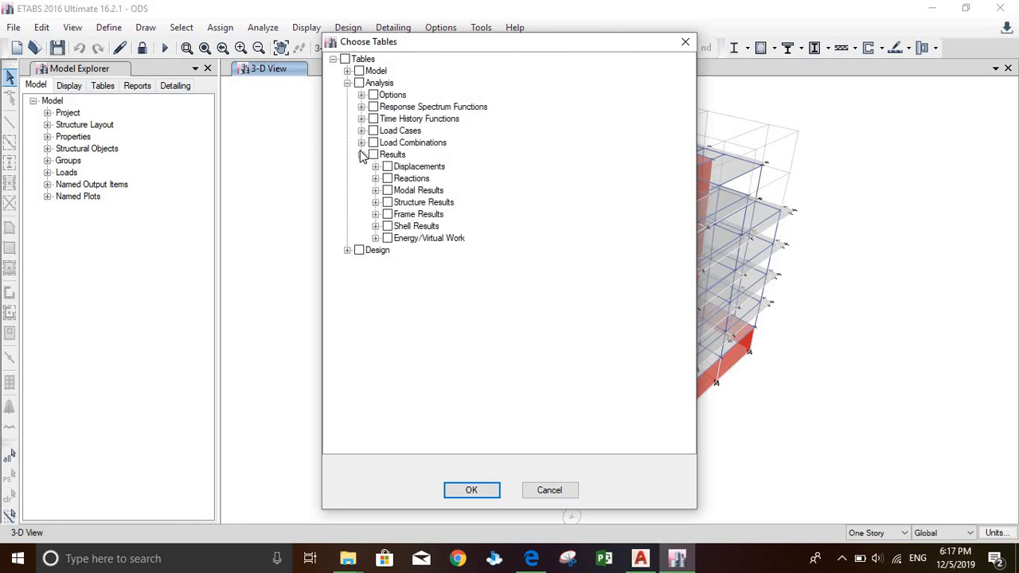
{"action": "left_click", "coordinate": [347, 249]}
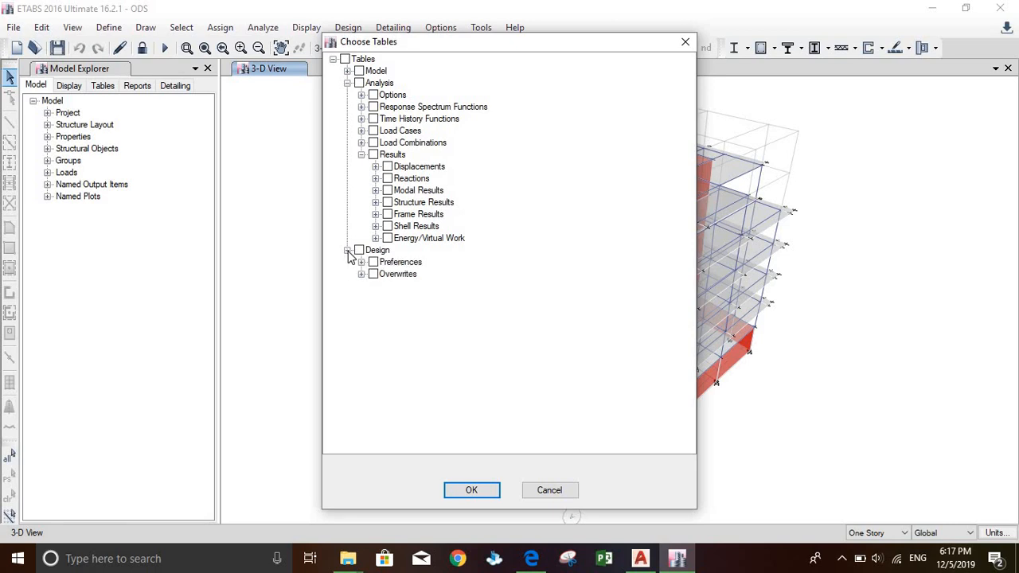
{"action": "left_click", "coordinate": [347, 250]}
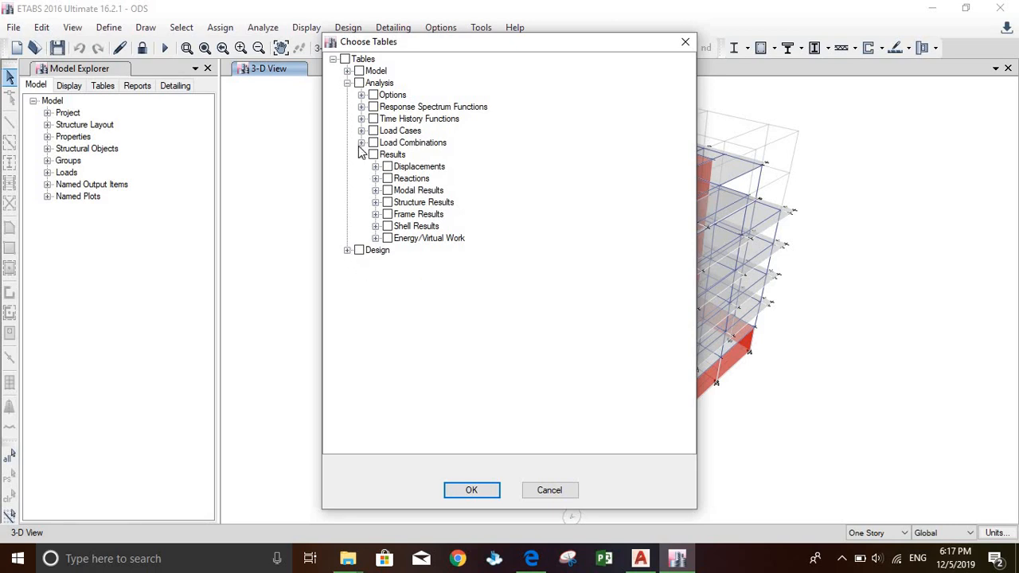
{"action": "left_click", "coordinate": [361, 143]}
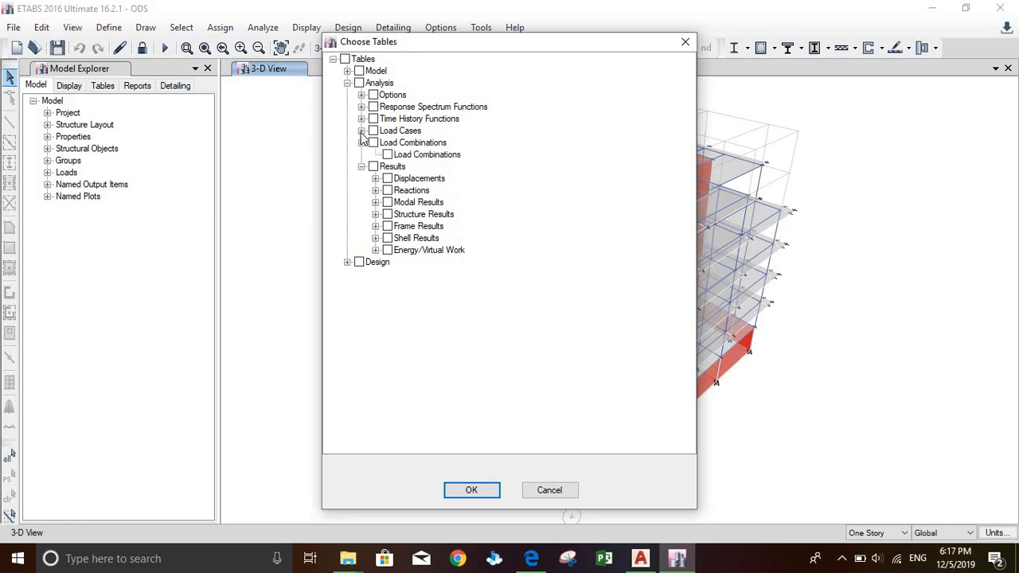
{"action": "left_click", "coordinate": [362, 132]}
{"action": "left_click", "coordinate": [361, 118]}
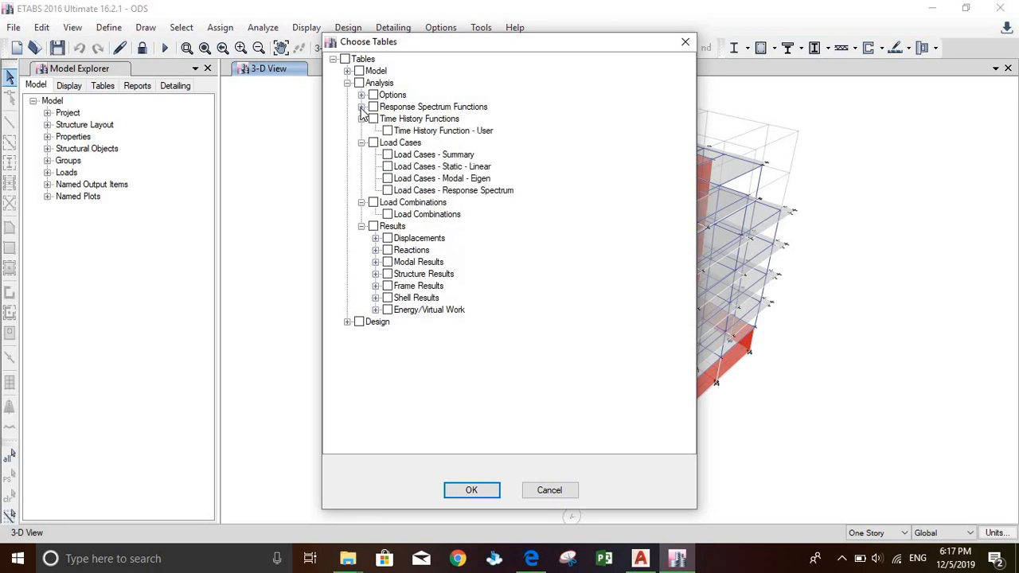
{"action": "left_click", "coordinate": [361, 107]}
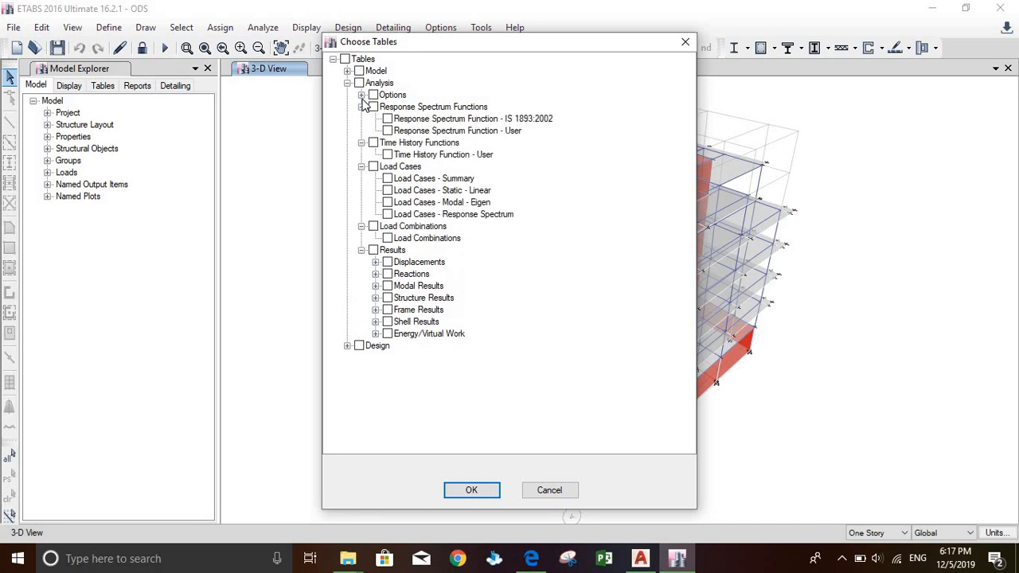
{"action": "left_click", "coordinate": [361, 95]}
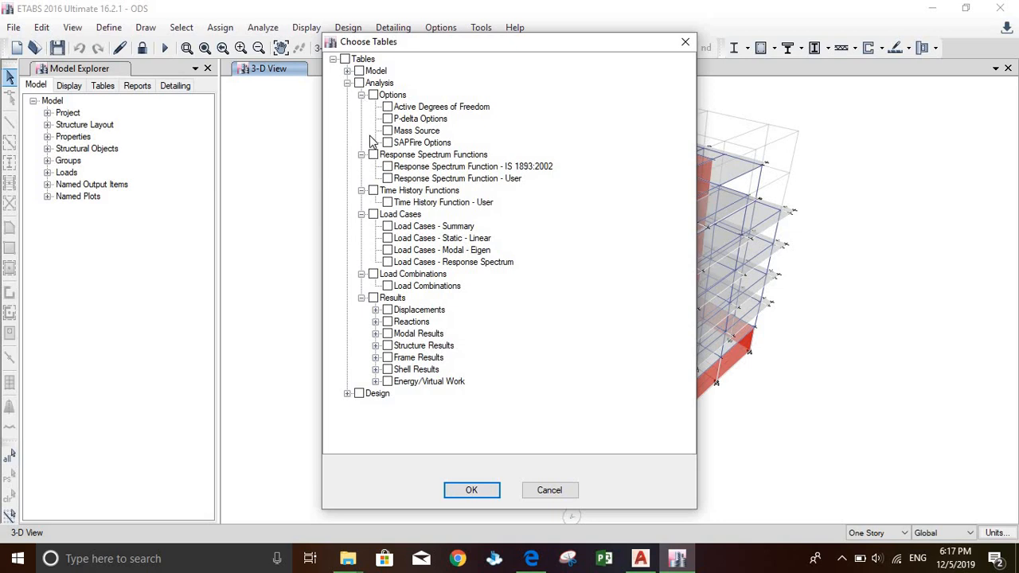
Display the Centers of Mass and Rigidity table from Structure Results and enlarge its pane to show all stories.
{"action": "left_click", "coordinate": [376, 346]}
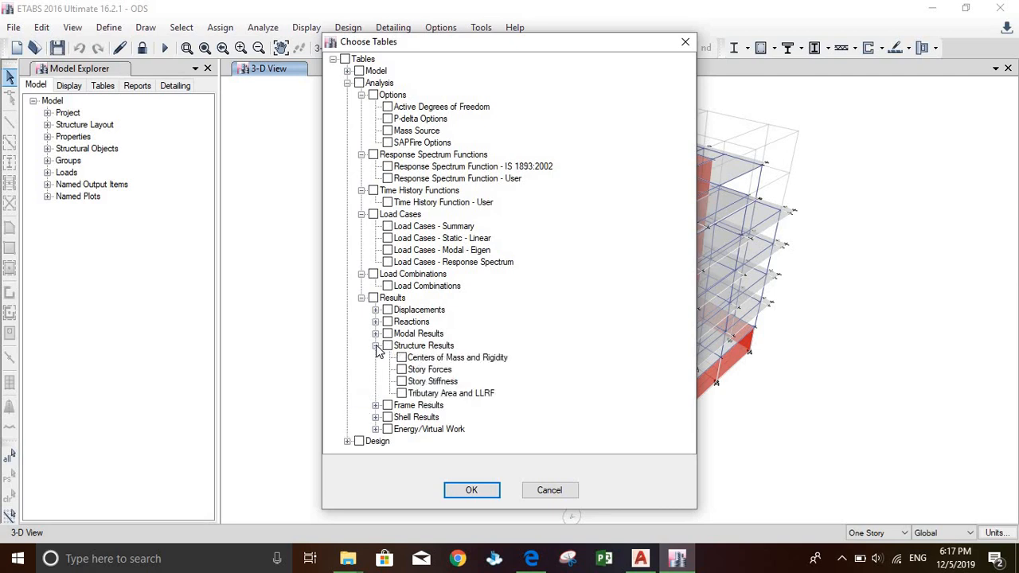
{"action": "left_click", "coordinate": [402, 357]}
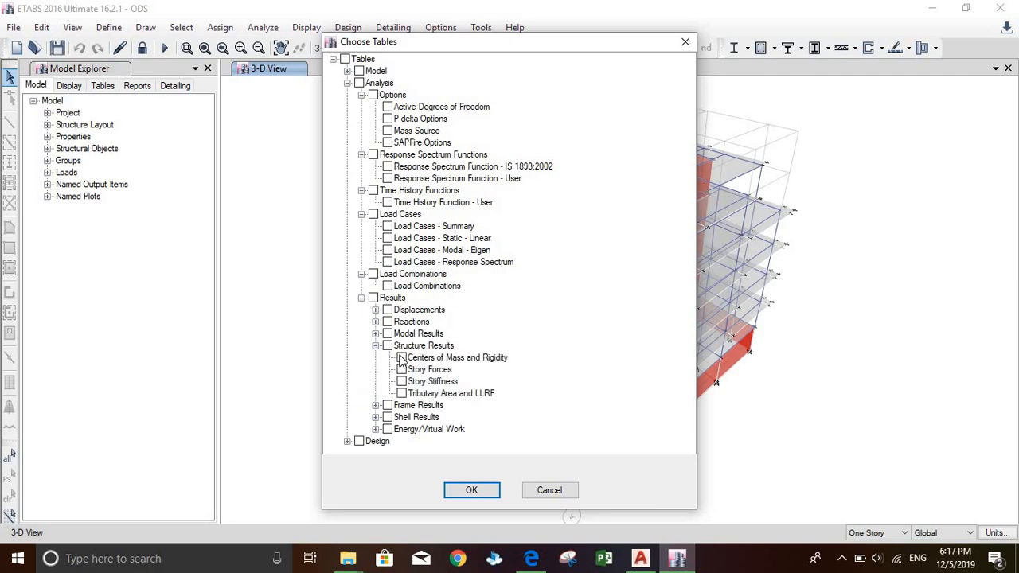
{"action": "left_click", "coordinate": [469, 491]}
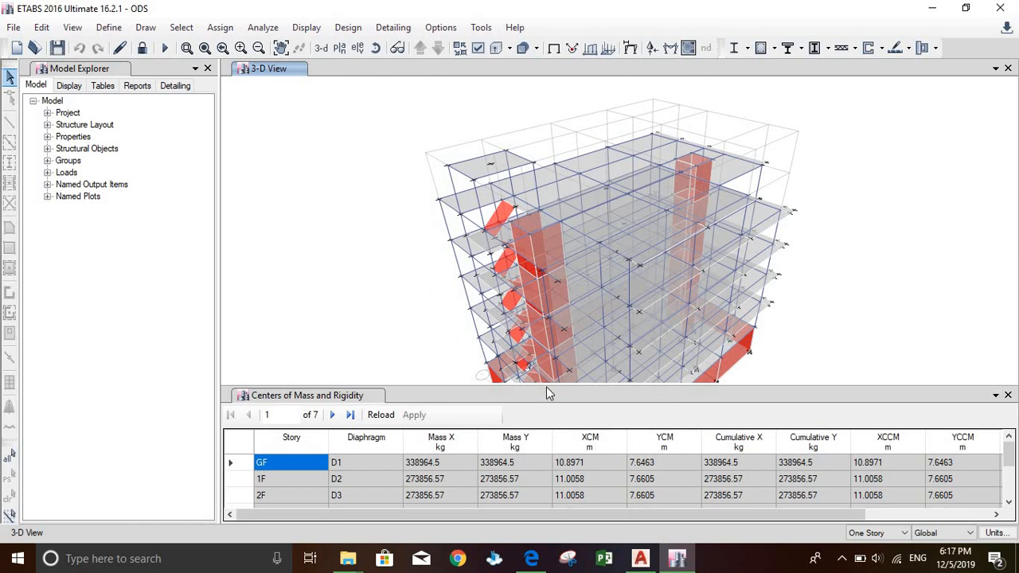
{"action": "left_click_drag", "start_coordinate": [547, 387], "coordinate": [546, 303]}
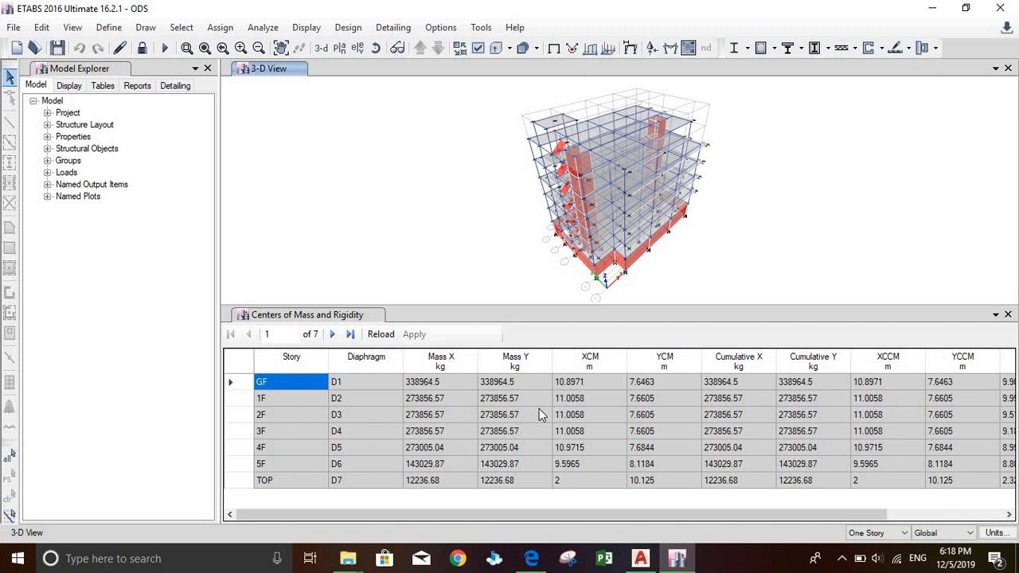
Try to export the Centers of Mass and Rigidity table to Excel and dismiss the Office activation wizard.
{"action": "right_click", "coordinate": [634, 422]}
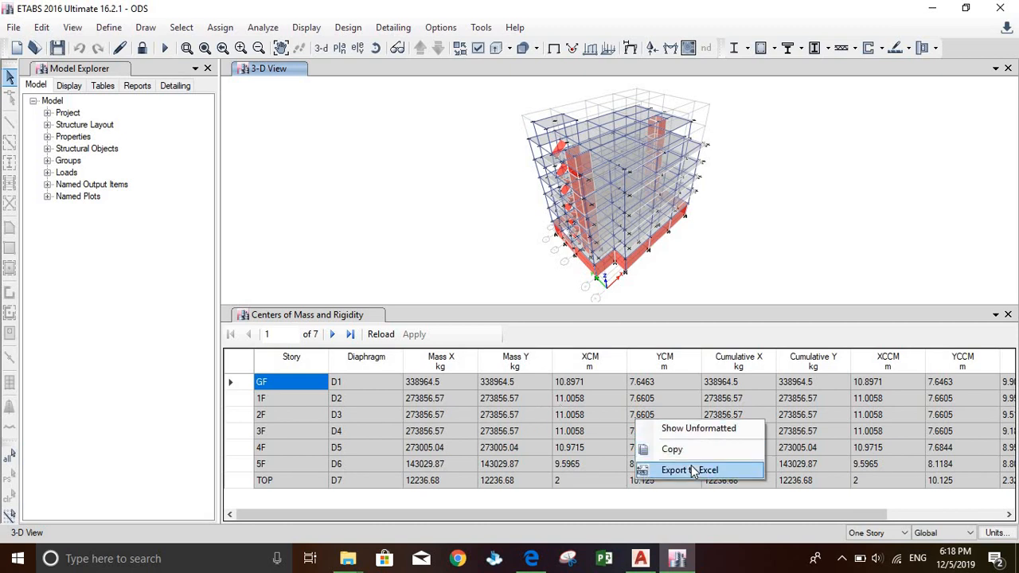
{"action": "left_click", "coordinate": [694, 470]}
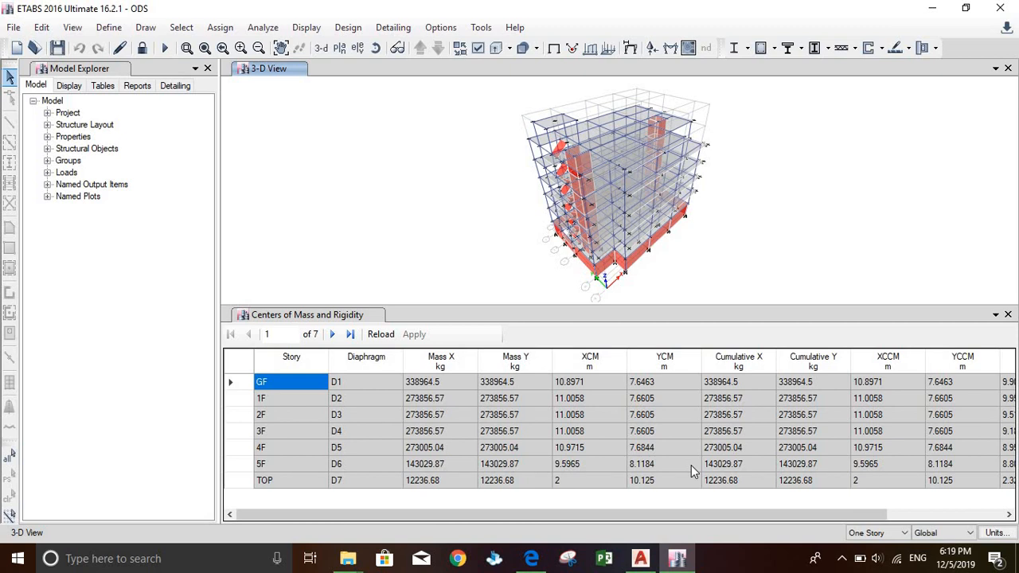
{"action": "left_click", "coordinate": [677, 559]}
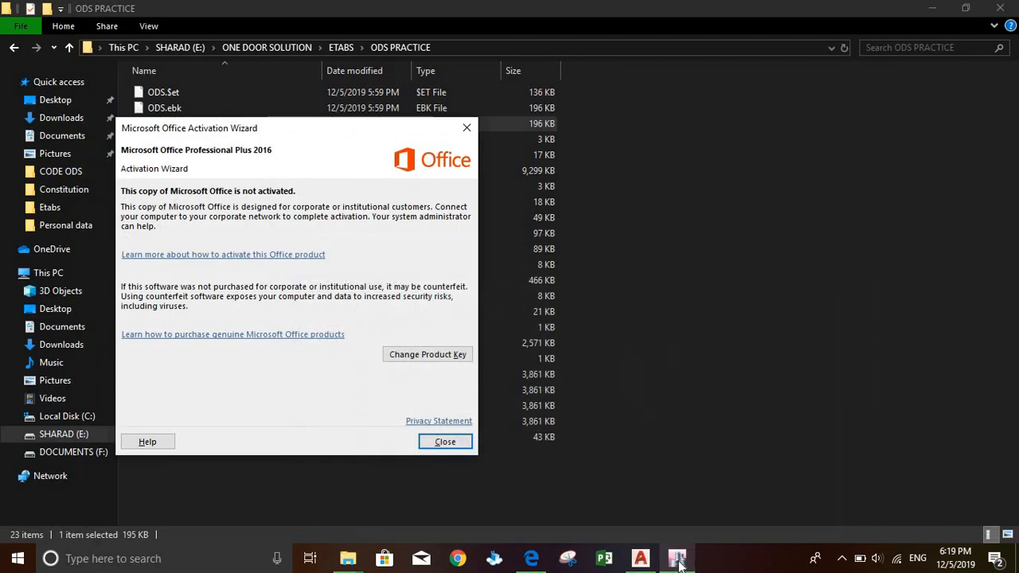
{"action": "left_click", "coordinate": [445, 443]}
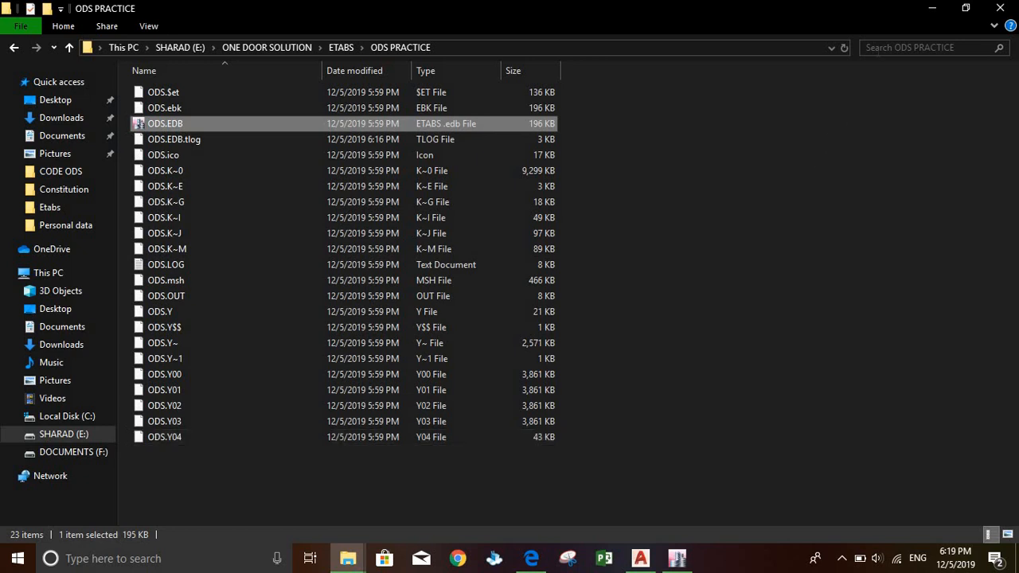
Minimize the File Explorer and AutoCAD windows, then find and launch Excel 2016 from the desktop.
{"action": "left_click", "coordinate": [932, 8]}
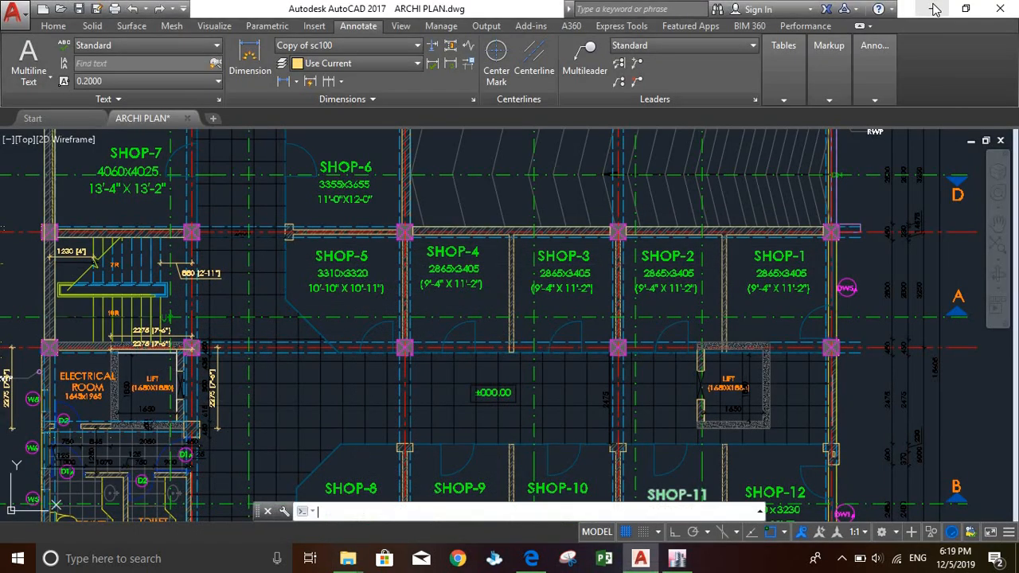
{"action": "left_click", "coordinate": [932, 8]}
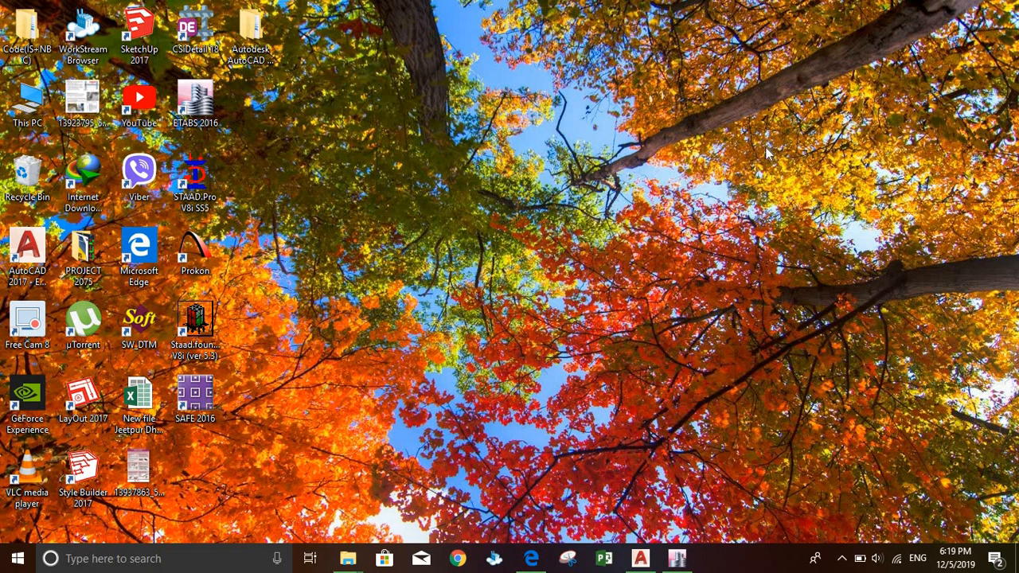
{"action": "right_click", "coordinate": [765, 148]}
{"action": "left_click", "coordinate": [767, 152]}
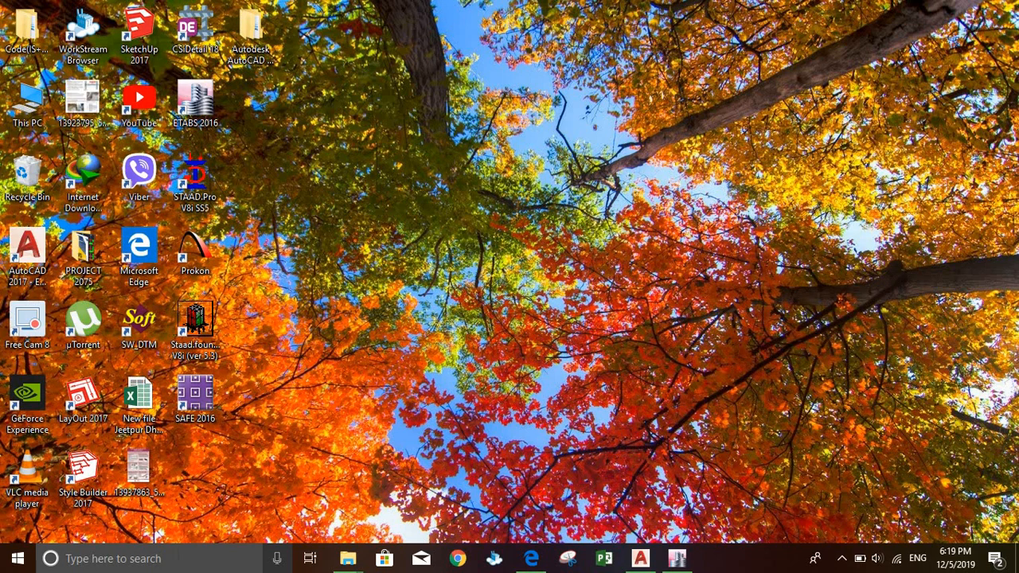
{"action": "left_click", "coordinate": [180, 560]}
{"action": "type", "text": "exc"}
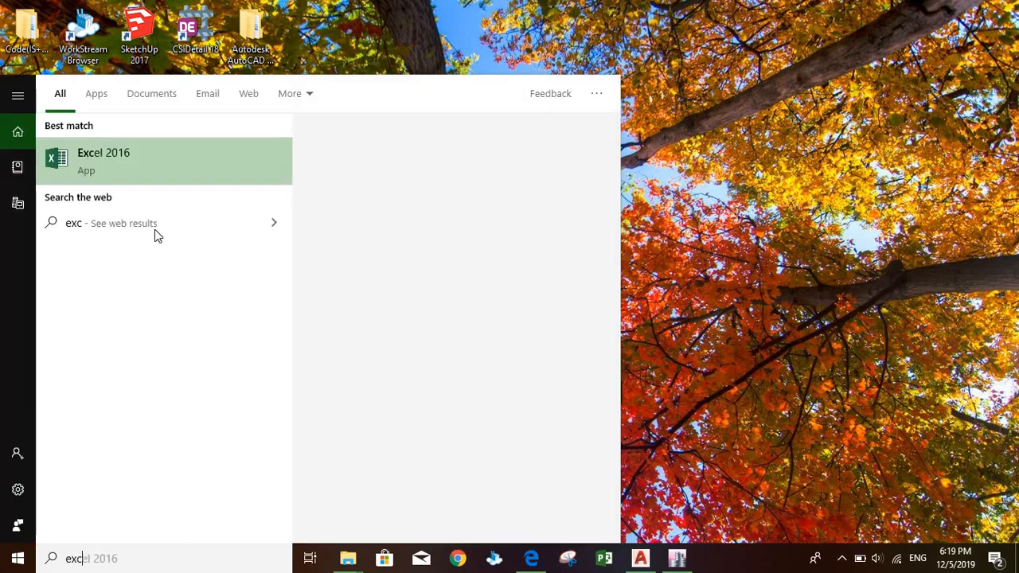
{"action": "left_click", "coordinate": [169, 161]}
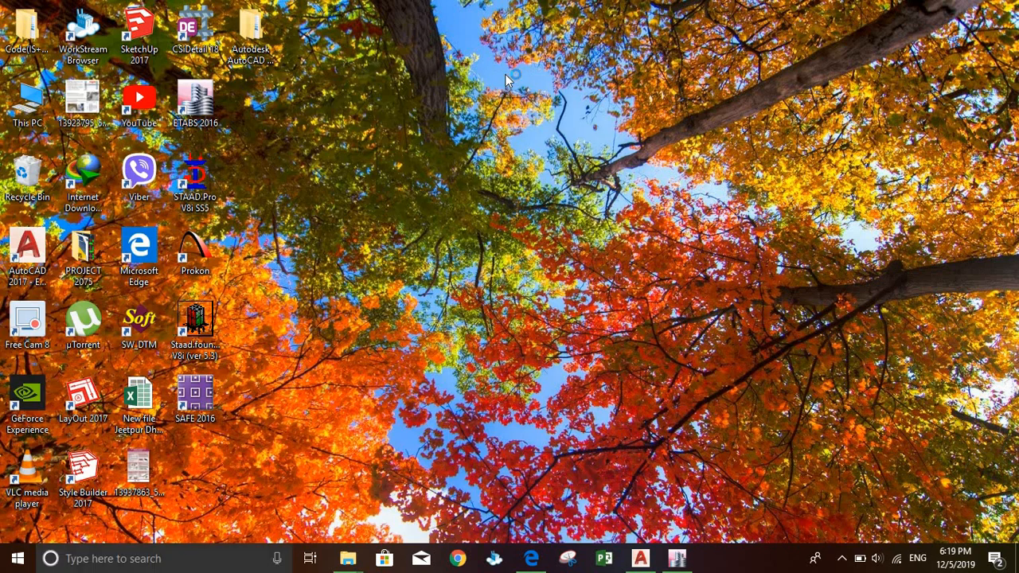
Maximize the Excel start window and dismiss the Office activation wizard.
{"action": "right_click", "coordinate": [540, 118]}
{"action": "left_click", "coordinate": [541, 119]}
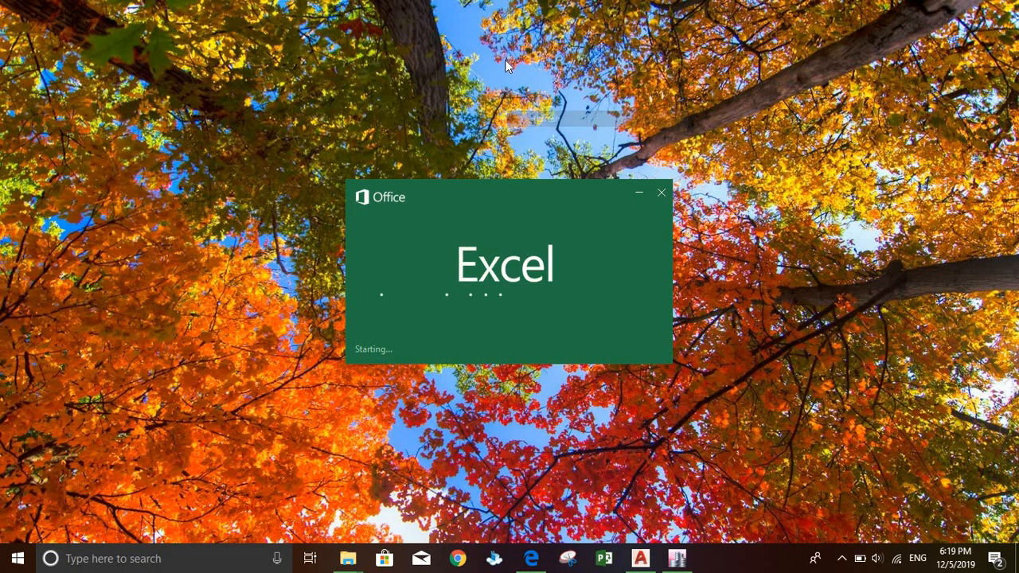
{"action": "right_click", "coordinate": [541, 110]}
{"action": "left_click", "coordinate": [540, 107]}
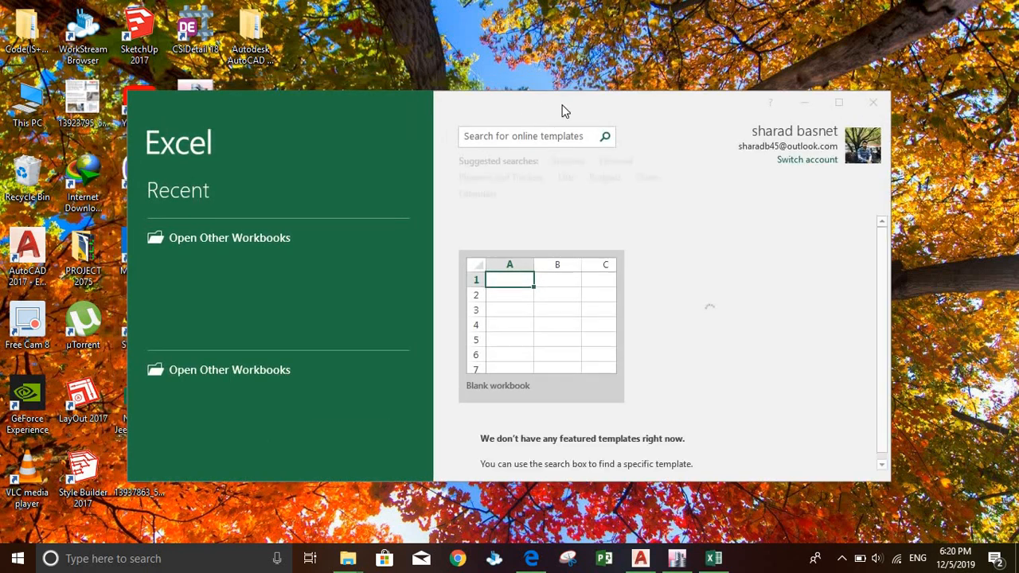
{"action": "left_click", "coordinate": [838, 102]}
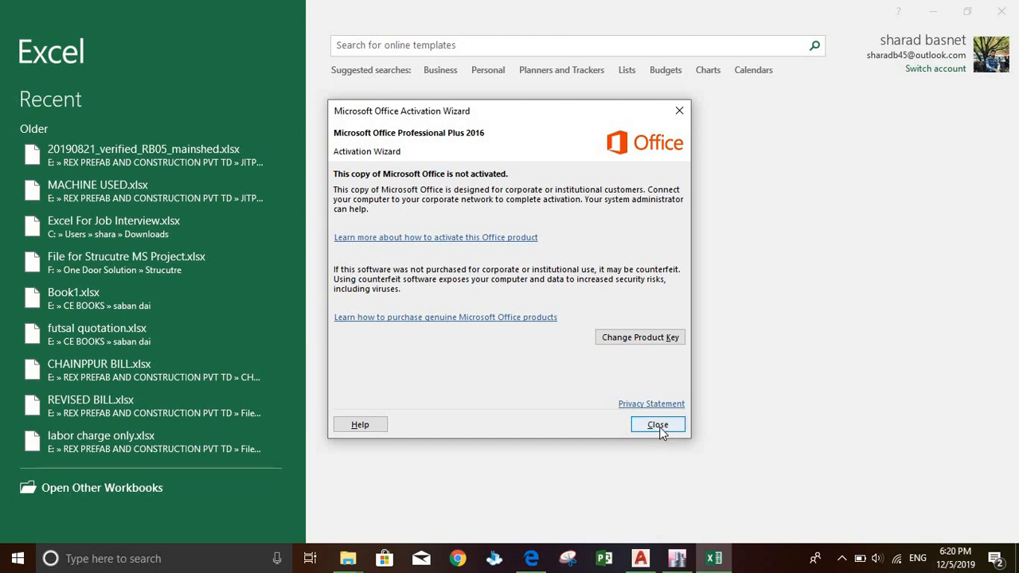
{"action": "left_click", "coordinate": [659, 428]}
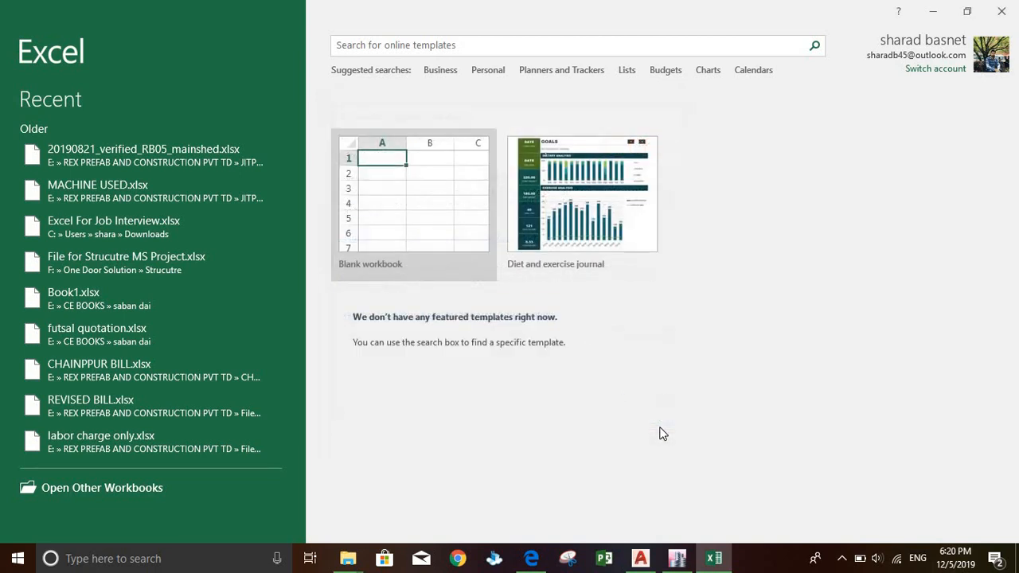
Return to ETABS, retry exporting the Centers of Mass and Rigidity table to Excel, and create a blank workbook in Excel.
{"action": "left_click", "coordinate": [679, 558]}
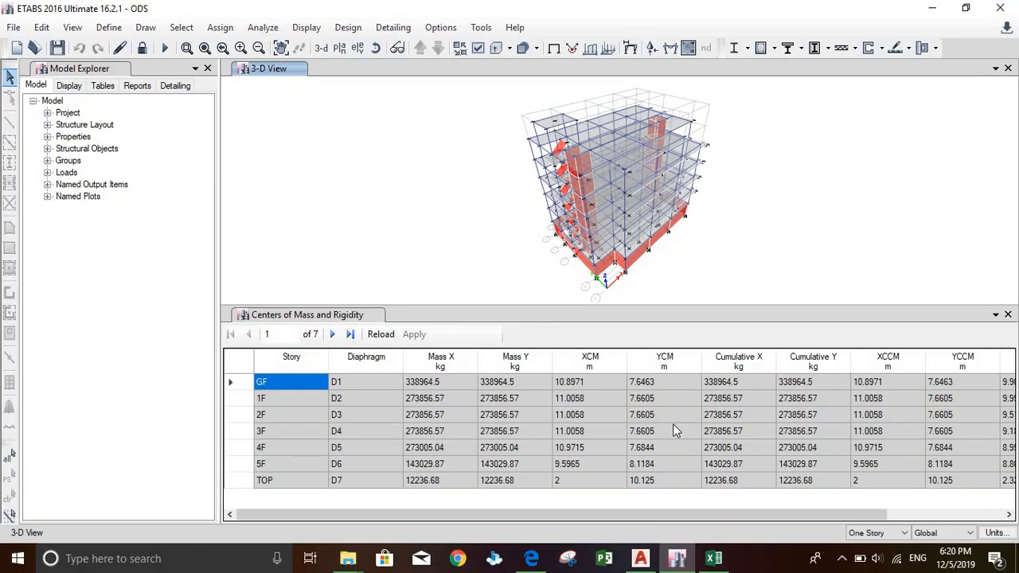
{"action": "right_click", "coordinate": [651, 408]}
{"action": "left_click", "coordinate": [689, 457]}
{"action": "left_click", "coordinate": [713, 560]}
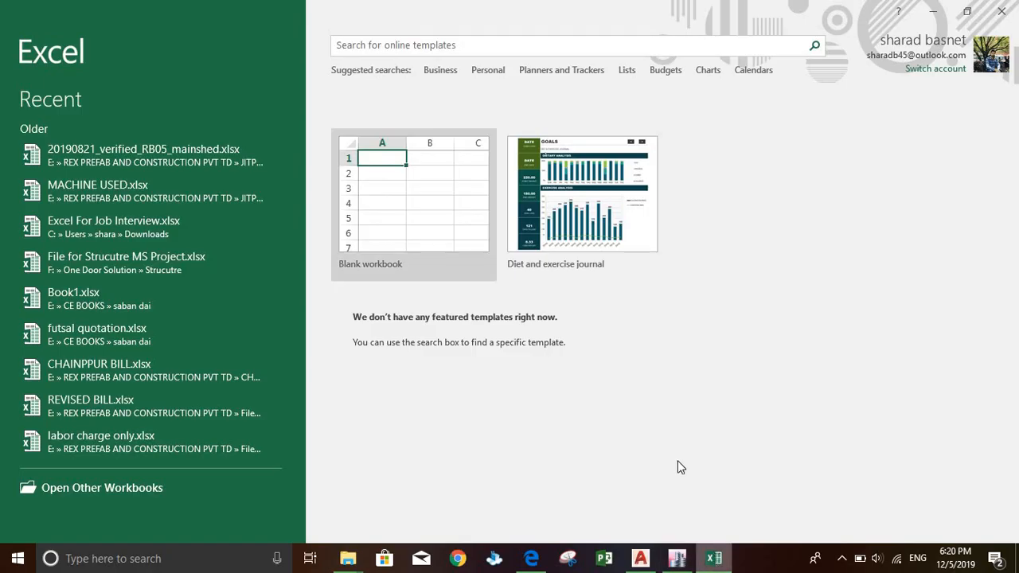
{"action": "left_click", "coordinate": [462, 234]}
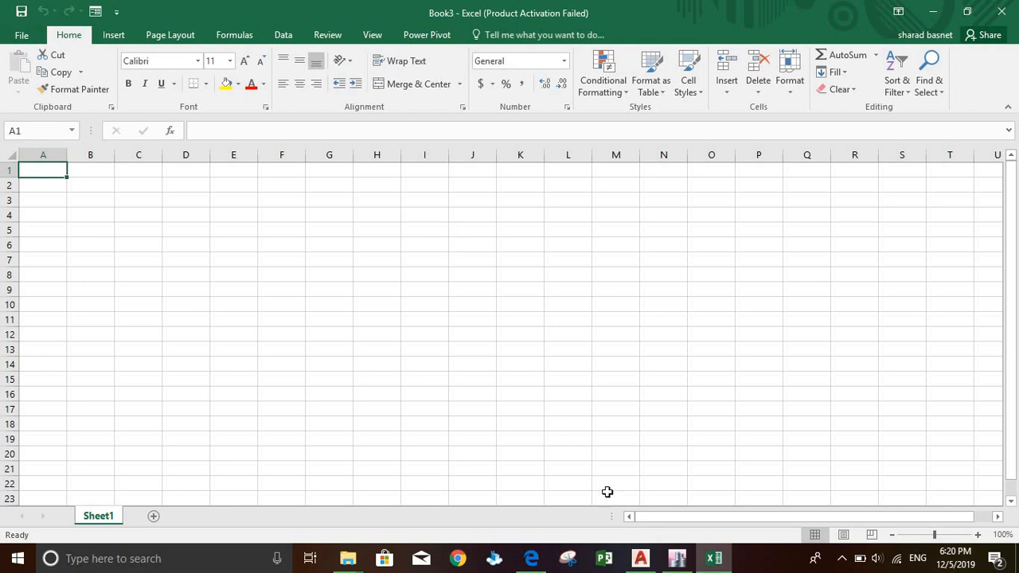
In ETABS, select every story row from GF to TOP through the YCR column and copy the values.
{"action": "left_click", "coordinate": [676, 555]}
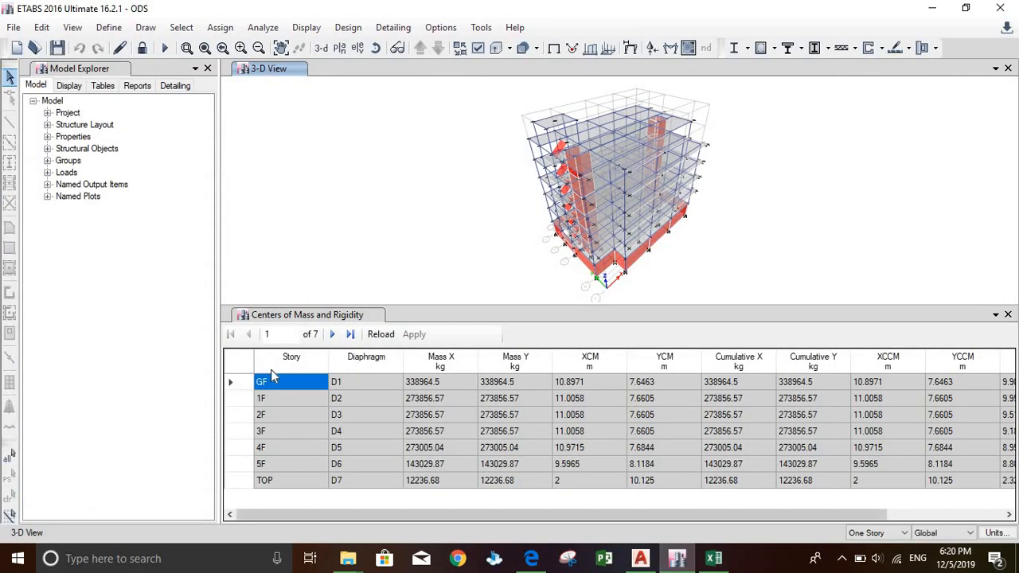
{"action": "left_click_drag", "start_coordinate": [290, 383], "coordinate": [1015, 488]}
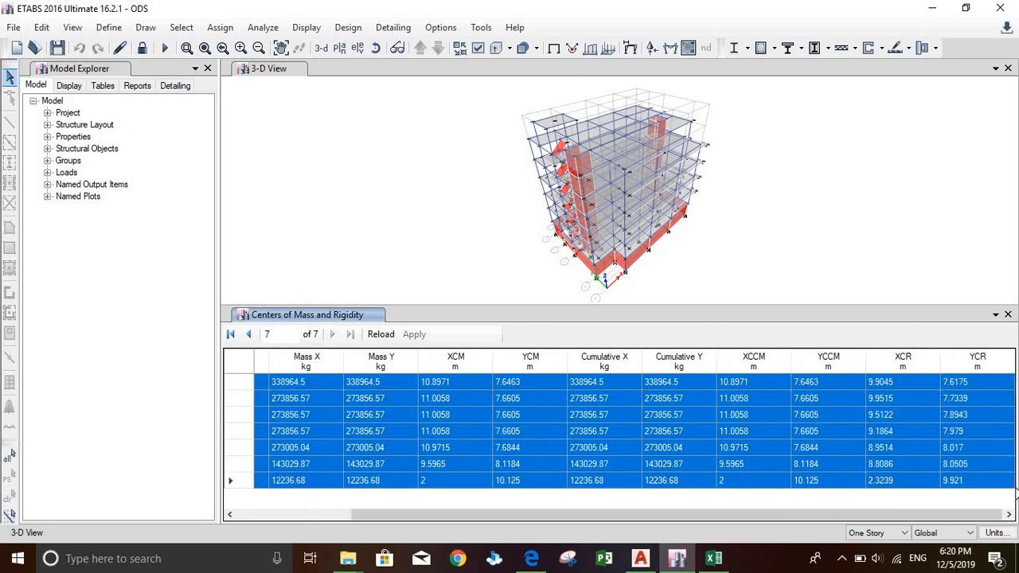
{"action": "right_click", "coordinate": [834, 428]}
{"action": "left_click", "coordinate": [869, 462]}
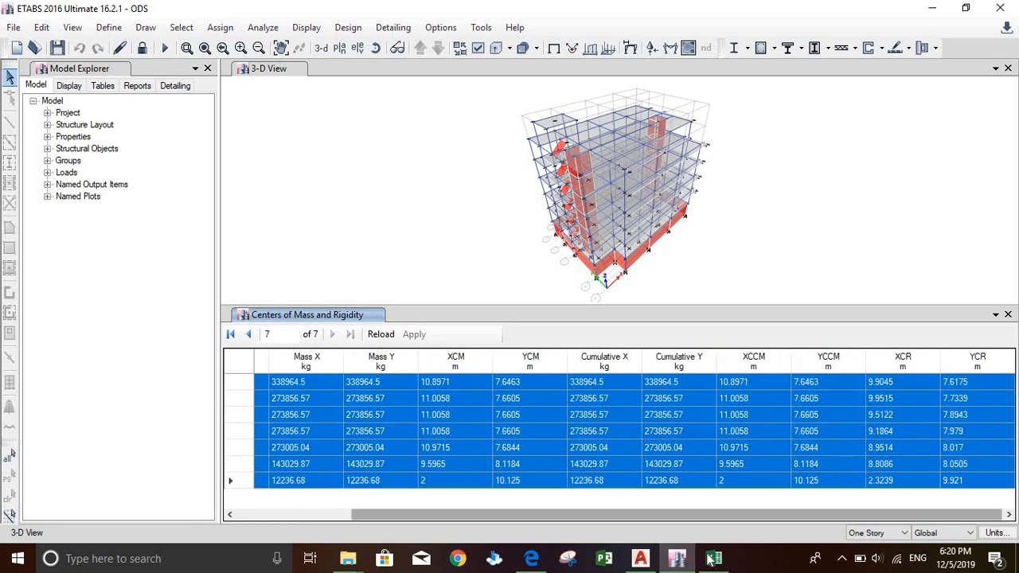
Switch to the blank Excel workbook, paste the copied story values starting at cell B2, and undo the paste.
{"action": "left_click", "coordinate": [711, 560]}
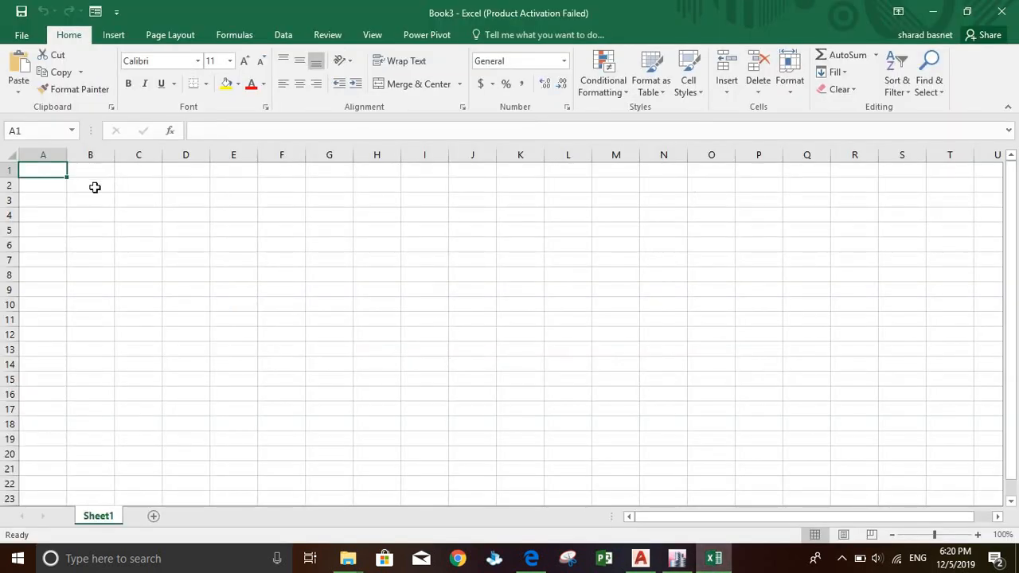
{"action": "left_click", "coordinate": [95, 187]}
{"action": "right_click", "coordinate": [95, 191]}
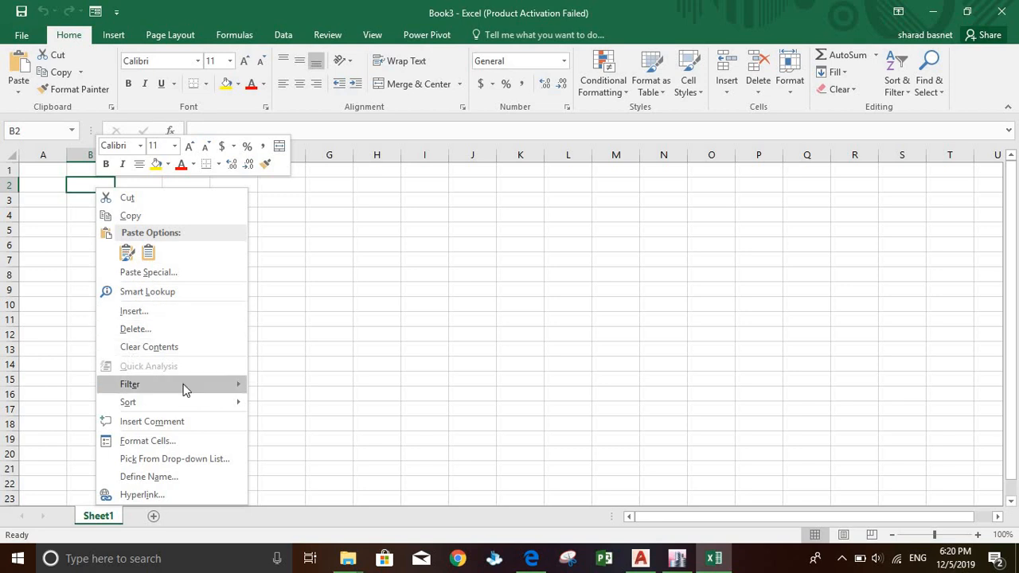
{"action": "left_click", "coordinate": [95, 190]}
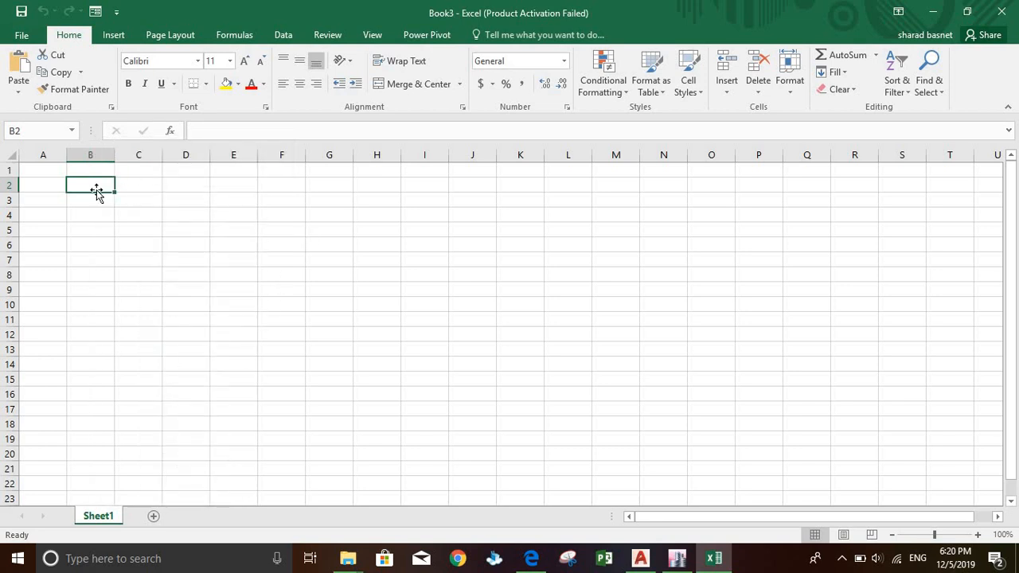
{"action": "left_click", "coordinate": [96, 189]}
{"action": "key", "text": "ctrl+v"}
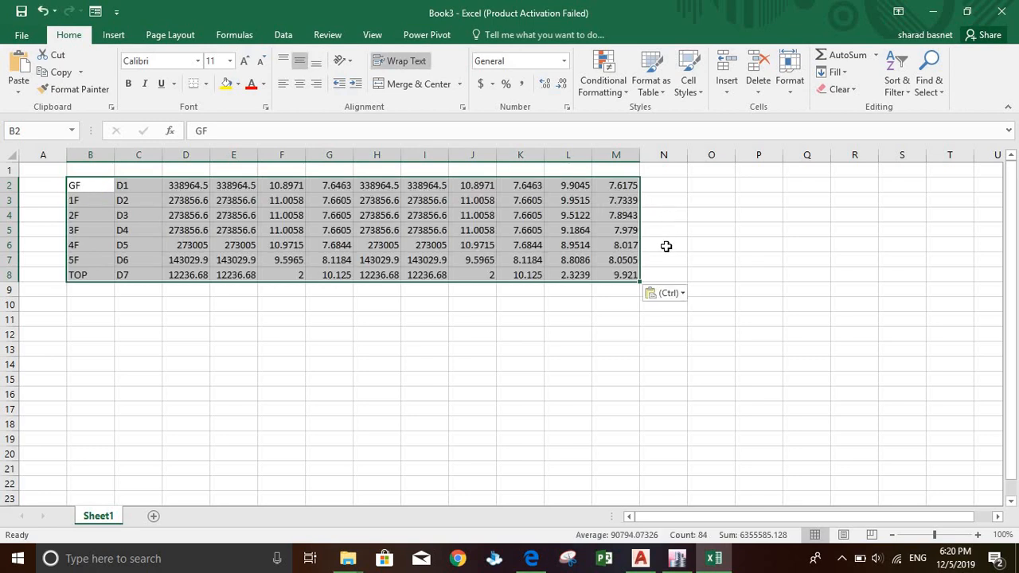
{"action": "key", "text": "Escape"}
{"action": "key", "text": "ctrl+z"}
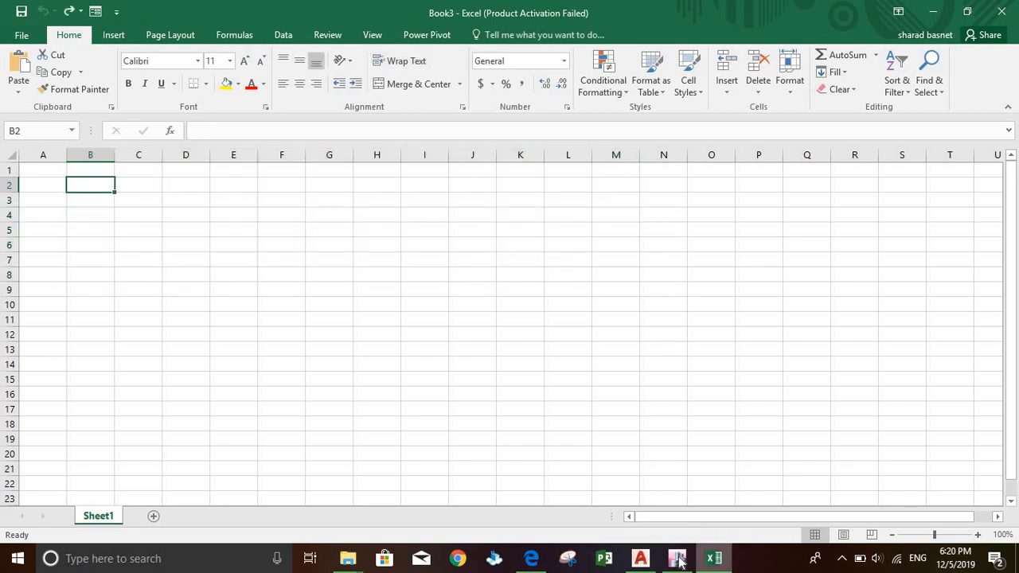
Back in ETABS, select the entire Centers of Mass and Rigidity table from the Story column onward and export it to Excel.
{"action": "left_click", "coordinate": [676, 558]}
{"action": "left_click", "coordinate": [239, 360]}
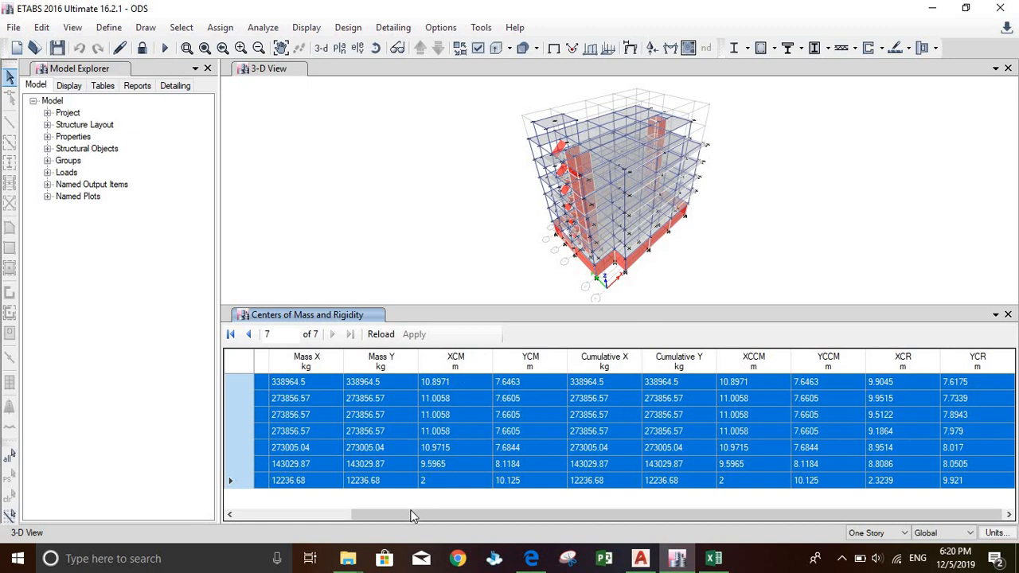
{"action": "left_click_drag", "start_coordinate": [411, 516], "coordinate": [328, 514]}
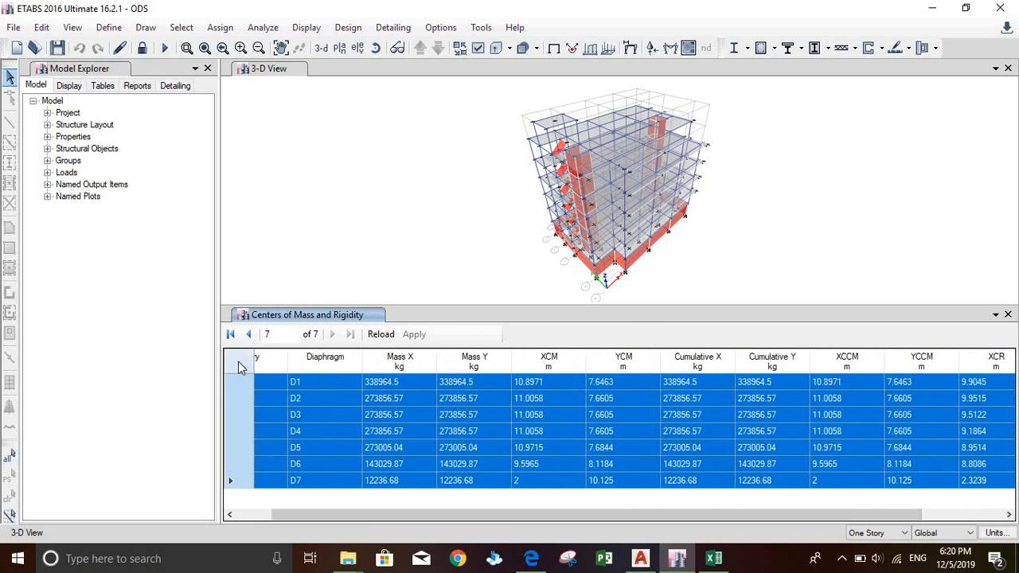
{"action": "left_click", "coordinate": [241, 397]}
{"action": "left_click", "coordinate": [239, 362]}
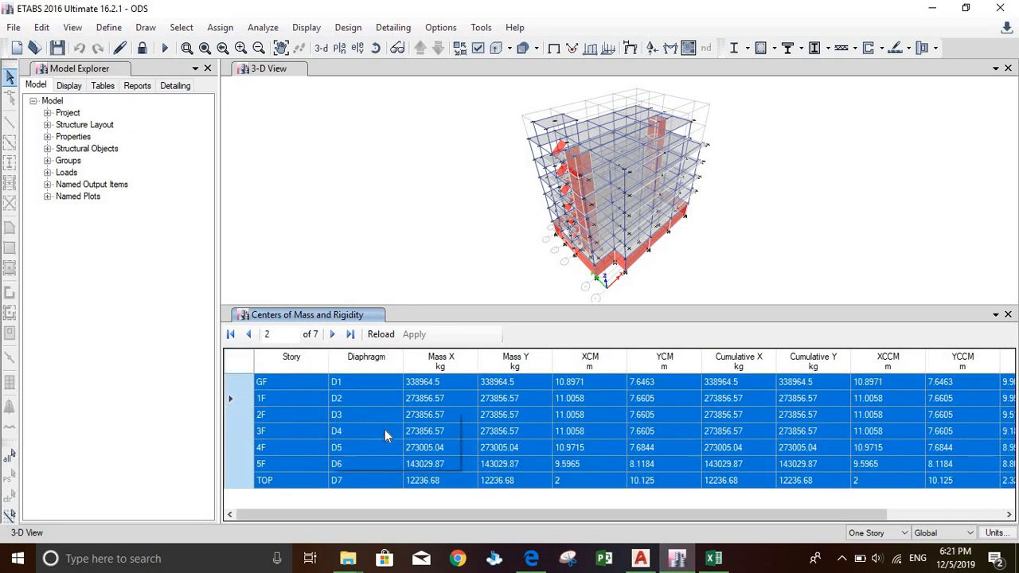
{"action": "left_click", "coordinate": [389, 462]}
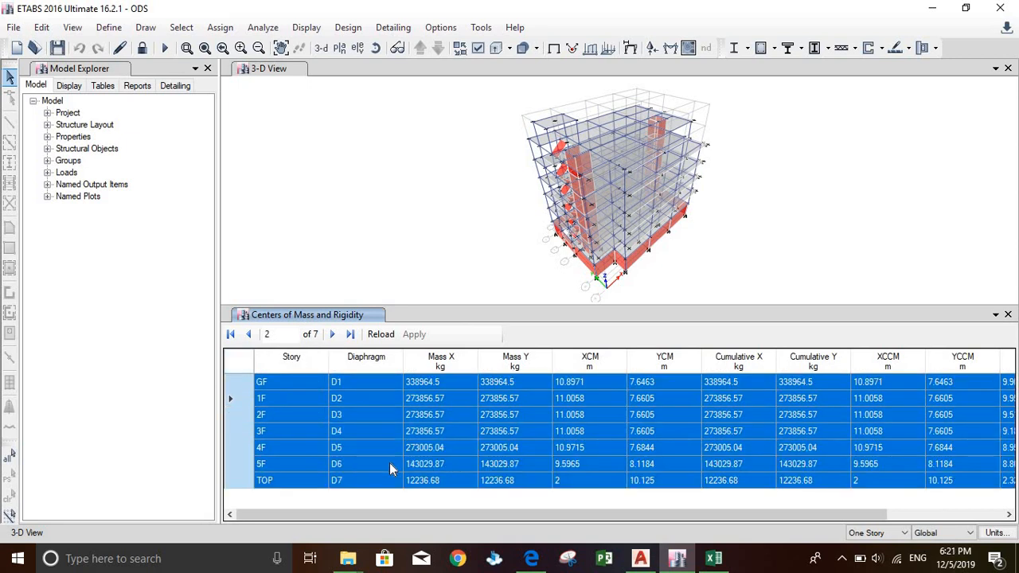
Check Excel for the exported table, return to ETABS and start another Excel export of the selected table.
{"action": "left_click", "coordinate": [714, 557]}
{"action": "left_click", "coordinate": [678, 558]}
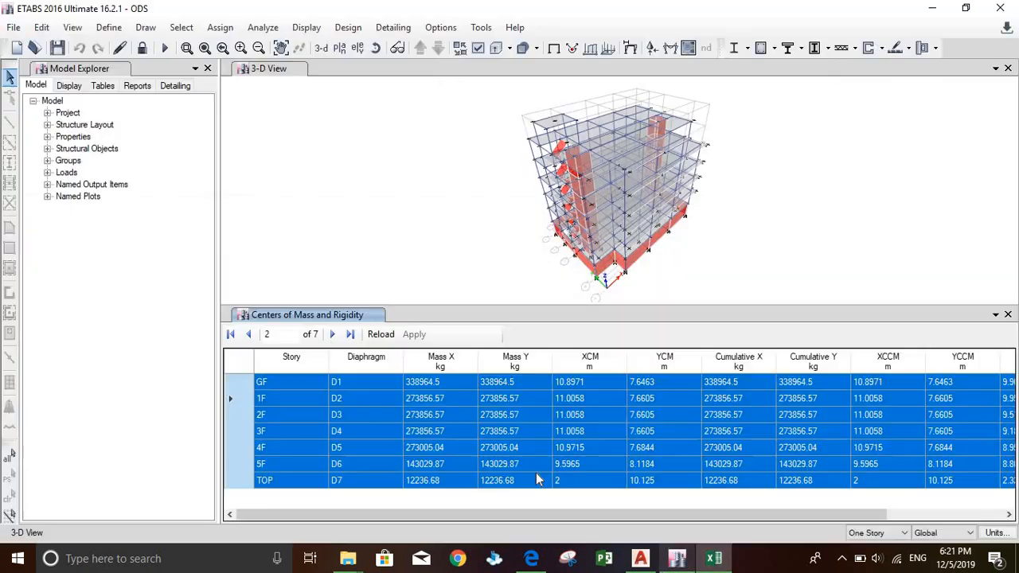
{"action": "right_click", "coordinate": [430, 414]}
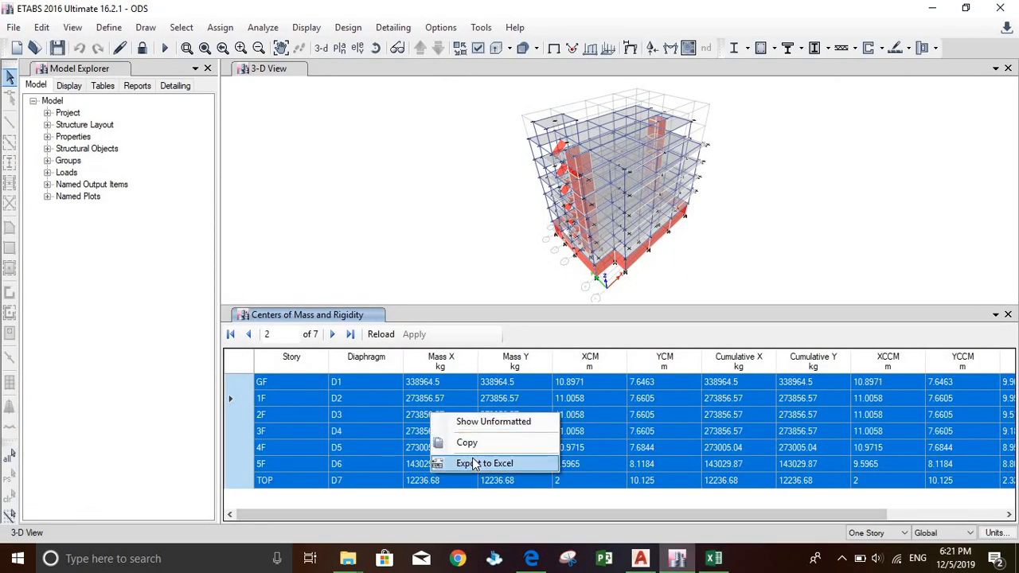
Copy the selected Centers of Mass and Rigidity rows and paste them into the Excel sheet starting at cell B2.
{"action": "left_click", "coordinate": [468, 442]}
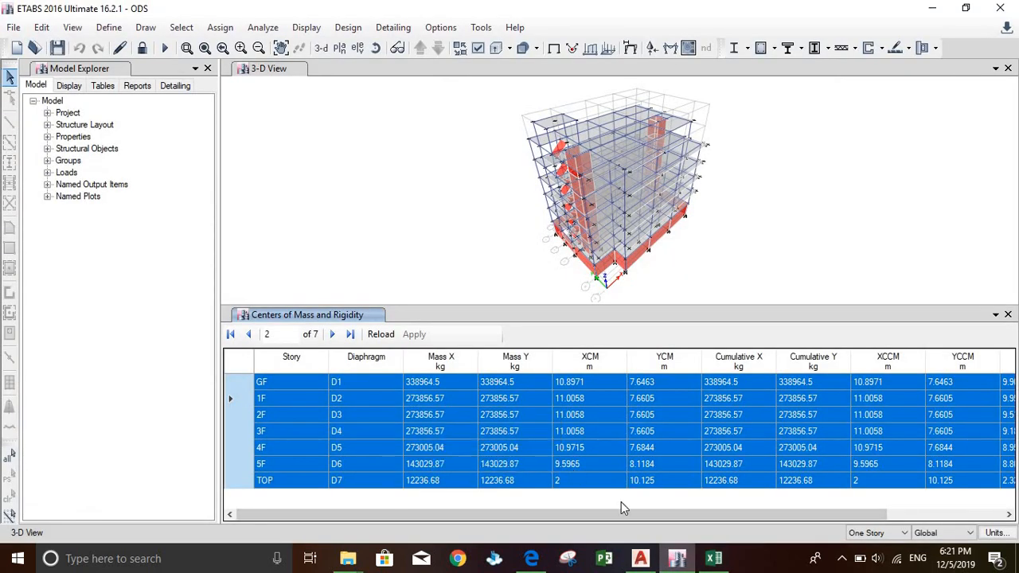
{"action": "left_click", "coordinate": [677, 560]}
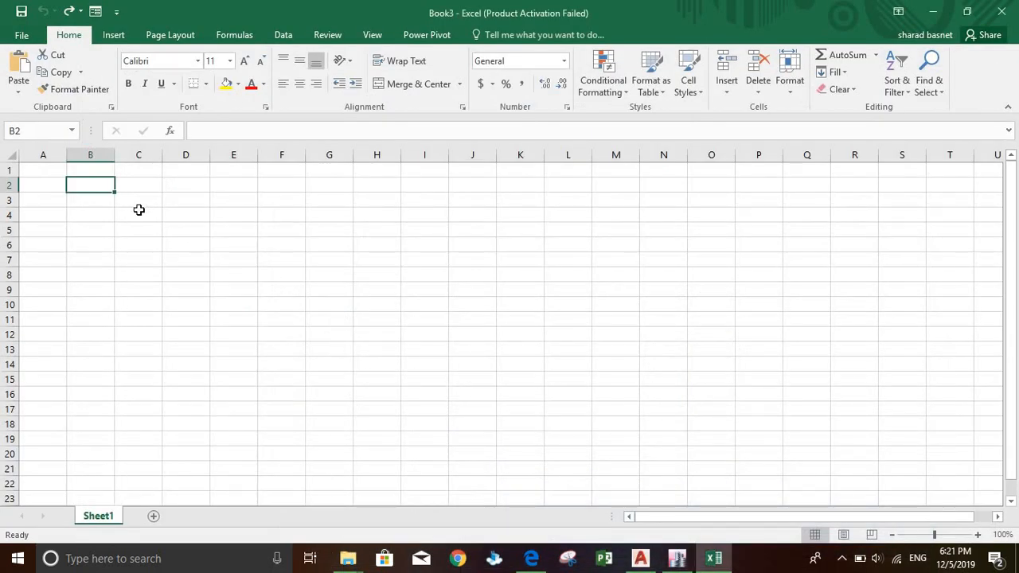
{"action": "key", "text": "ctrl+v"}
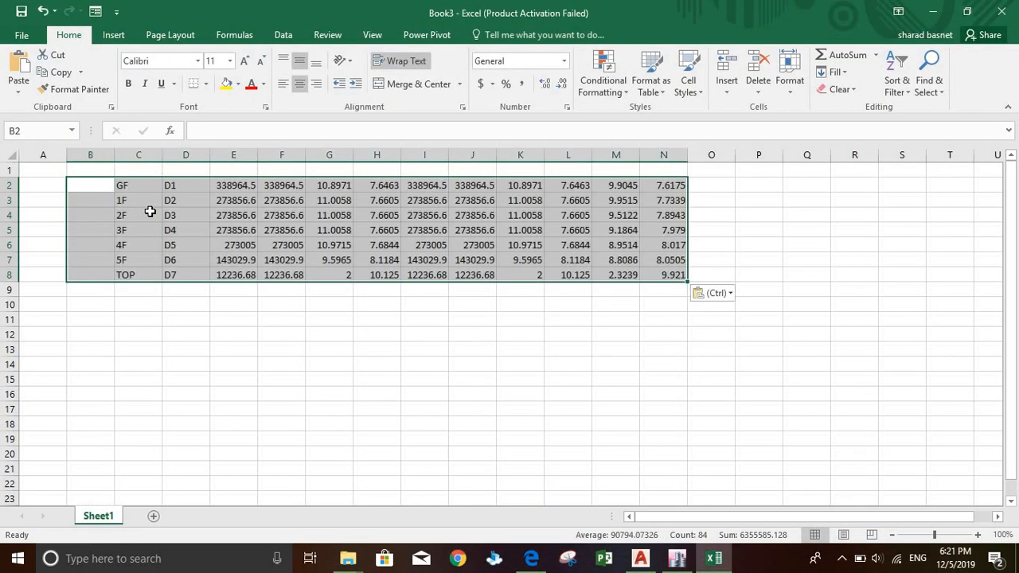
{"action": "left_click", "coordinate": [472, 290]}
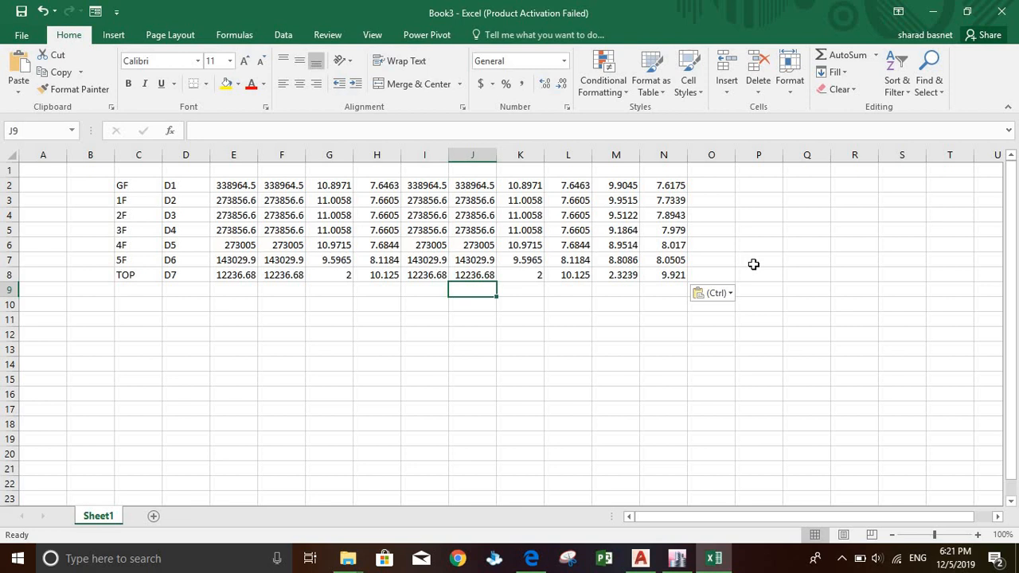
Enter the labels ex in cell P2 and ey in cell Q2.
{"action": "left_click", "coordinate": [741, 192]}
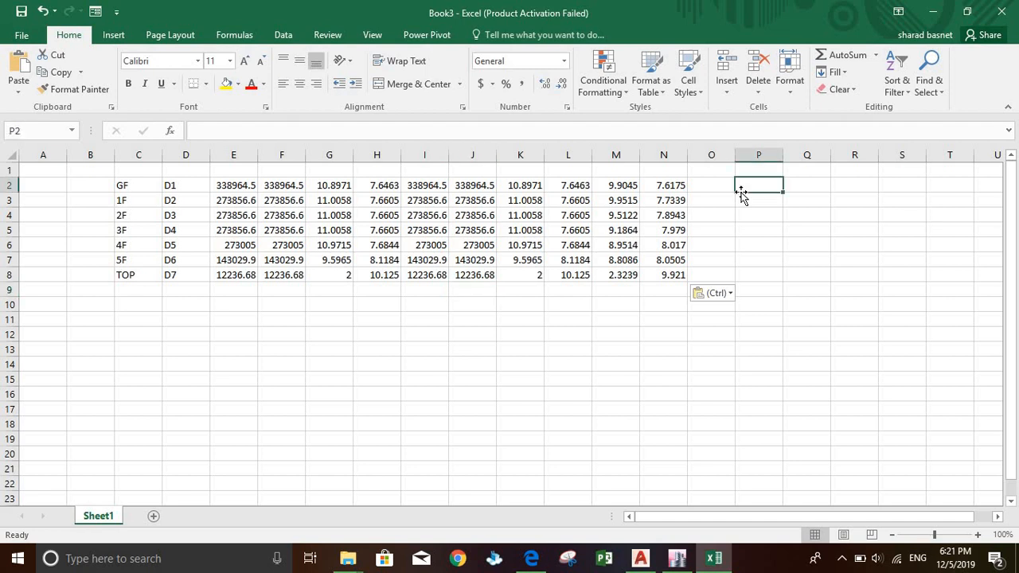
{"action": "type", "text": "ex"}
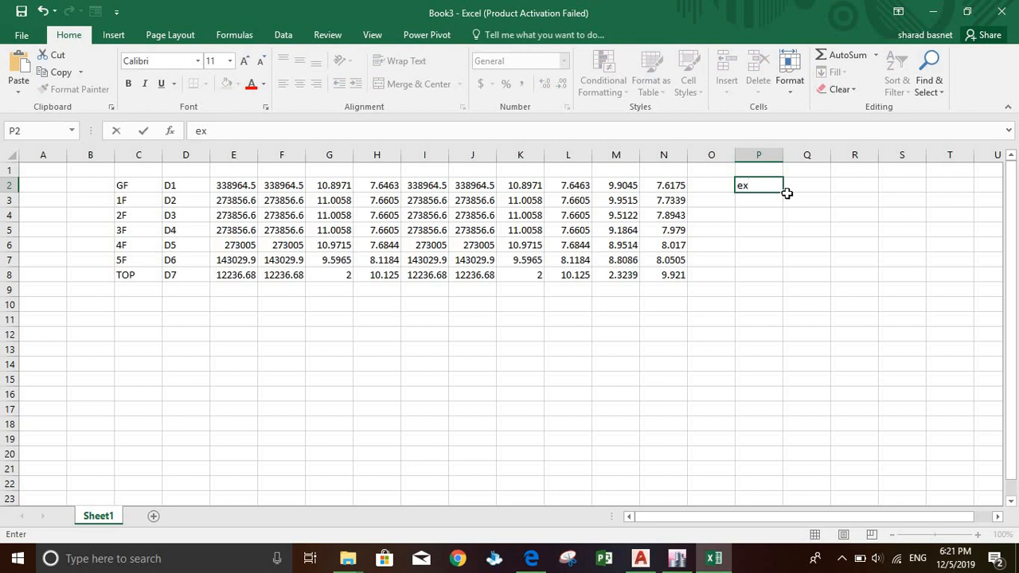
{"action": "left_click", "coordinate": [796, 191]}
{"action": "type", "text": "ey"}
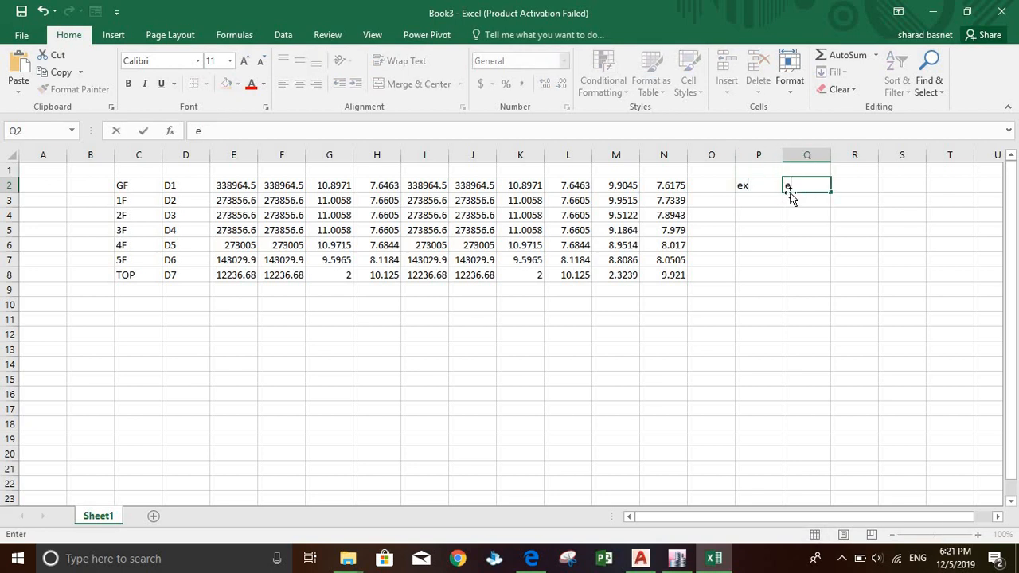
{"action": "left_click", "coordinate": [761, 200]}
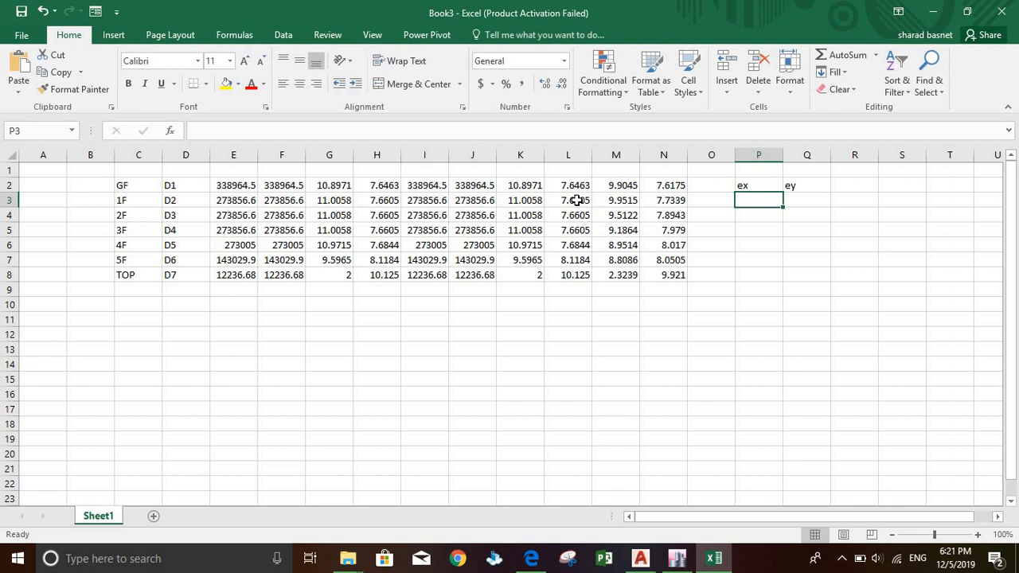
{"action": "left_click", "coordinate": [746, 181]}
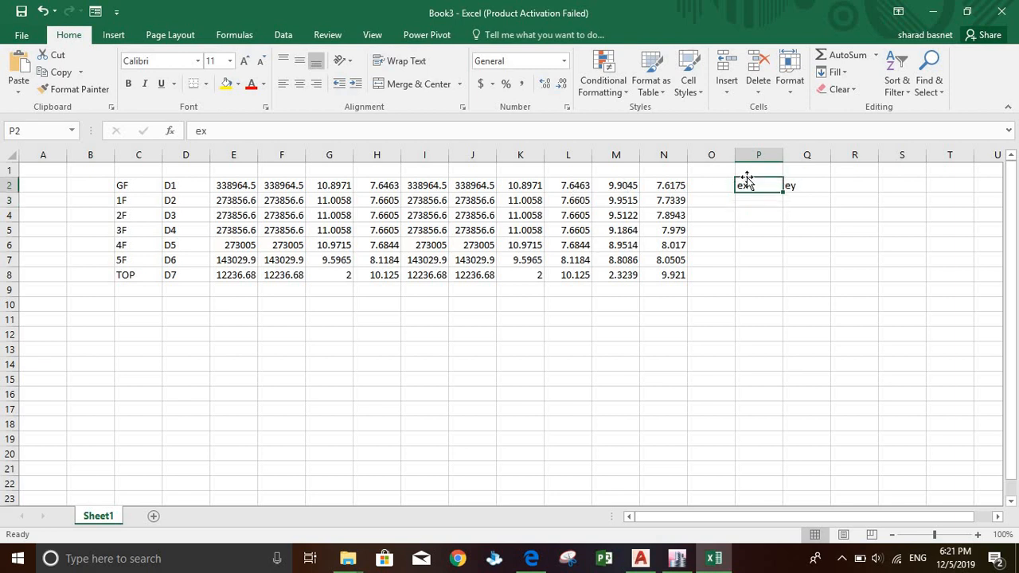
{"action": "type", "text": "ex"}
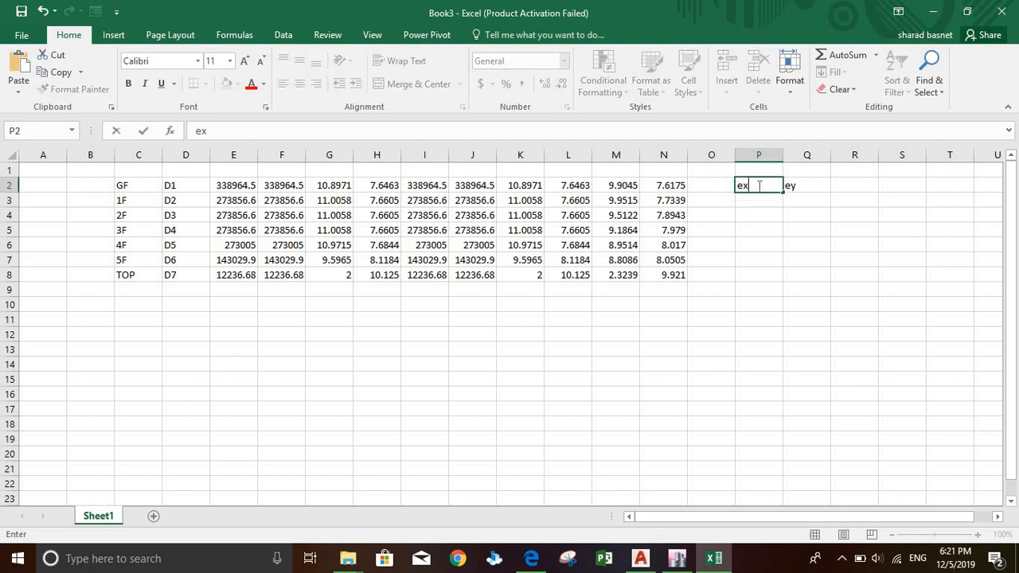
Put the column headings ex in P1 and ey in Q1, and clear the labels from P2 and Q2.
{"action": "left_click", "coordinate": [747, 172]}
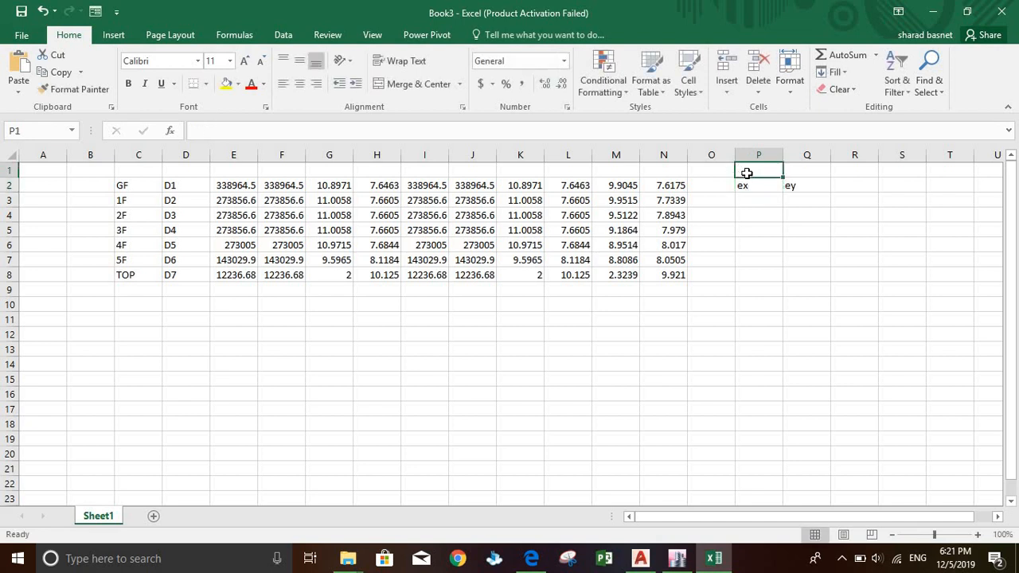
{"action": "type", "text": "ex"}
{"action": "key", "text": "Tab"}
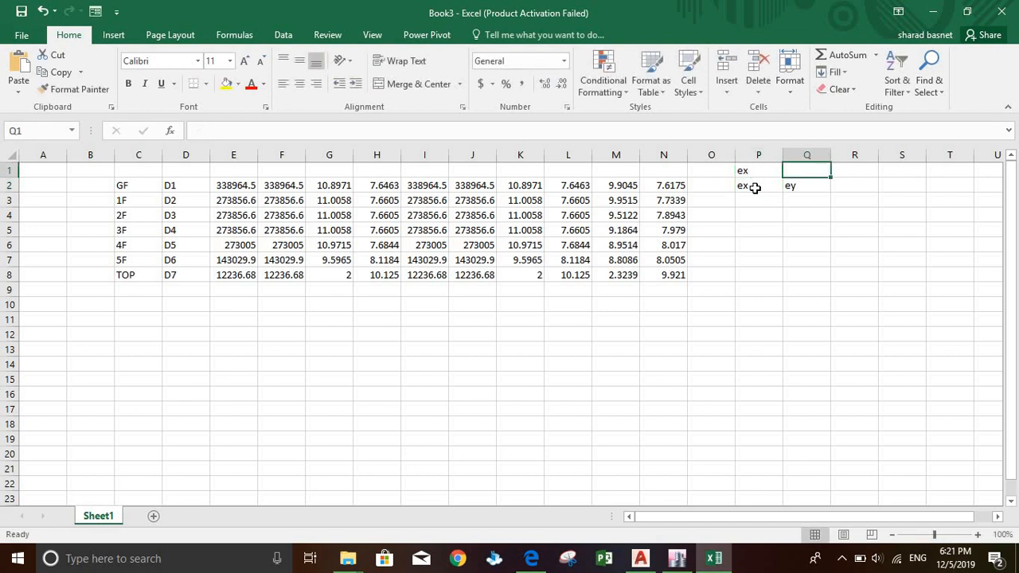
{"action": "left_click", "coordinate": [755, 188]}
{"action": "key", "text": "Delete"}
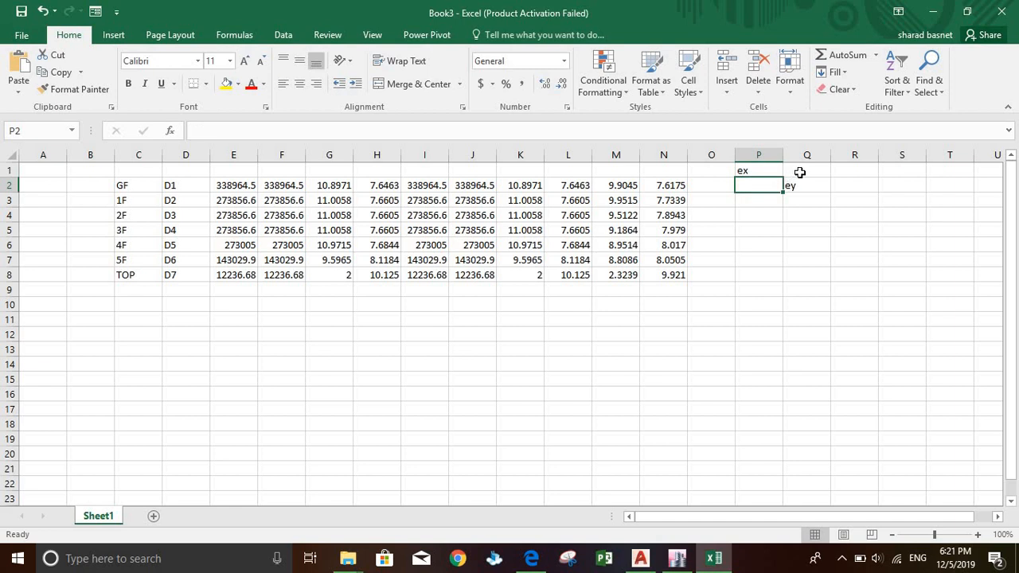
{"action": "left_click", "coordinate": [800, 173]}
{"action": "type", "text": "ey"}
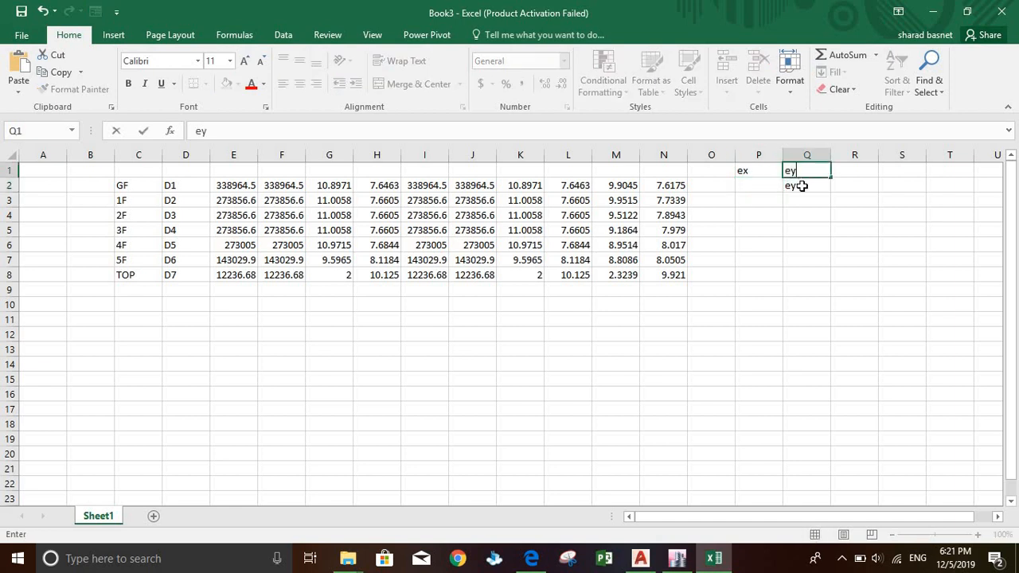
{"action": "left_click", "coordinate": [801, 185]}
{"action": "key", "text": "Delete"}
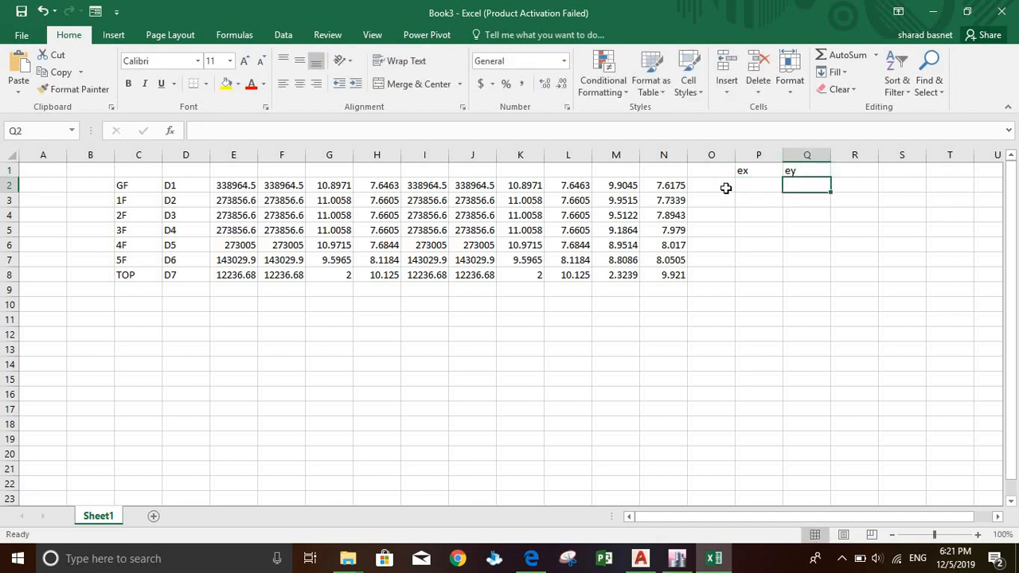
{"action": "left_click", "coordinate": [721, 188]}
{"action": "left_click", "coordinate": [756, 188]}
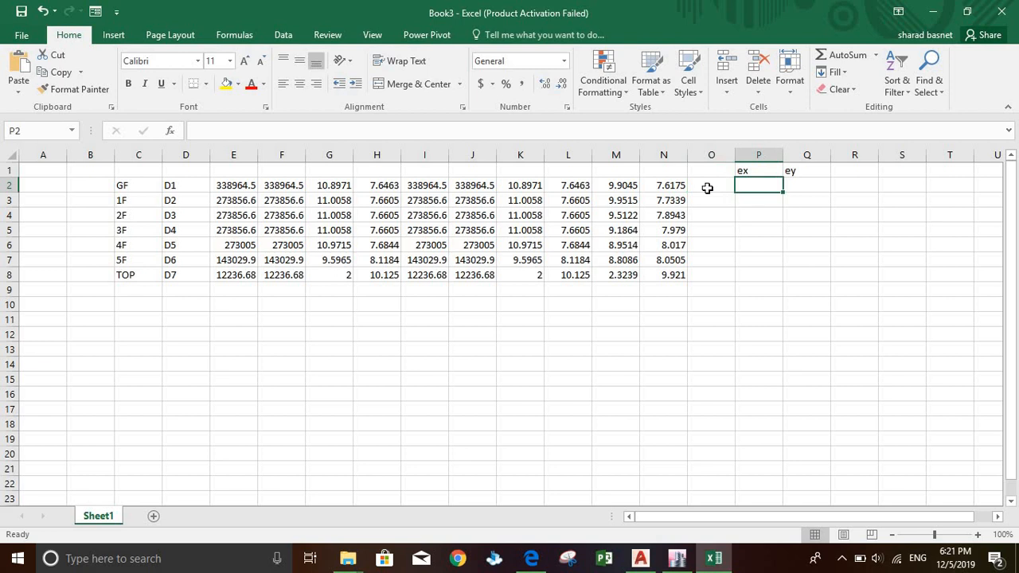
{"action": "type", "text": "="}
{"action": "left_click", "coordinate": [573, 186]}
{"action": "type", "text": "-"}
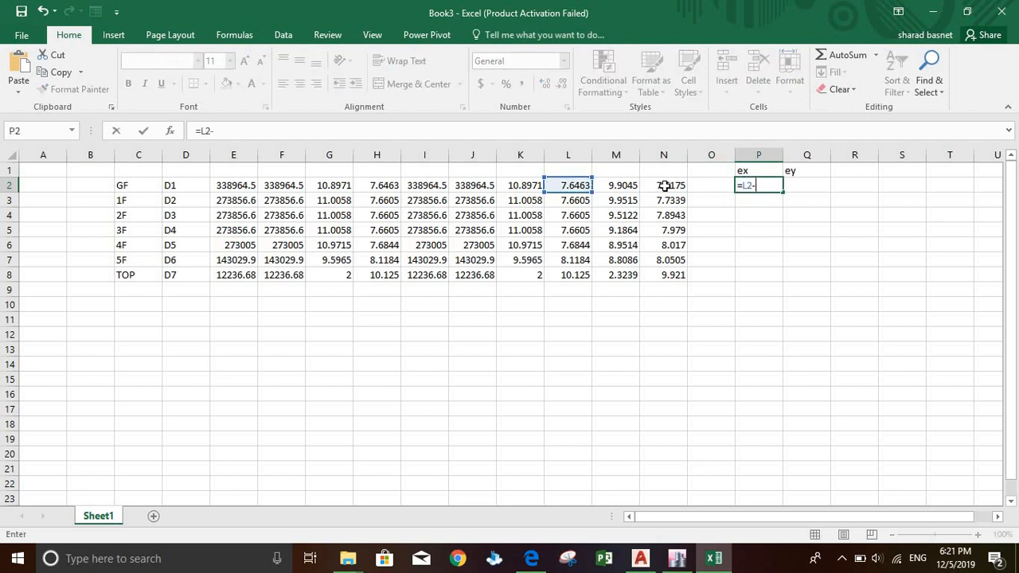
{"action": "left_click", "coordinate": [664, 185]}
{"action": "key", "text": "Return"}
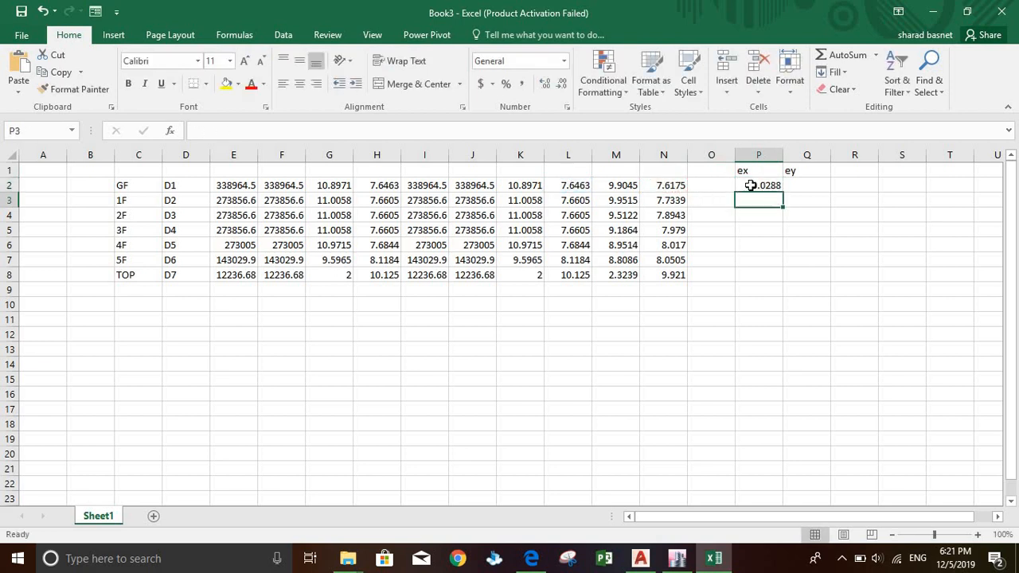
{"action": "left_click", "coordinate": [750, 185]}
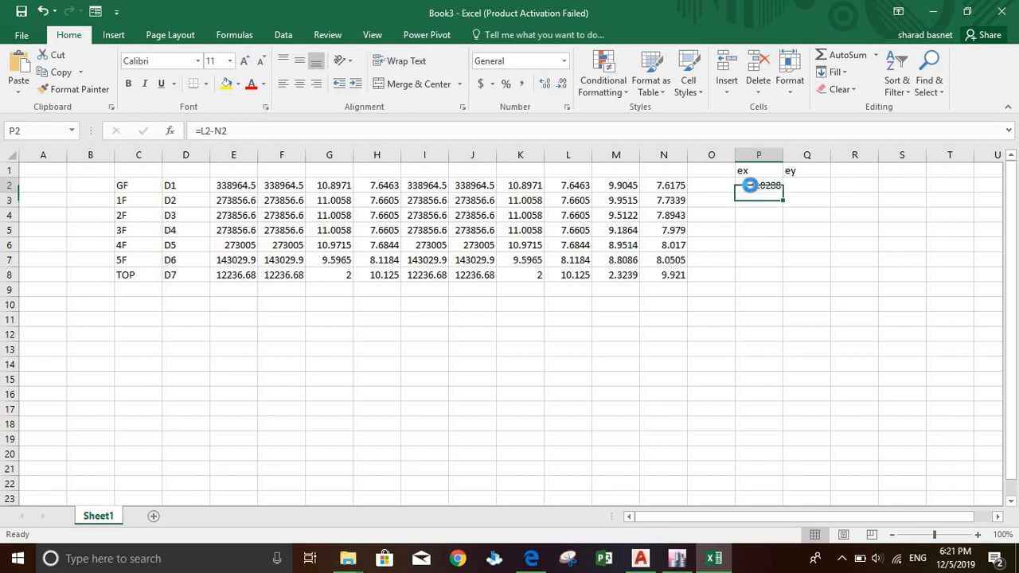
{"action": "key", "text": "Delete"}
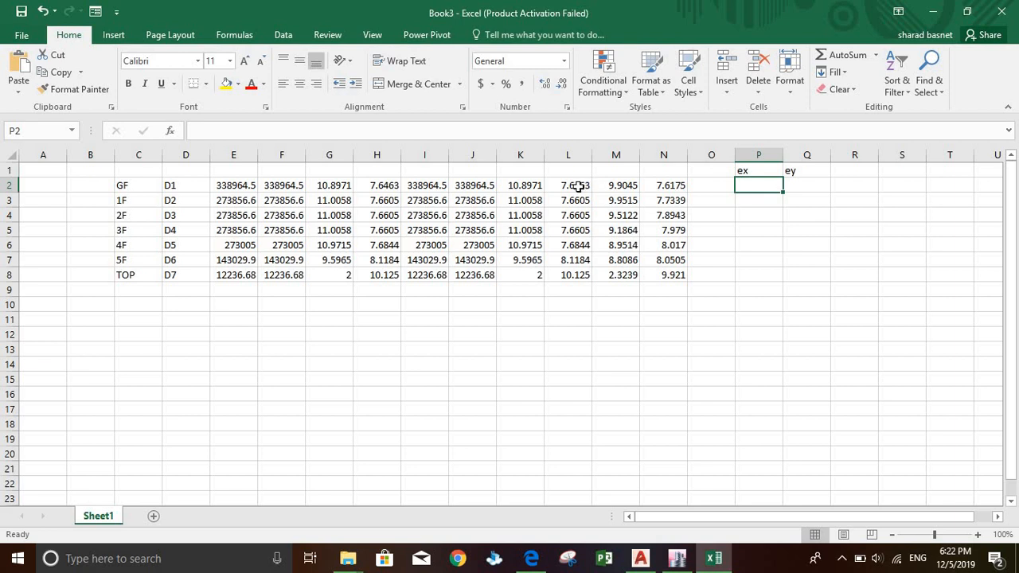
Calculate ex in P2 with the formula =L2-N2 and fill it down to P8.
{"action": "type", "text": "="}
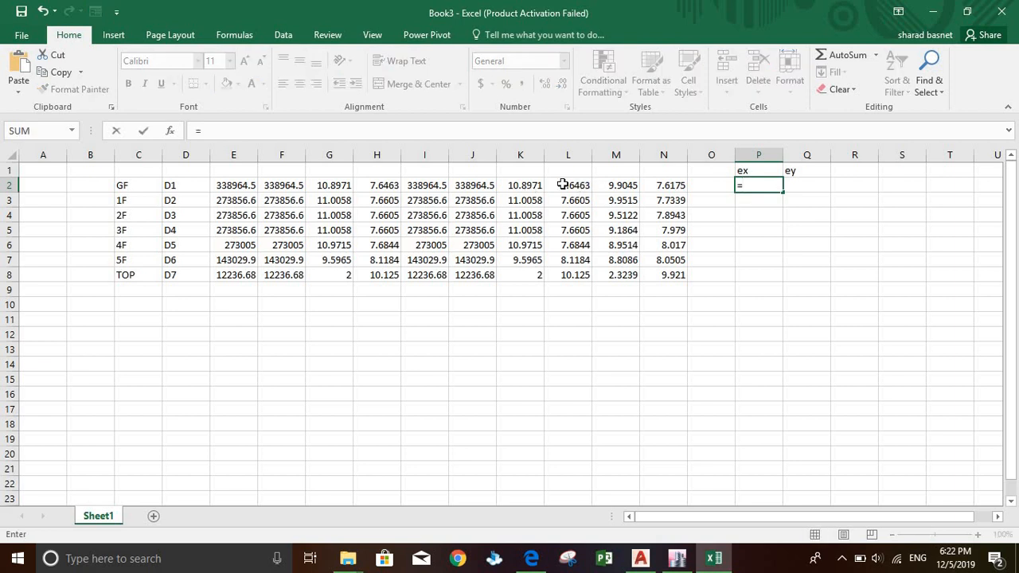
{"action": "left_click", "coordinate": [579, 186]}
{"action": "type", "text": "-"}
{"action": "left_click", "coordinate": [657, 186]}
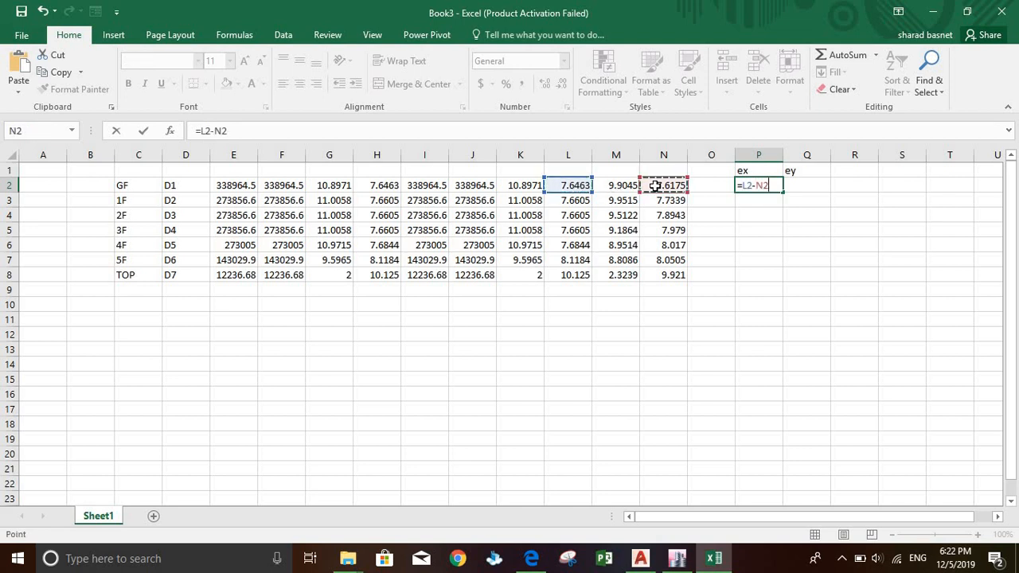
{"action": "key", "text": "Return"}
{"action": "left_click", "coordinate": [750, 184]}
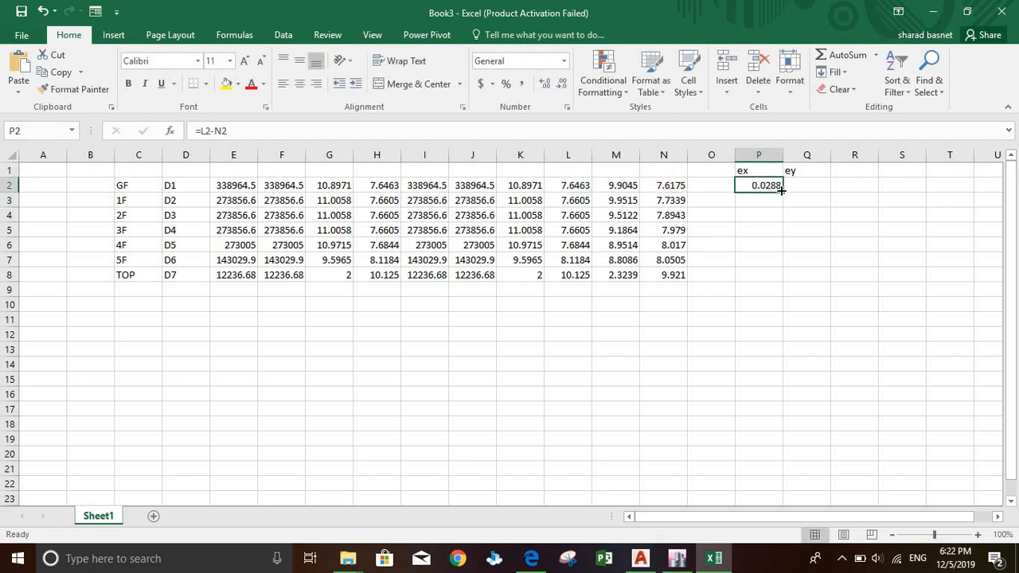
{"action": "left_click_drag", "start_coordinate": [783, 192], "coordinate": [784, 283]}
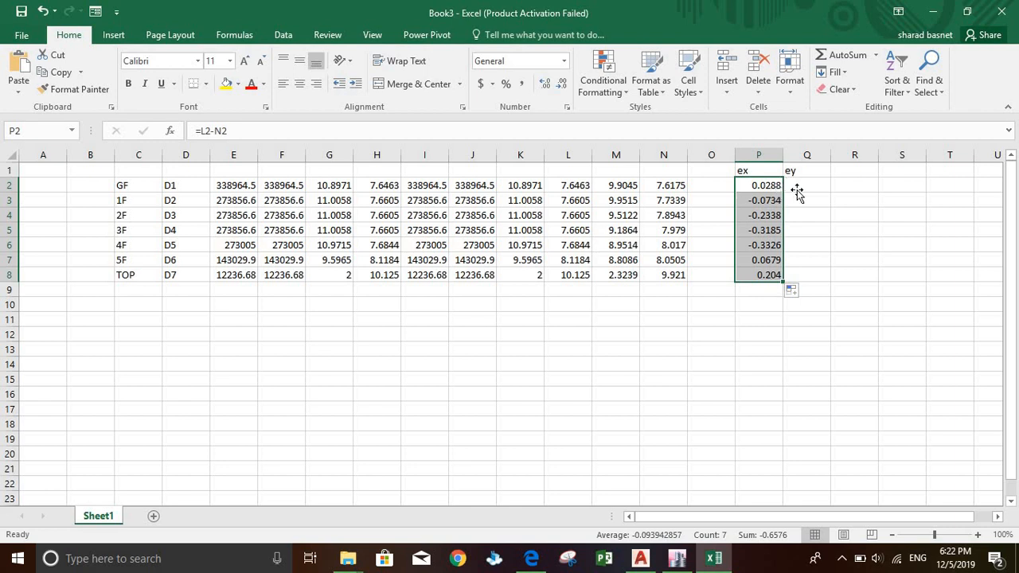
Calculate ey in Q2 with the formula =M2-N2 and fill it down to Q8.
{"action": "left_click", "coordinate": [797, 192]}
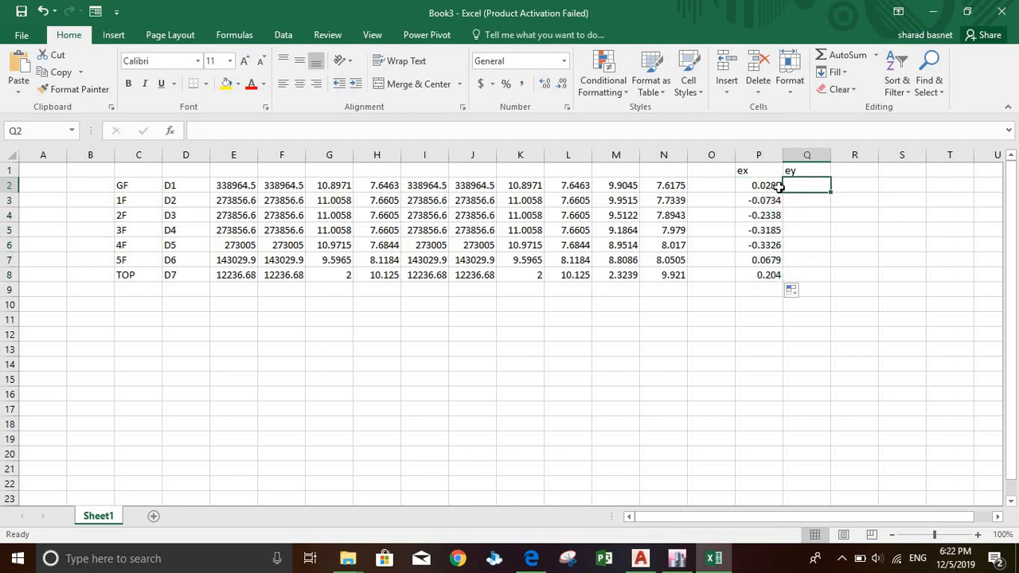
{"action": "type", "text": "="}
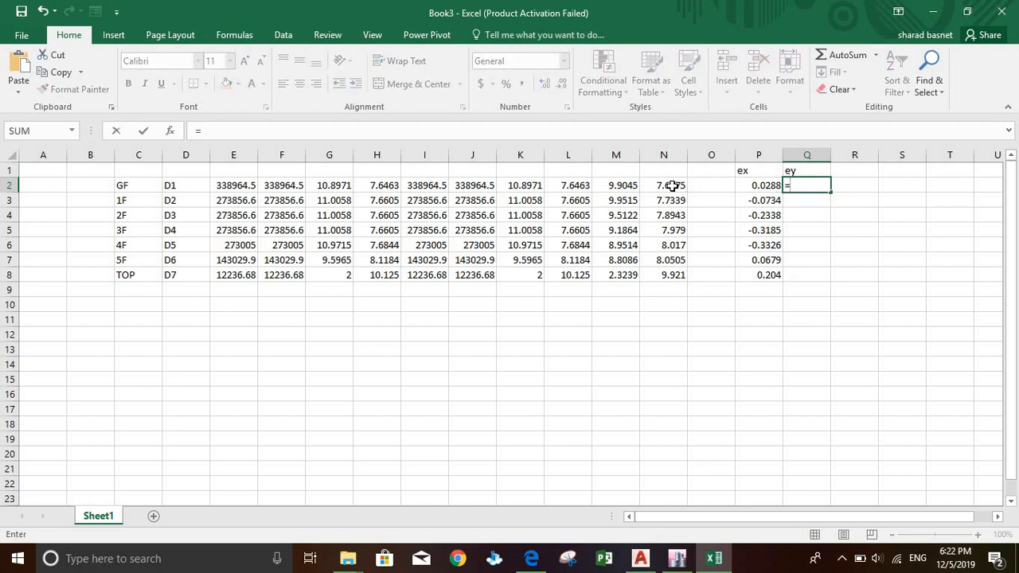
{"action": "left_click", "coordinate": [612, 185]}
{"action": "type", "text": "-"}
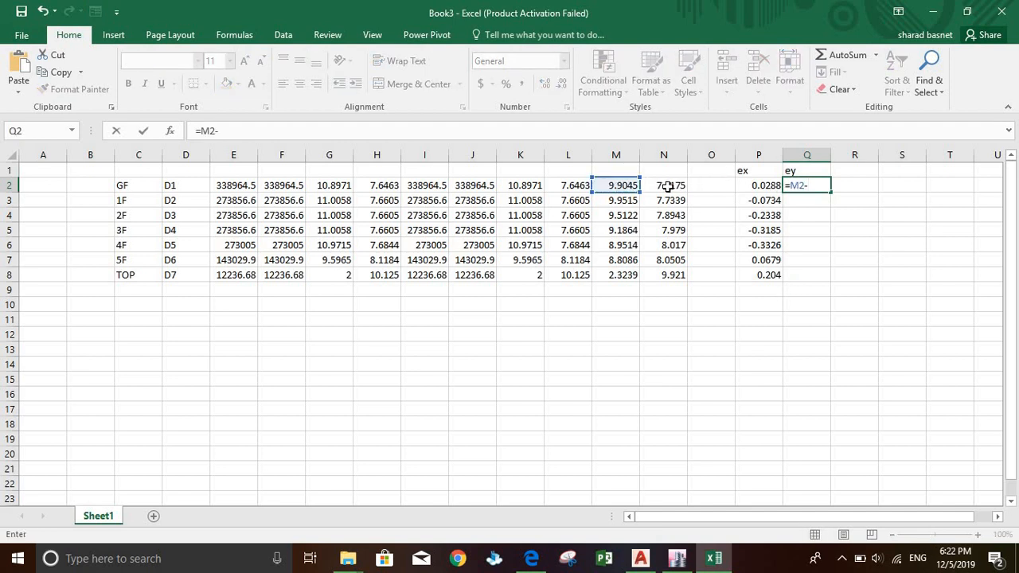
{"action": "left_click", "coordinate": [667, 185]}
{"action": "key", "text": "Return"}
{"action": "left_click", "coordinate": [800, 186]}
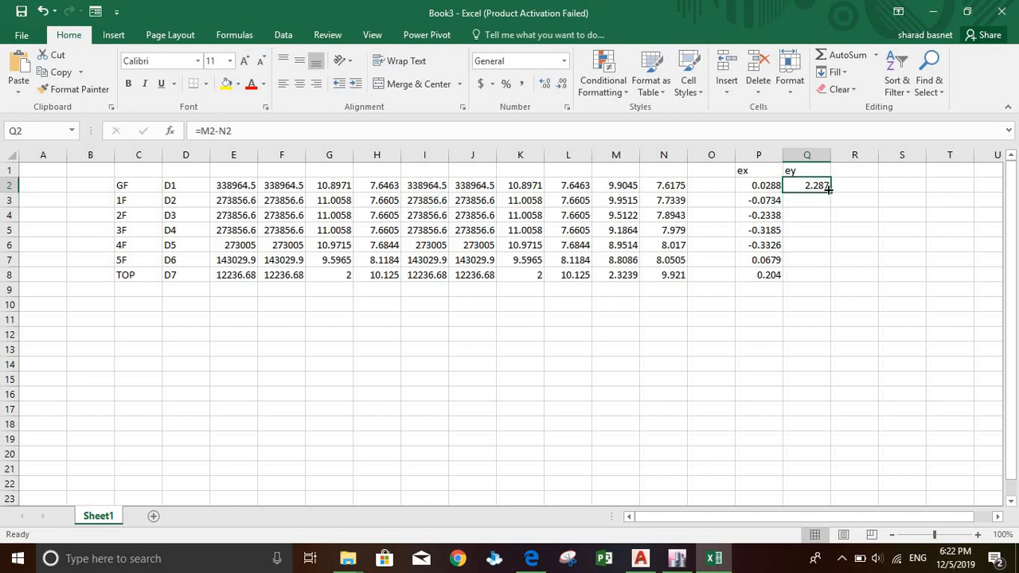
{"action": "left_click_drag", "start_coordinate": [829, 188], "coordinate": [819, 280]}
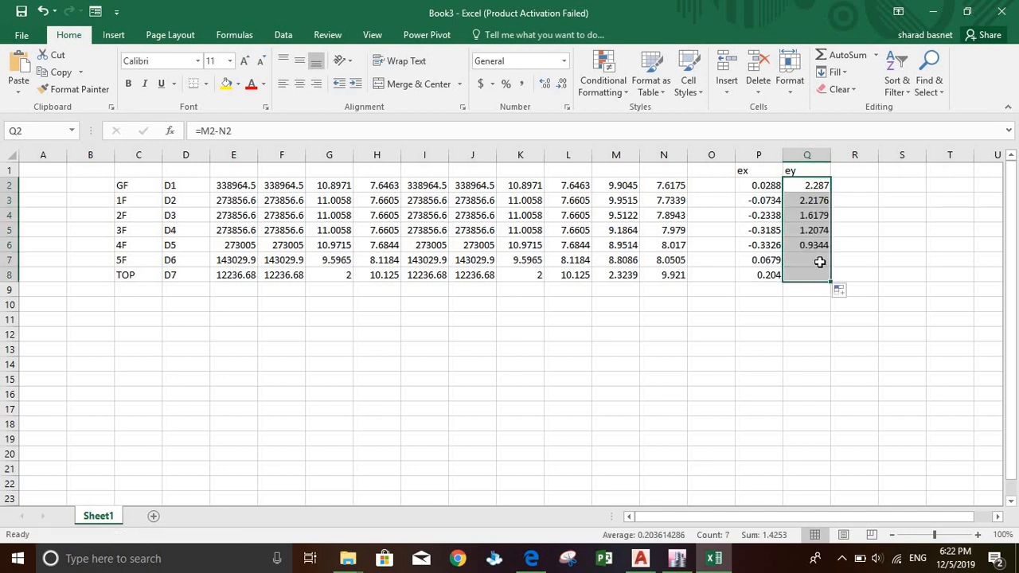
{"action": "left_click", "coordinate": [806, 201]}
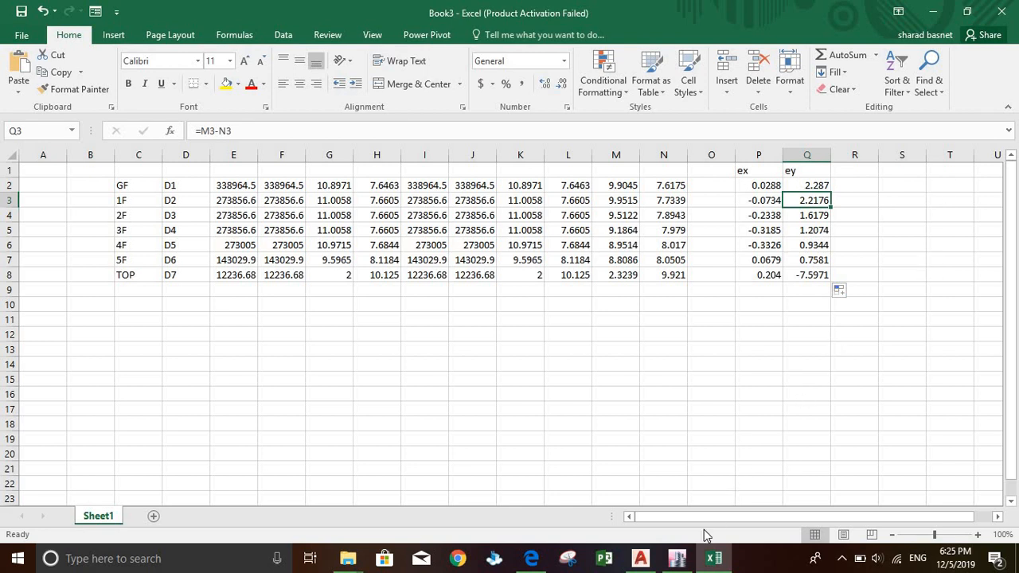
Switch to ETABS, close the Centers of Mass and Rigidity table and unlock the model, accepting deletion of the analysis results.
{"action": "left_click", "coordinate": [677, 558]}
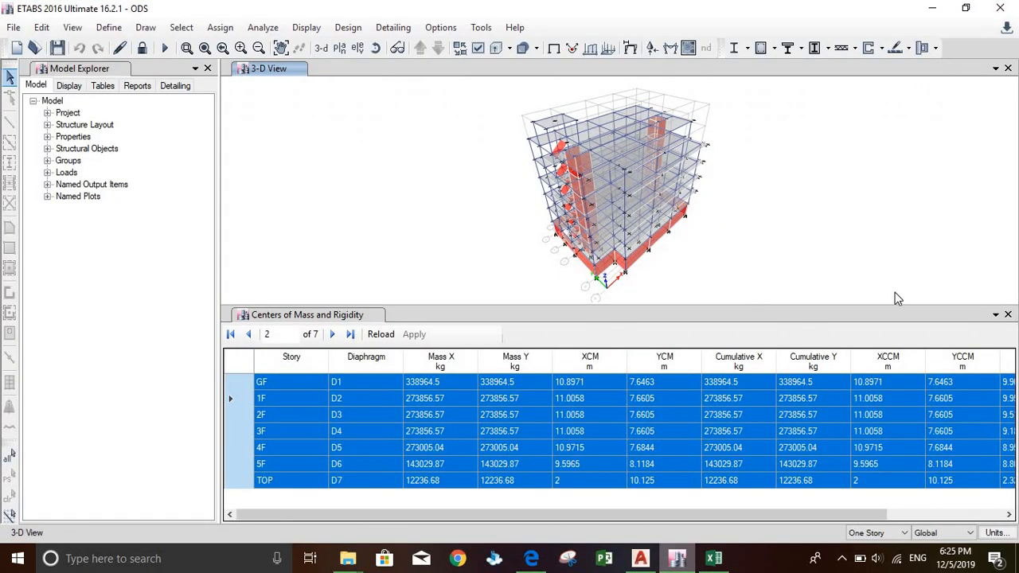
{"action": "left_click", "coordinate": [1007, 314]}
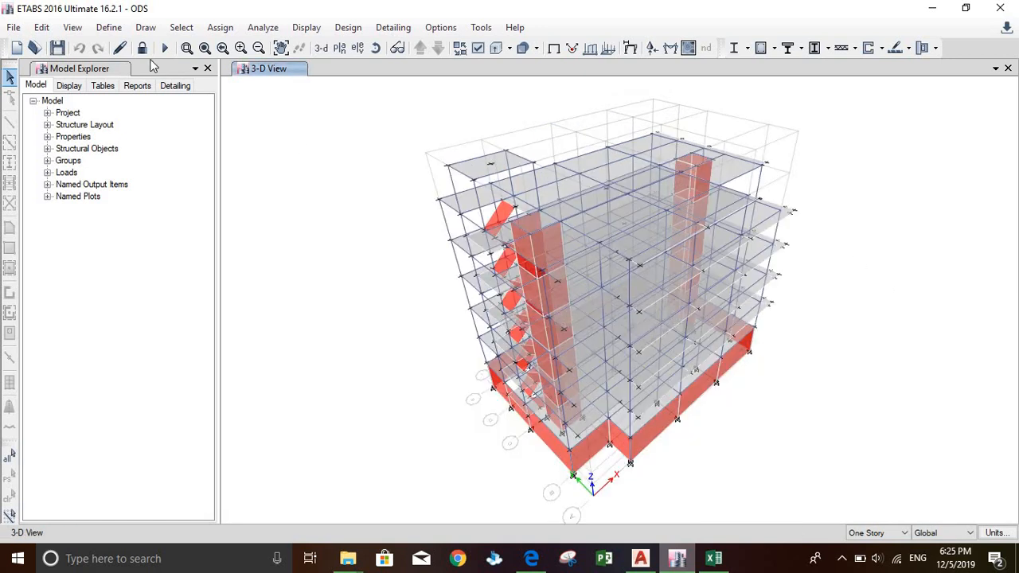
{"action": "left_click", "coordinate": [138, 48]}
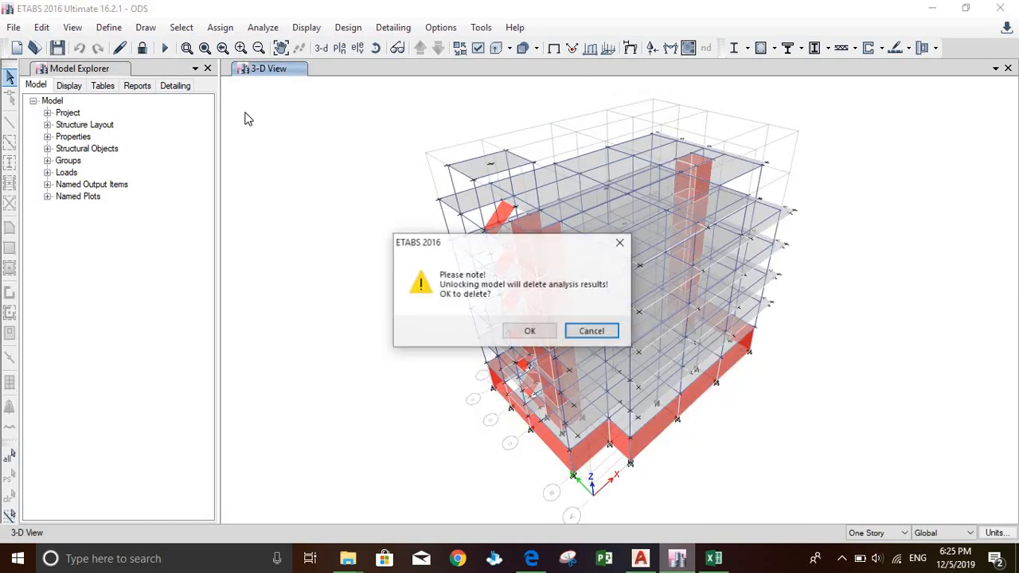
{"action": "left_click", "coordinate": [523, 336]}
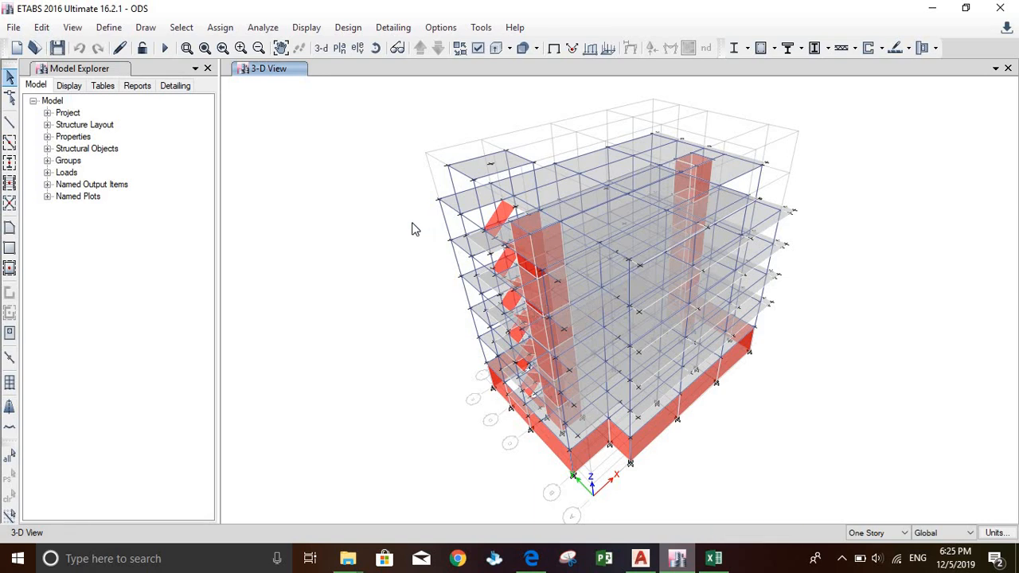
Open the eccentricity overwrites of the EQX seismic load pattern.
{"action": "left_click", "coordinate": [109, 27]}
{"action": "left_click", "coordinate": [147, 334]}
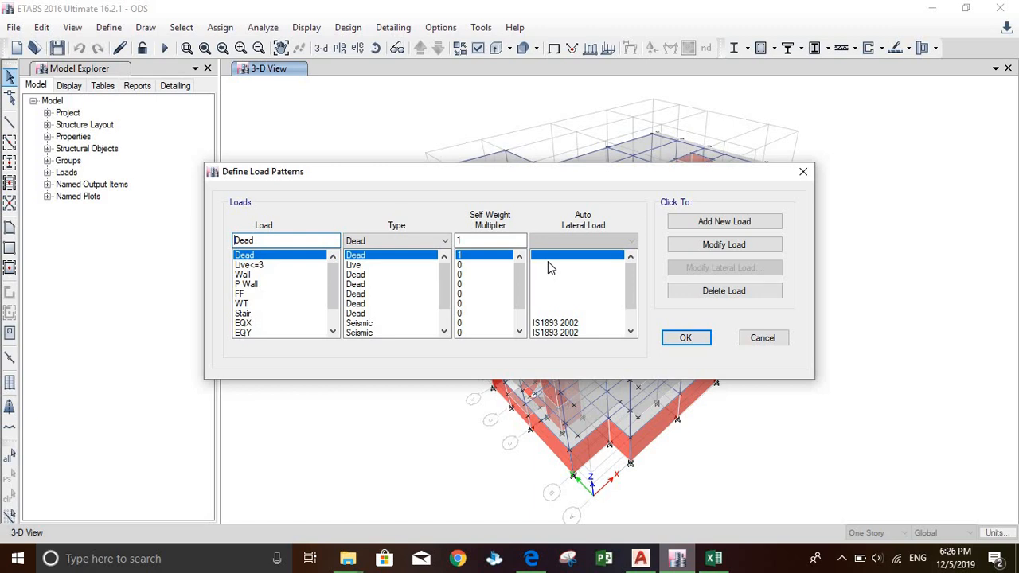
{"action": "left_click", "coordinate": [744, 252]}
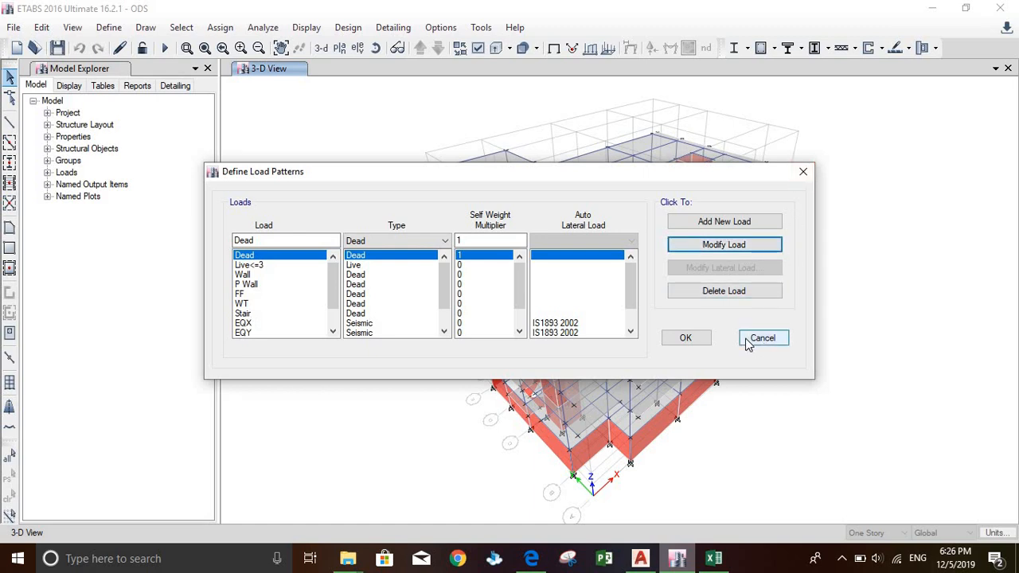
{"action": "left_click", "coordinate": [258, 322]}
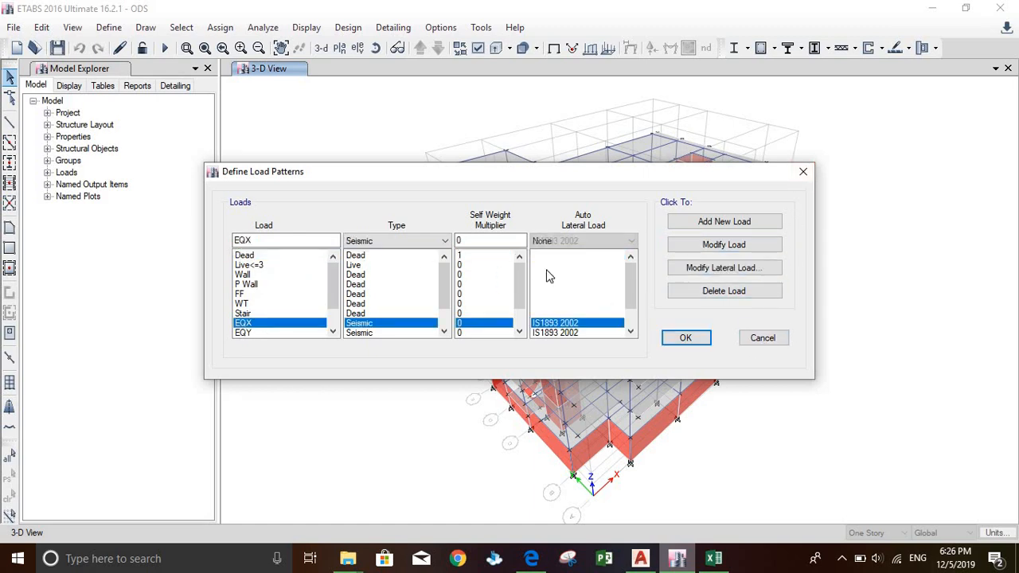
{"action": "left_click", "coordinate": [743, 273]}
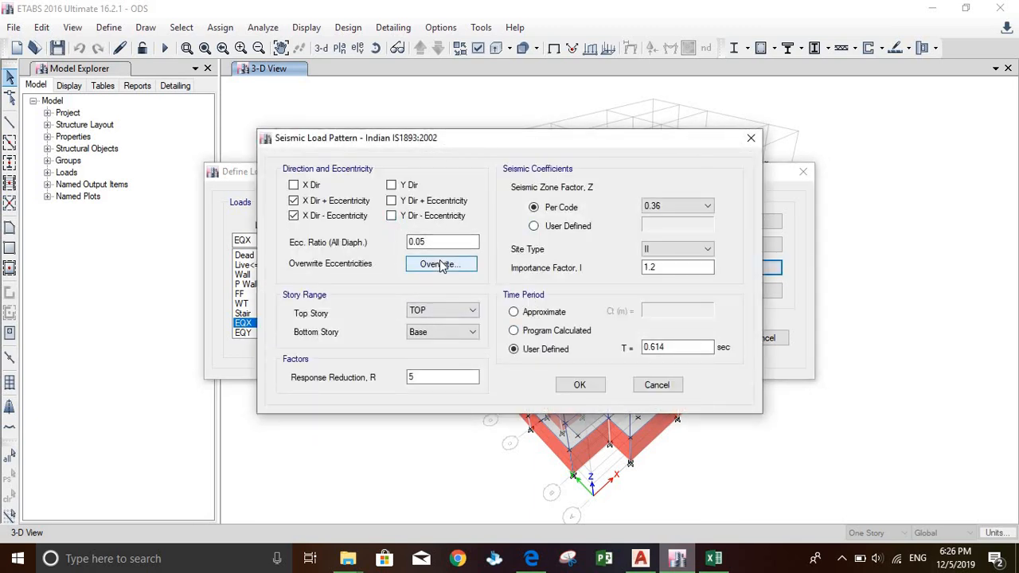
{"action": "left_click", "coordinate": [440, 264]}
{"action": "left_click_drag", "start_coordinate": [525, 150], "coordinate": [753, 105]}
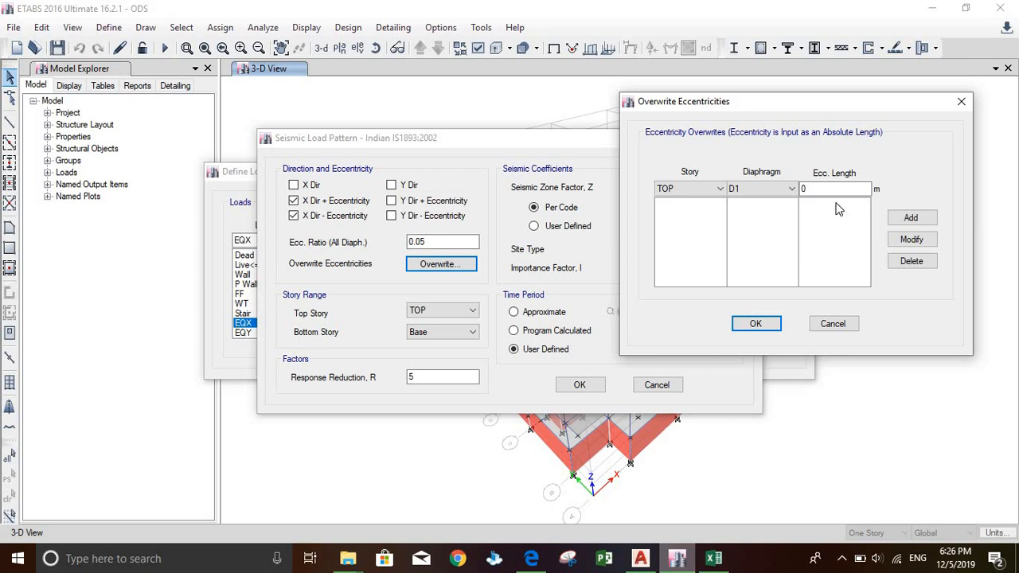
Set the laptop's power mode to Battery saver.
{"action": "left_click", "coordinate": [860, 562]}
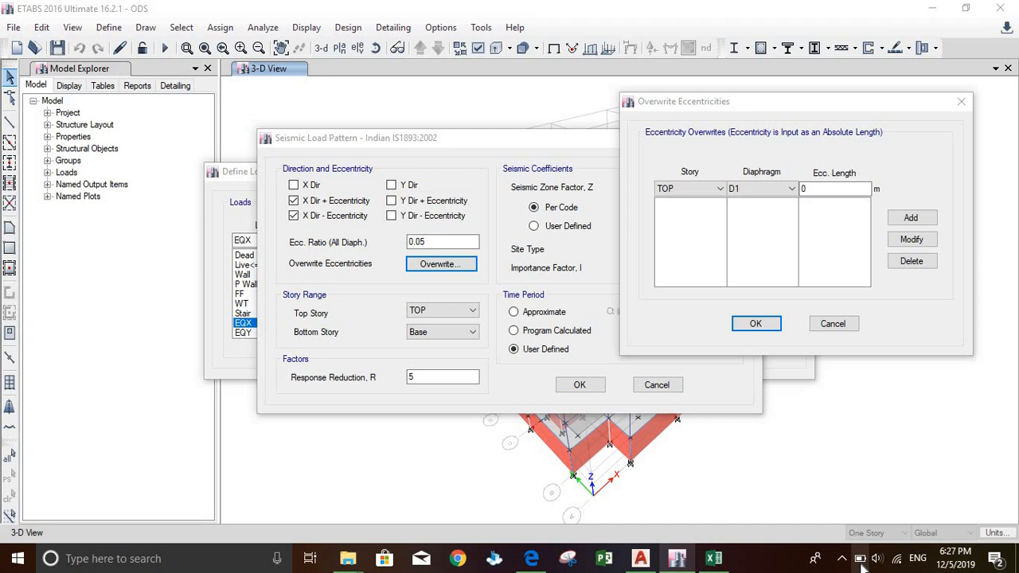
{"action": "left_click", "coordinate": [861, 563]}
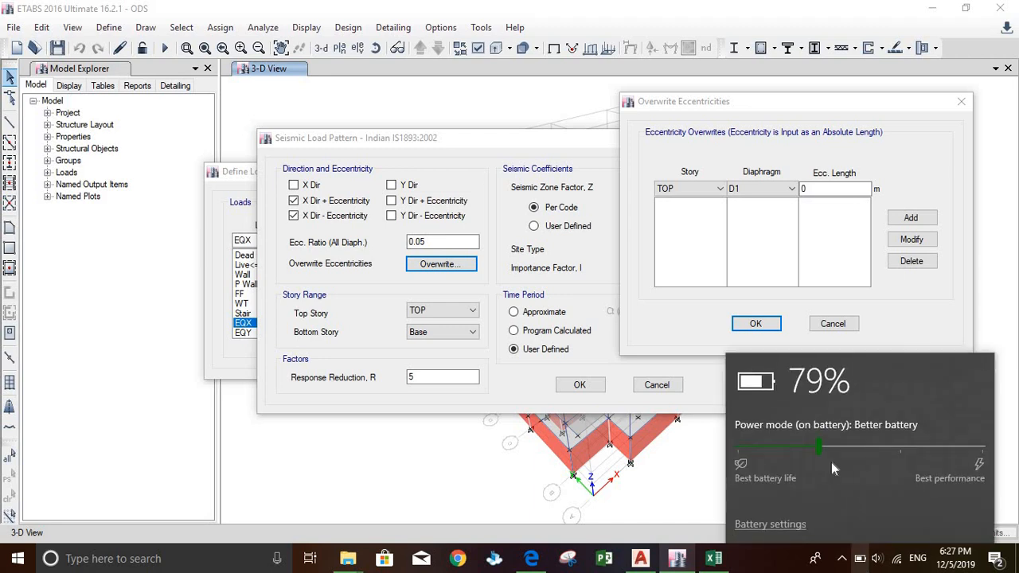
{"action": "left_click_drag", "start_coordinate": [754, 462], "coordinate": [676, 469]}
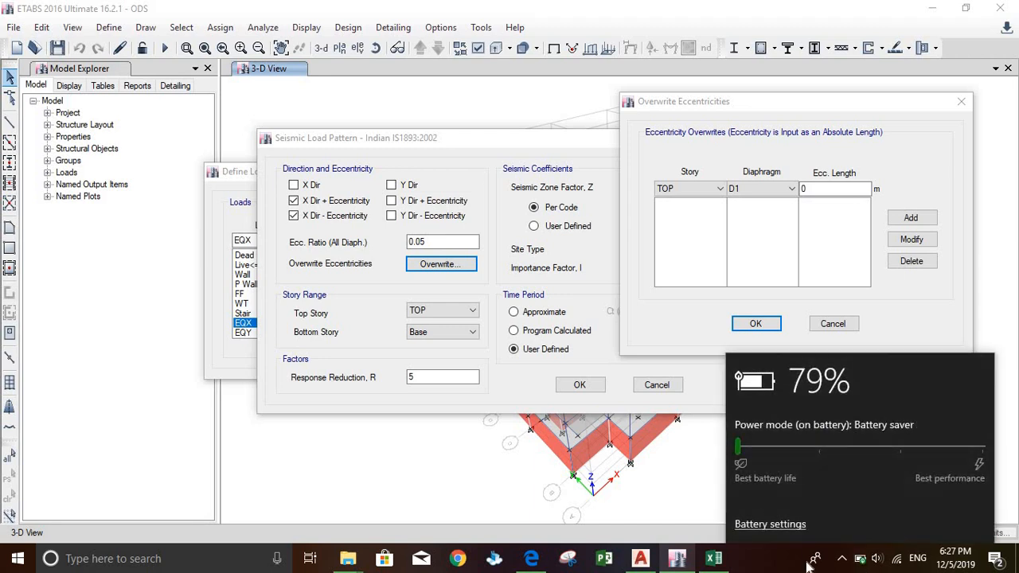
{"action": "left_click", "coordinate": [765, 570]}
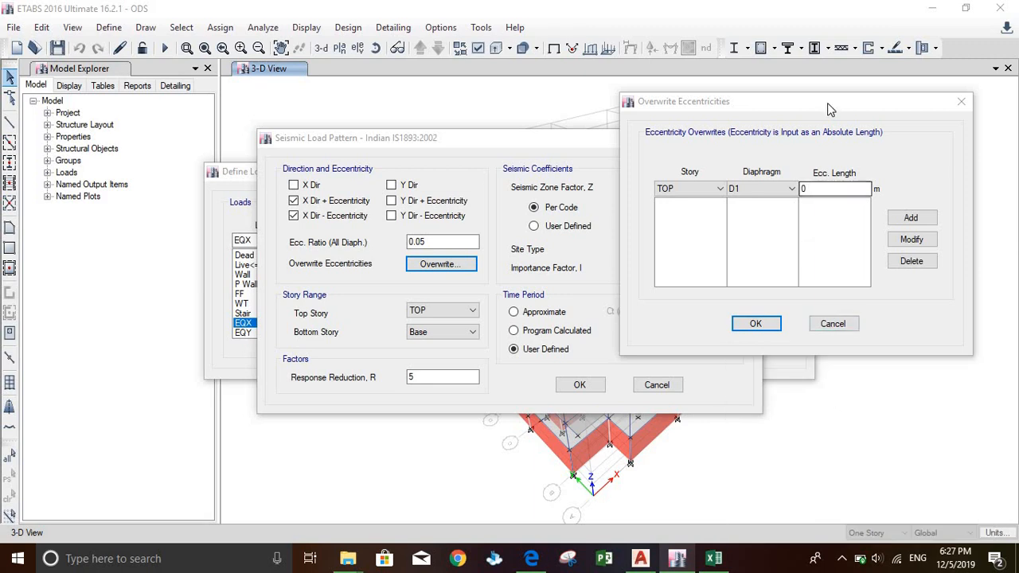
Add an eccentricity overwrite for story TOP, diaphragm D7, with the ex length of 0.204 m taken from the Excel sheet.
{"action": "left_click_drag", "start_coordinate": [830, 109], "coordinate": [844, 118]}
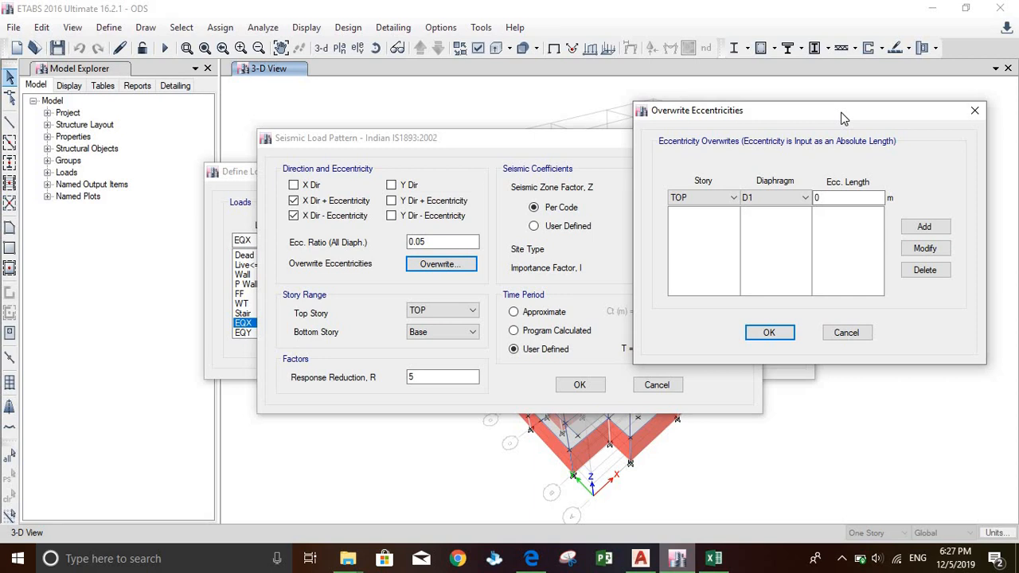
{"action": "left_click_drag", "start_coordinate": [844, 118], "coordinate": [787, 90]}
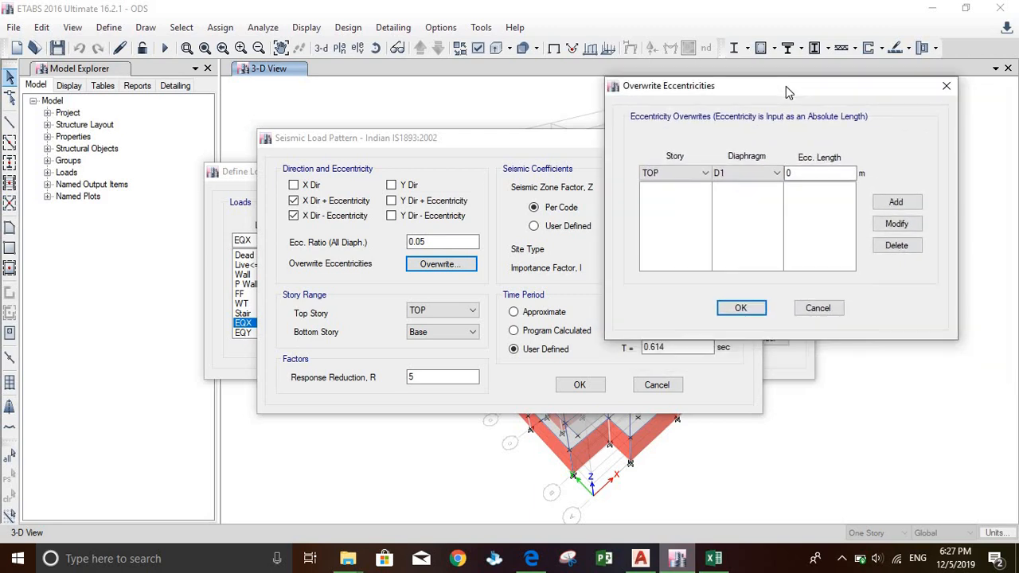
{"action": "left_click", "coordinate": [695, 174]}
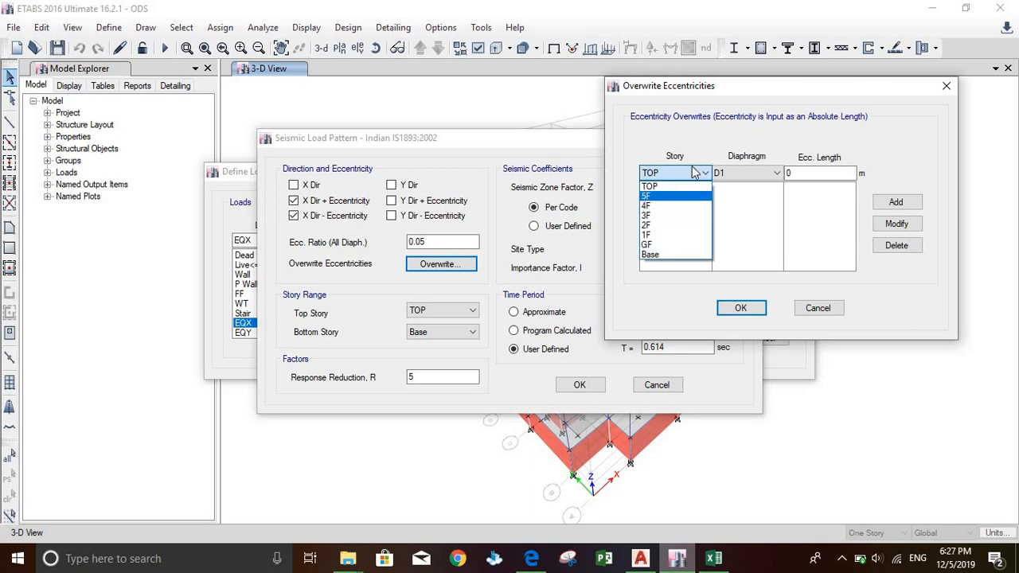
{"action": "left_click", "coordinate": [736, 170]}
{"action": "left_click", "coordinate": [735, 170]}
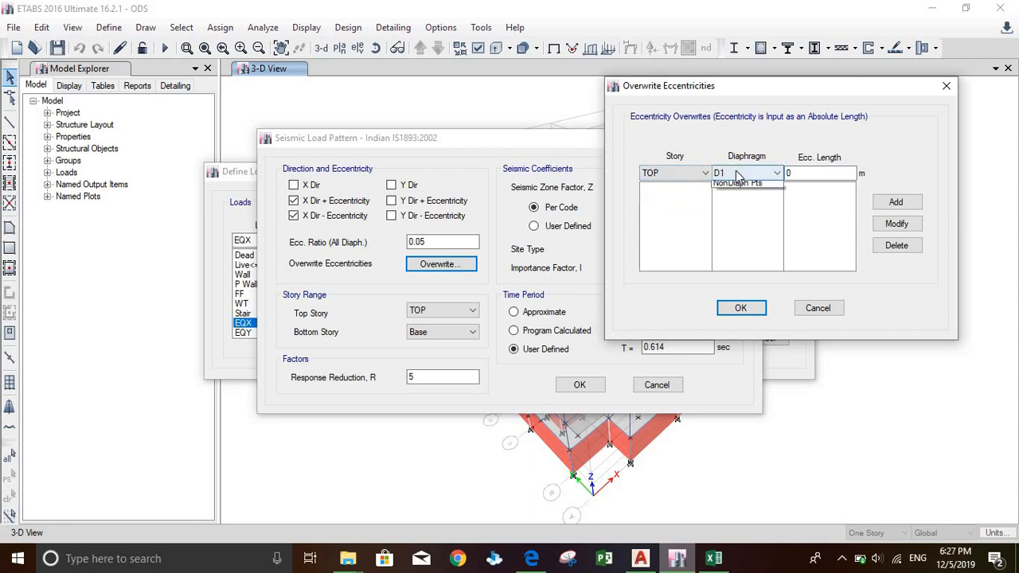
{"action": "left_click", "coordinate": [726, 244]}
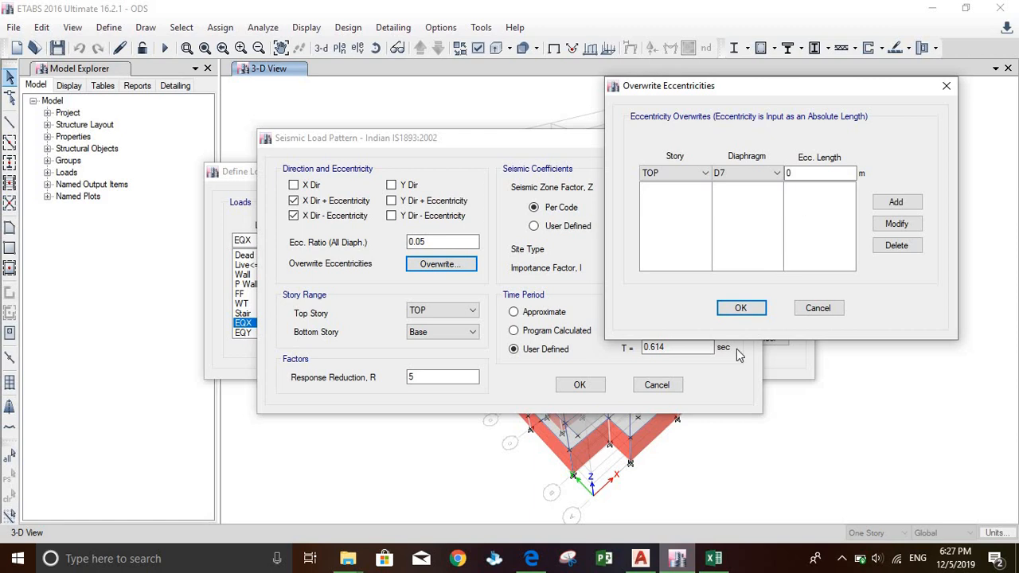
{"action": "left_click", "coordinate": [710, 559]}
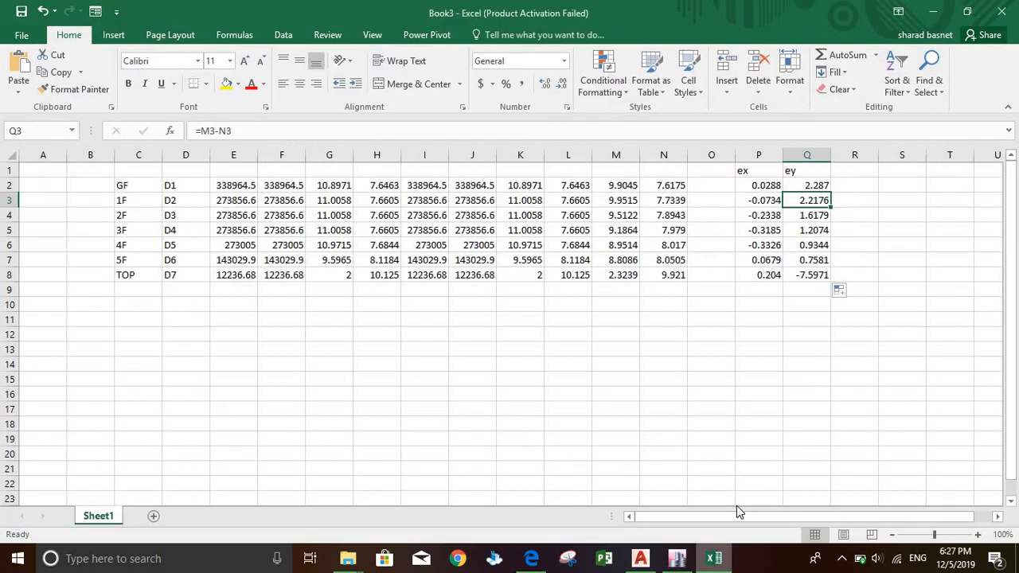
{"action": "left_click", "coordinate": [760, 277]}
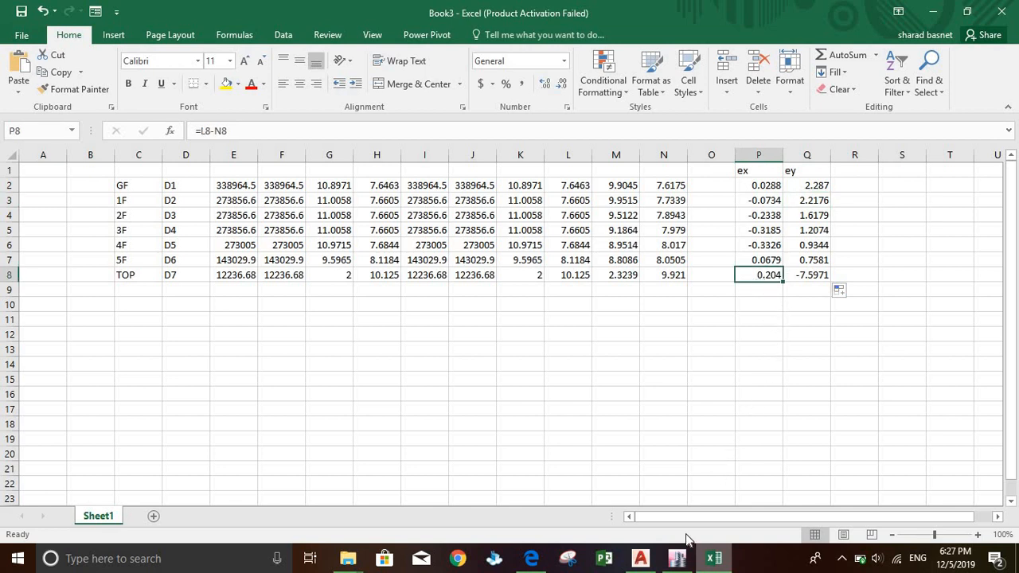
{"action": "left_click", "coordinate": [677, 560]}
{"action": "left_click", "coordinate": [813, 173]}
{"action": "type", "text": ".204"}
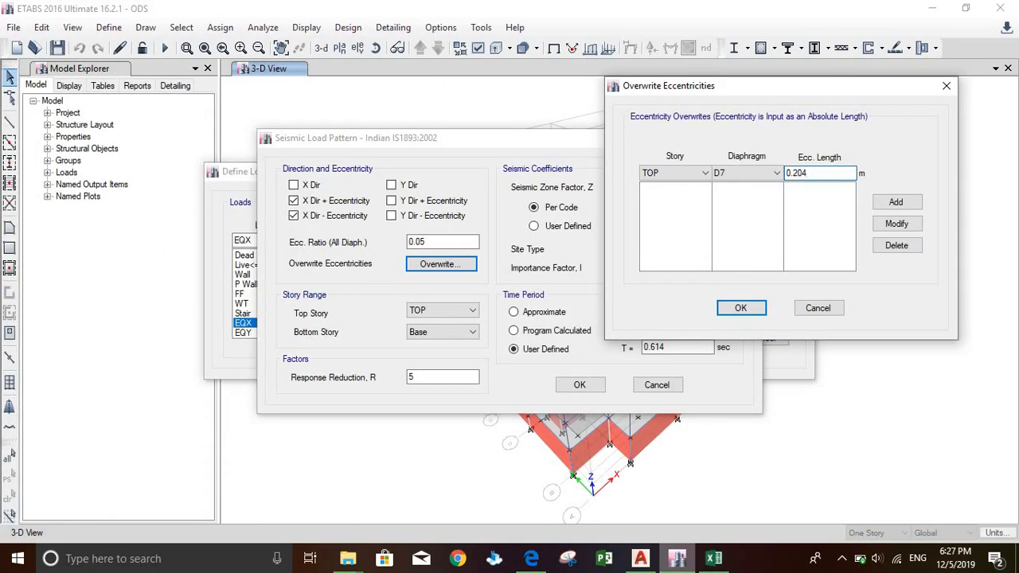
{"action": "left_click", "coordinate": [895, 202]}
Add an eccentricity overwrite for story 5F, diaphragm D6, with the ex length of 0.0679 m taken from the Excel sheet.
{"action": "left_click", "coordinate": [686, 175]}
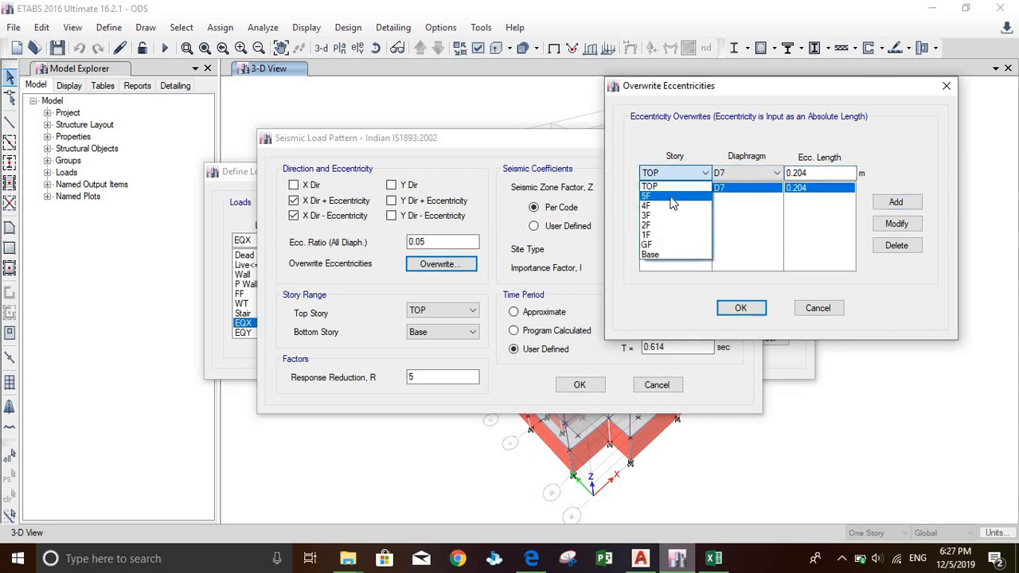
{"action": "left_click", "coordinate": [669, 205]}
{"action": "left_click", "coordinate": [748, 173]}
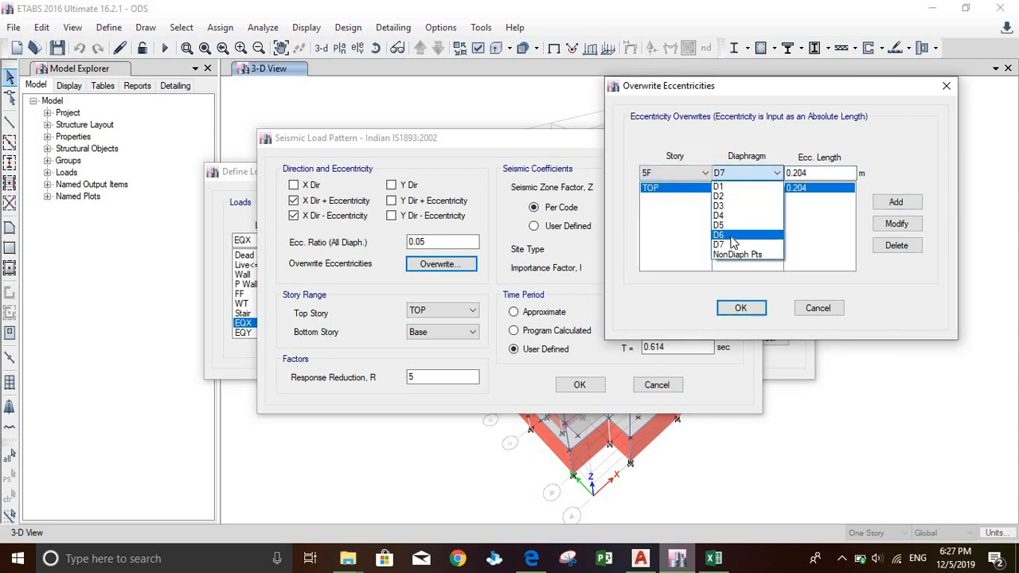
{"action": "left_click", "coordinate": [756, 236]}
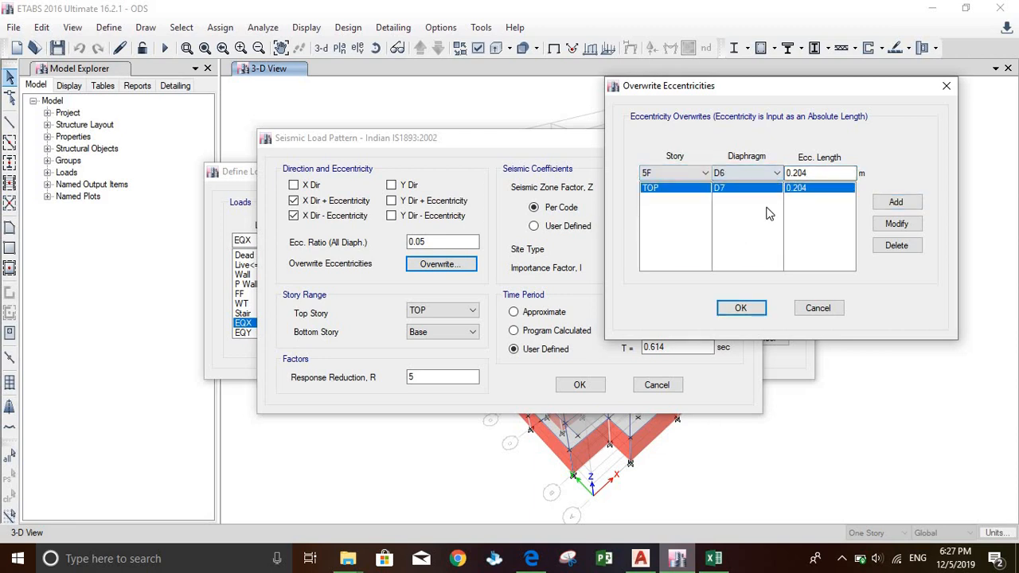
{"action": "left_click", "coordinate": [714, 558]}
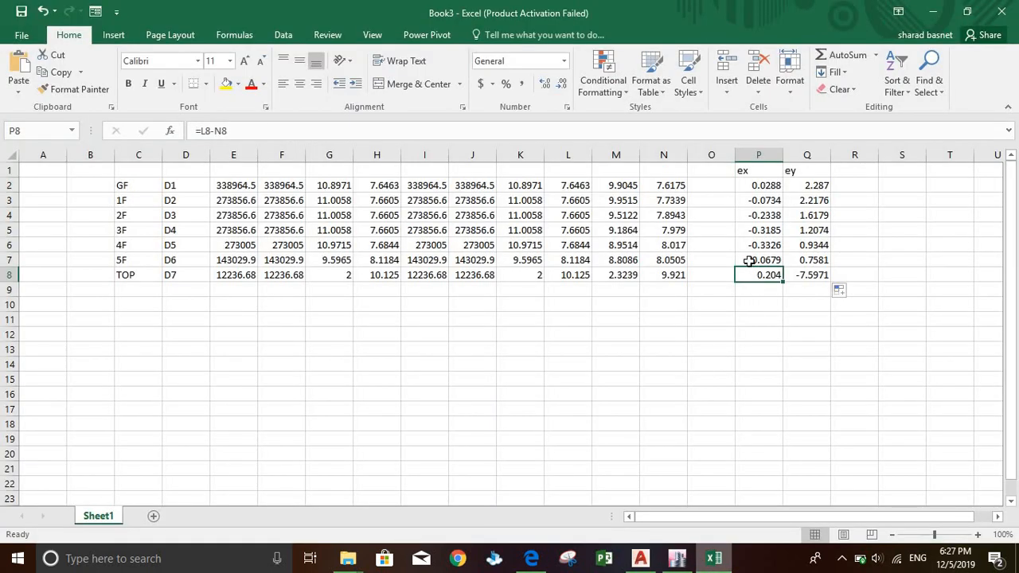
{"action": "left_click", "coordinate": [750, 261]}
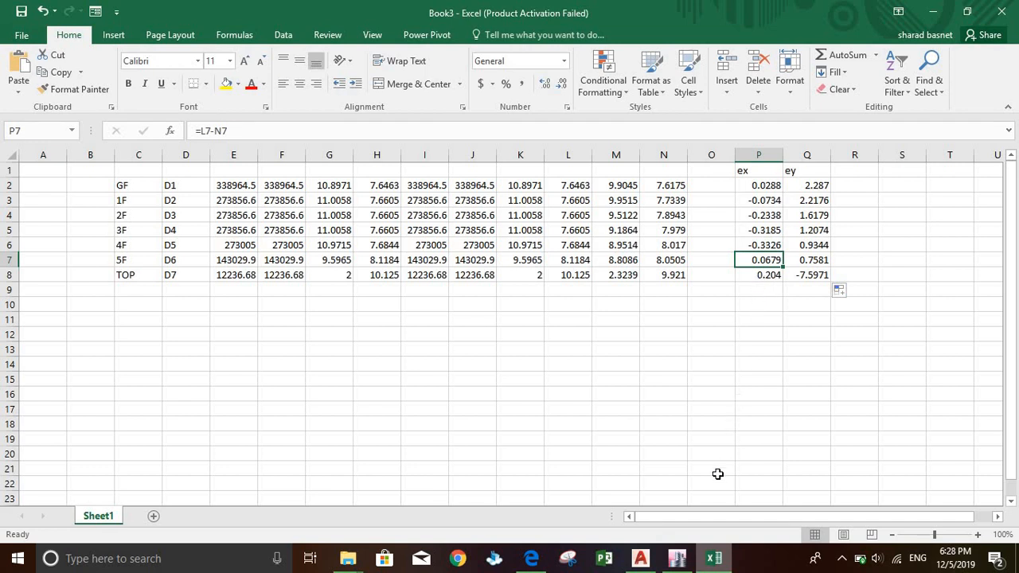
{"action": "left_click", "coordinate": [679, 561]}
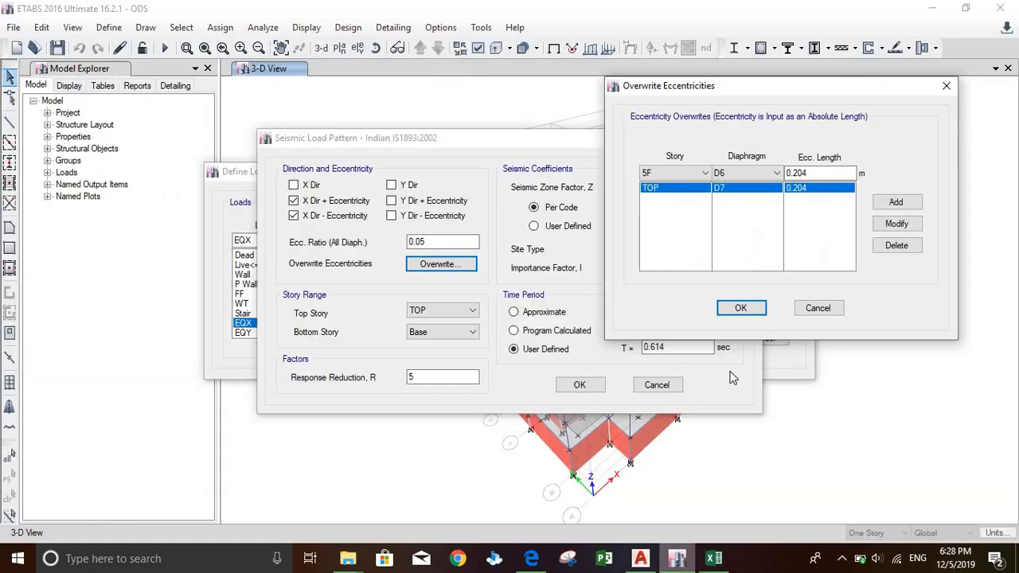
{"action": "left_click", "coordinate": [816, 173]}
{"action": "key", "text": "BackSpace"}
{"action": "key", "text": "BackSpace"}
{"action": "key", "text": "BackSpace"}
{"action": "key", "text": "BackSpace"}
{"action": "key", "text": "BackSpace"}
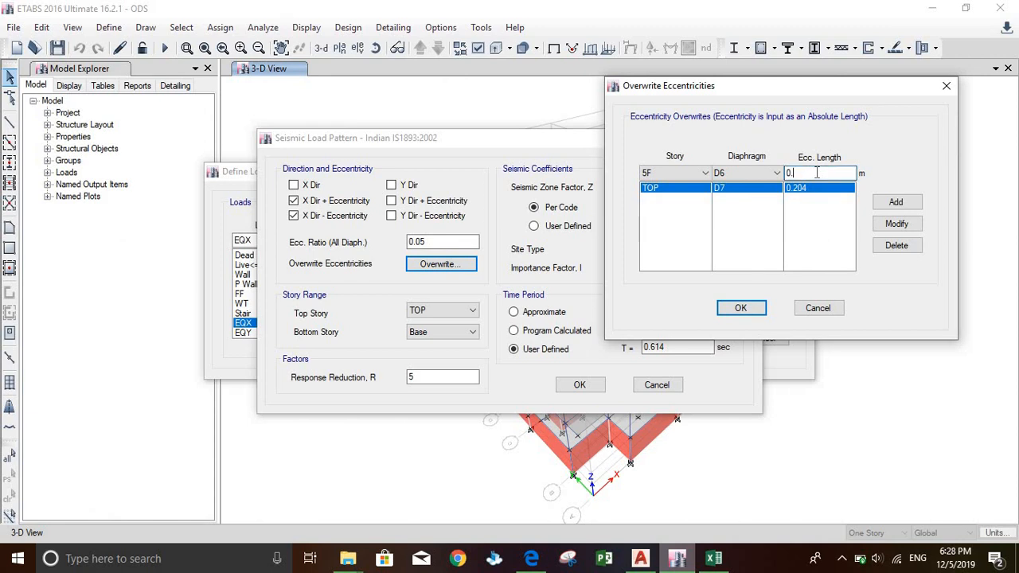
{"action": "type", "text": "0.0679"}
{"action": "left_click", "coordinate": [715, 559]}
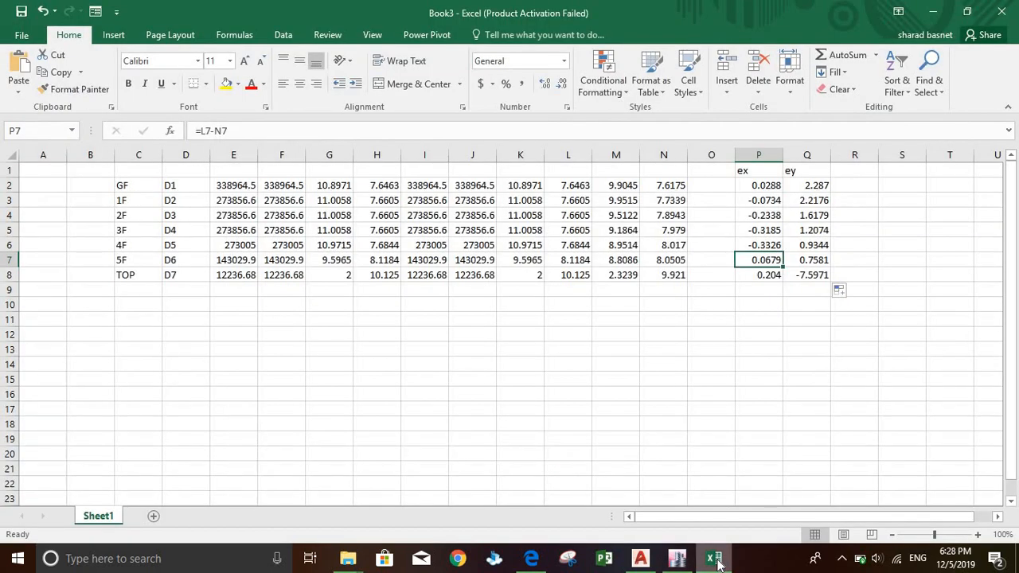
{"action": "left_click", "coordinate": [677, 559]}
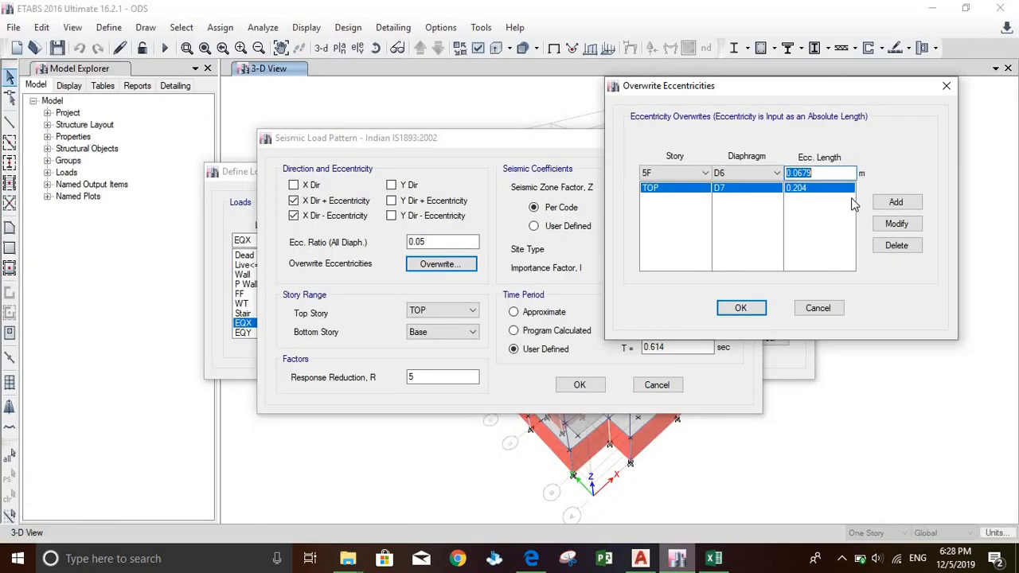
{"action": "left_click", "coordinate": [896, 203]}
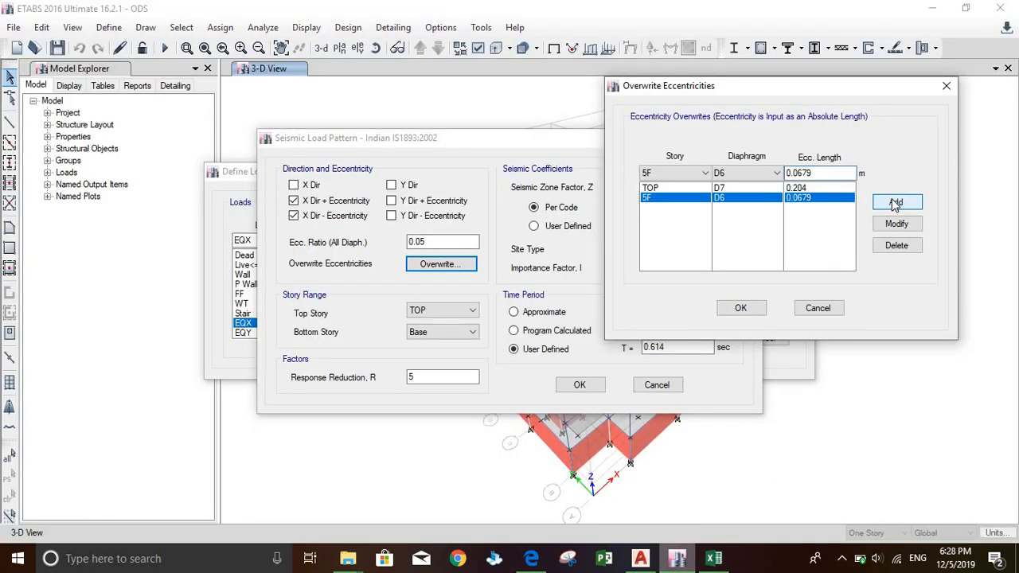
Choose story 4F and diaphragm D5 for another eccentricity overwrite.
{"action": "left_click", "coordinate": [705, 172]}
{"action": "left_click", "coordinate": [671, 208]}
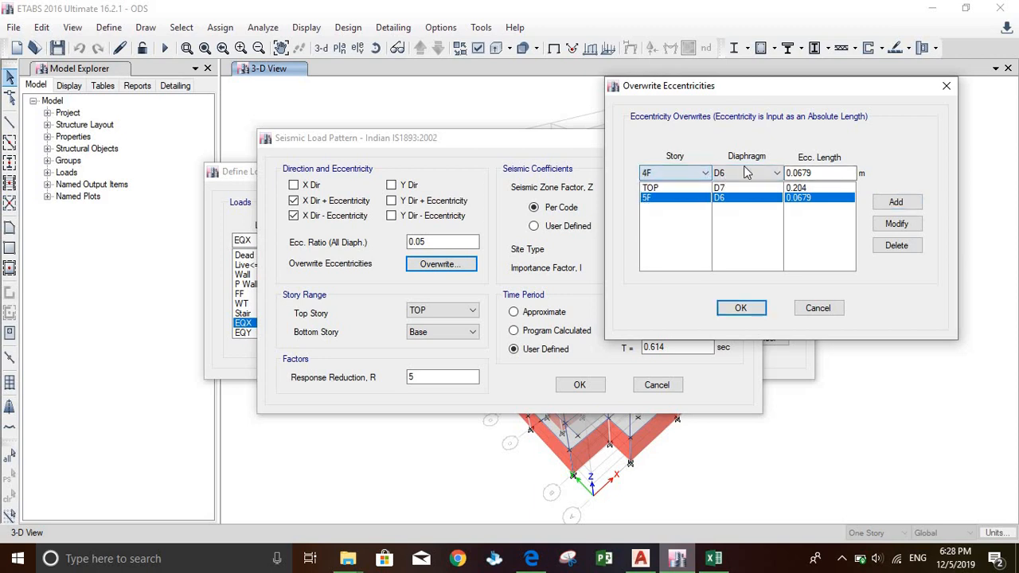
{"action": "left_click", "coordinate": [754, 173]}
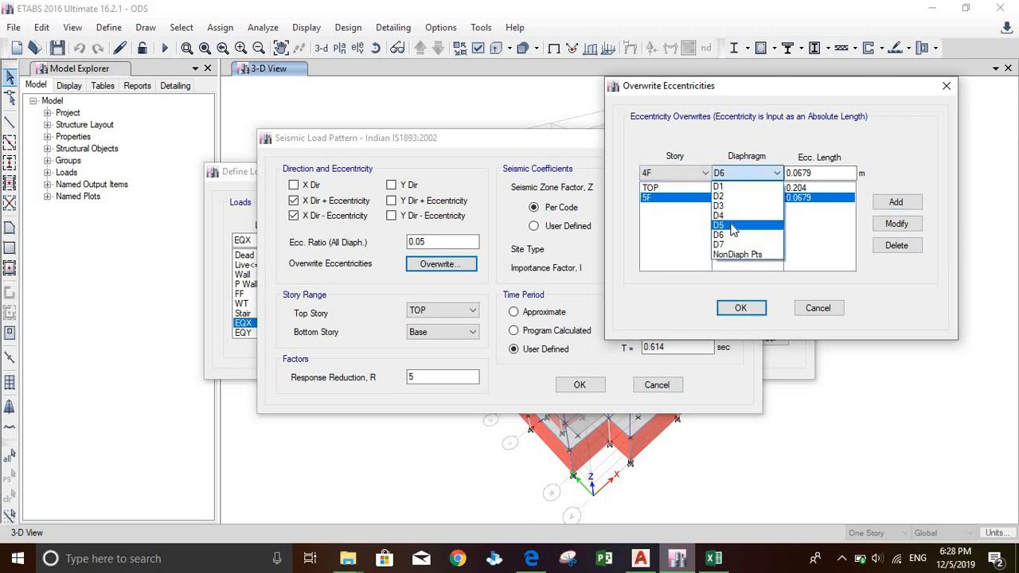
{"action": "left_click", "coordinate": [733, 227]}
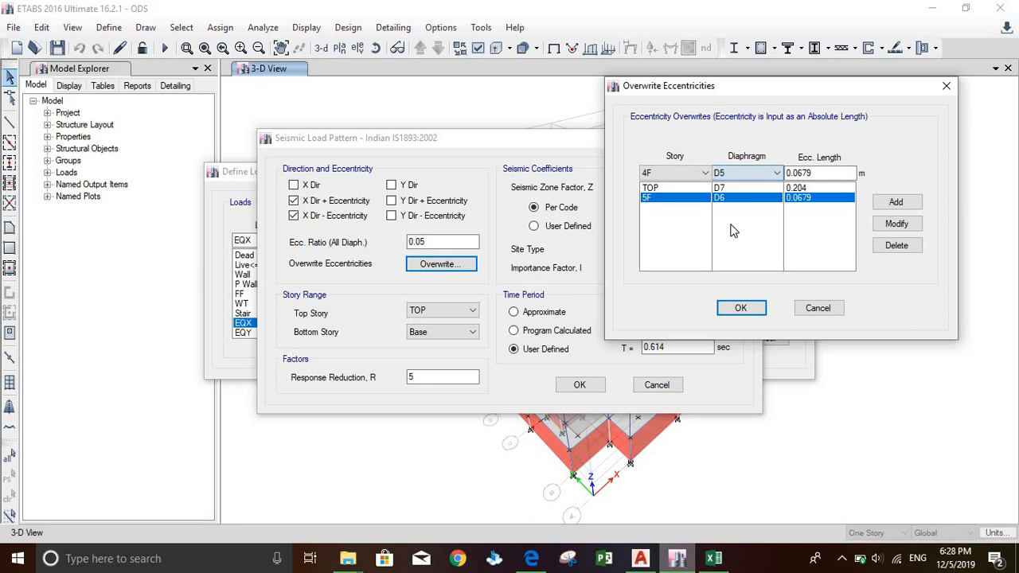
{"action": "left_click", "coordinate": [819, 172]}
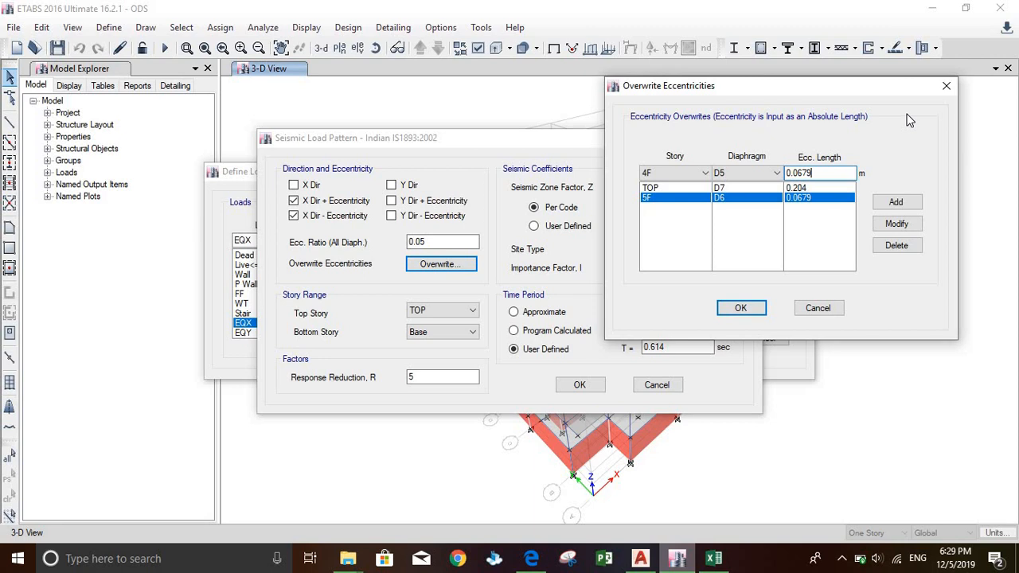
Discard the eccentricity overwrites and close the EQX seismic load and load pattern definitions without saving.
{"action": "left_click", "coordinate": [946, 86]}
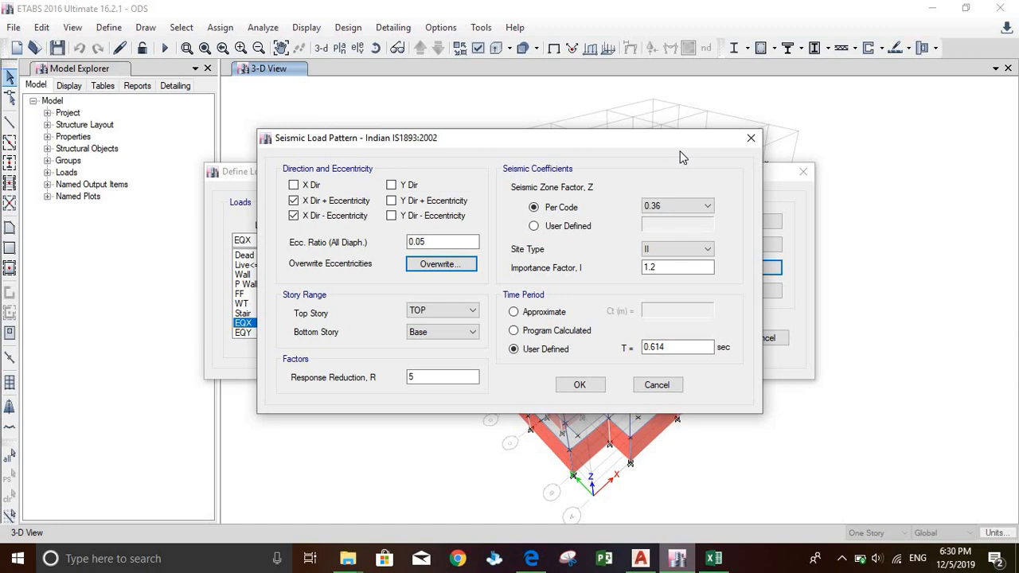
{"action": "left_click", "coordinate": [751, 140]}
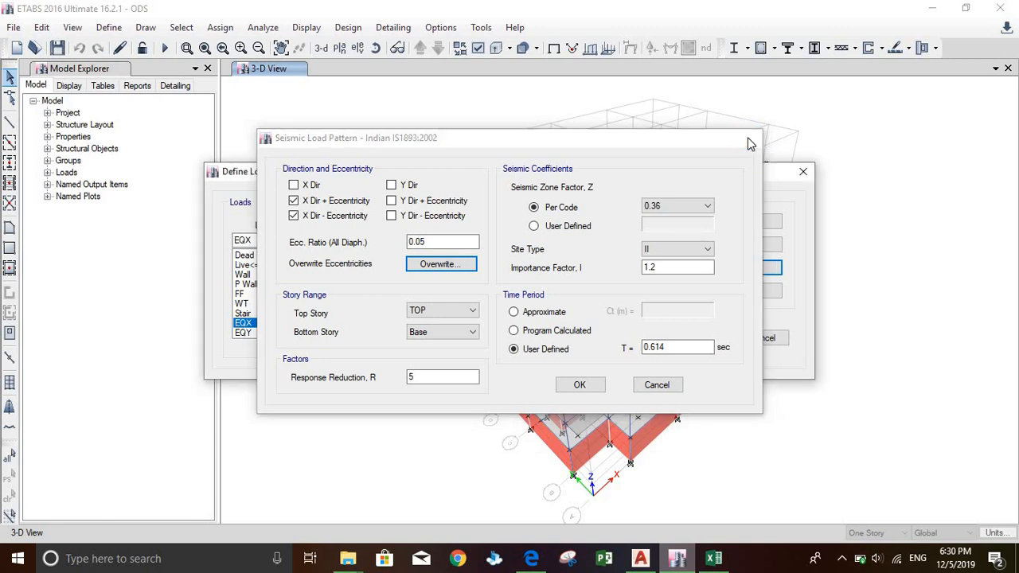
{"action": "left_click", "coordinate": [803, 173]}
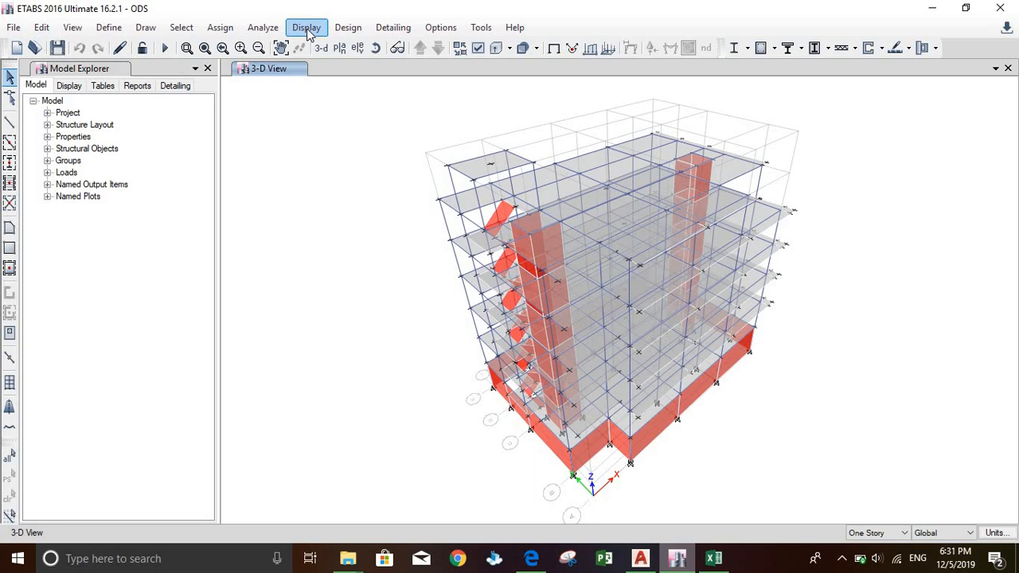
{"action": "left_click", "coordinate": [347, 29]}
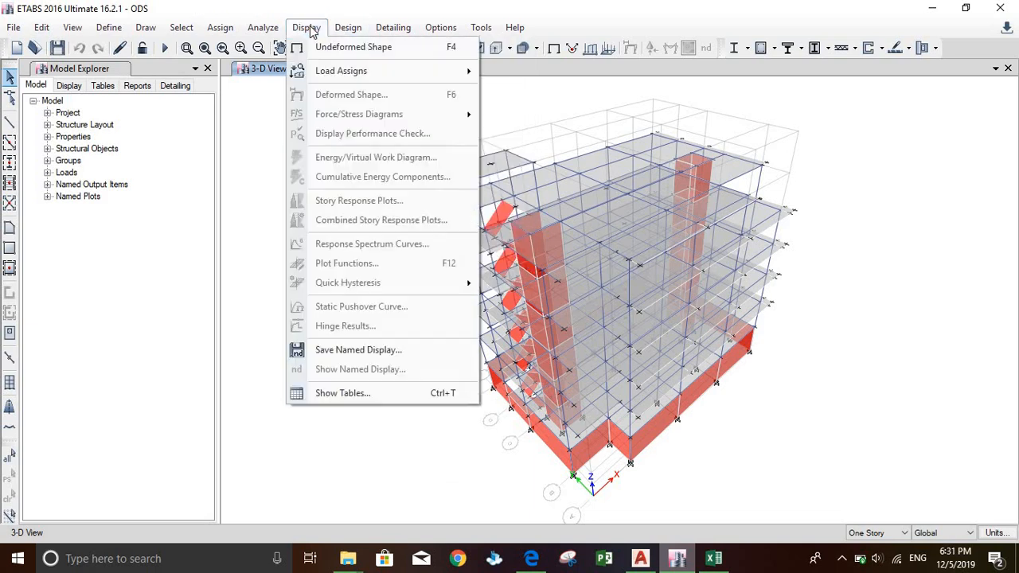
Run the structural analysis of the building model.
{"action": "left_click", "coordinate": [310, 29]}
{"action": "left_click", "coordinate": [309, 28]}
{"action": "left_click", "coordinate": [167, 47]}
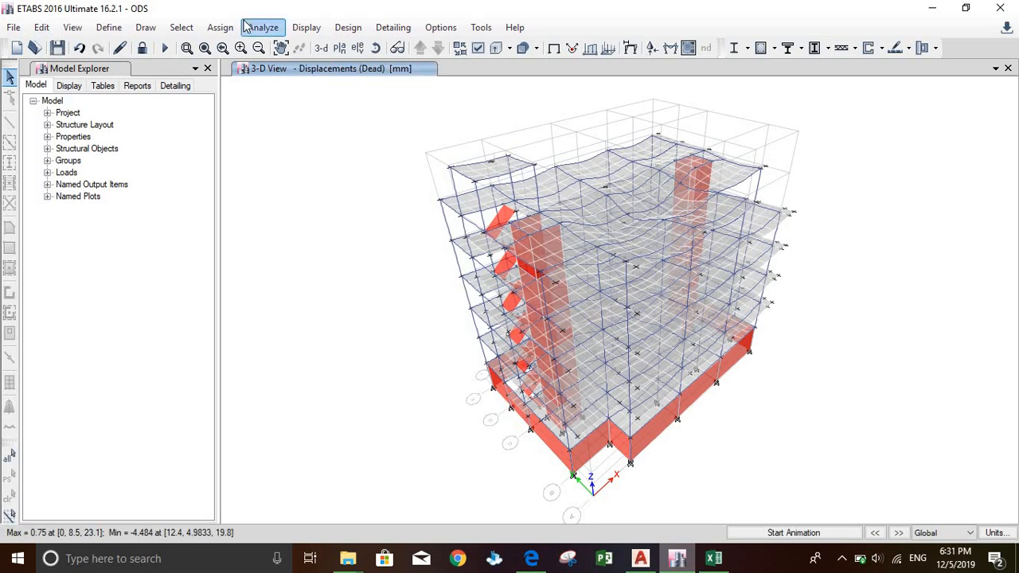
Open the results table selection, list the displacement, reaction and modal tables, and deselect Centers of Mass and Rigidity.
{"action": "left_click", "coordinate": [304, 29]}
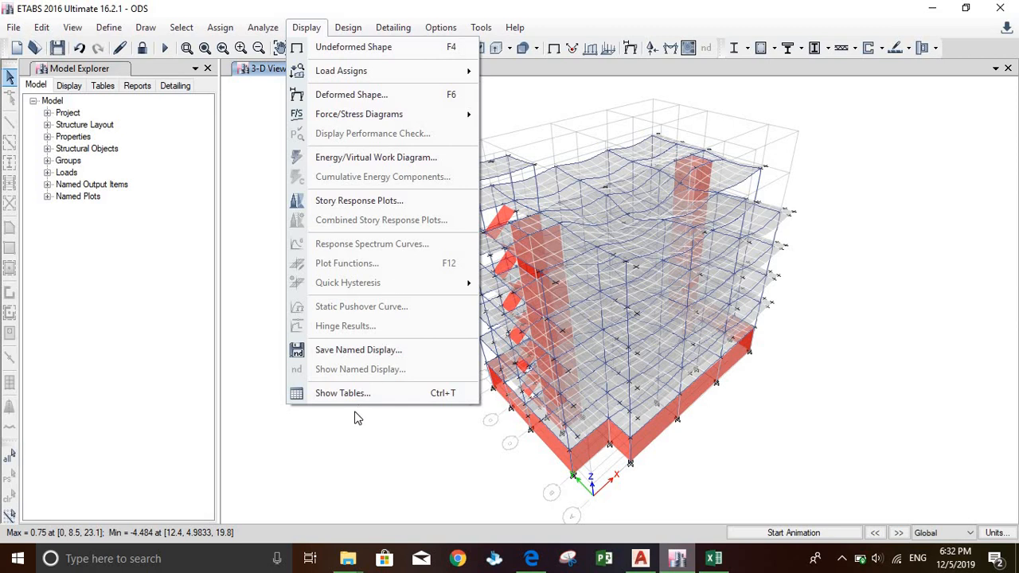
{"action": "left_click", "coordinate": [371, 392]}
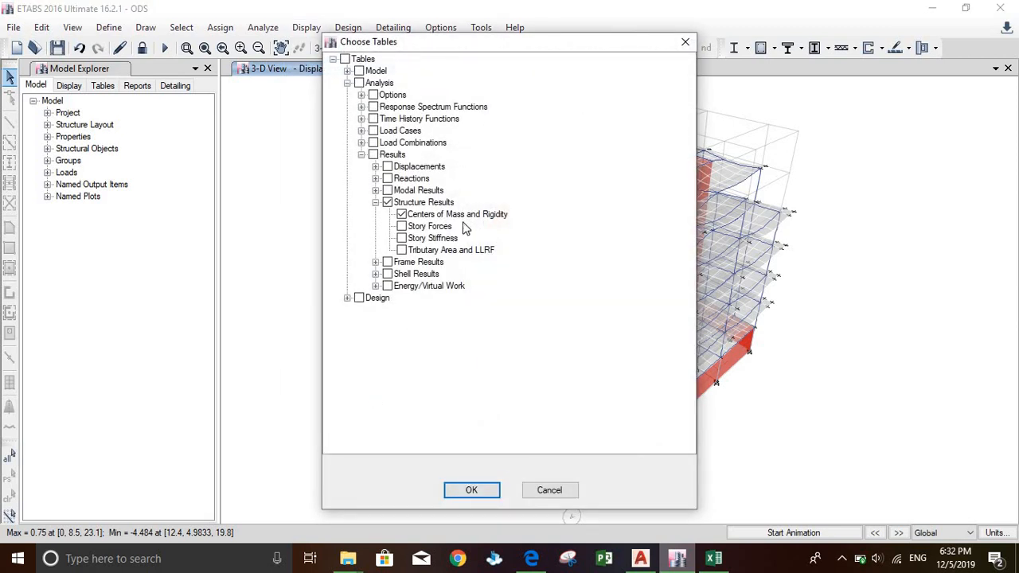
{"action": "left_click", "coordinate": [375, 190]}
{"action": "left_click", "coordinate": [374, 178]}
{"action": "left_click", "coordinate": [375, 166]}
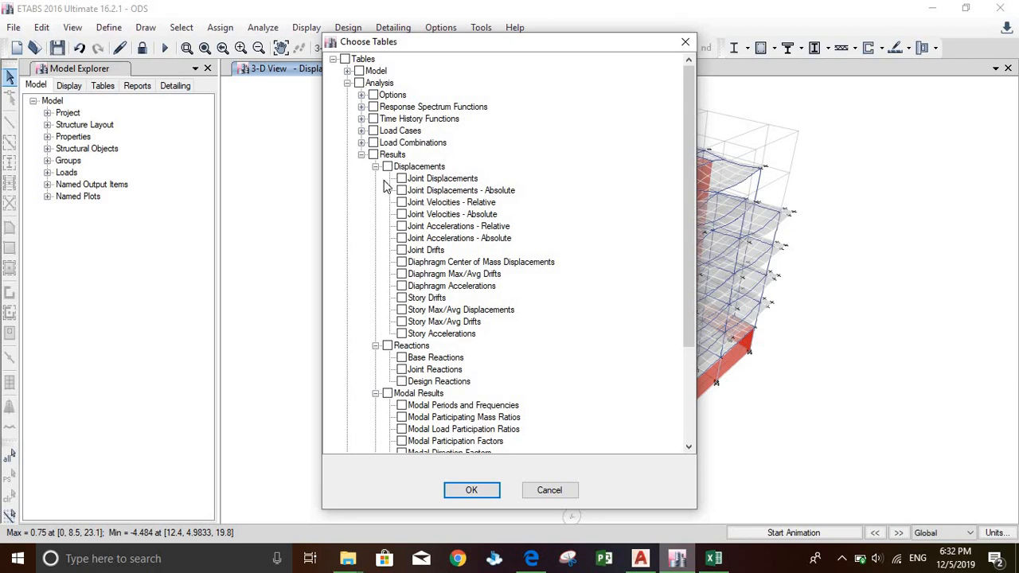
{"action": "scroll", "coordinate": [548, 314], "scroll_direction": "down", "scroll_amount": 2}
{"action": "scroll", "coordinate": [549, 314], "scroll_direction": "down", "scroll_amount": 2}
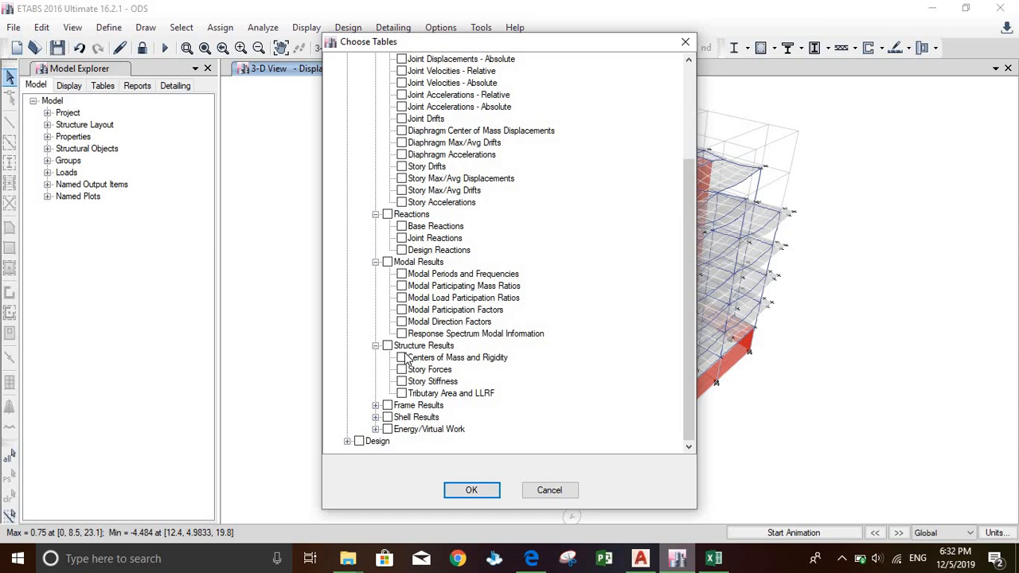
Choose Base Reactions as the only results table, collapse the unneeded result groups and show the table.
{"action": "left_click", "coordinate": [402, 227]}
{"action": "left_click", "coordinate": [375, 264]}
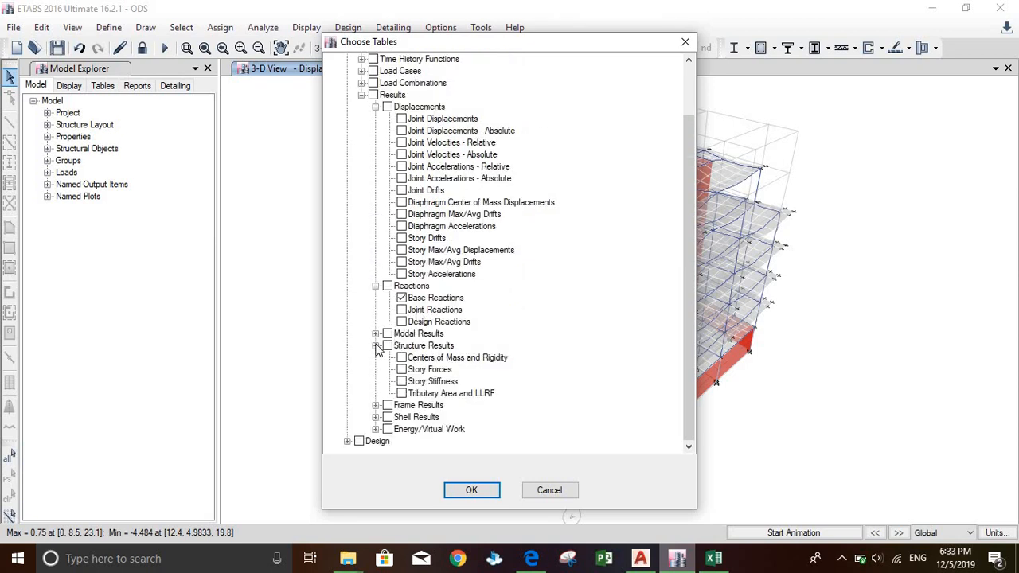
{"action": "left_click", "coordinate": [375, 345]}
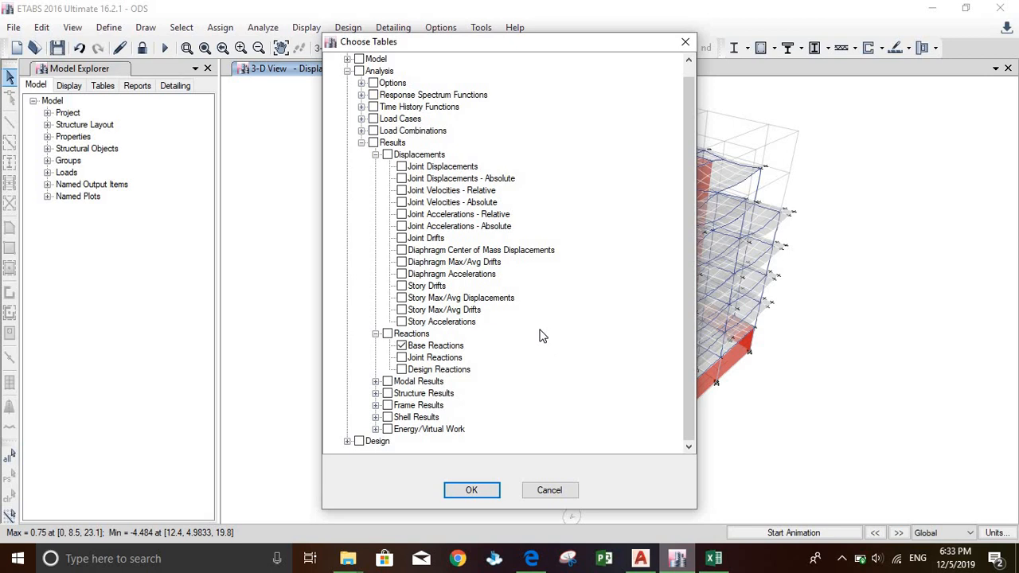
{"action": "left_click", "coordinate": [377, 155]}
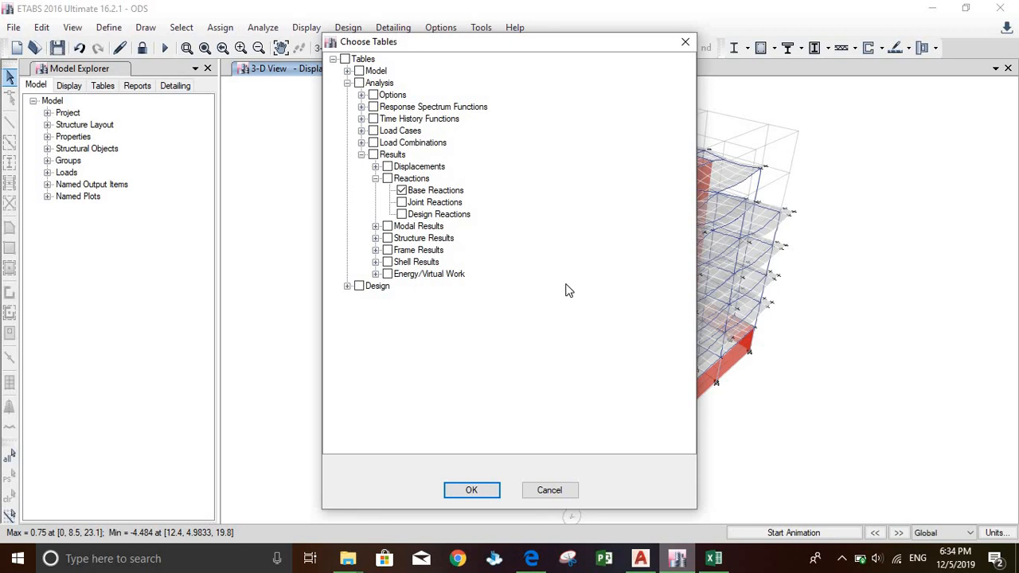
{"action": "left_click", "coordinate": [471, 489]}
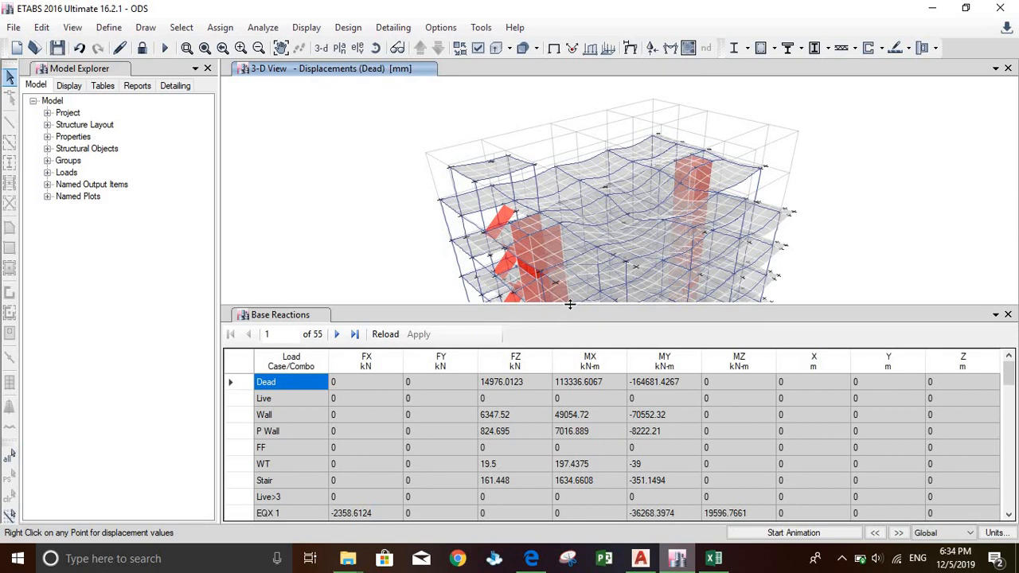
Enlarge the Base Reactions table and review the reactions for all load cases and combinations.
{"action": "left_click_drag", "start_coordinate": [569, 304], "coordinate": [563, 283]}
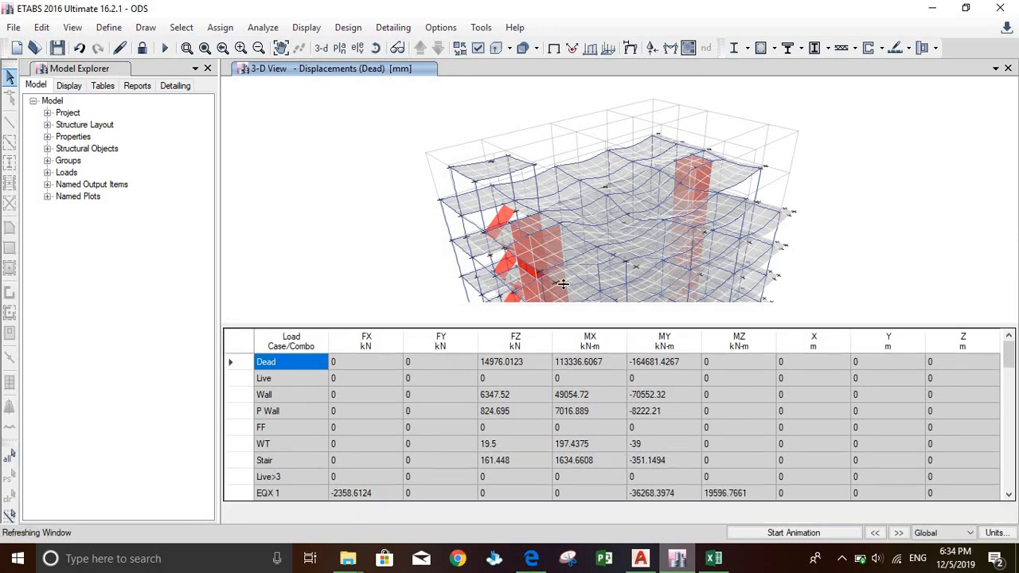
{"action": "scroll", "coordinate": [458, 434], "scroll_direction": "down", "scroll_amount": 3}
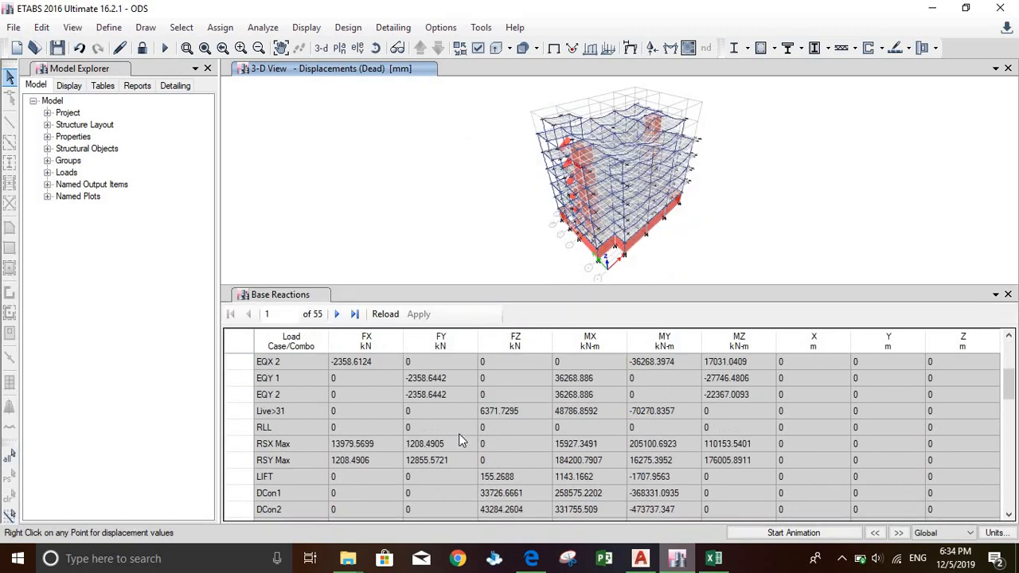
{"action": "scroll", "coordinate": [538, 432], "scroll_direction": "up", "scroll_amount": 3}
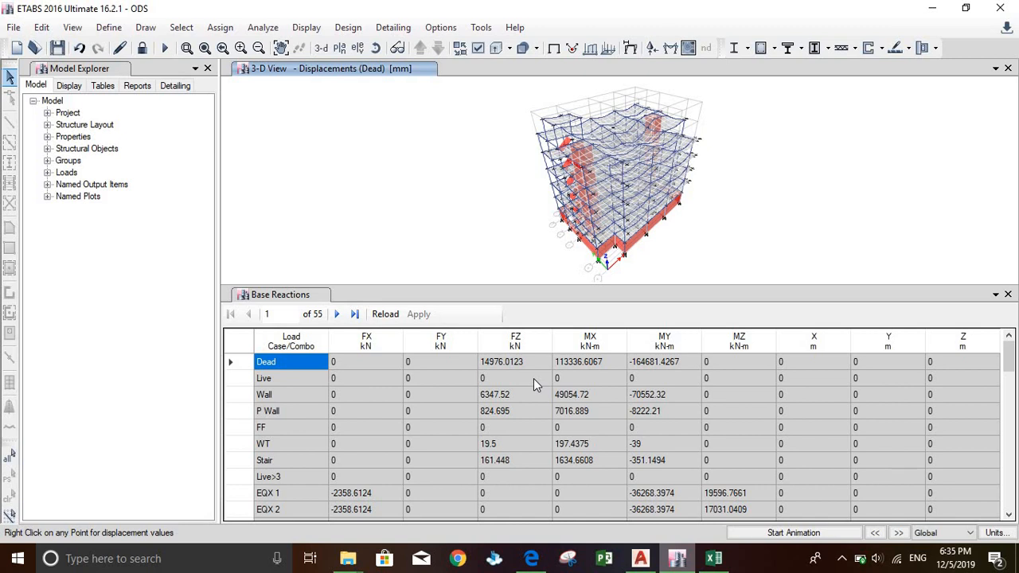
{"action": "scroll", "coordinate": [524, 433], "scroll_direction": "down", "scroll_amount": 15}
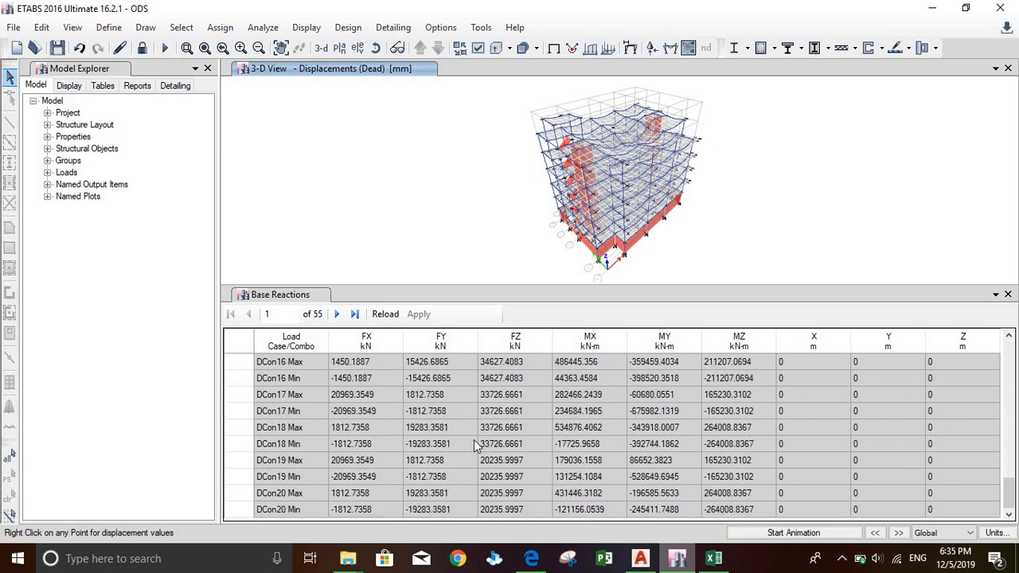
{"action": "scroll", "coordinate": [475, 445], "scroll_direction": "up", "scroll_amount": 15}
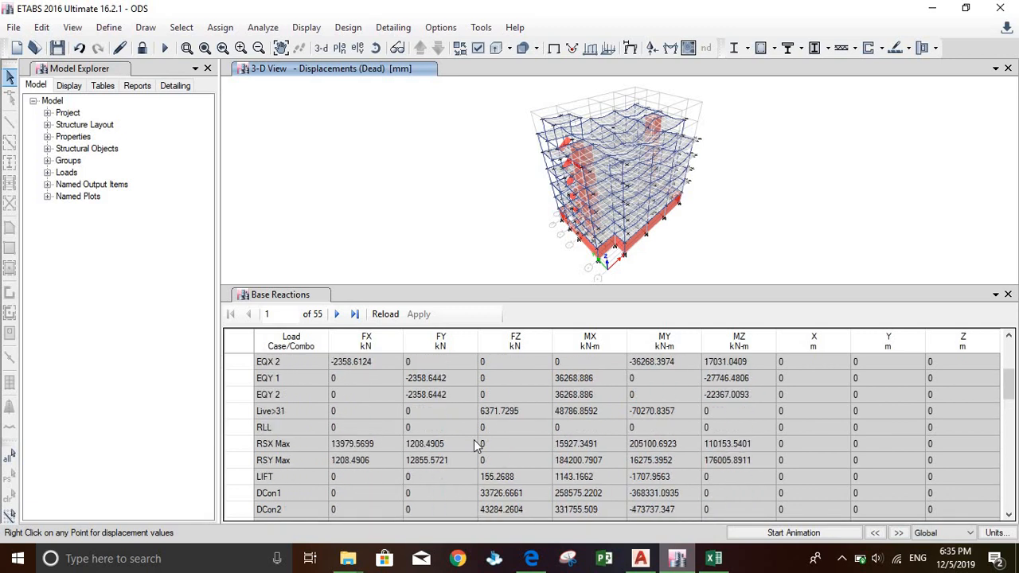
{"action": "left_click", "coordinate": [241, 348]}
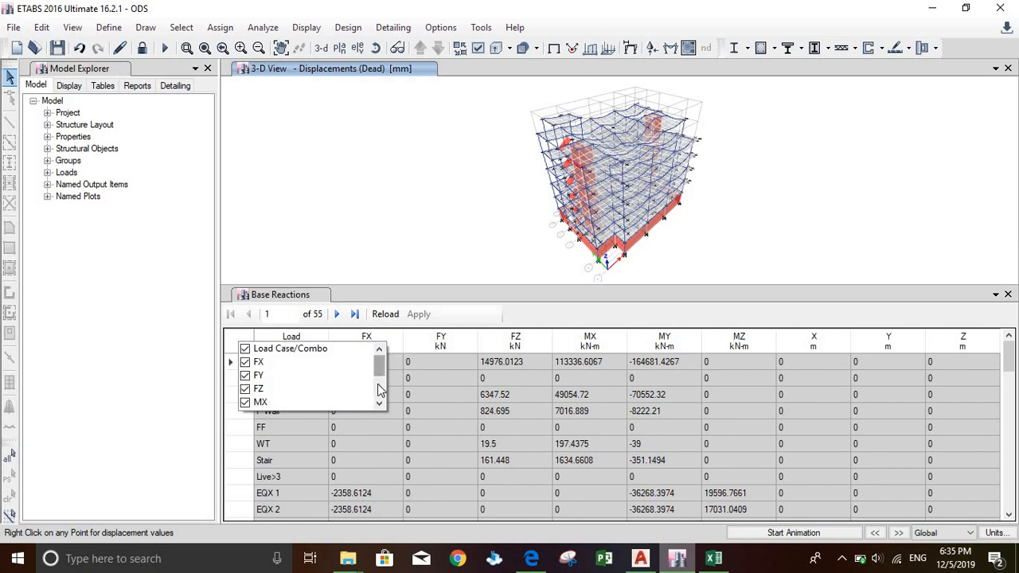
{"action": "mouse_move", "coordinate": [379, 370]}
{"action": "left_mouse_down"}
{"action": "mouse_move", "coordinate": [378, 419]}
{"action": "mouse_move", "coordinate": [381, 360]}
{"action": "left_mouse_up"}
{"action": "left_click", "coordinate": [403, 344]}
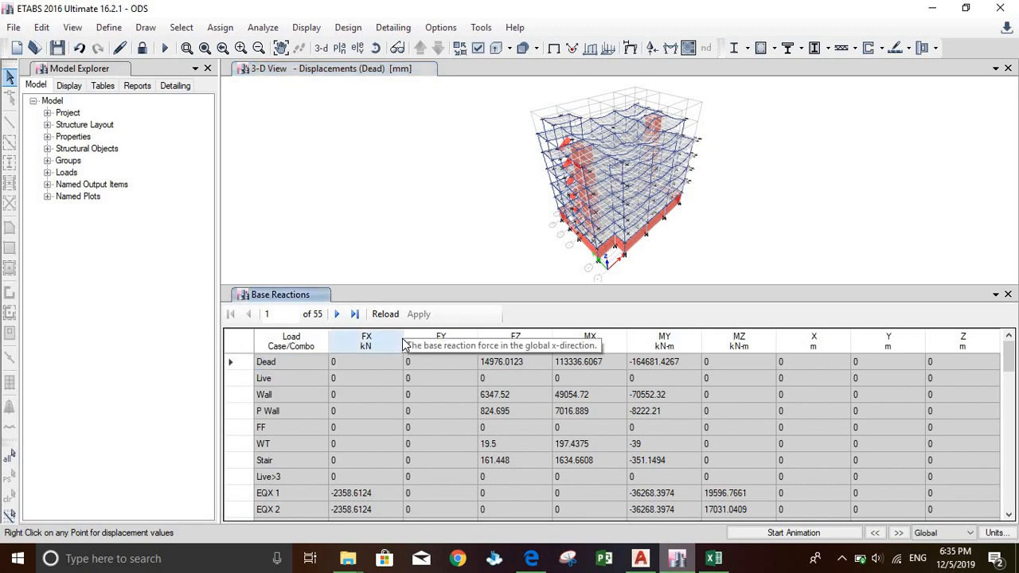
Filter the Base Reactions table by load case so it lists only RSX Max and RSY Max.
{"action": "left_click", "coordinate": [319, 344]}
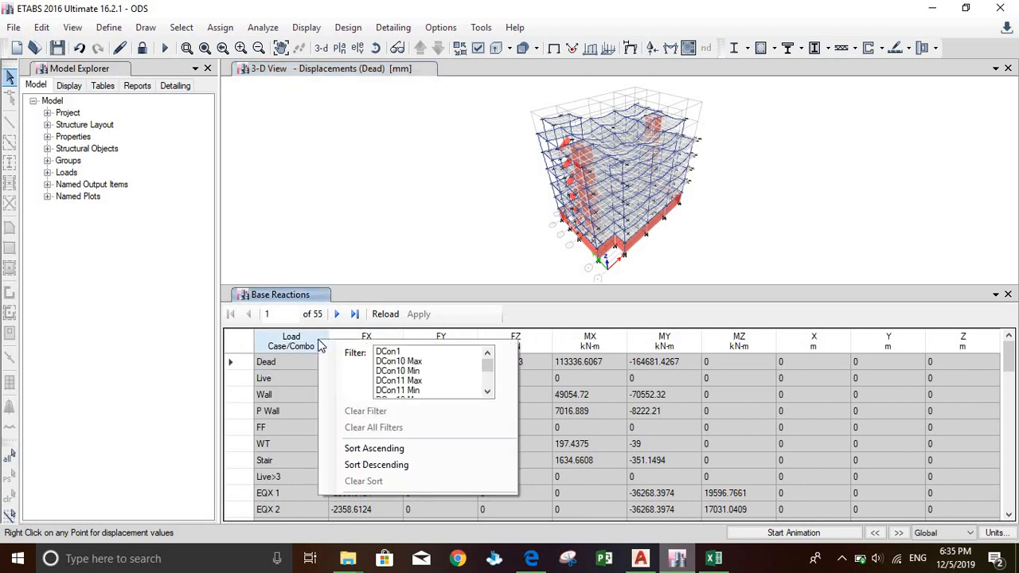
{"action": "left_click", "coordinate": [488, 382]}
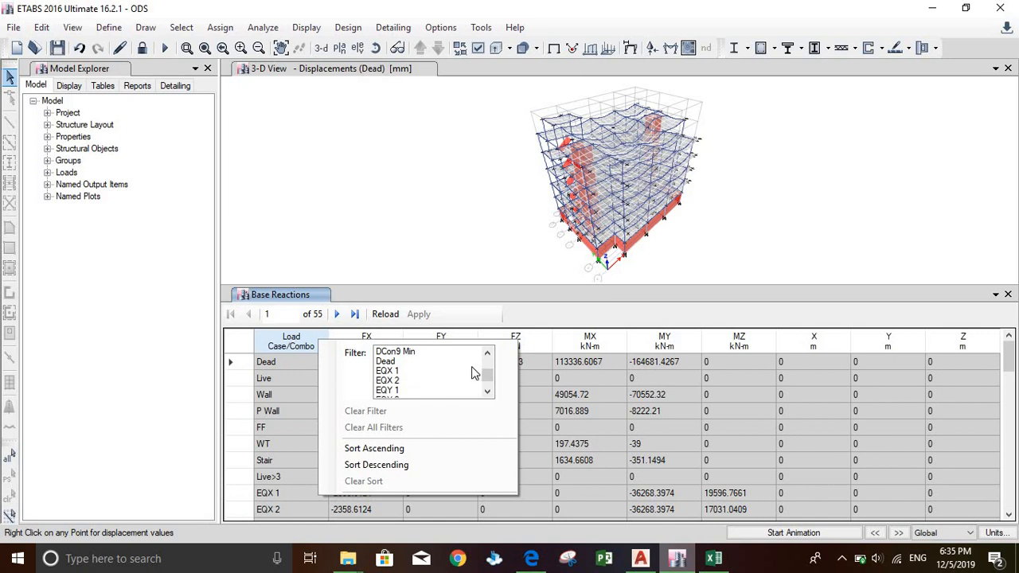
{"action": "left_click_drag", "start_coordinate": [488, 373], "coordinate": [490, 383]}
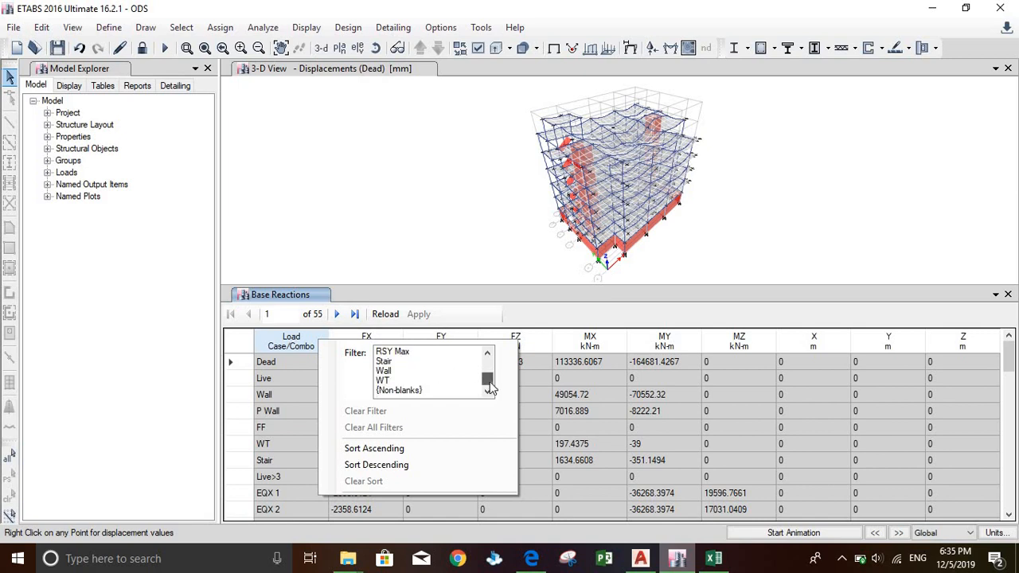
{"action": "left_click", "coordinate": [450, 357]}
{"action": "left_click", "coordinate": [487, 352]}
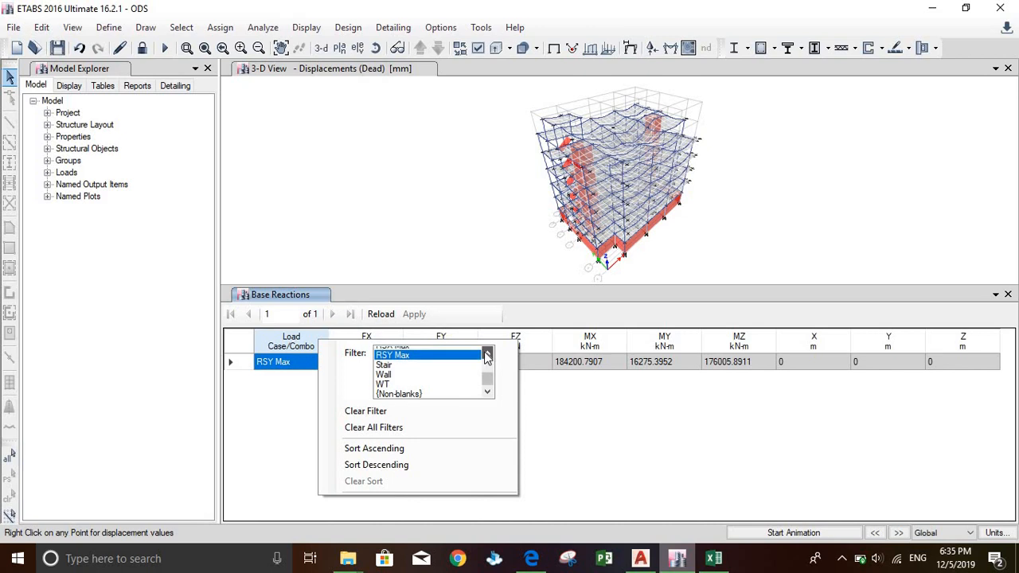
{"action": "left_click", "coordinate": [487, 353]}
{"action": "left_click", "coordinate": [436, 354]}
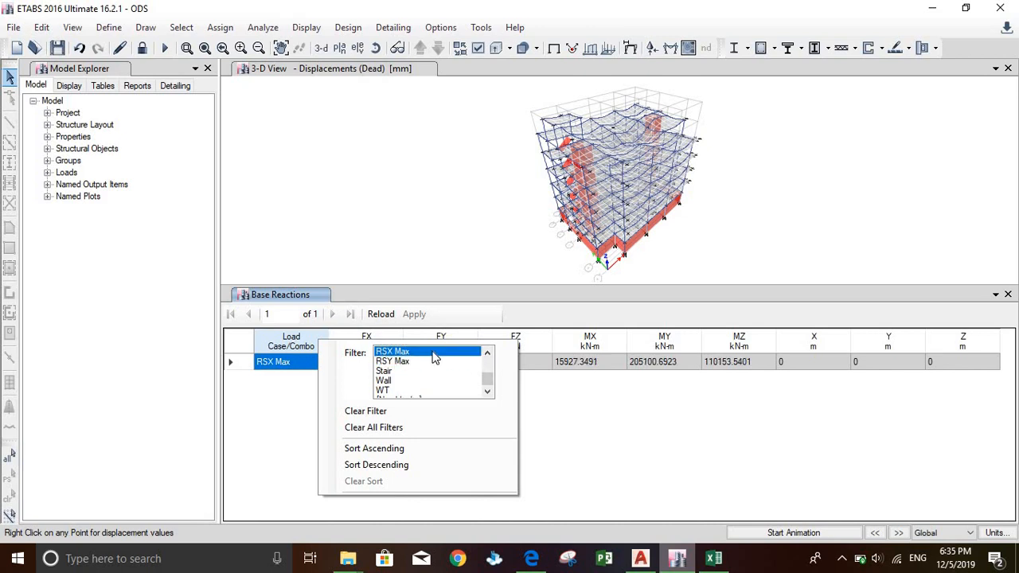
{"action": "left_click", "coordinate": [432, 362], "text": "ctrl"}
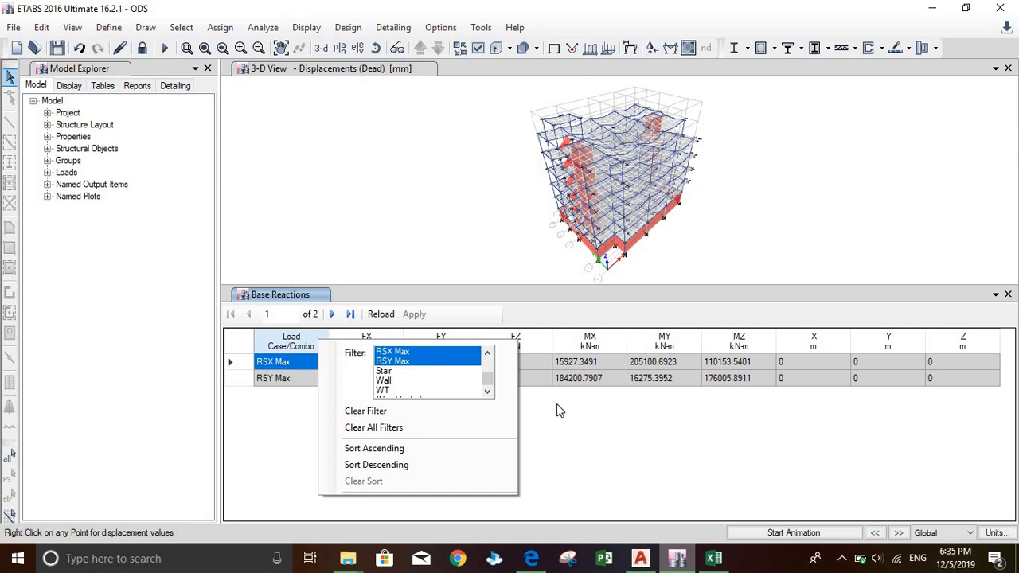
{"action": "left_click", "coordinate": [556, 403]}
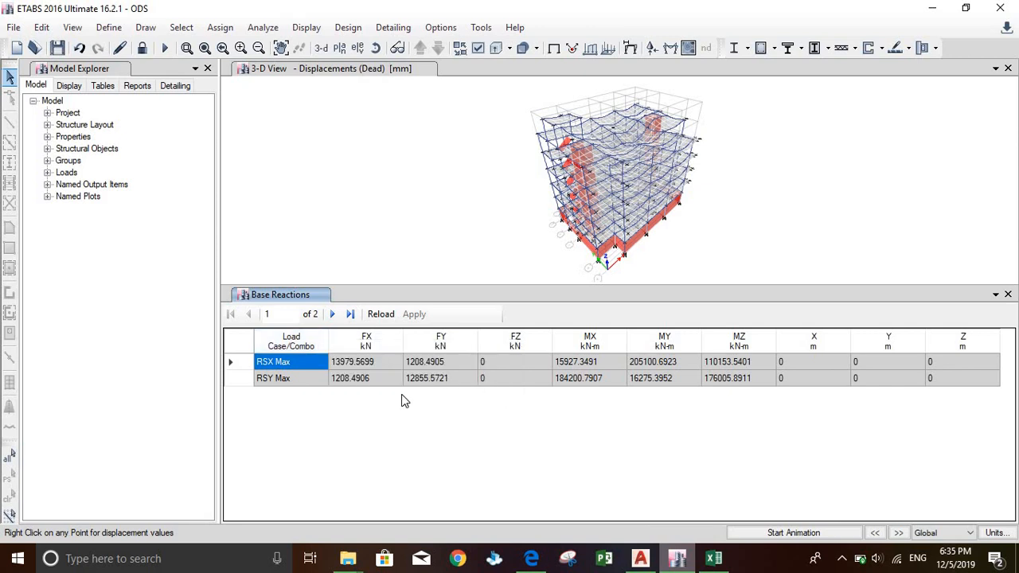
Copy the RSX Max and RSY Max base reaction rows into the Excel sheet starting at cell B13.
{"action": "right_click", "coordinate": [448, 372]}
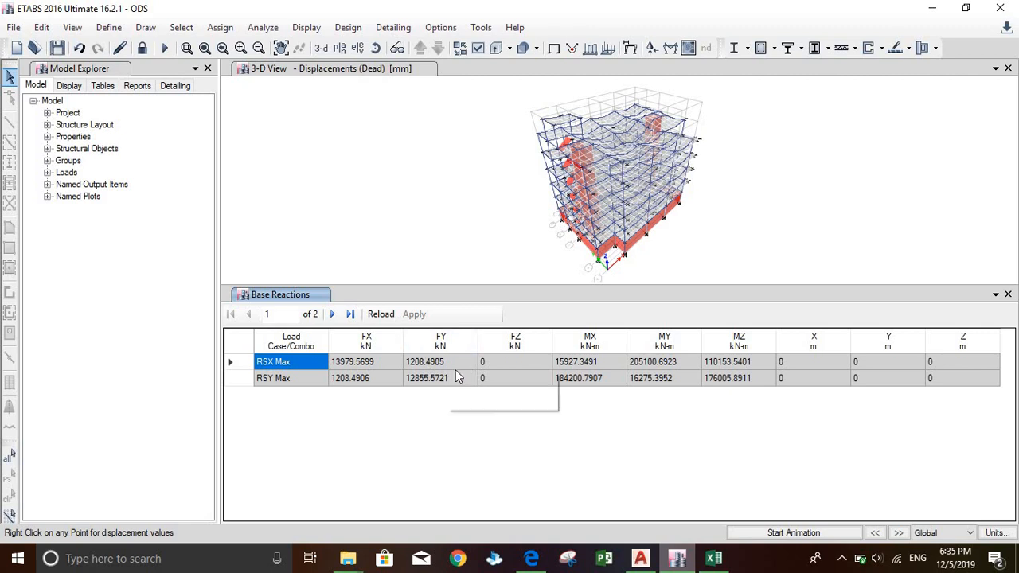
{"action": "left_click", "coordinate": [485, 402]}
{"action": "left_click", "coordinate": [307, 344]}
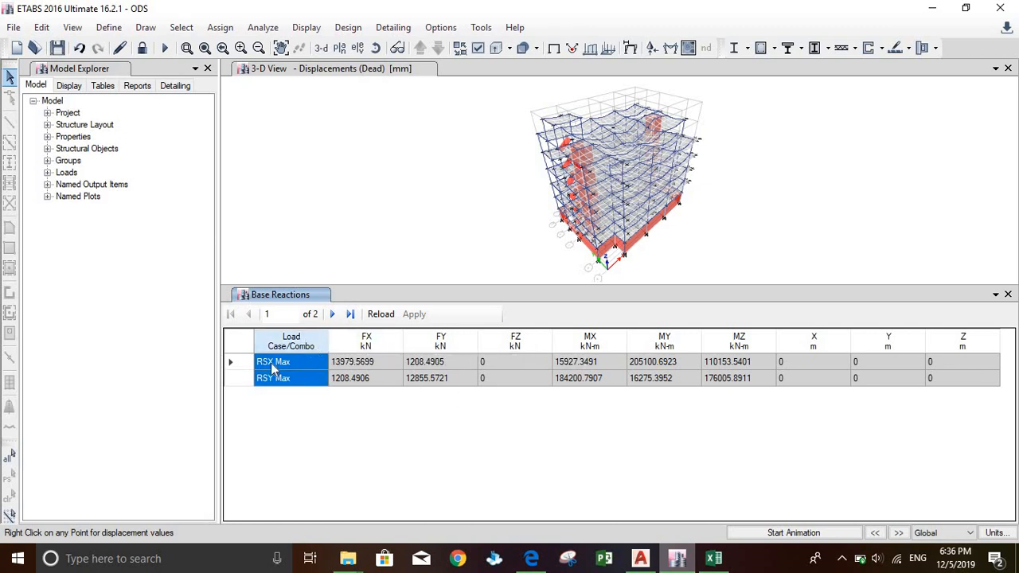
{"action": "left_click_drag", "start_coordinate": [265, 361], "coordinate": [856, 379]}
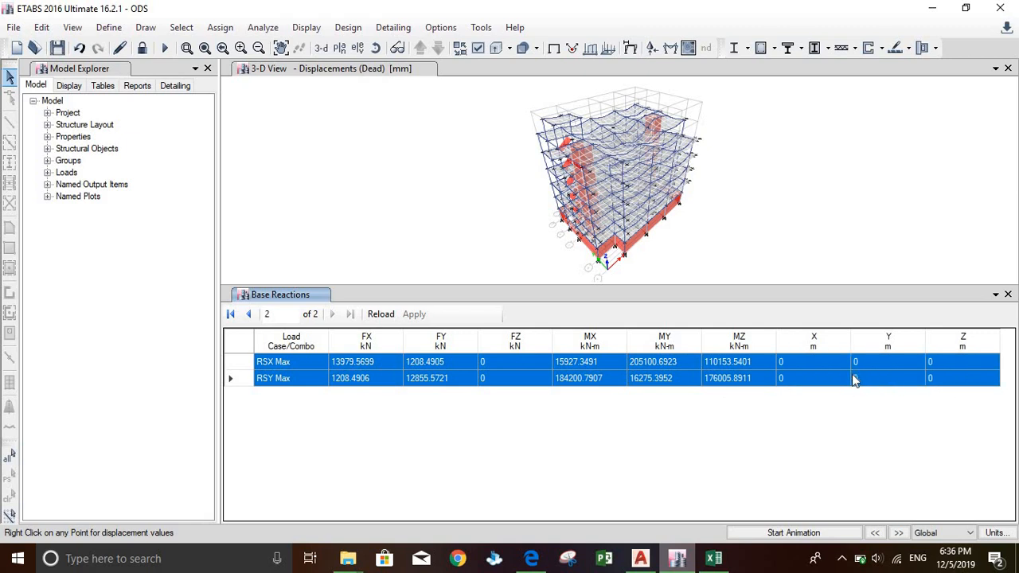
{"action": "left_click", "coordinate": [712, 559]}
{"action": "left_click", "coordinate": [93, 355]}
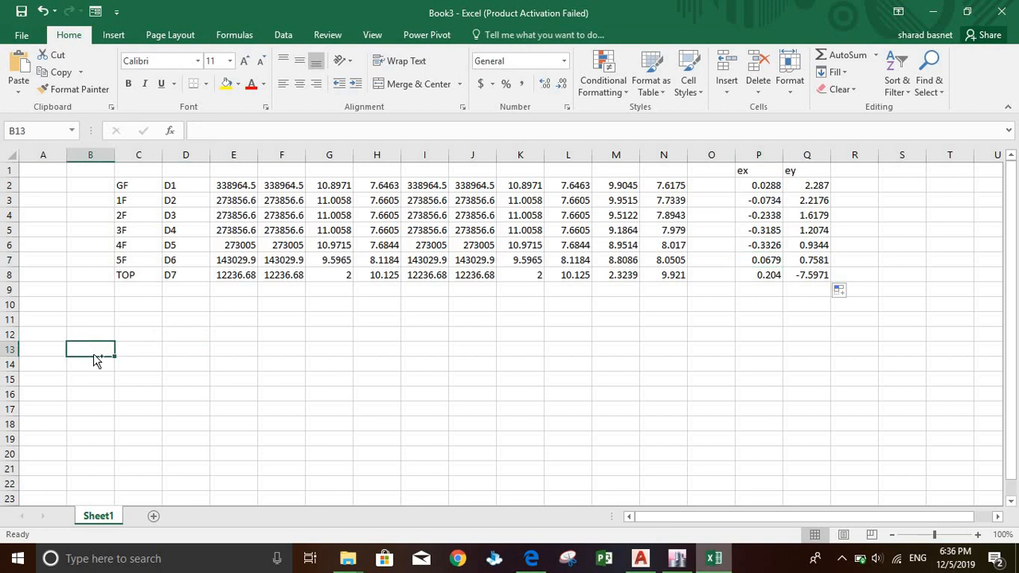
{"action": "type", "text": "RSX Max\t13979.57\t1208.491\t0\t15927.35\t205100.7\t110153.5\t0\t0\t0 RSY Max\t1208.491\t12855.57\t0\t184200.8\t16275.4\t176005.9\t0\t0\t0"}
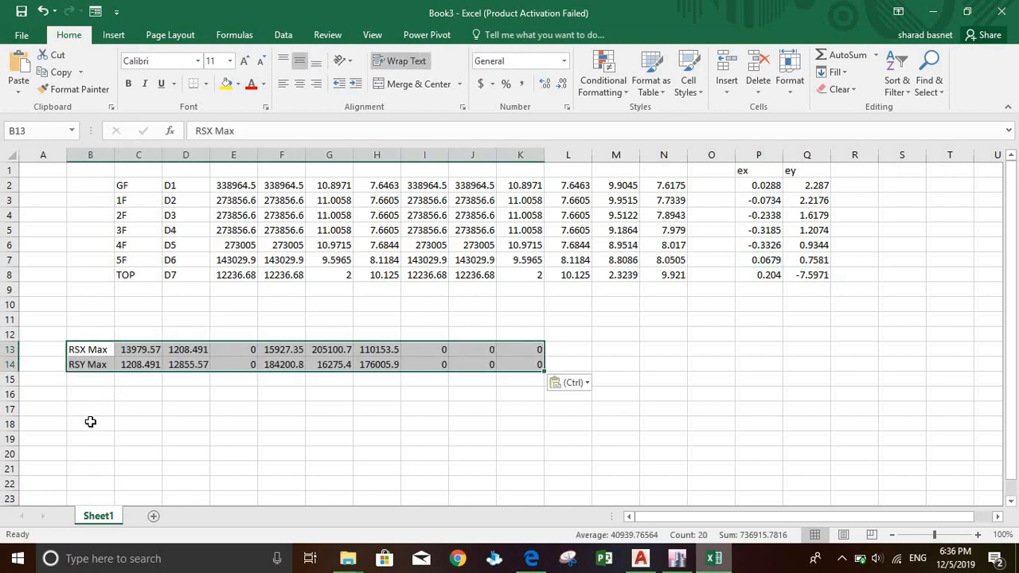
{"action": "left_click", "coordinate": [90, 422]}
Switch back to ETABS and filter the Base Reactions table to the EQX 1 load case only.
{"action": "left_click", "coordinate": [676, 559]}
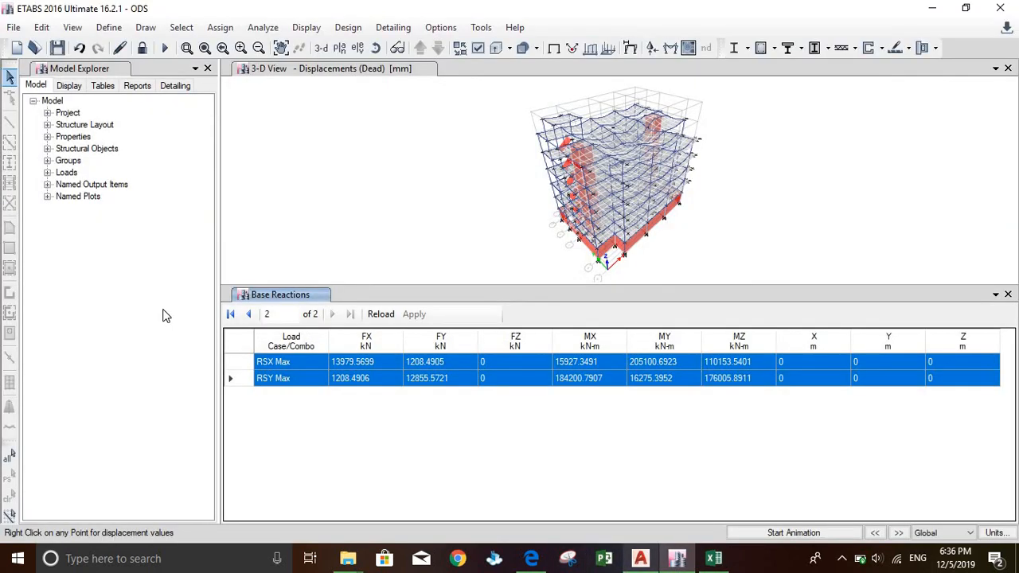
{"action": "right_click", "coordinate": [309, 342]}
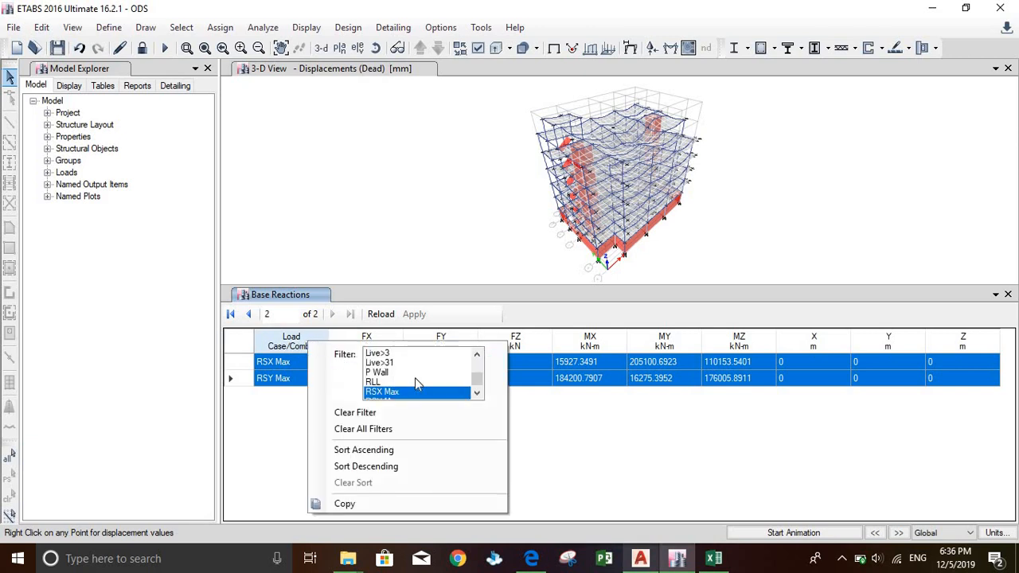
{"action": "left_click", "coordinate": [477, 358]}
{"action": "left_click", "coordinate": [477, 360]}
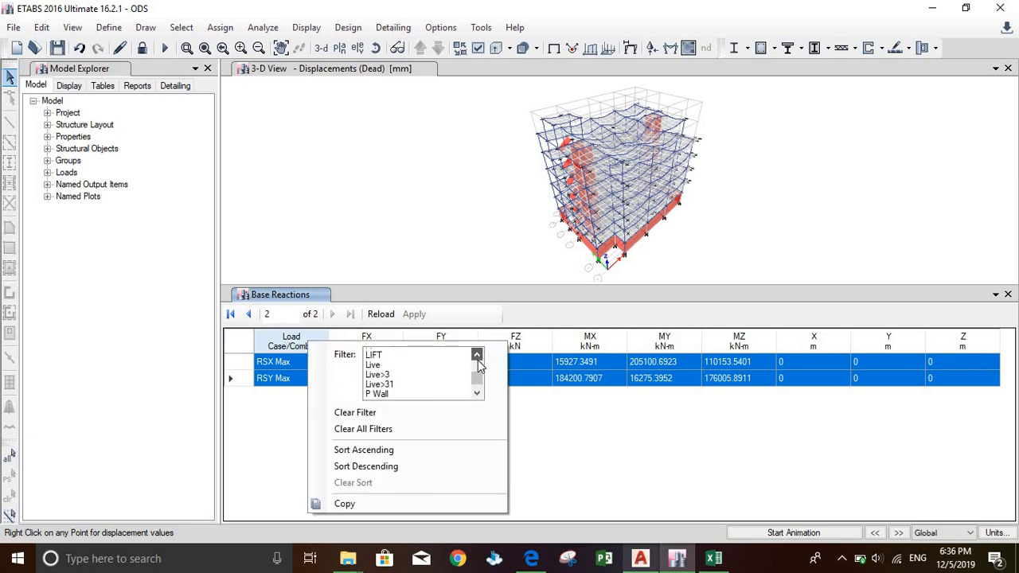
{"action": "left_click", "coordinate": [477, 360]}
{"action": "left_click", "coordinate": [477, 359]}
{"action": "left_click", "coordinate": [477, 359]}
{"action": "left_click", "coordinate": [478, 360]}
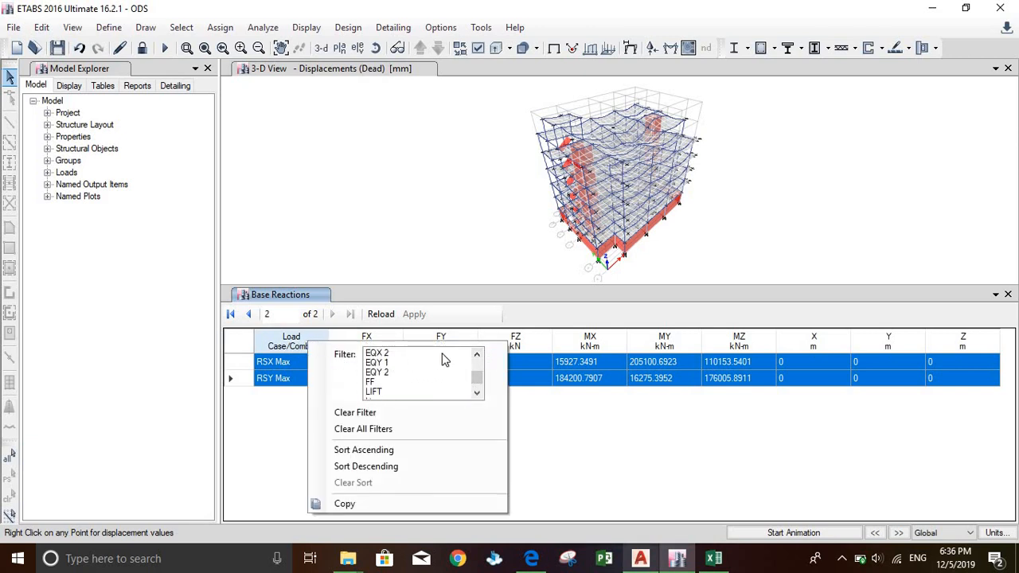
{"action": "left_click", "coordinate": [477, 355]}
{"action": "left_click", "coordinate": [477, 355]}
{"action": "scroll", "coordinate": [414, 371], "scroll_direction": "up", "scroll_amount": 1}
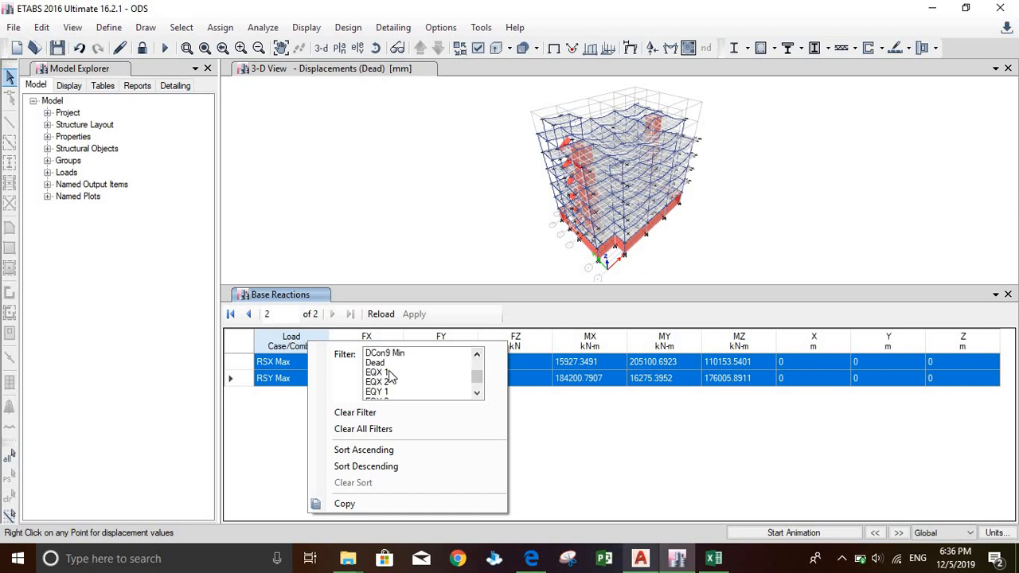
{"action": "left_click", "coordinate": [391, 373]}
Copy the EQX 1 base reaction row into the Excel sheet starting at cell B18.
{"action": "left_click", "coordinate": [266, 360]}
{"action": "left_click_drag", "start_coordinate": [385, 361], "coordinate": [923, 359]}
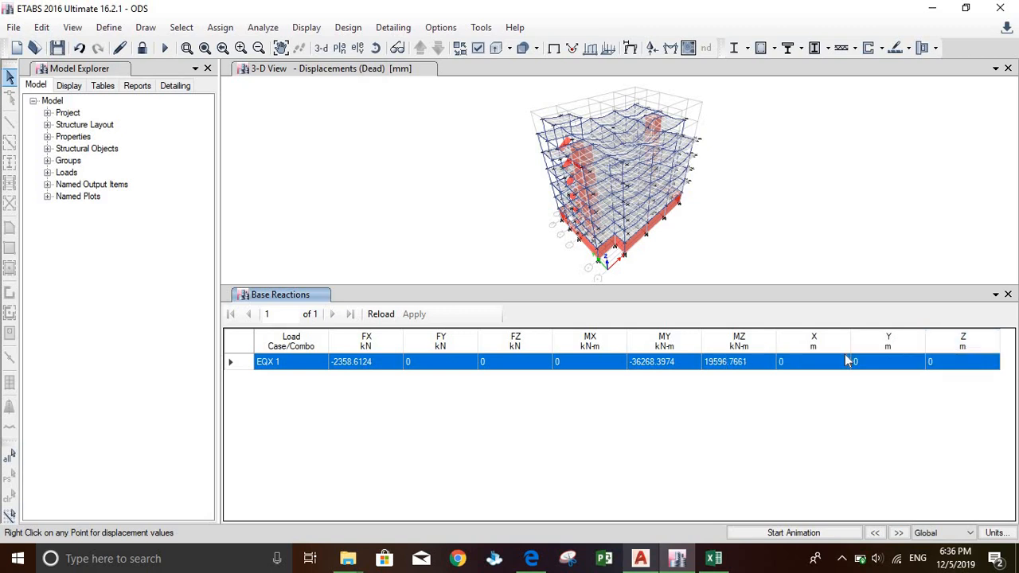
{"action": "left_click", "coordinate": [714, 559]}
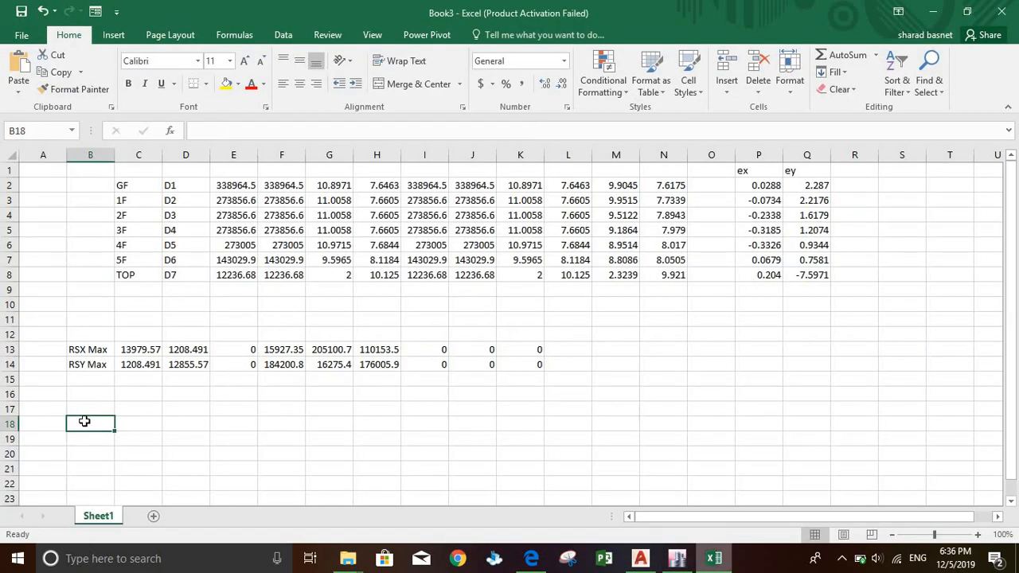
{"action": "type", "text": "EQX 1\t-2358.61\t0\t0\t0\t-36268.4\t19596.77\t0\t0\t0"}
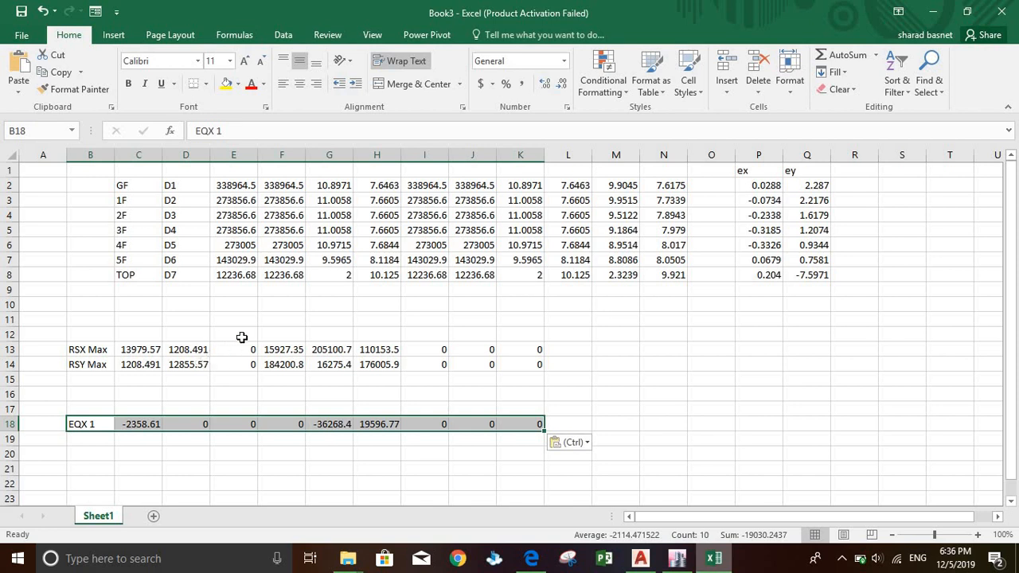
Check the reaction column order in ETABS, and in Excel clear E12:L15 so RSX Max and RSY Max keep only FX and FY.
{"action": "left_click", "coordinate": [677, 560]}
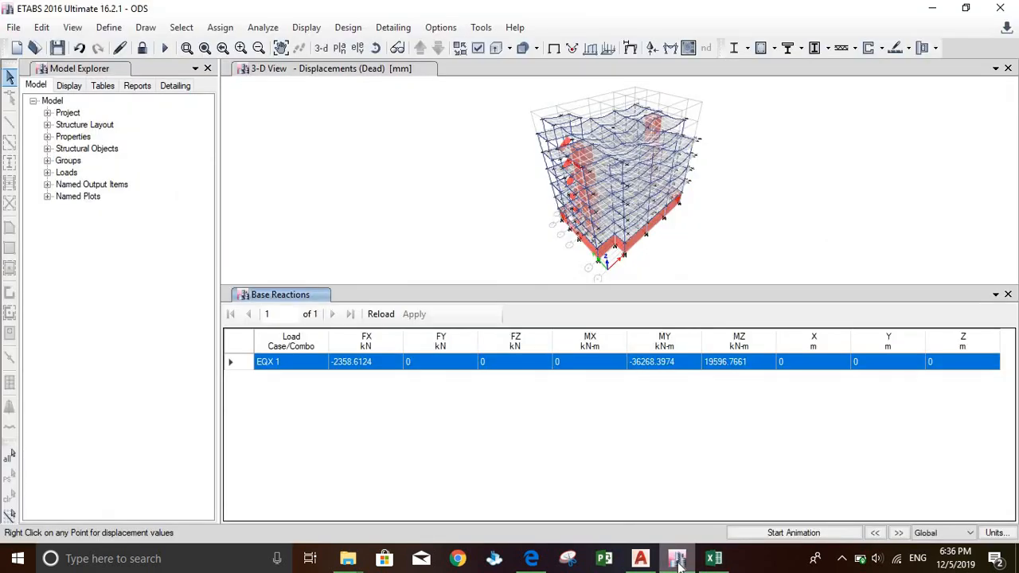
{"action": "left_click", "coordinate": [677, 560]}
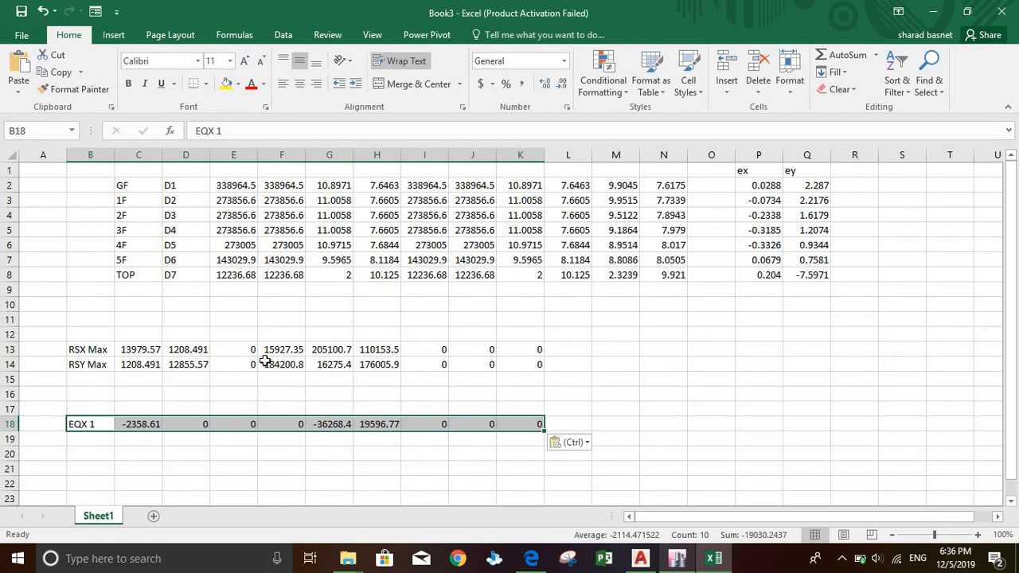
{"action": "left_click_drag", "start_coordinate": [239, 330], "coordinate": [547, 374]}
{"action": "key", "text": "Delete"}
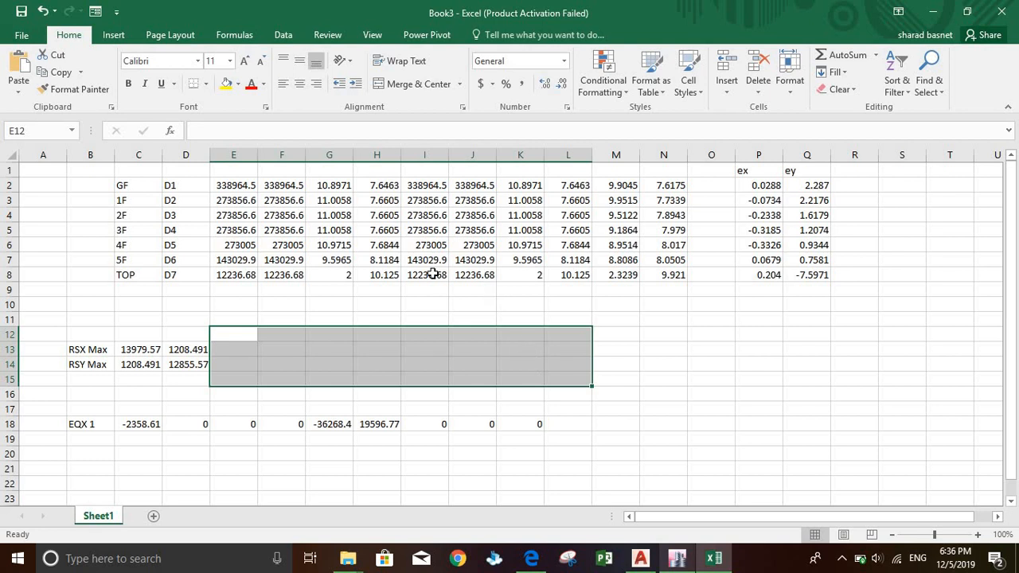
{"action": "left_click", "coordinate": [180, 343]}
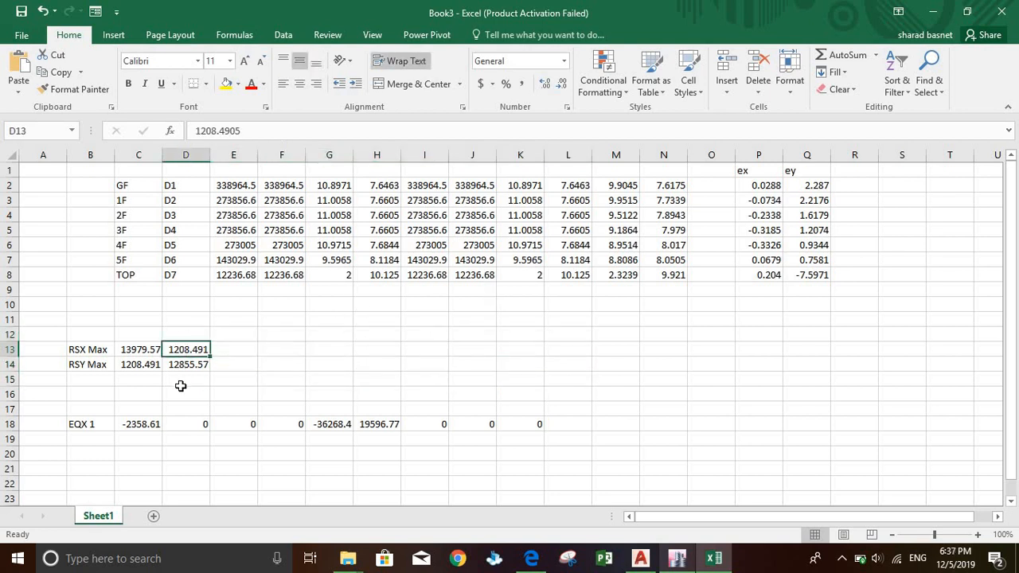
{"action": "left_click", "coordinate": [181, 382]}
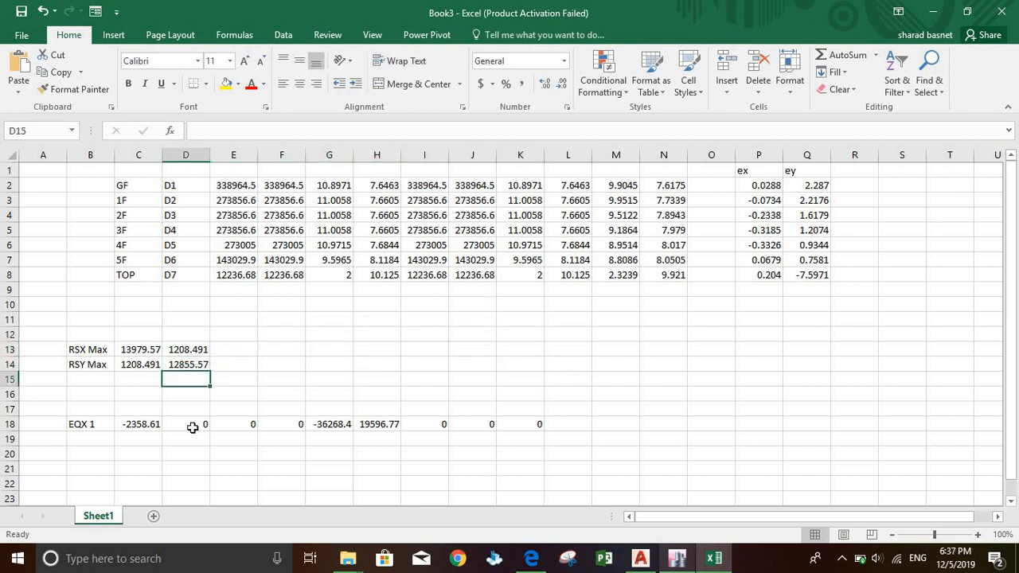
Recheck the table in ETABS and clear the EQX 1 values beyond FY in Excel, cells E18 to K18.
{"action": "left_click", "coordinate": [684, 563]}
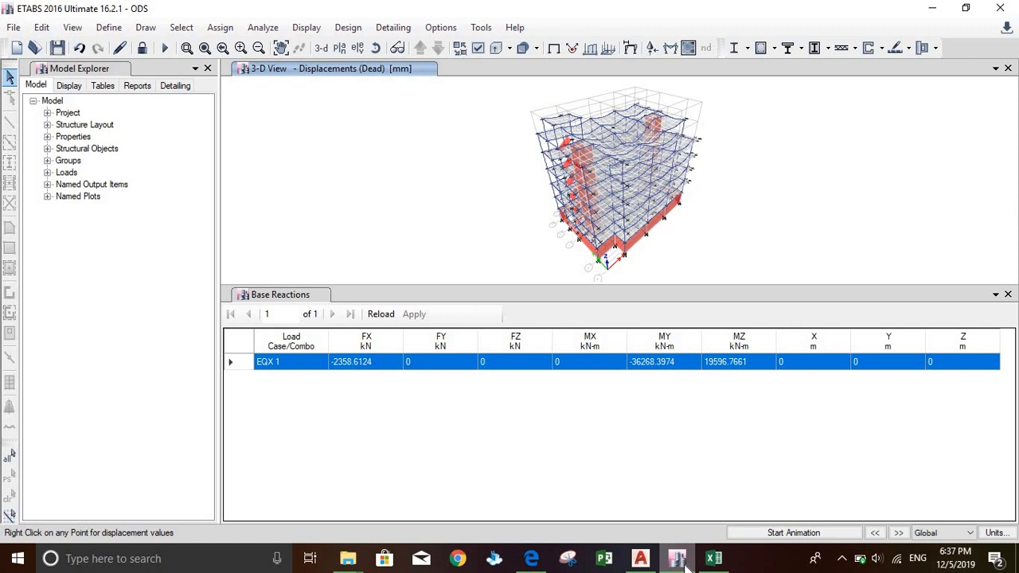
{"action": "left_click", "coordinate": [685, 562]}
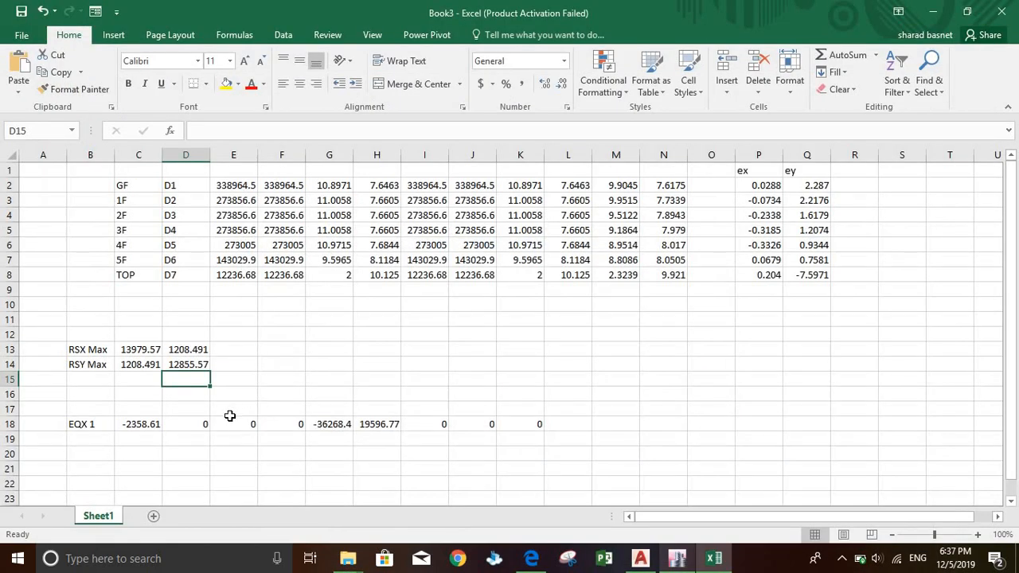
{"action": "left_click_drag", "start_coordinate": [255, 421], "coordinate": [529, 407]}
{"action": "key", "text": "Delete"}
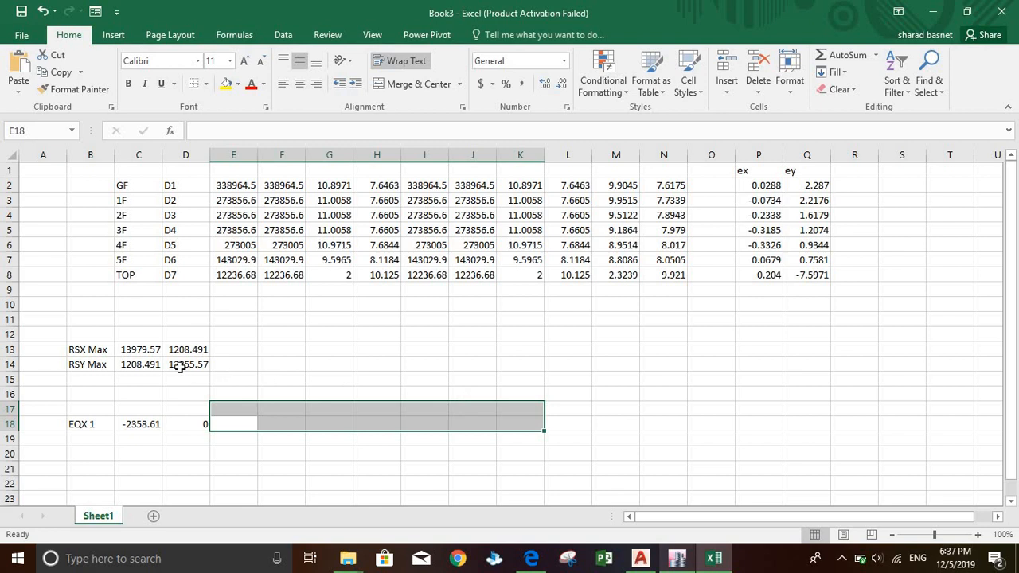
Label the base reaction columns above the RSX Max row as fx in C12 and fy in D12.
{"action": "left_click", "coordinate": [137, 332]}
{"action": "type", "text": "fxx"}
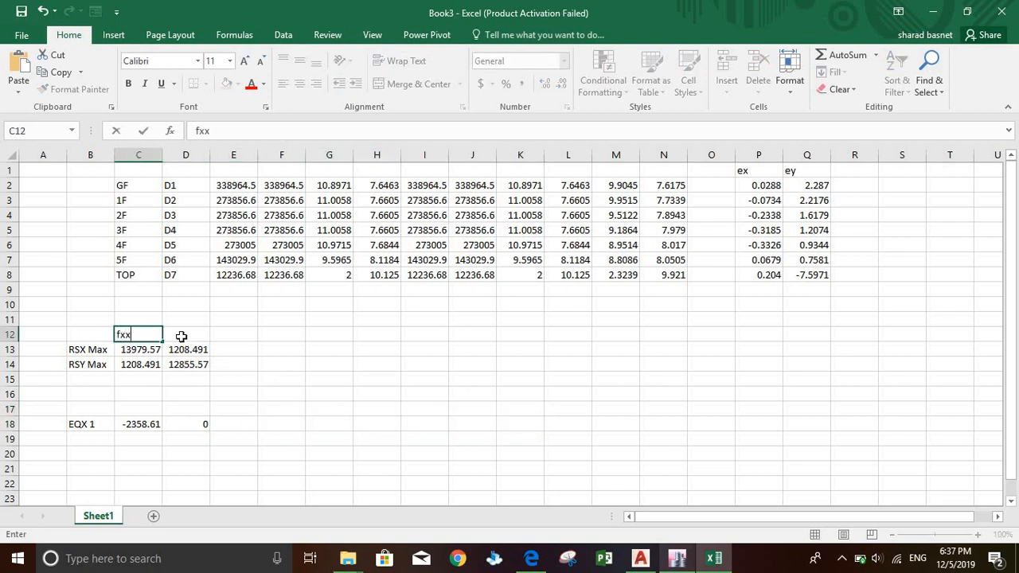
{"action": "left_click", "coordinate": [181, 334]}
{"action": "type", "text": "f"}
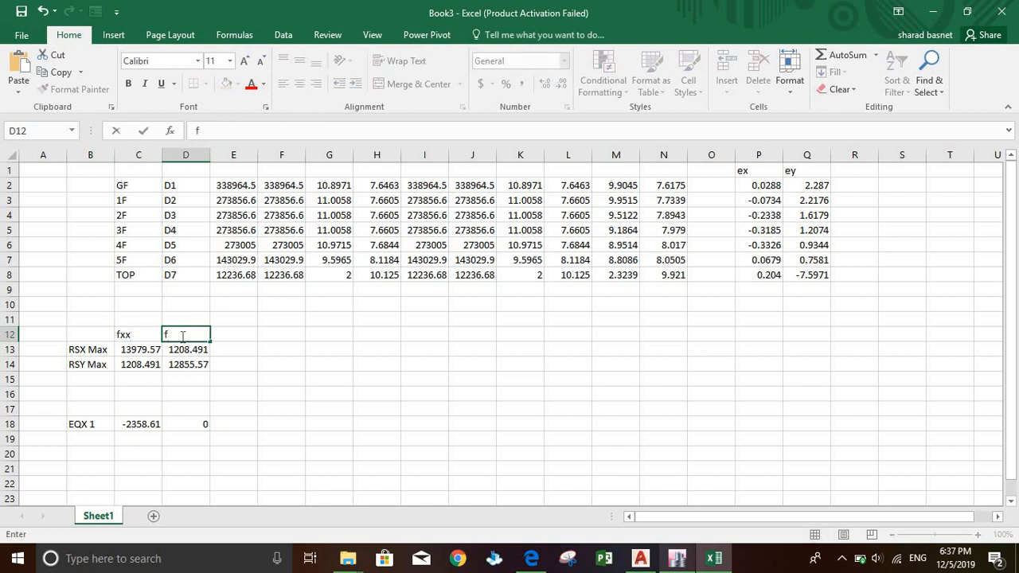
{"action": "type", "text": "y"}
{"action": "left_click", "coordinate": [148, 335]}
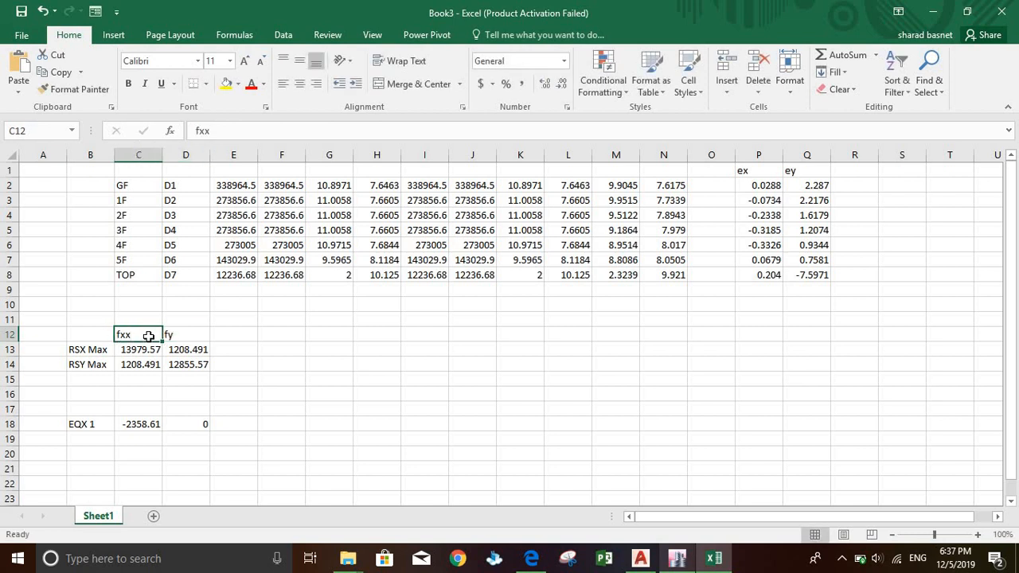
{"action": "double_click", "coordinate": [148, 336]}
{"action": "key", "text": "BackSpace"}
{"action": "left_click", "coordinate": [167, 381]}
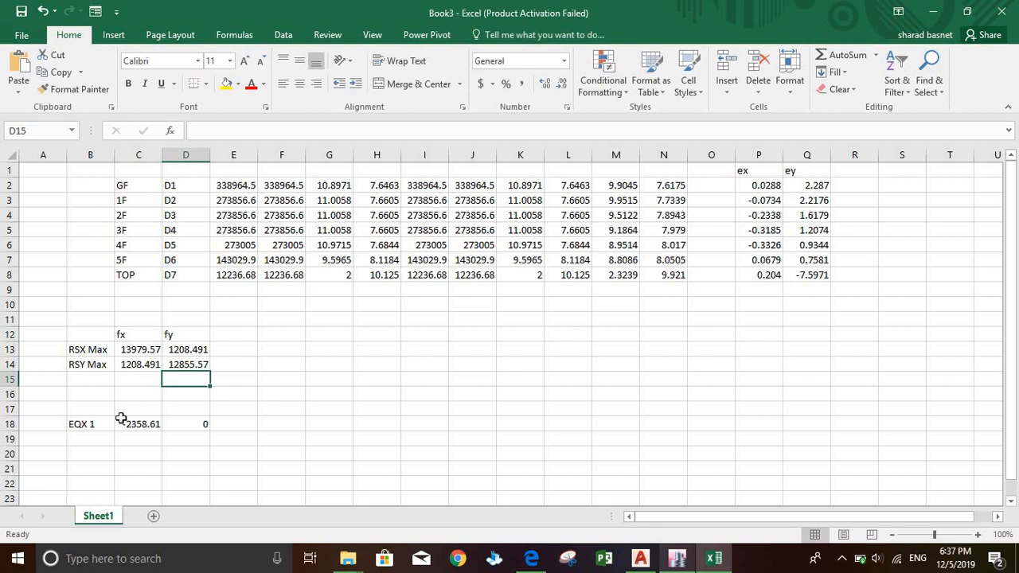
Copy the EQX 1 row to B15:D15 directly below RSY Max and clear the original in row 18.
{"action": "left_click_drag", "start_coordinate": [88, 424], "coordinate": [186, 423]}
{"action": "key", "text": "ctrl+c"}
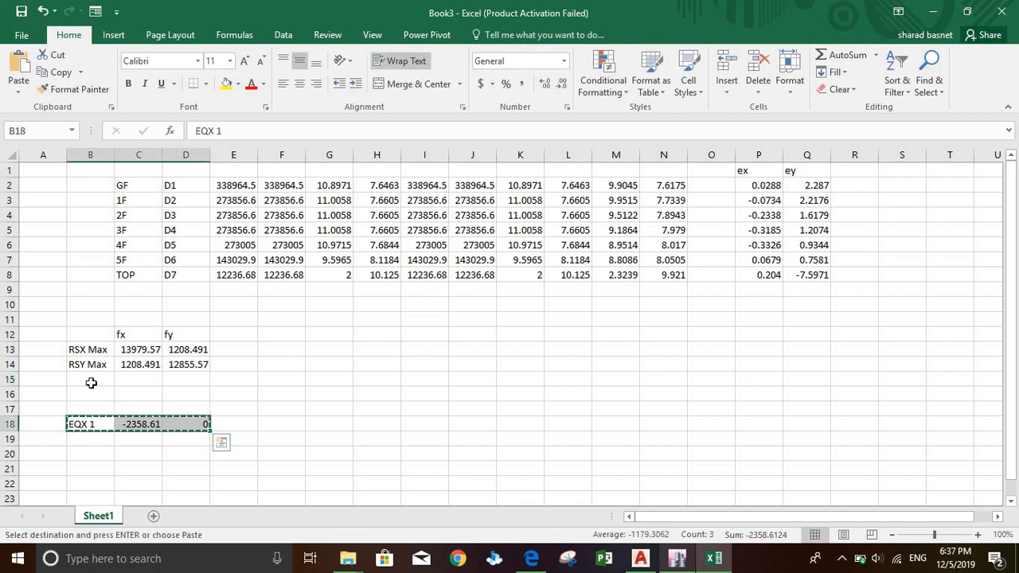
{"action": "left_click", "coordinate": [91, 383]}
{"action": "key", "text": "ctrl+v"}
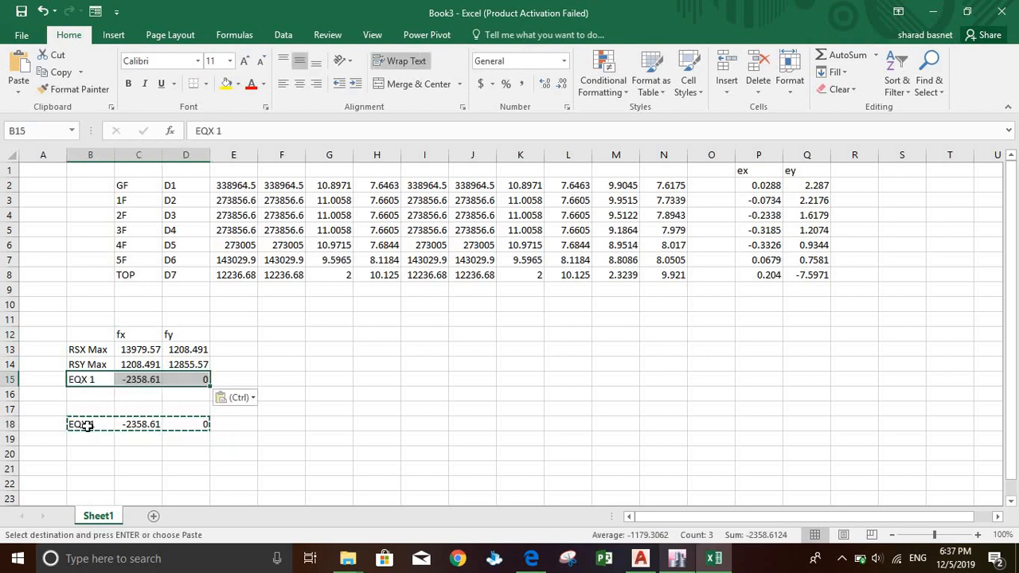
{"action": "left_click_drag", "start_coordinate": [88, 424], "coordinate": [186, 424]}
{"action": "key", "text": "Delete"}
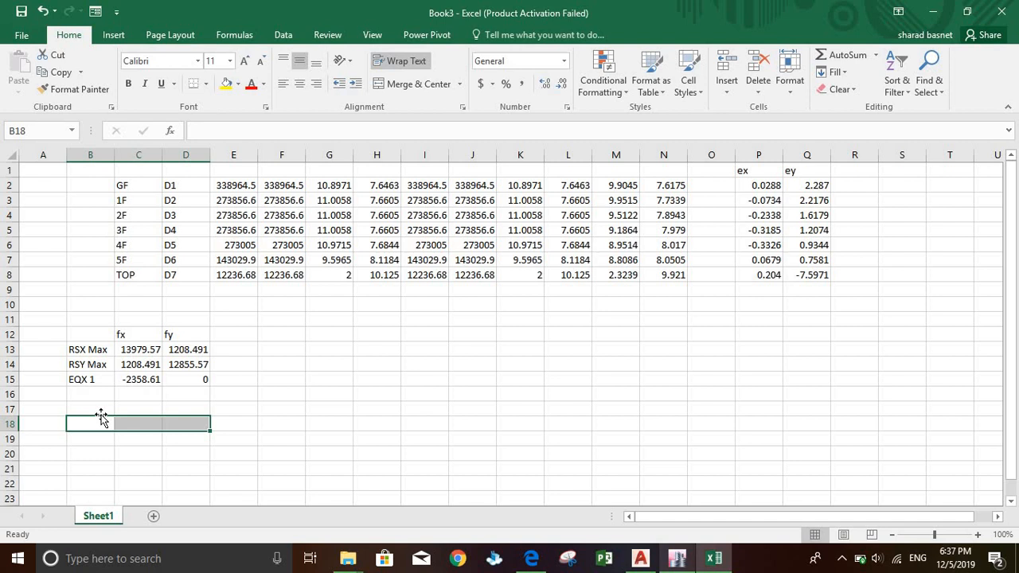
{"action": "left_click", "coordinate": [129, 379]}
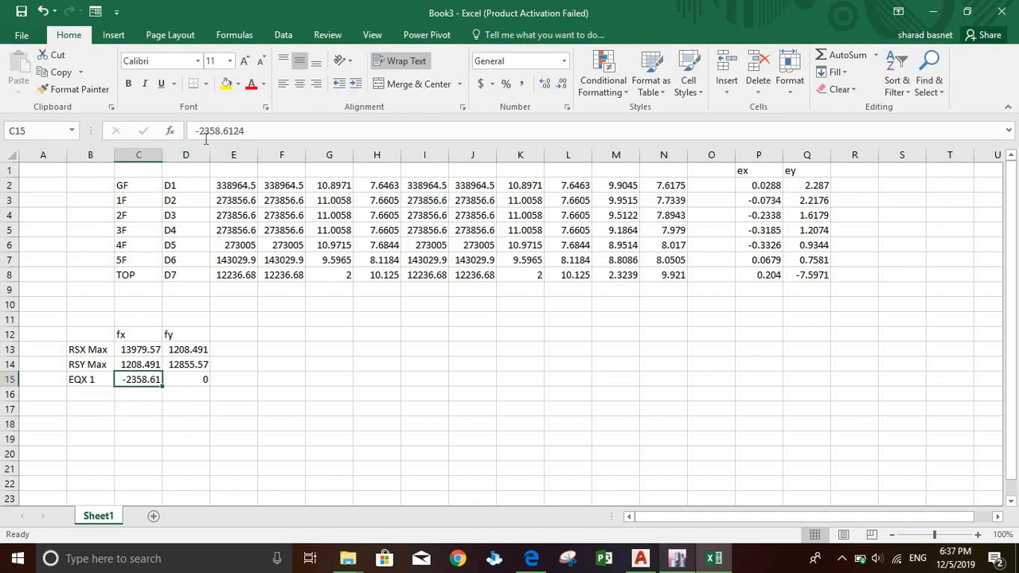
{"action": "double_click", "coordinate": [130, 380]}
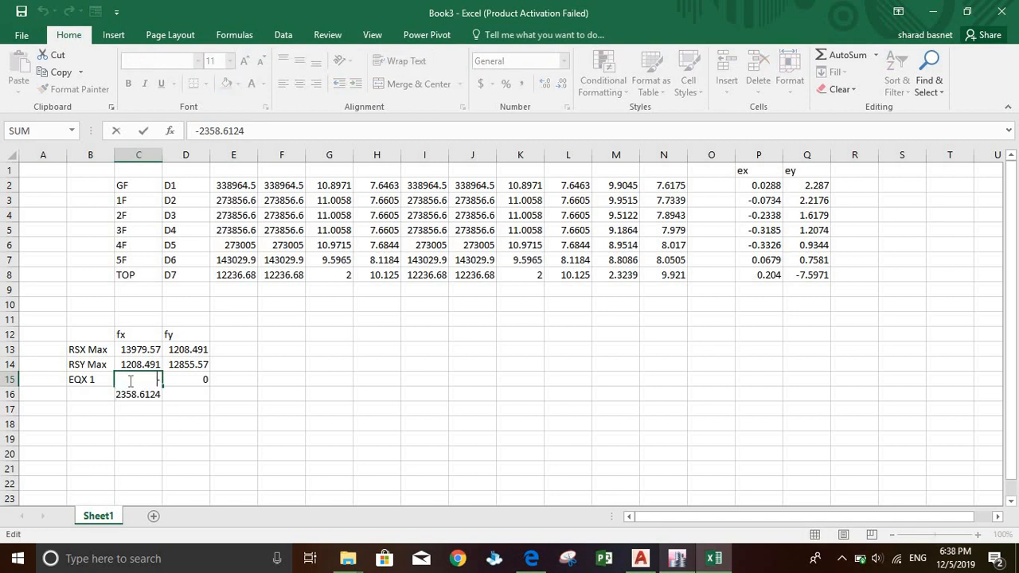
{"action": "left_click", "coordinate": [141, 409]}
Enter the headings MX in cell F12 and MY in cell G12.
{"action": "left_click", "coordinate": [291, 360]}
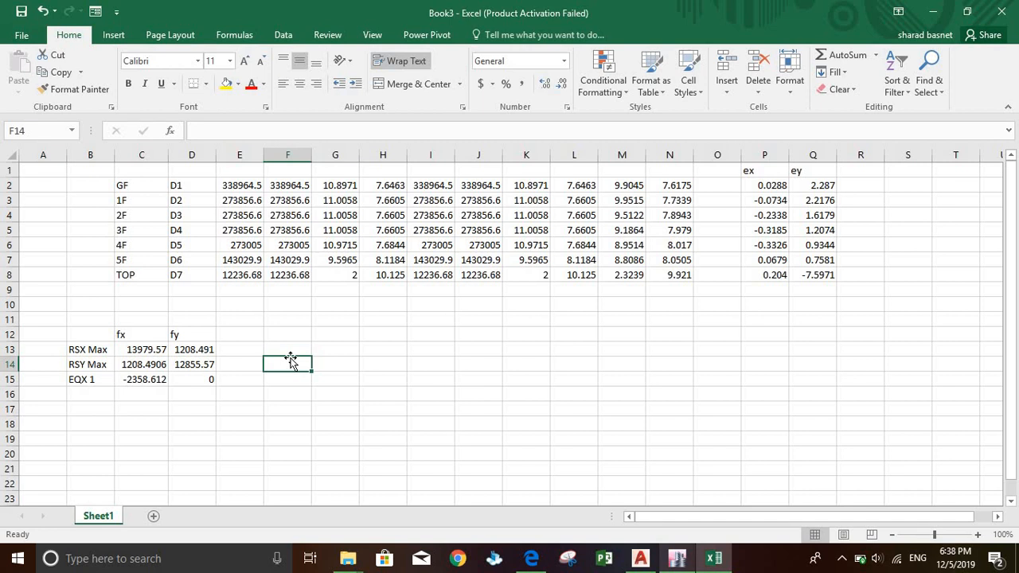
{"action": "left_click", "coordinate": [283, 335]}
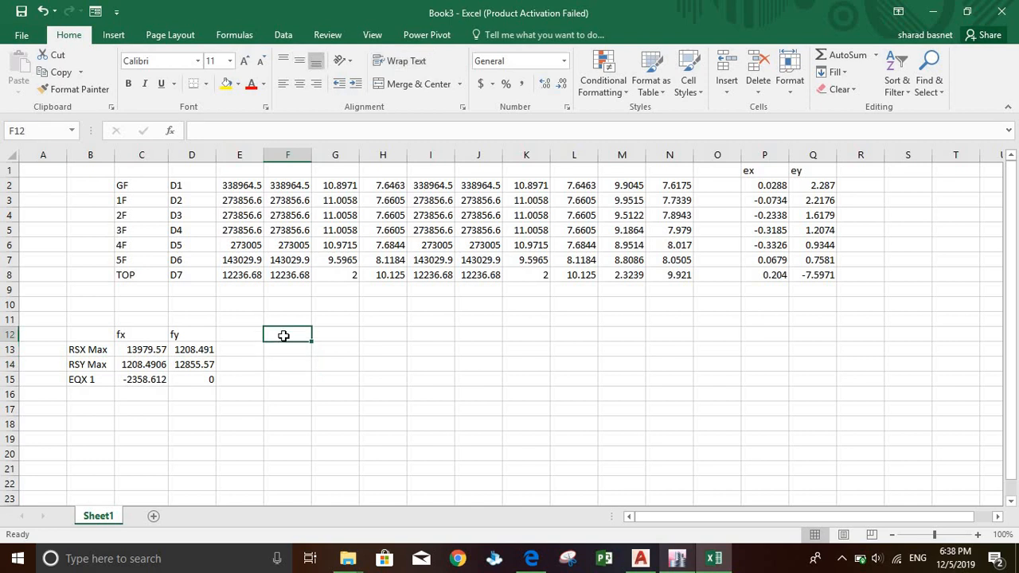
{"action": "type", "text": "MX"}
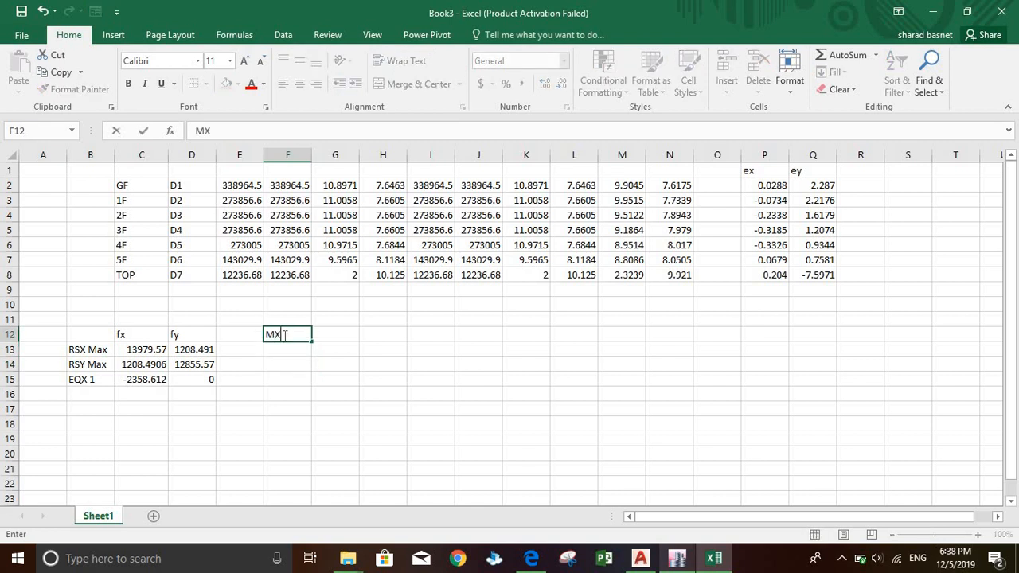
{"action": "key", "text": "Tab"}
{"action": "type", "text": "M"}
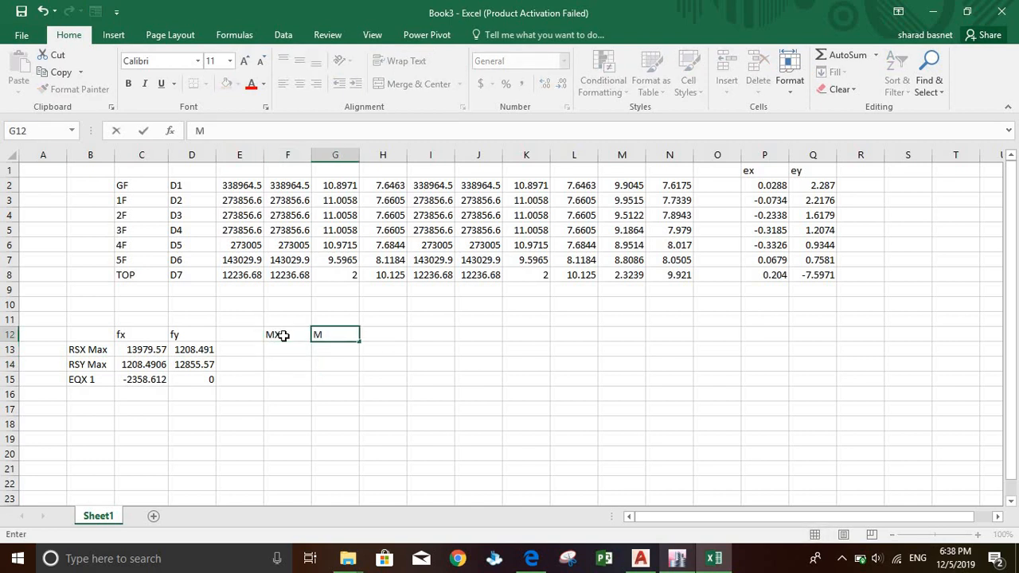
{"action": "type", "text": "Y"}
{"action": "left_click", "coordinate": [285, 356]}
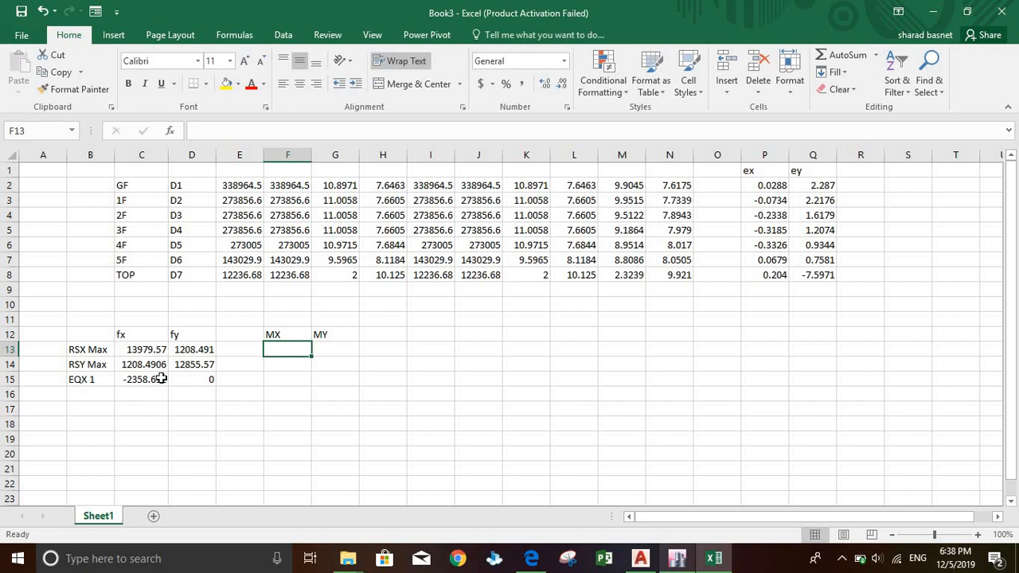
Calculate MX in cell F13 by dividing the EQX 1 fx by the RSX Max fx with =C15/C13.
{"action": "left_click", "coordinate": [131, 378]}
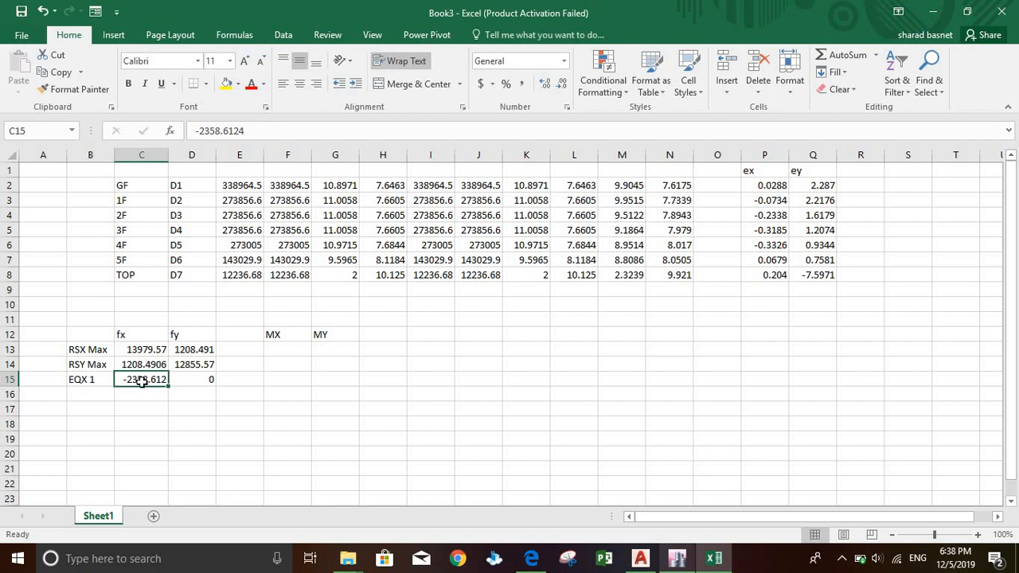
{"action": "left_click", "coordinate": [273, 347]}
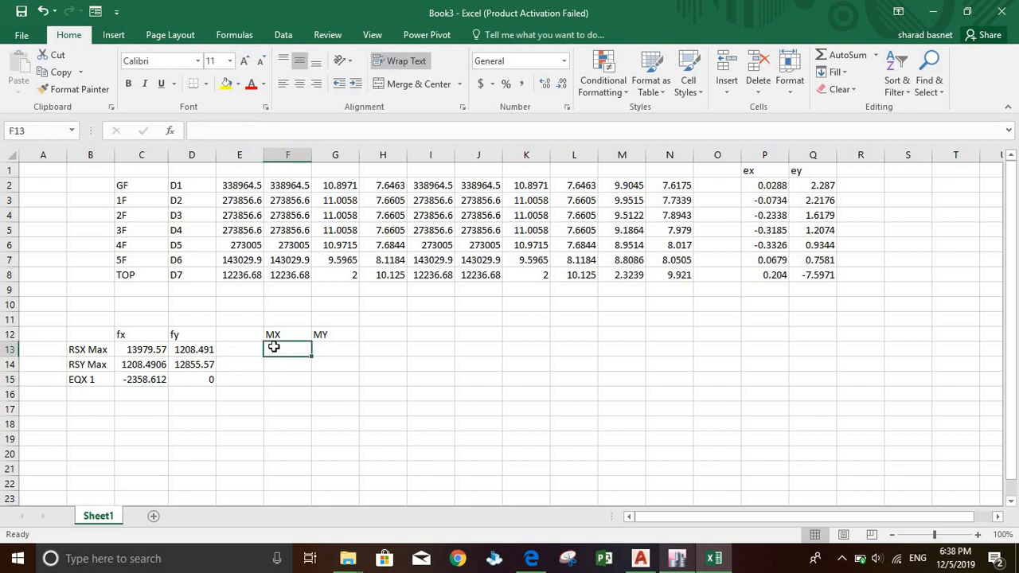
{"action": "type", "text": "="}
{"action": "left_click", "coordinate": [149, 380]}
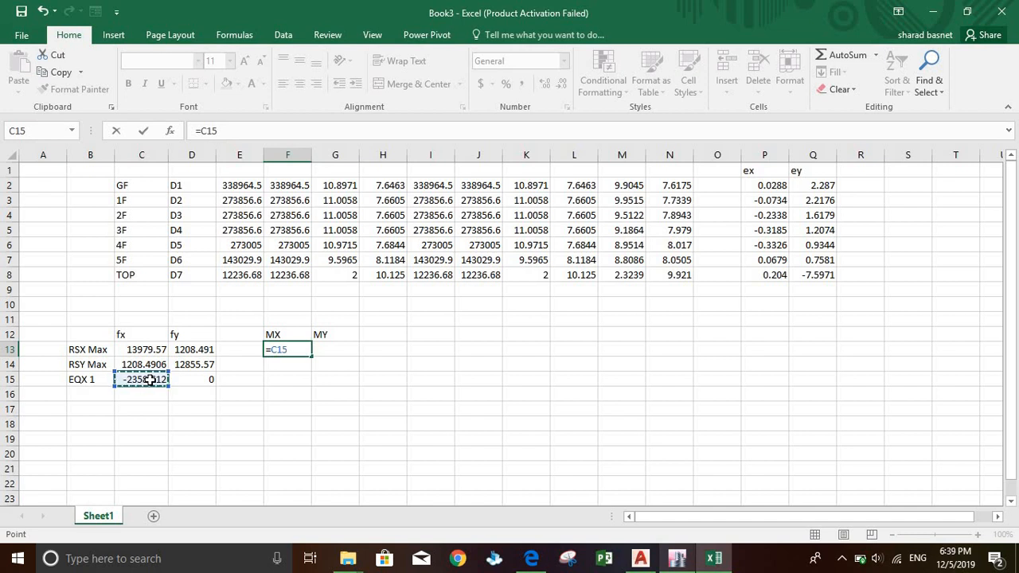
{"action": "type", "text": "/"}
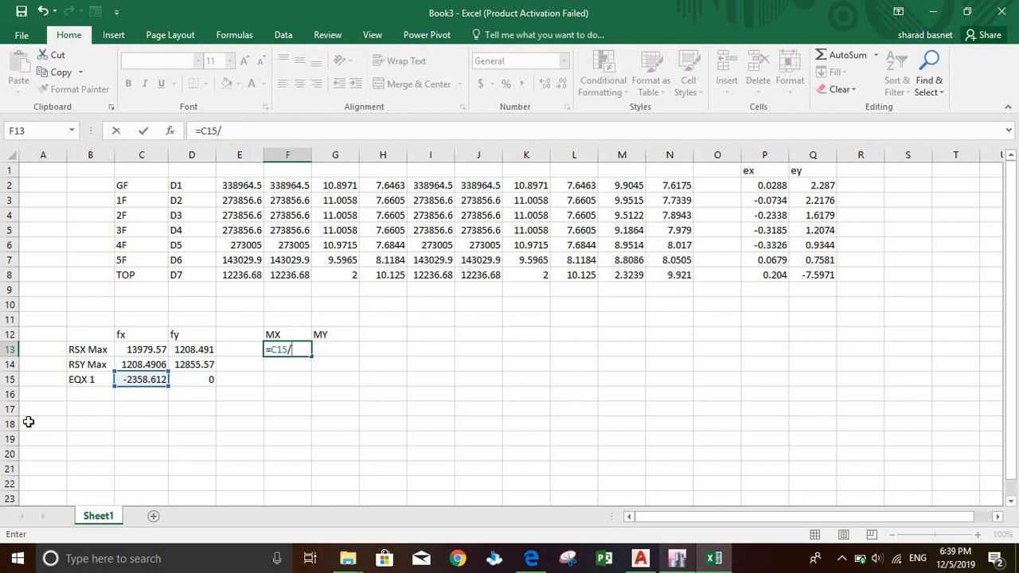
{"action": "left_click", "coordinate": [155, 363]}
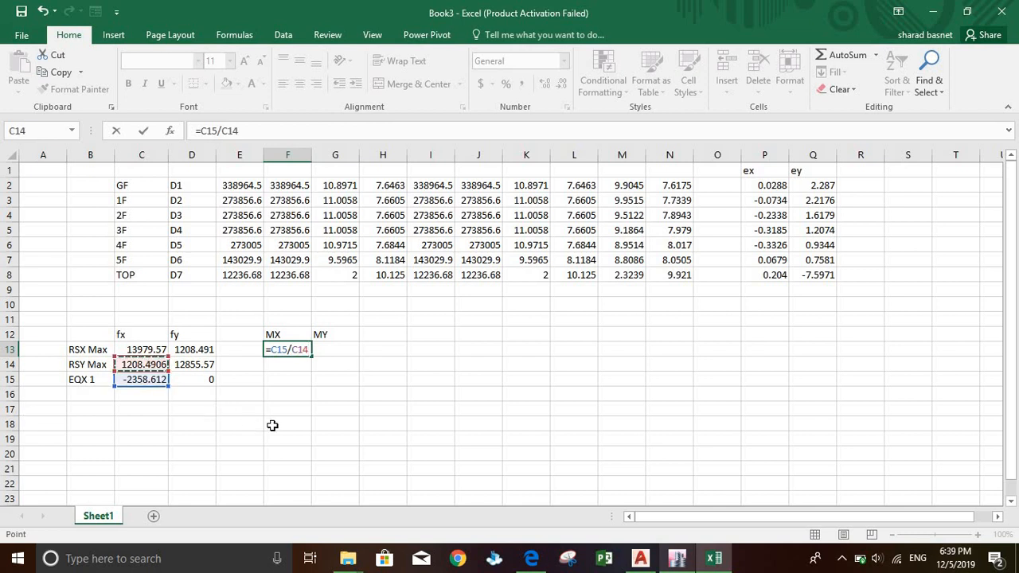
{"action": "left_click", "coordinate": [137, 351]}
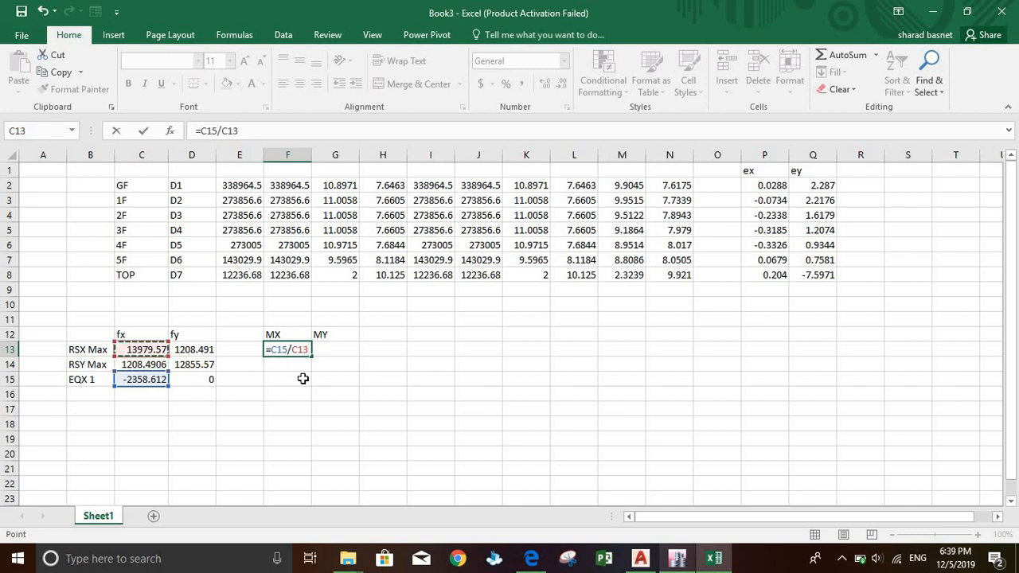
{"action": "key", "text": "Return"}
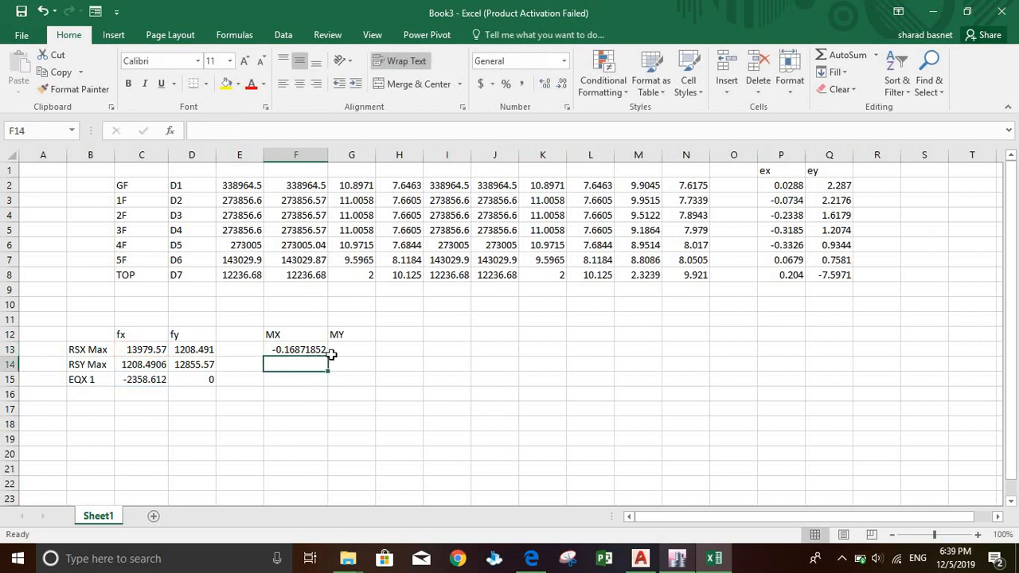
Calculate MY in cell G13 by dividing the EQX 1 fx by the RSY Max fy with =C15/D14.
{"action": "left_click", "coordinate": [332, 354]}
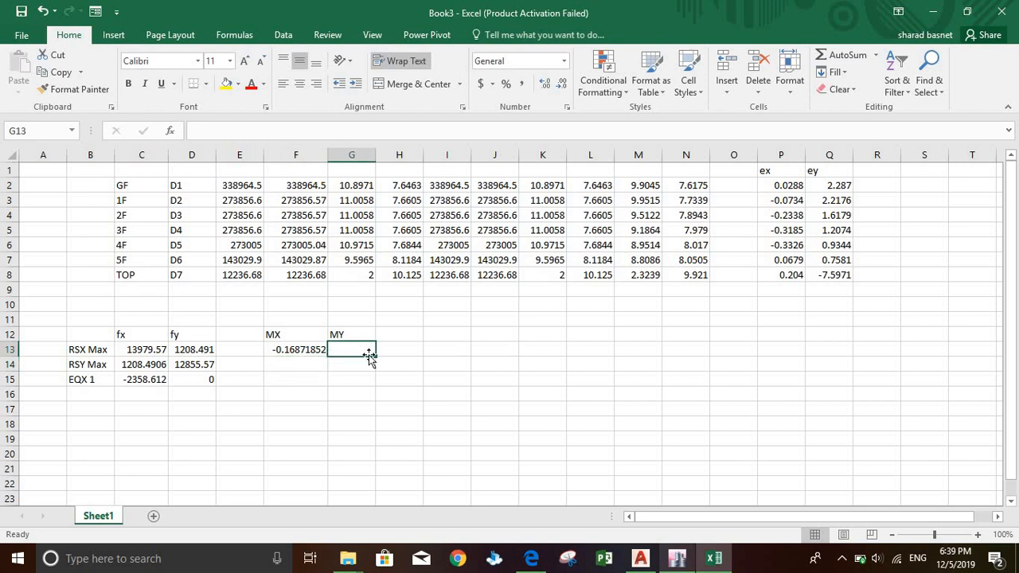
{"action": "type", "text": "="}
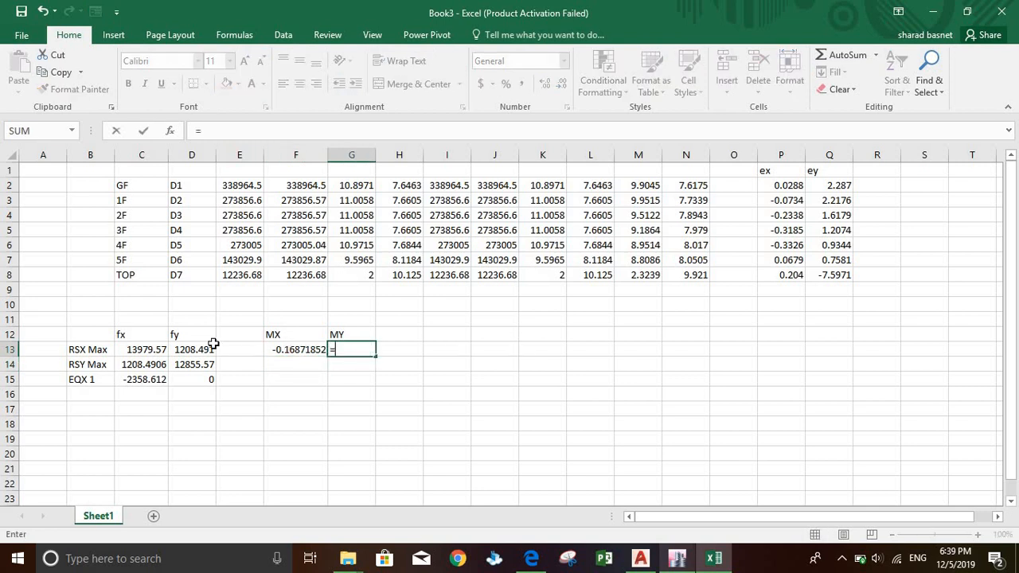
{"action": "left_click", "coordinate": [148, 379]}
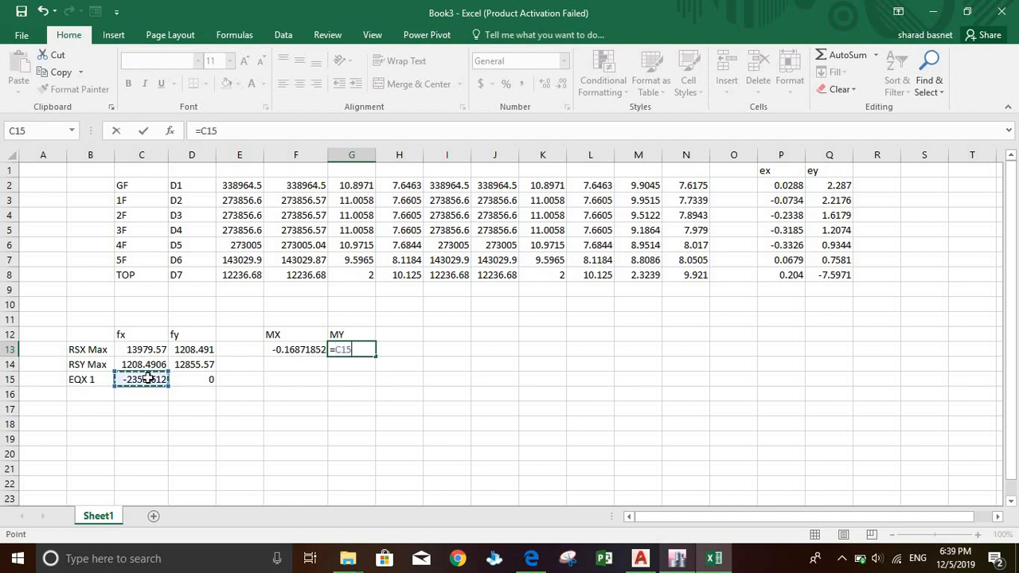
{"action": "type", "text": "/"}
{"action": "left_click", "coordinate": [146, 364]}
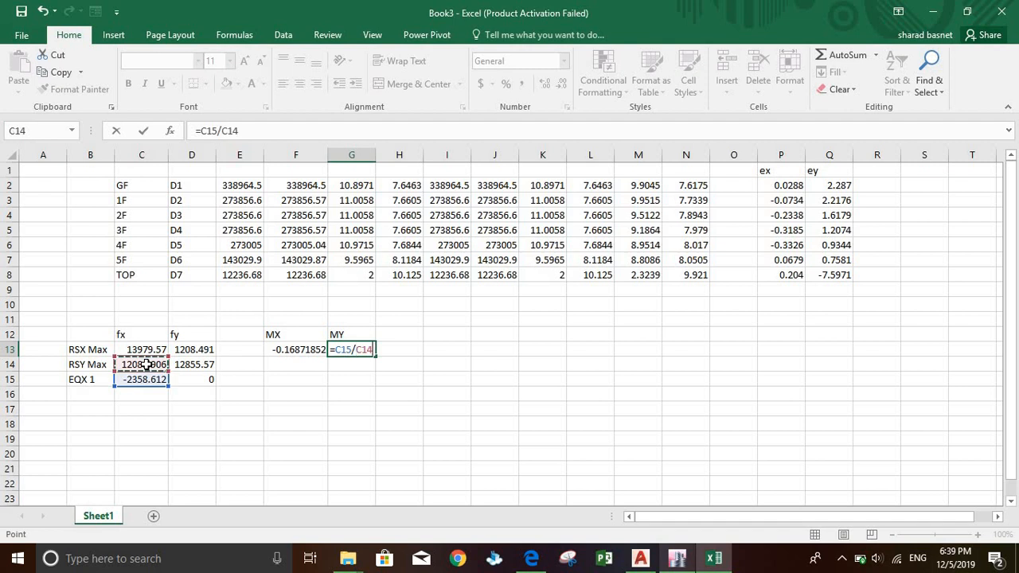
{"action": "left_click", "coordinate": [199, 367]}
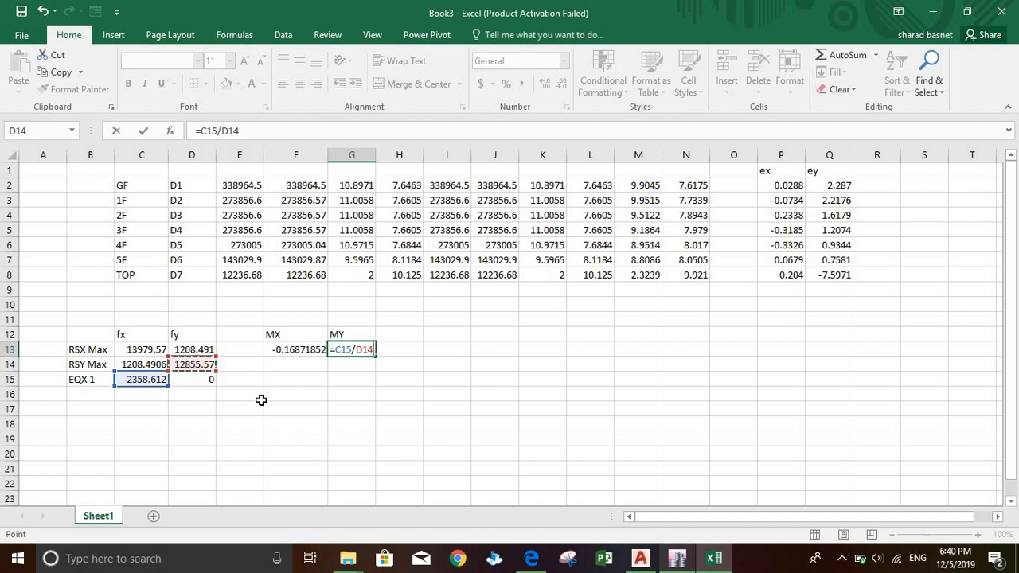
{"action": "key", "text": "Return"}
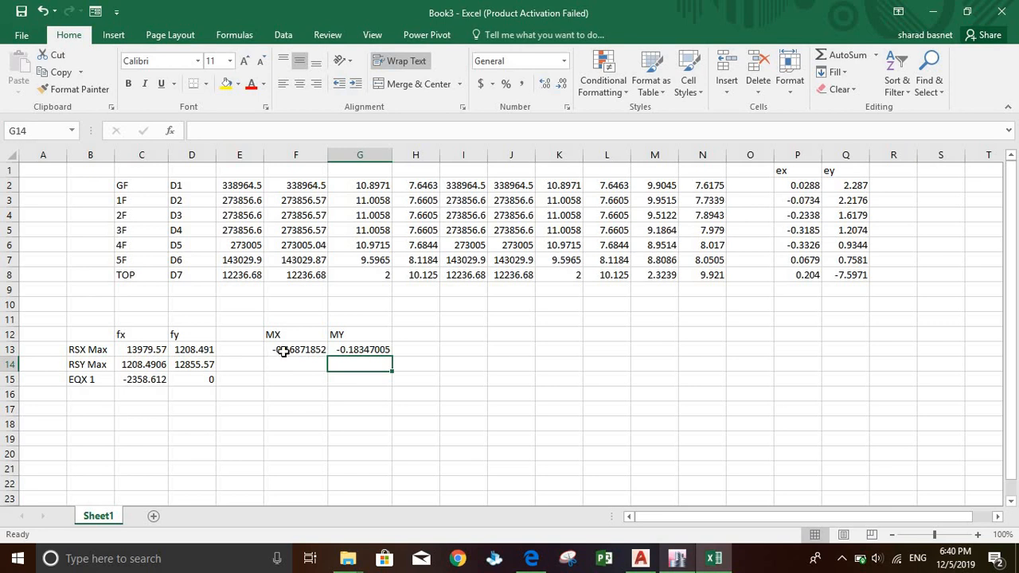
Remove the minus sign from the EQX 1 fx value in cell C15 so it reads 2358.6124.
{"action": "double_click", "coordinate": [123, 380]}
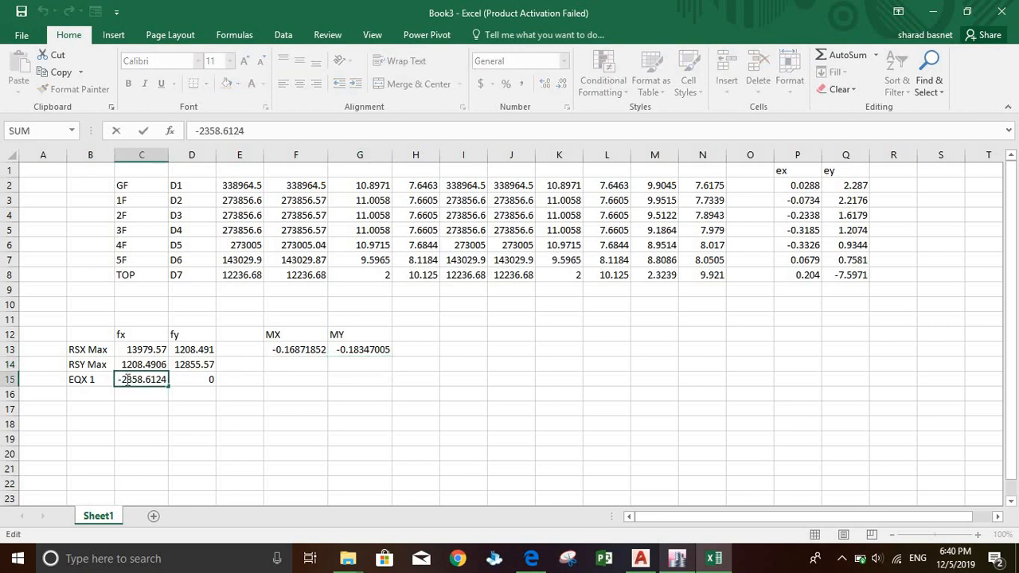
{"action": "key", "text": "BackSpace"}
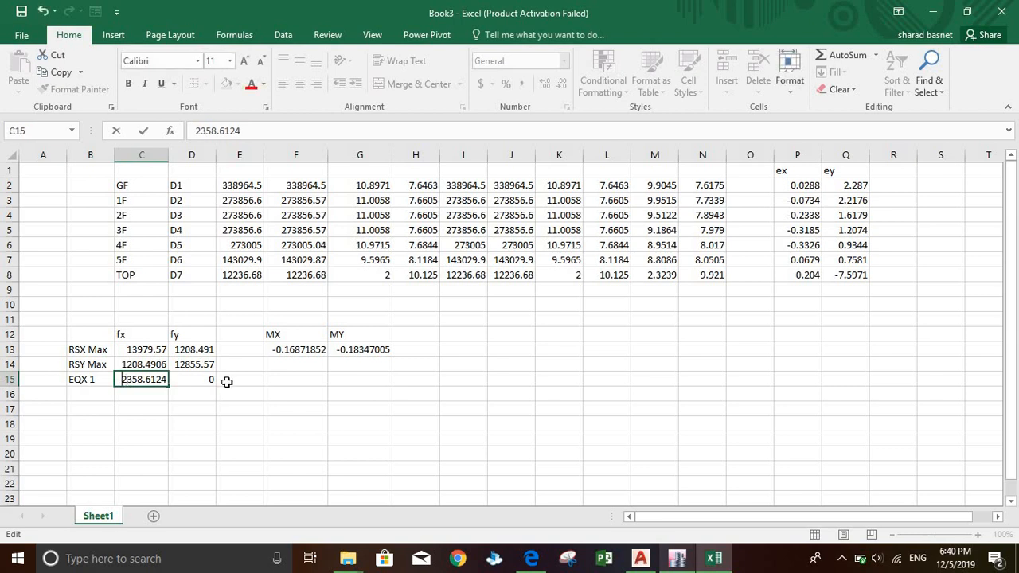
{"action": "left_click", "coordinate": [317, 369]}
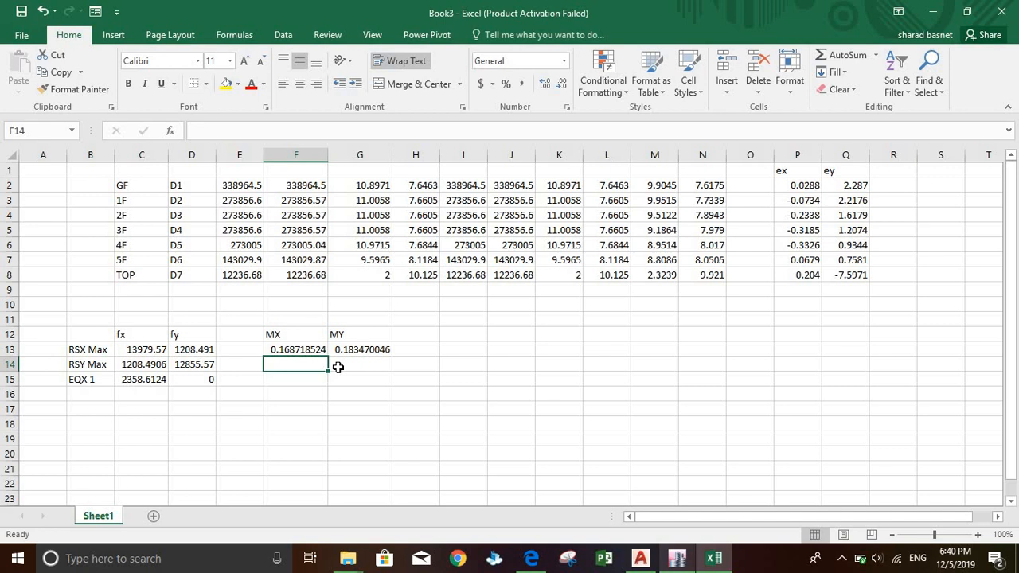
Enter the heading Multiplication factor in cell F11 above MX and MY.
{"action": "left_click", "coordinate": [288, 318]}
{"action": "type", "text": "MULTI"}
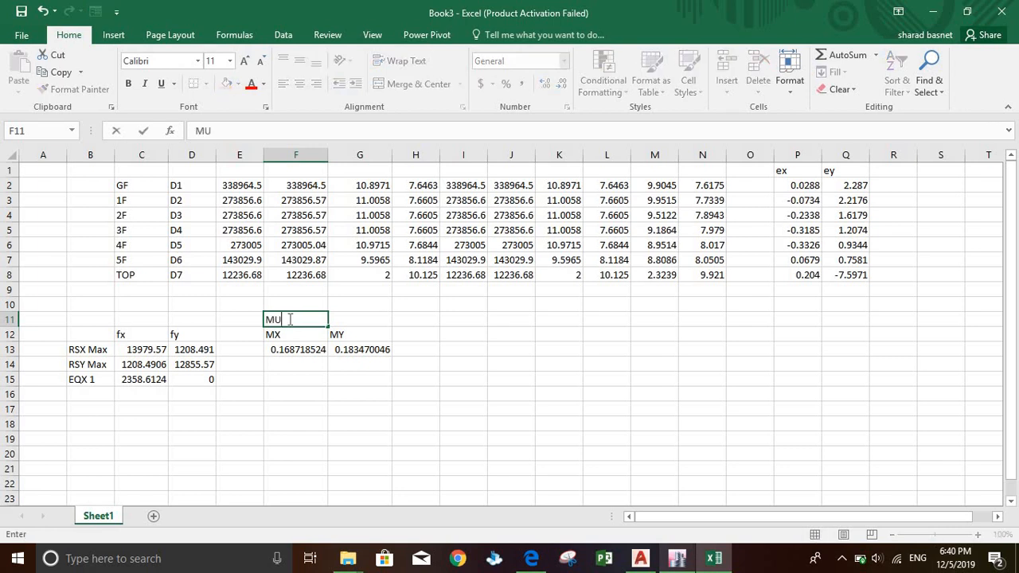
{"action": "key", "text": "BackSpace"}
{"action": "key", "text": "BackSpace"}
{"action": "key", "text": "BackSpace"}
{"action": "key", "text": "BackSpace"}
{"action": "type", "text": "ultiplication fac"}
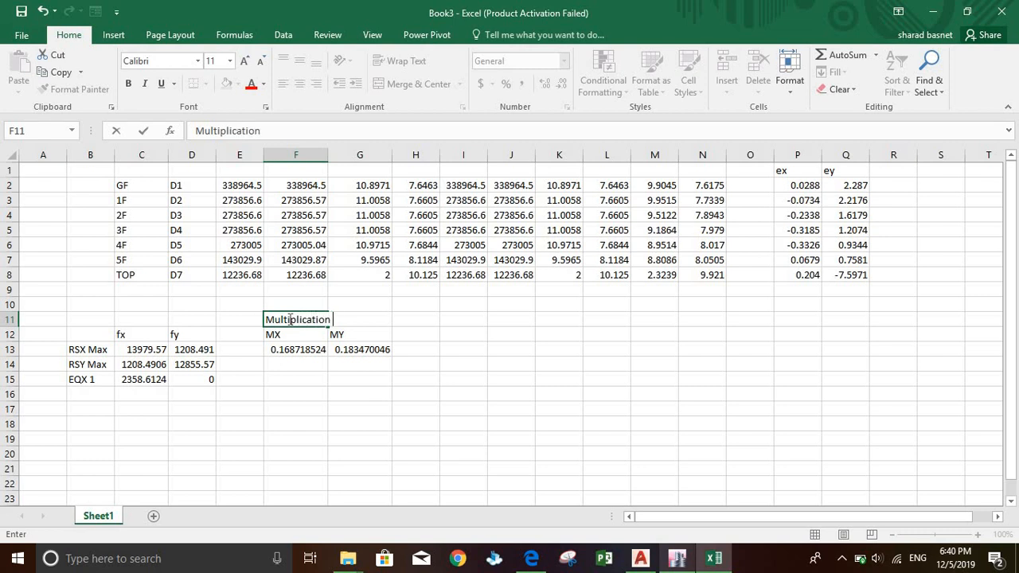
{"action": "type", "text": "tor"}
{"action": "key", "text": "ctrl+Return"}
{"action": "key", "text": "Down"}
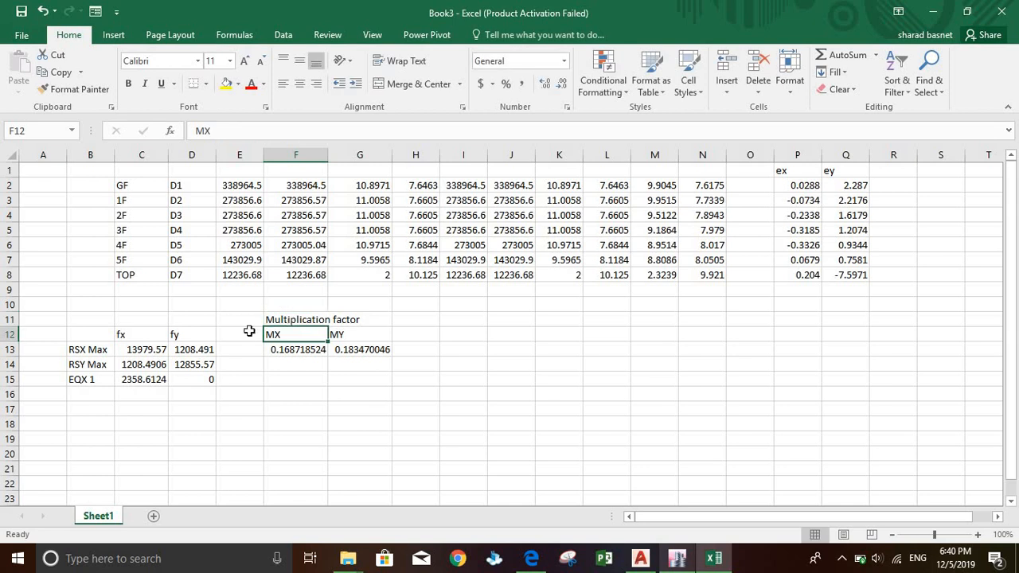
Fill the EQX 1 fx cell C15 and the RSX Max fx cell C13 with yellow.
{"action": "left_click", "coordinate": [136, 379]}
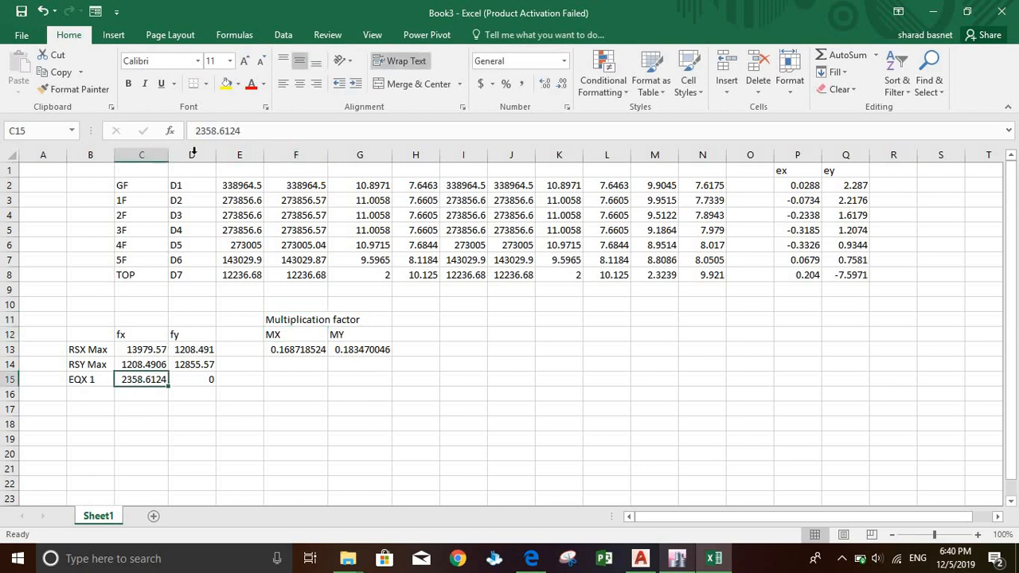
{"action": "left_click", "coordinate": [227, 83]}
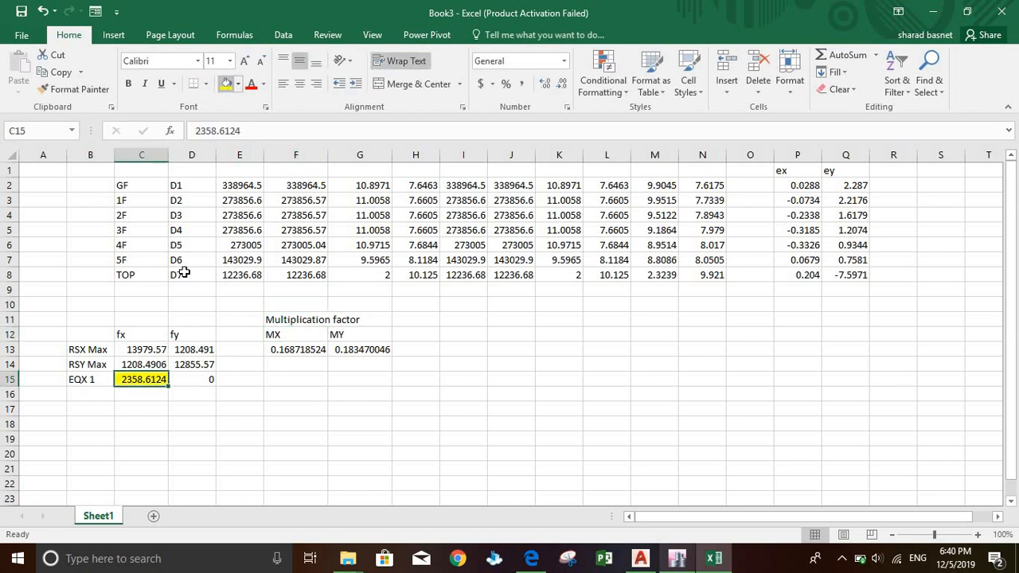
{"action": "left_click", "coordinate": [144, 351]}
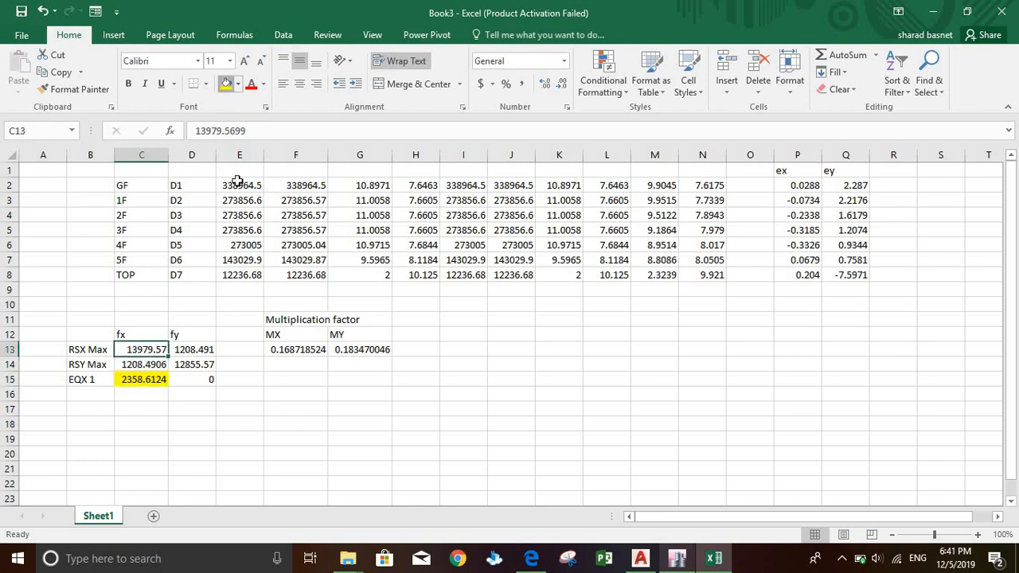
{"action": "left_click", "coordinate": [227, 83]}
{"action": "left_click", "coordinate": [238, 84]}
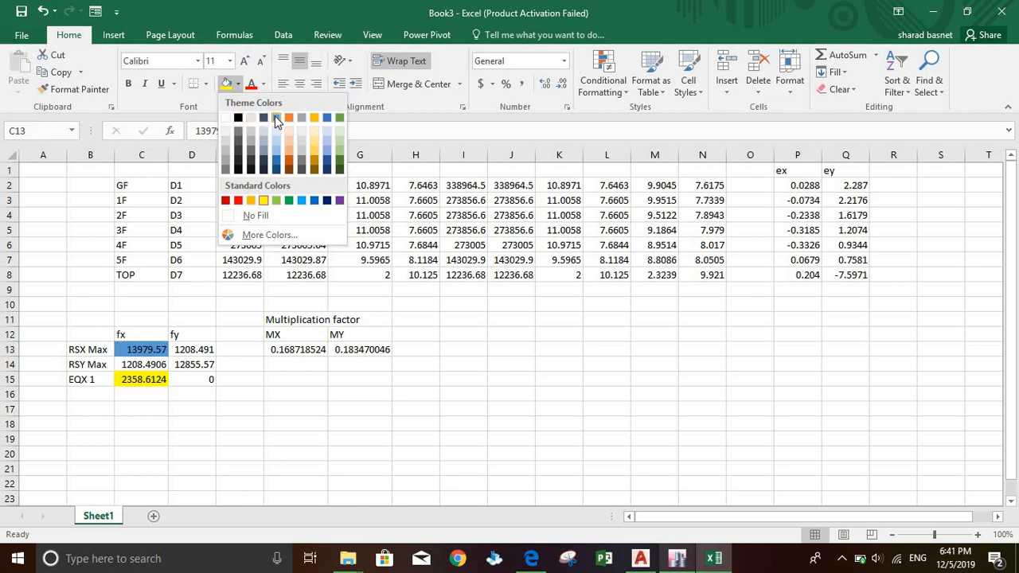
{"action": "left_click", "coordinate": [274, 118]}
{"action": "left_click", "coordinate": [237, 84]}
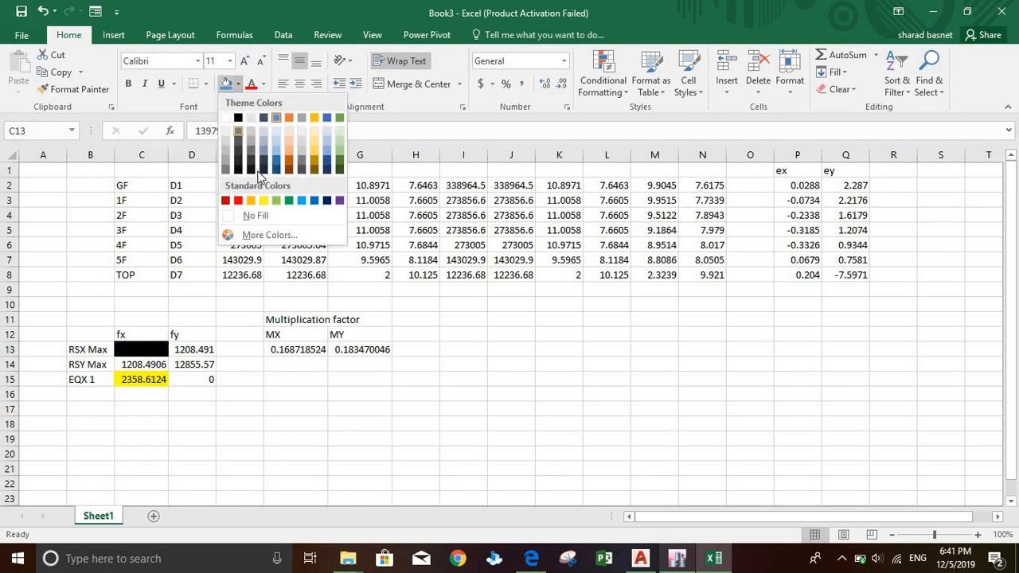
{"action": "left_click", "coordinate": [264, 200]}
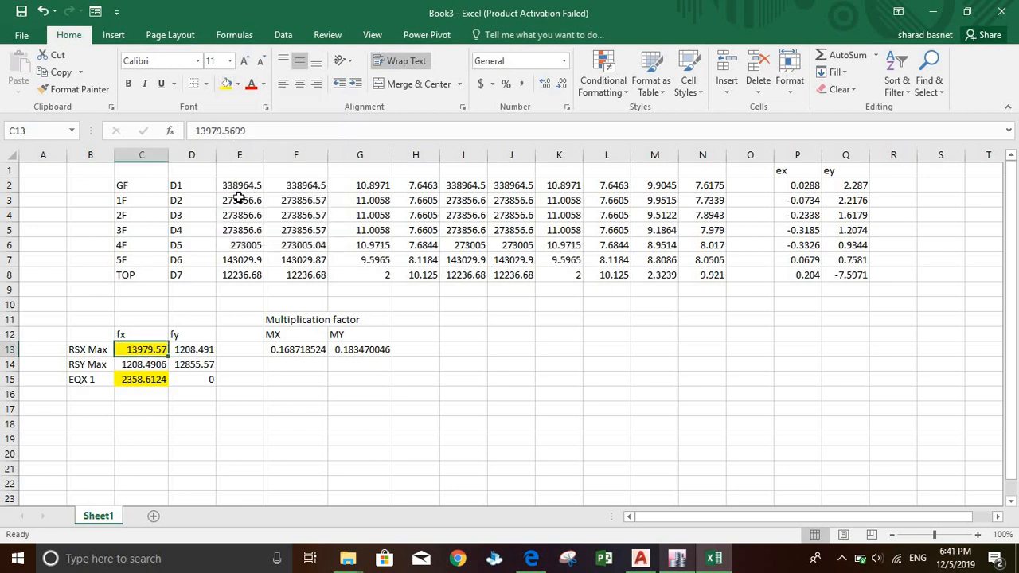
Fill the RSY Max fy cell D14 with light green.
{"action": "left_click", "coordinate": [189, 364]}
{"action": "left_click", "coordinate": [237, 84]}
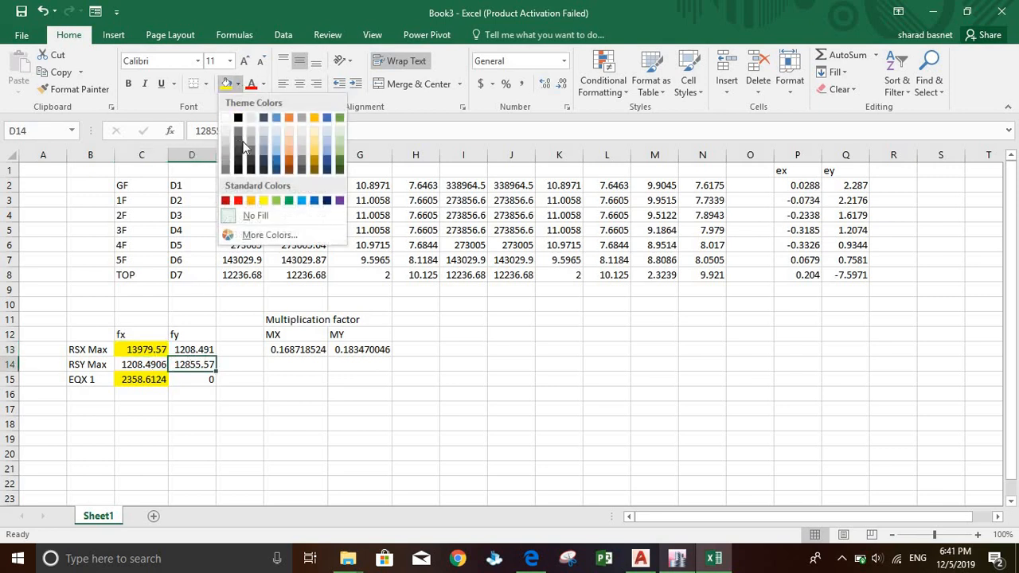
{"action": "left_click", "coordinate": [274, 199]}
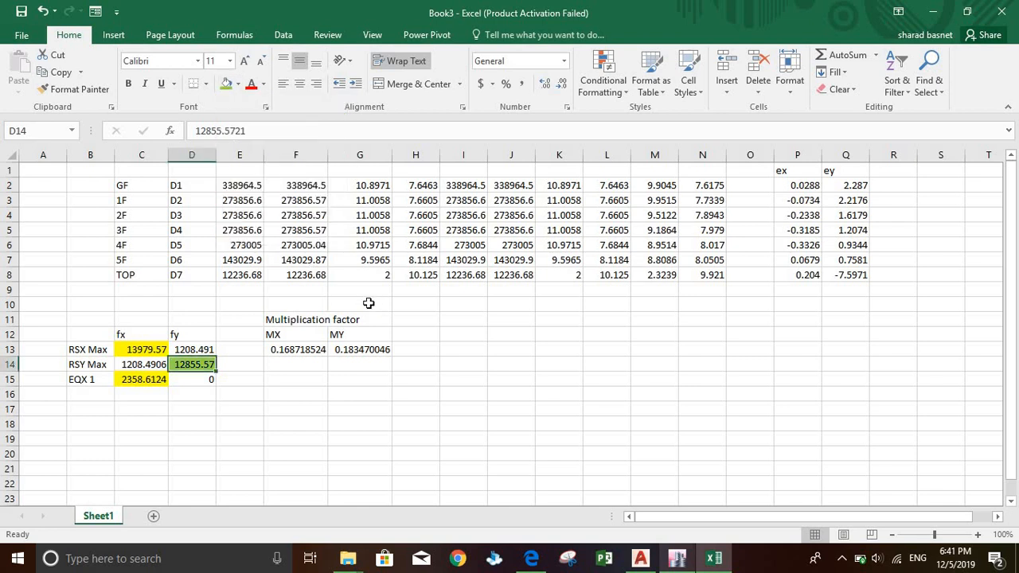
{"action": "left_click", "coordinate": [458, 326]}
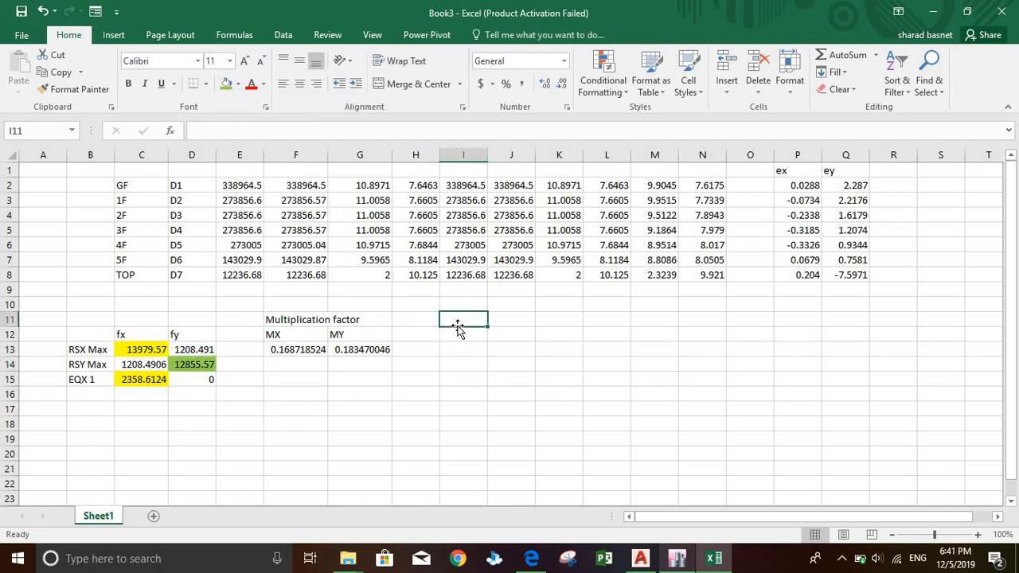
Switch to ETABS and filter the Base Reactions table by load case to RSX Max and RSY Max.
{"action": "left_click", "coordinate": [677, 562]}
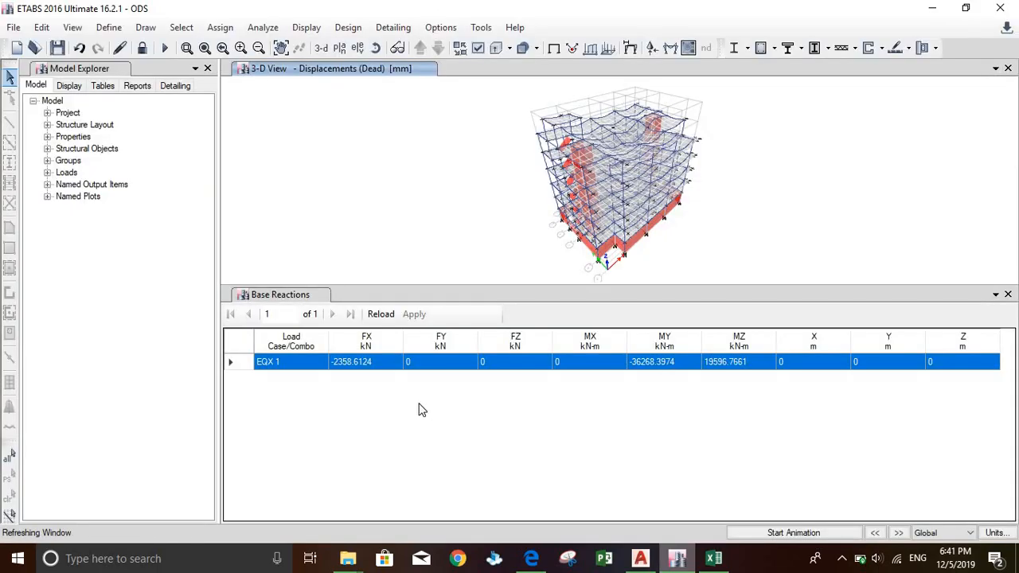
{"action": "right_click", "coordinate": [305, 341]}
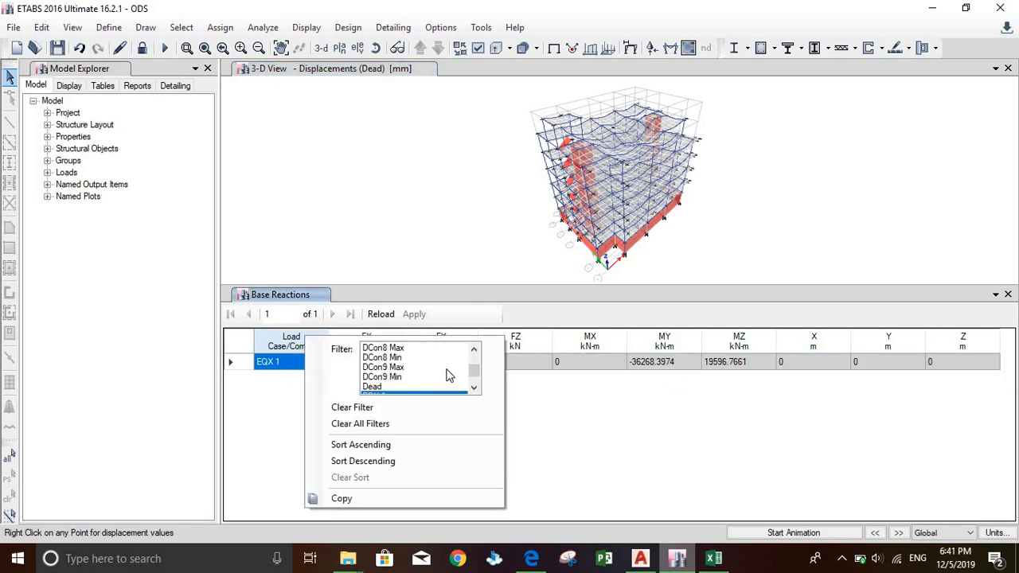
{"action": "left_click", "coordinate": [474, 388]}
{"action": "left_click", "coordinate": [475, 388]}
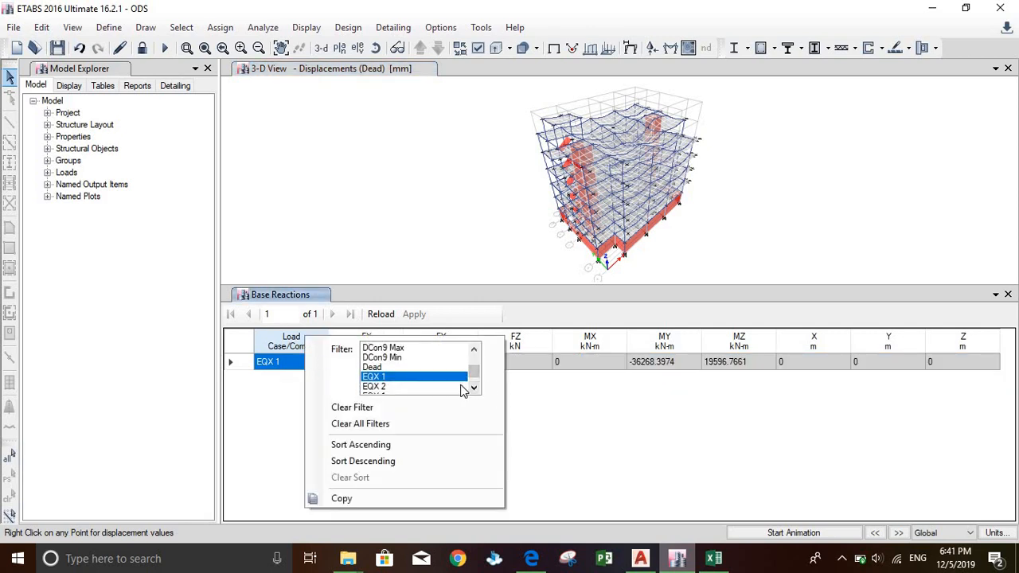
{"action": "left_click", "coordinate": [473, 390]}
{"action": "left_click", "coordinate": [473, 389]}
{"action": "left_click", "coordinate": [473, 389]}
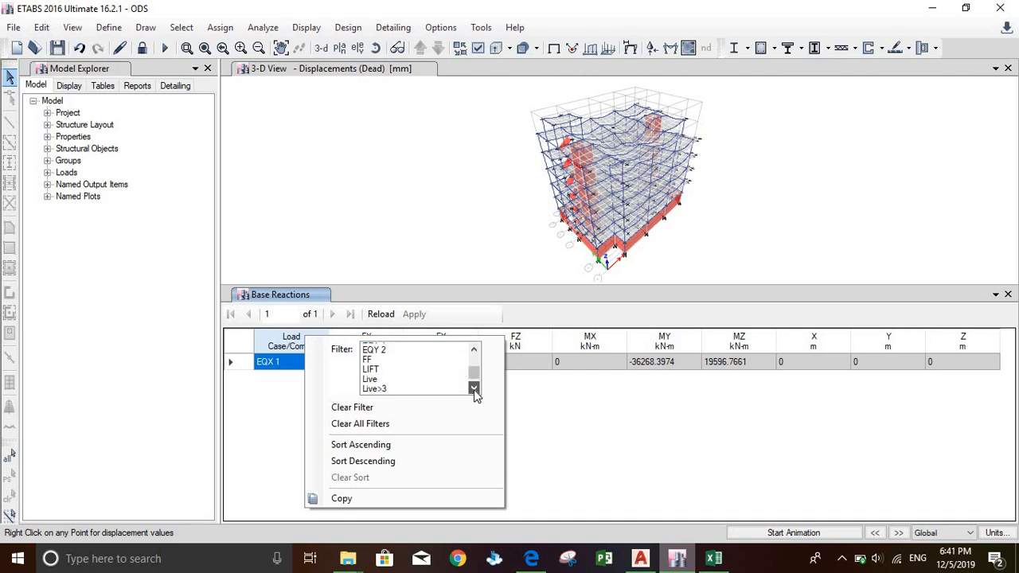
{"action": "left_click", "coordinate": [474, 389]}
{"action": "left_click", "coordinate": [473, 389]}
{"action": "left_click", "coordinate": [474, 389]}
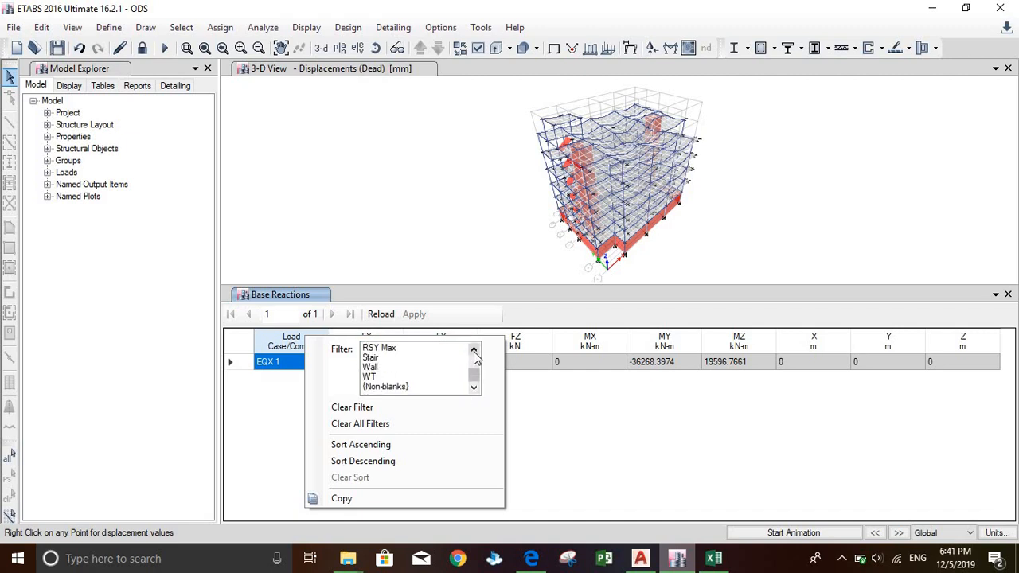
{"action": "left_click", "coordinate": [474, 348]}
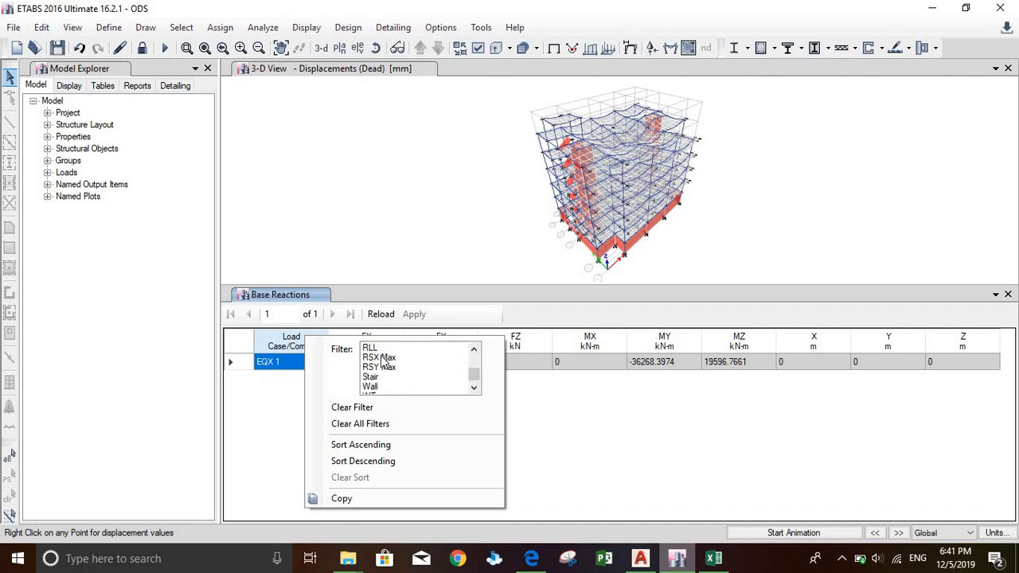
{"action": "left_click", "coordinate": [384, 358]}
{"action": "left_click", "coordinate": [391, 368], "text": "ctrl"}
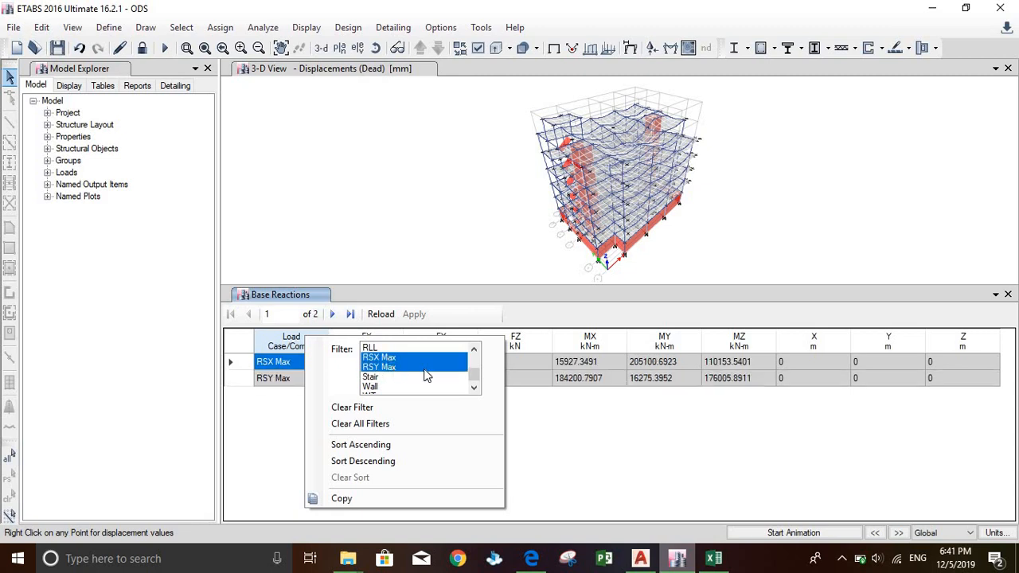
{"action": "left_click", "coordinate": [541, 407]}
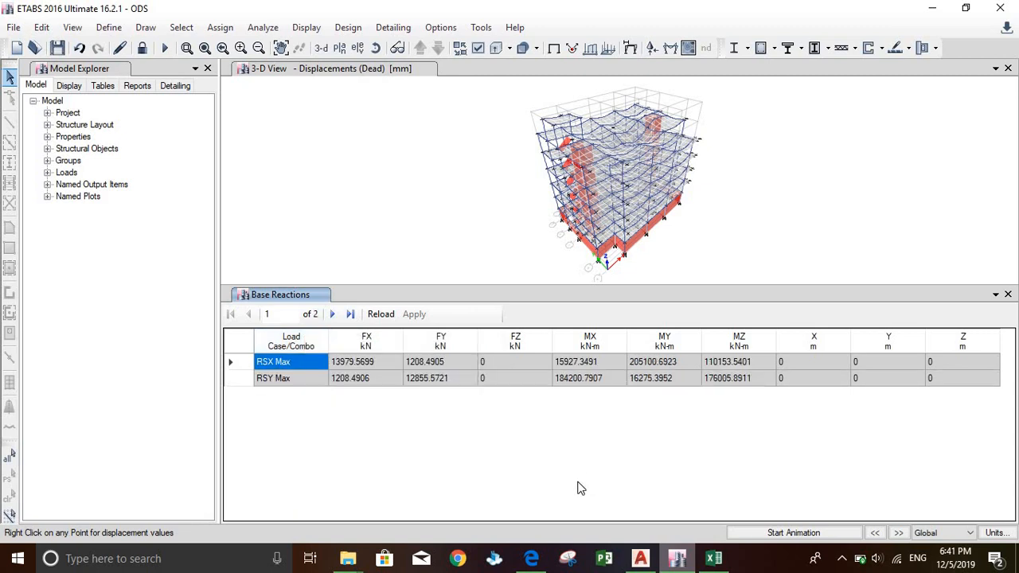
Switch back to Excel and copy the MX multiplication factor from cell F13.
{"action": "left_click", "coordinate": [710, 558]}
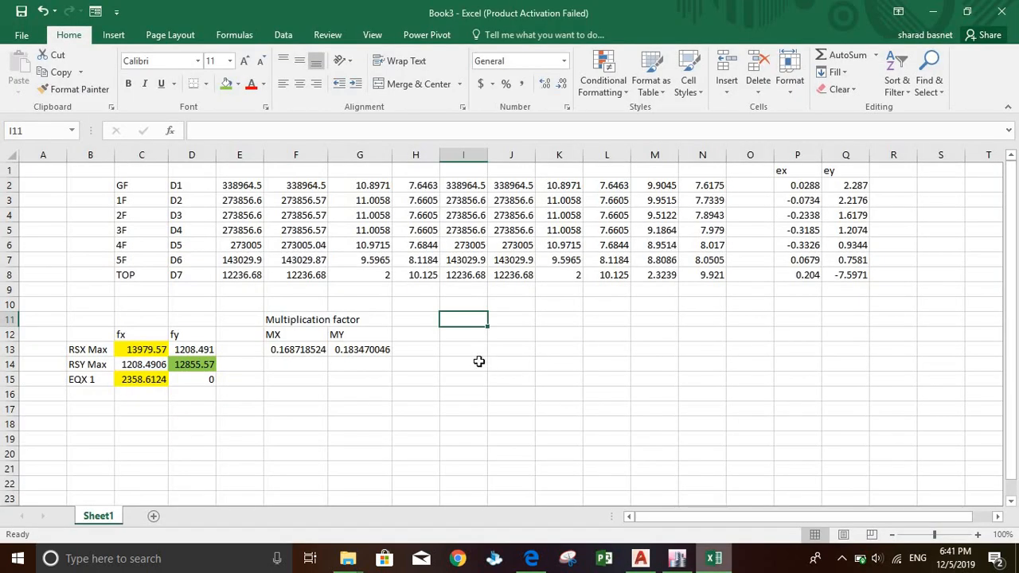
{"action": "left_click", "coordinate": [300, 351]}
{"action": "key", "text": "ctrl+c"}
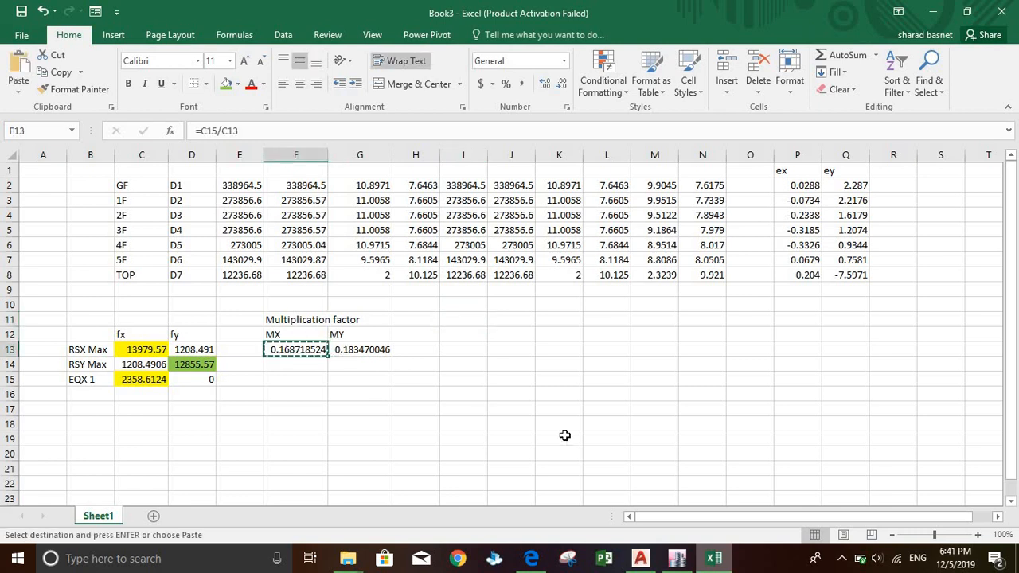
Switch to ETABS and open the definition of the RSX response spectrum load case for modification.
{"action": "left_click", "coordinate": [676, 558]}
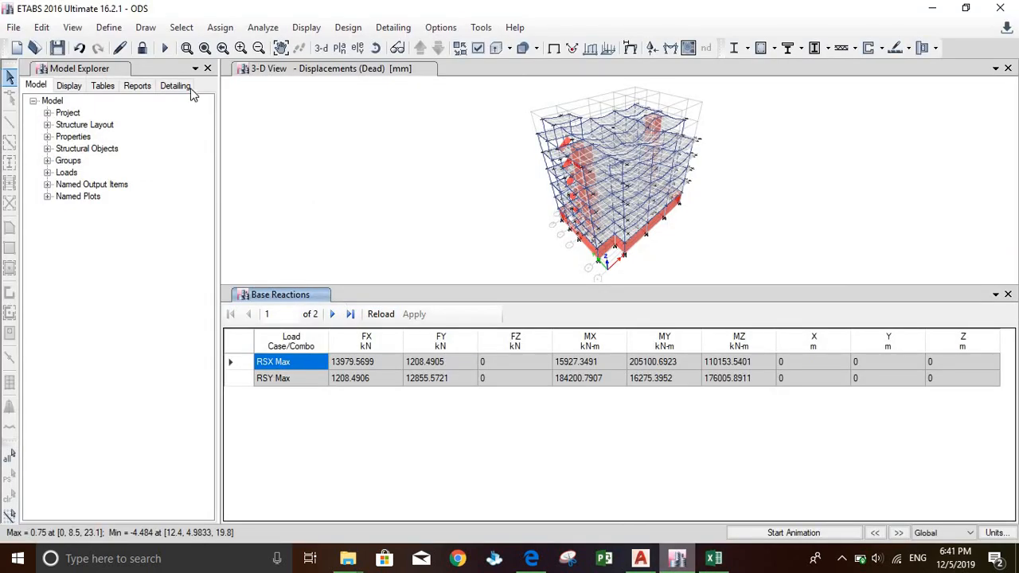
{"action": "left_click", "coordinate": [109, 27]}
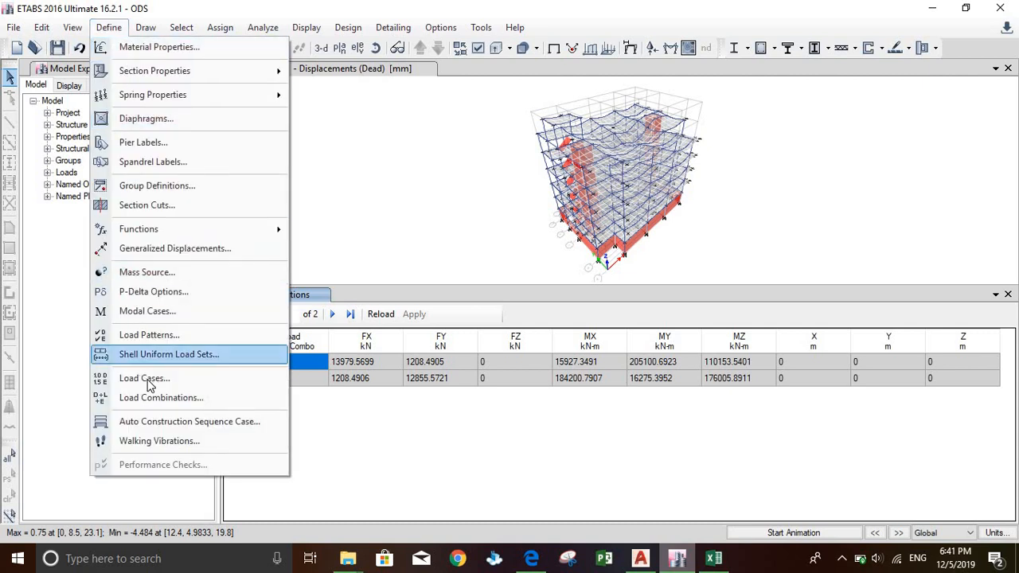
{"action": "left_click", "coordinate": [148, 379]}
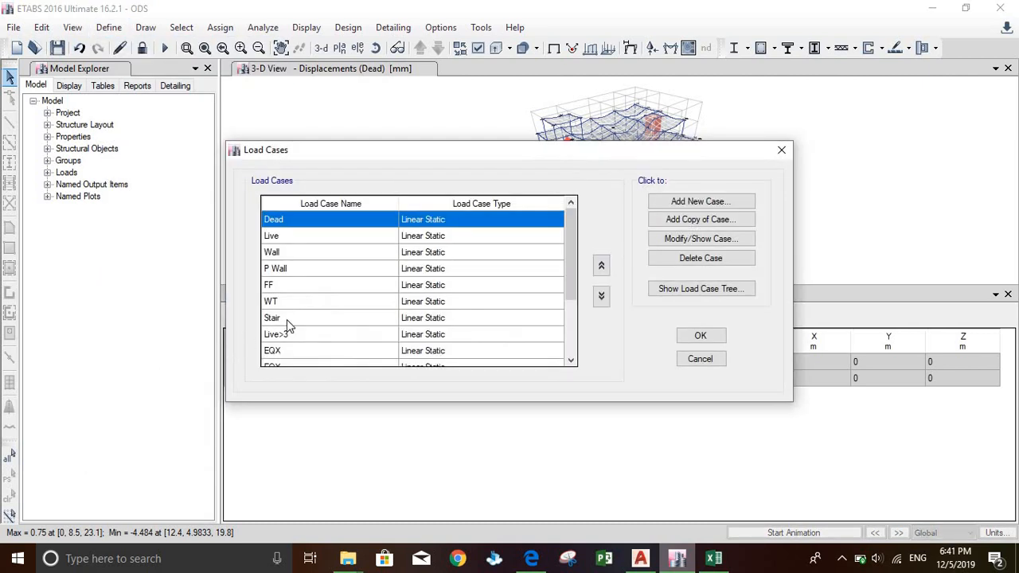
{"action": "scroll", "coordinate": [386, 312], "scroll_direction": "down", "scroll_amount": 2}
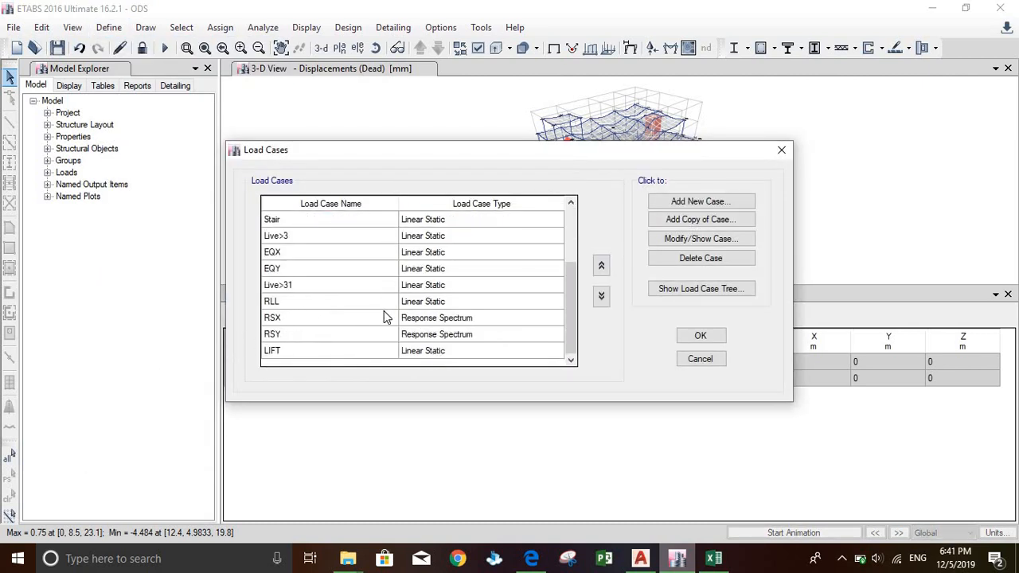
{"action": "left_click", "coordinate": [436, 318]}
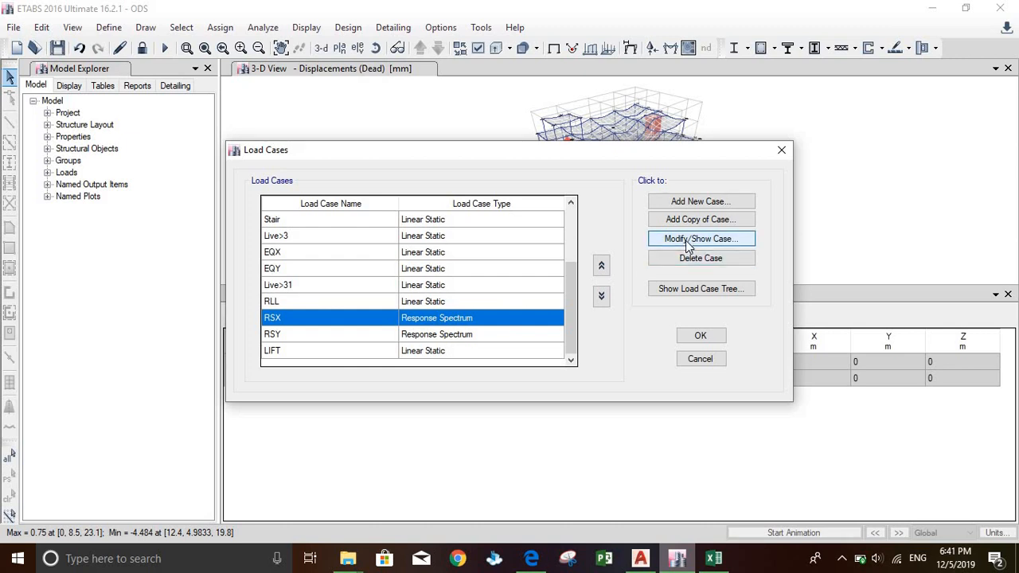
{"action": "left_click", "coordinate": [686, 240]}
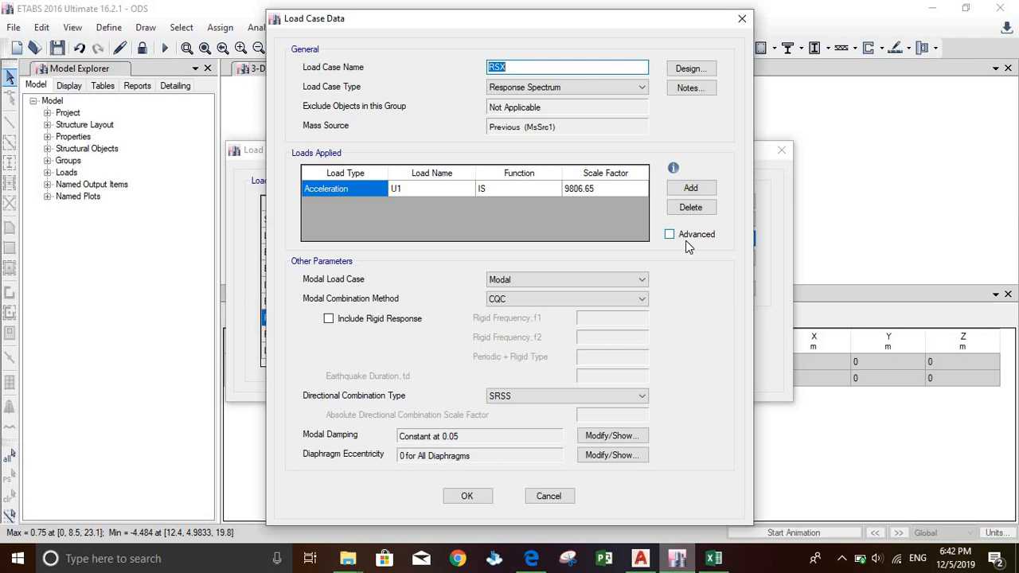
Multiply the RSX load case's U1 scale factor by the copied MX factor, entering 9806.65*0.168718524, and accept the load case data.
{"action": "left_click", "coordinate": [602, 189]}
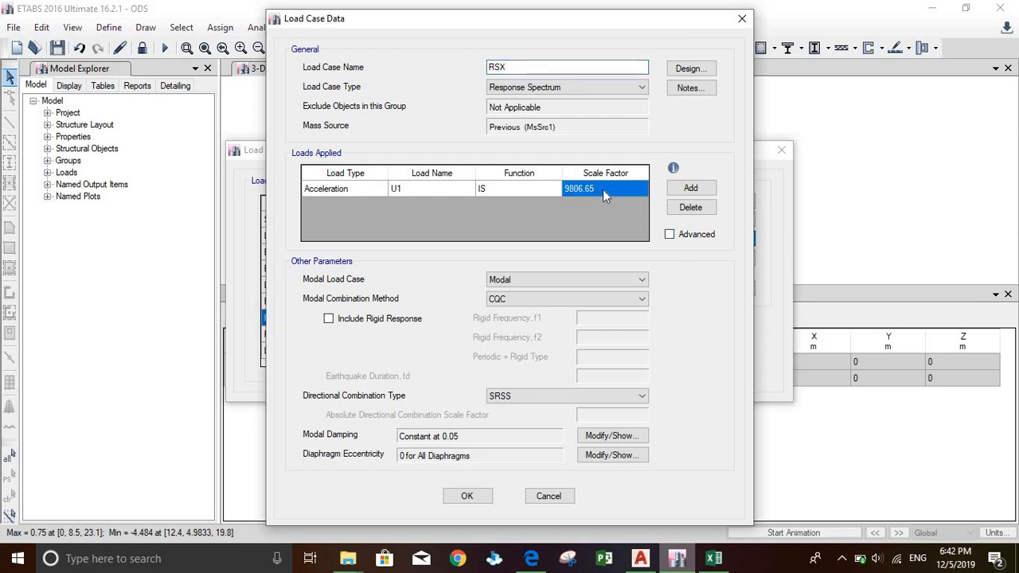
{"action": "left_click", "coordinate": [603, 190]}
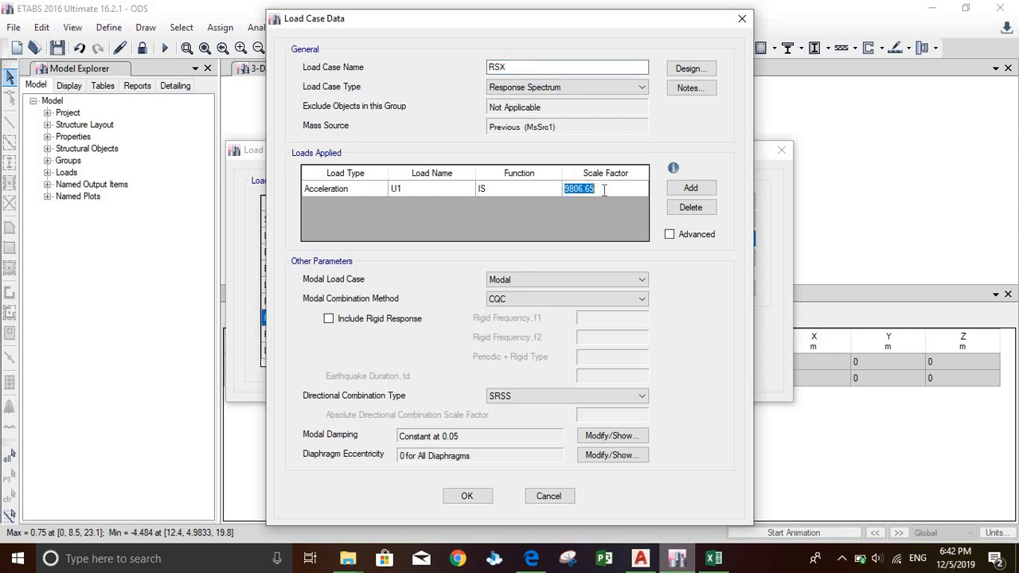
{"action": "left_click", "coordinate": [603, 189]}
{"action": "type", "text": "*"}
{"action": "key", "text": "ctrl+v"}
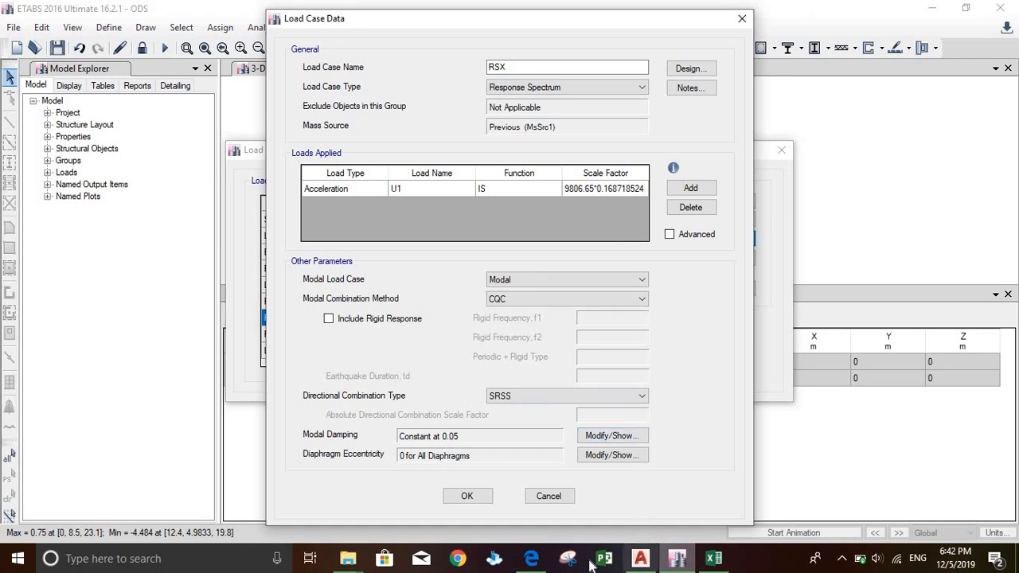
{"action": "left_click", "coordinate": [712, 560]}
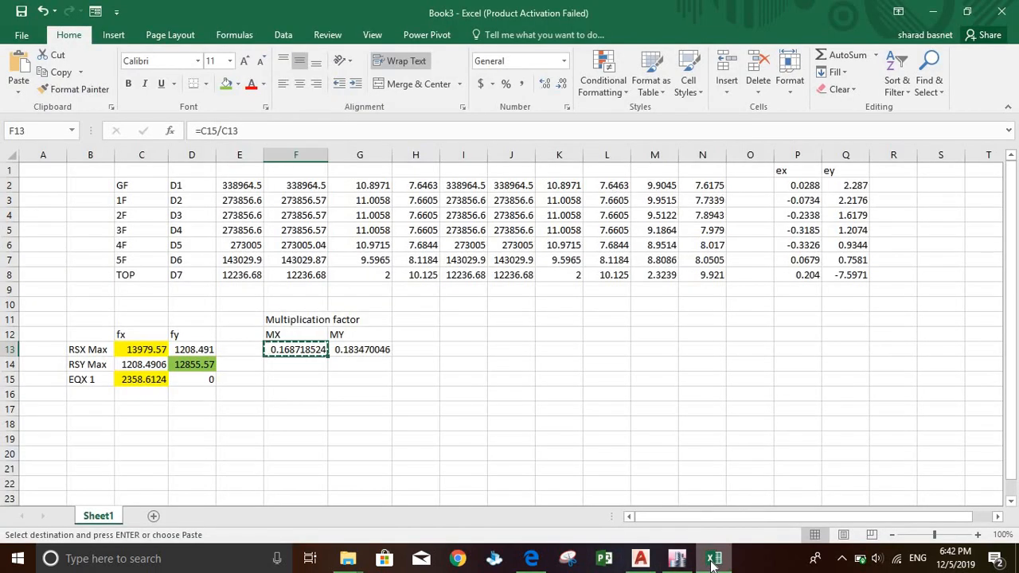
{"action": "left_click", "coordinate": [678, 558]}
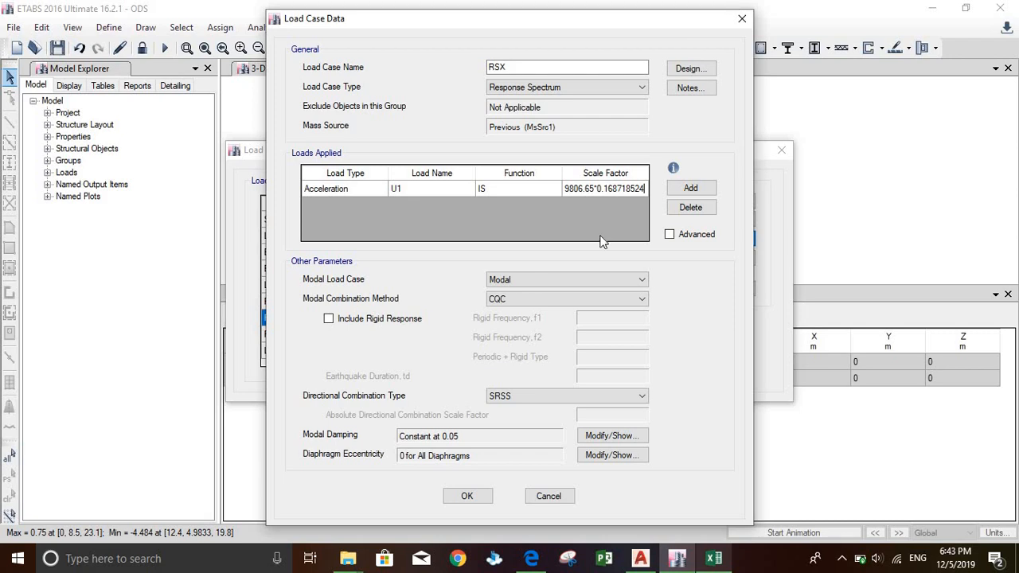
{"action": "left_click", "coordinate": [470, 494]}
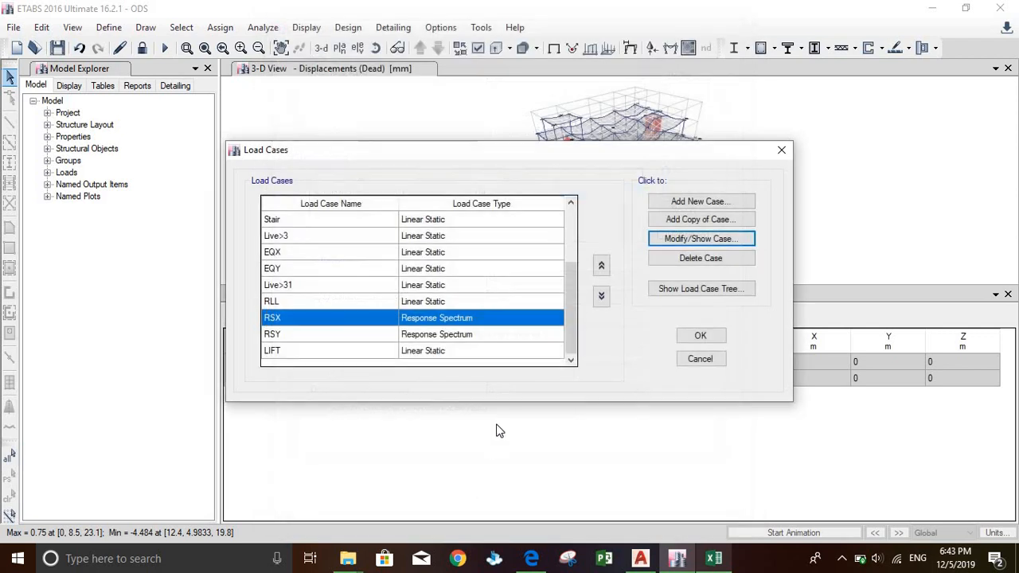
Copy the MY multiplication factor from cell G13 in Excel, and open the RSY load case for modification in ETABS.
{"action": "left_click", "coordinate": [714, 559]}
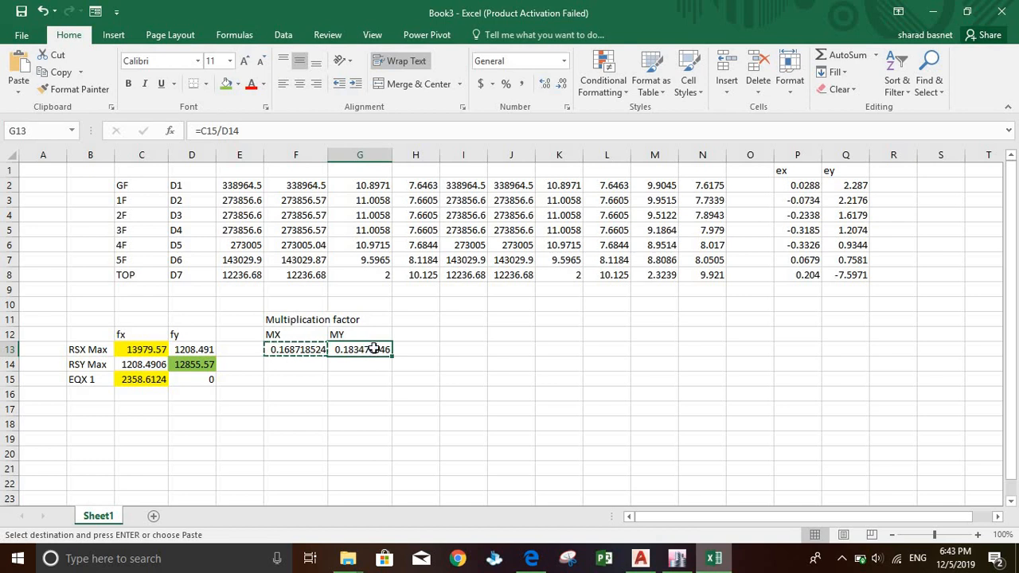
{"action": "key", "text": "alt+Tab"}
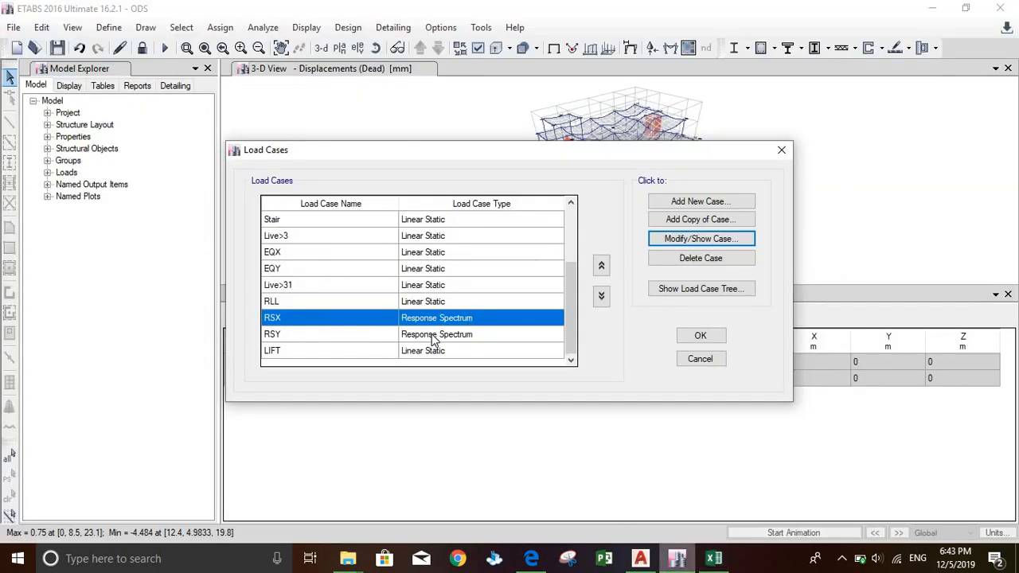
{"action": "left_click", "coordinate": [409, 335]}
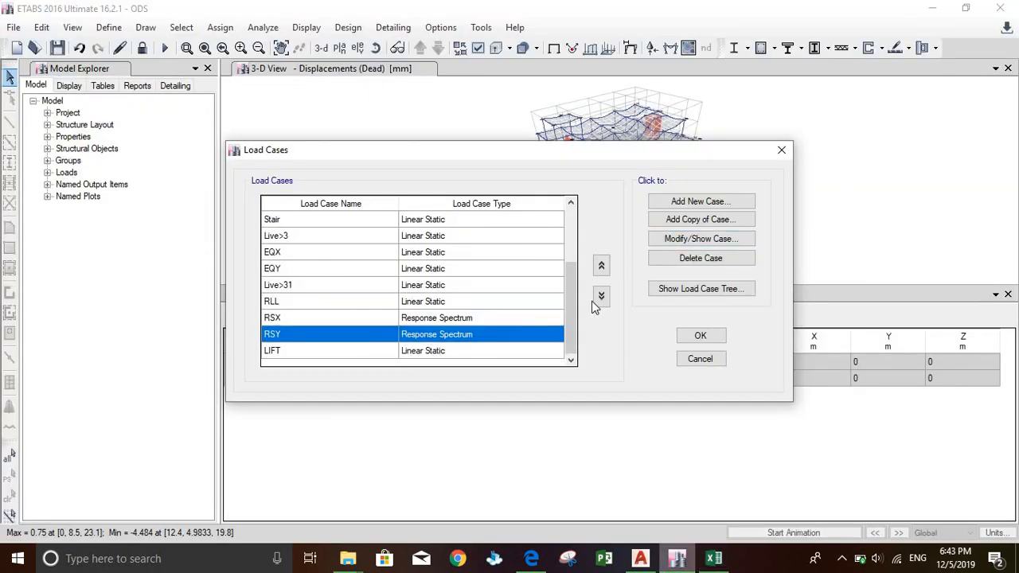
{"action": "left_click", "coordinate": [679, 240]}
Multiply the RSY load case's U2 scale factor of 9806.65 by the copied MY factor 0.183470046 and accept the load case changes.
{"action": "left_click", "coordinate": [603, 189]}
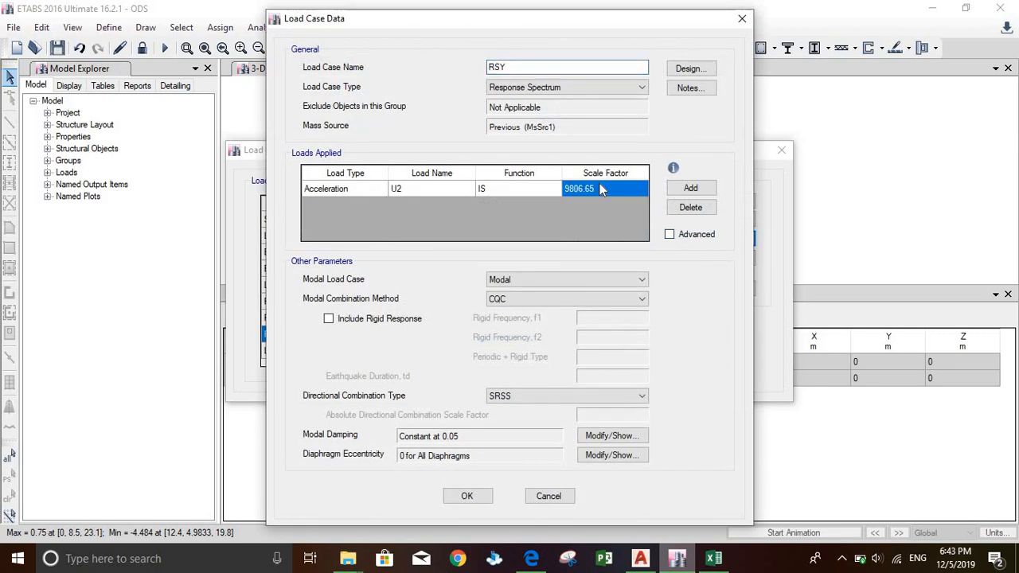
{"action": "left_click", "coordinate": [603, 189]}
{"action": "left_click", "coordinate": [603, 187]}
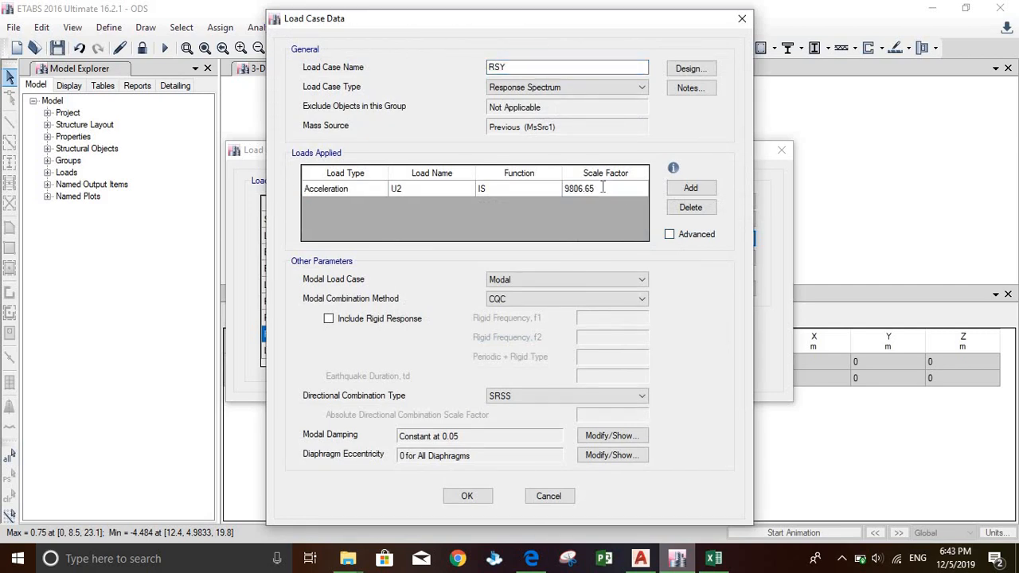
{"action": "type", "text": "*"}
{"action": "key", "text": "ctrl+v"}
{"action": "left_click", "coordinate": [467, 496]}
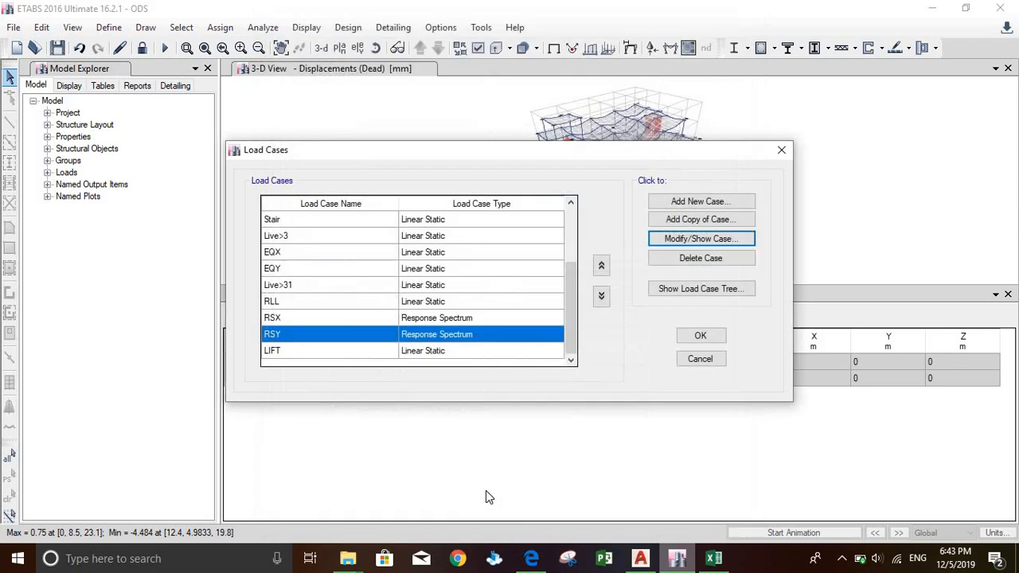
{"action": "left_click", "coordinate": [699, 337]}
{"action": "left_click", "coordinate": [619, 330]}
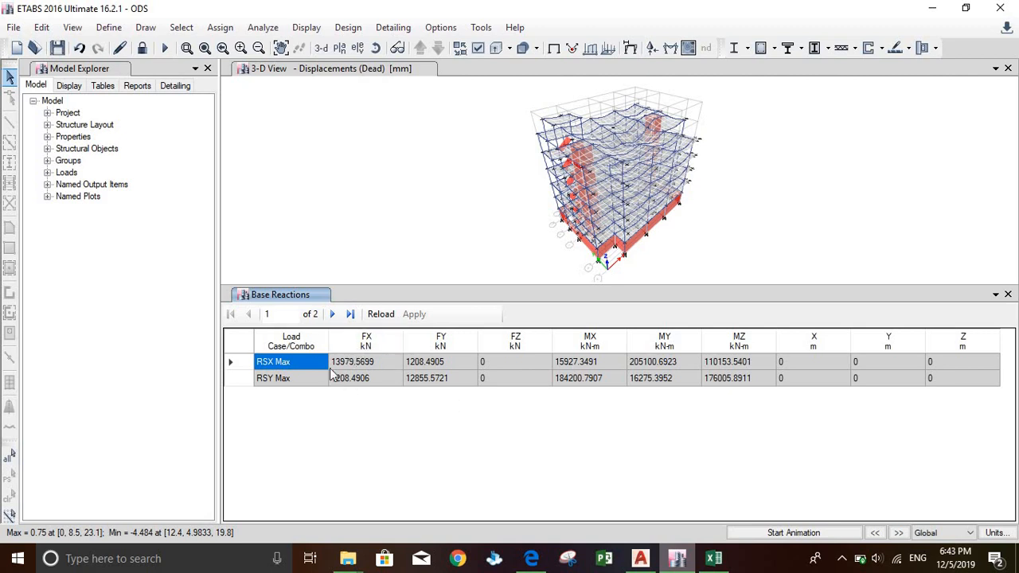
Add EQX 1 to the load case filter of the Base Reactions table, alongside RSX Max and RSY Max.
{"action": "left_click", "coordinate": [304, 340]}
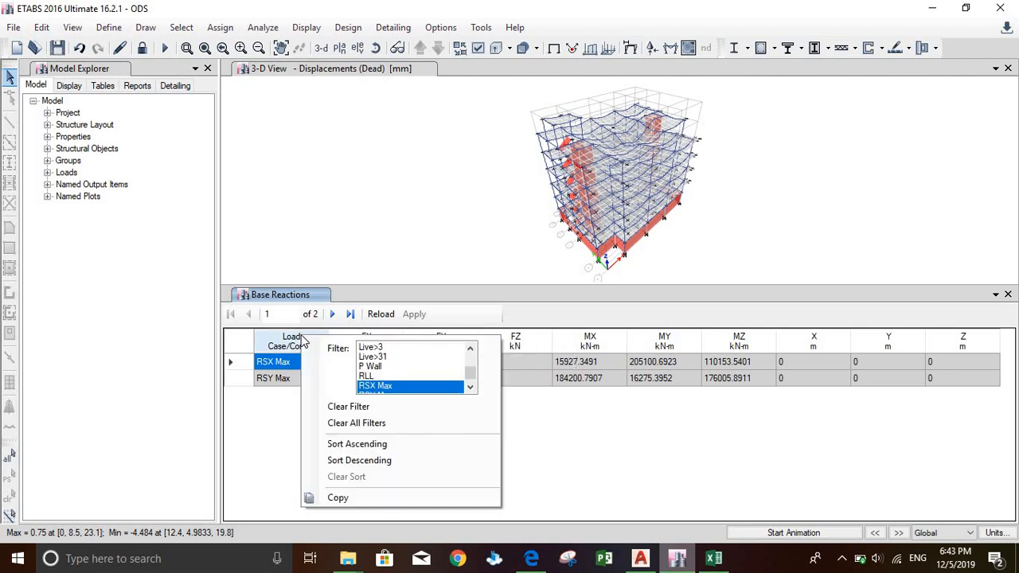
{"action": "left_click", "coordinate": [379, 202]}
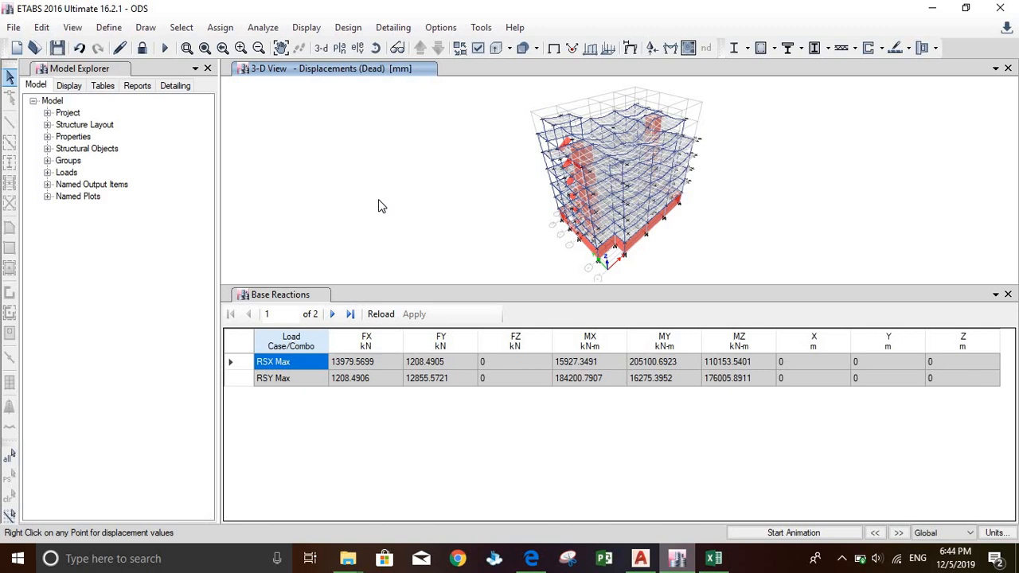
{"action": "left_click", "coordinate": [292, 348]}
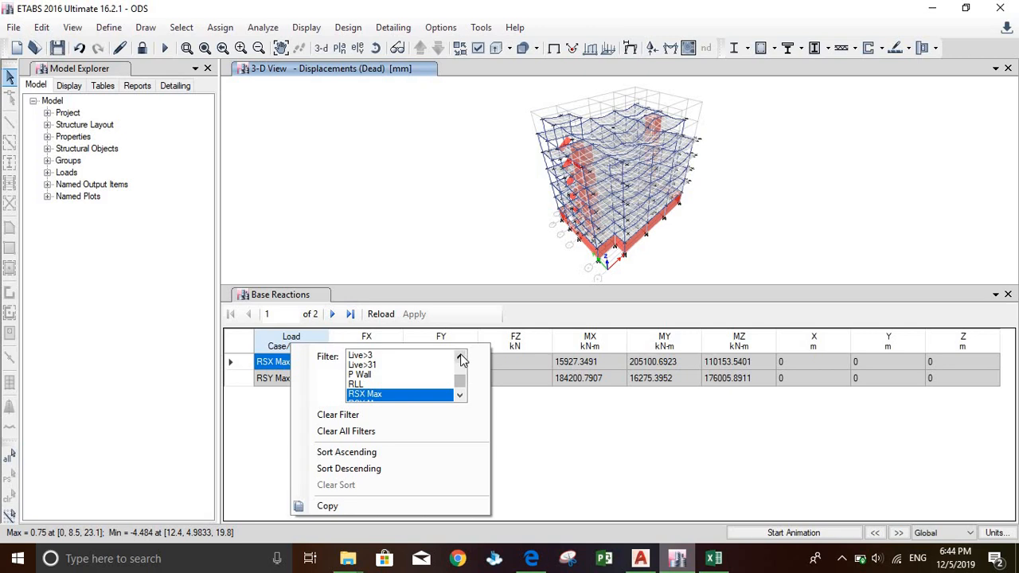
{"action": "left_click_drag", "start_coordinate": [462, 360], "coordinate": [461, 359]}
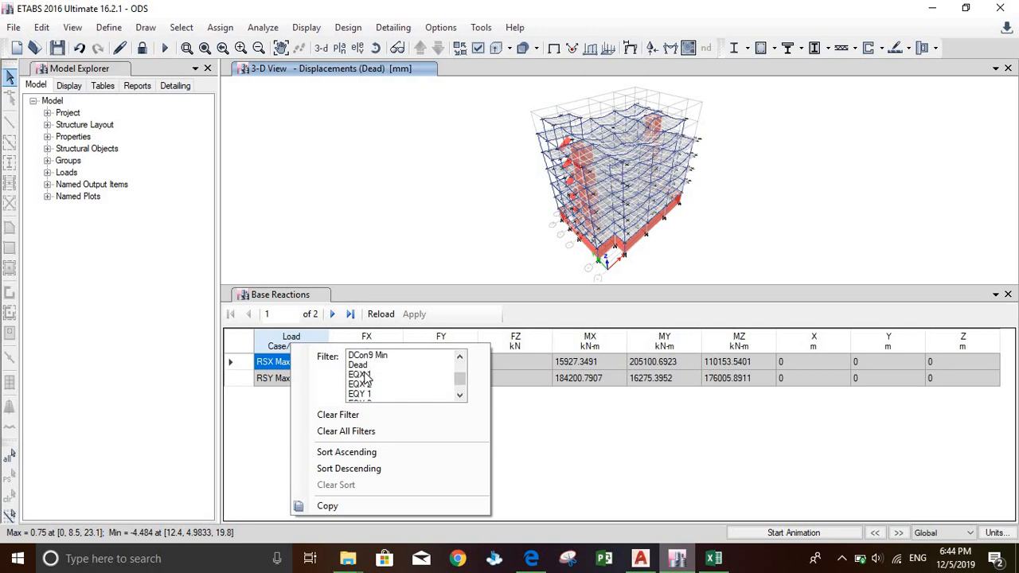
{"action": "left_click", "coordinate": [362, 374]}
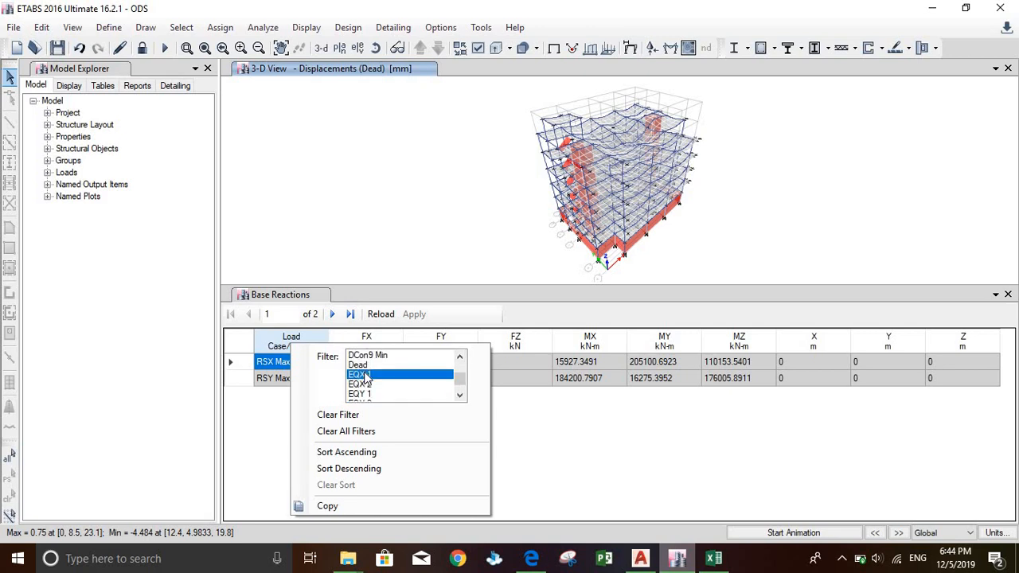
{"action": "left_click", "coordinate": [502, 421]}
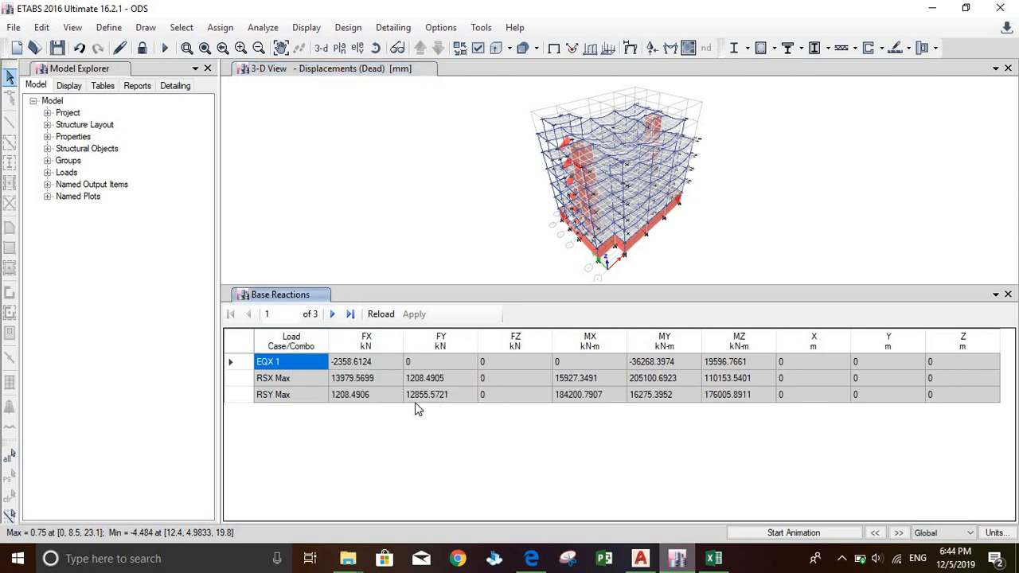
Replace EQX 1 with EQY 1 in the Base Reactions load case filter, keeping RSX Max and RSY Max.
{"action": "left_click", "coordinate": [306, 344]}
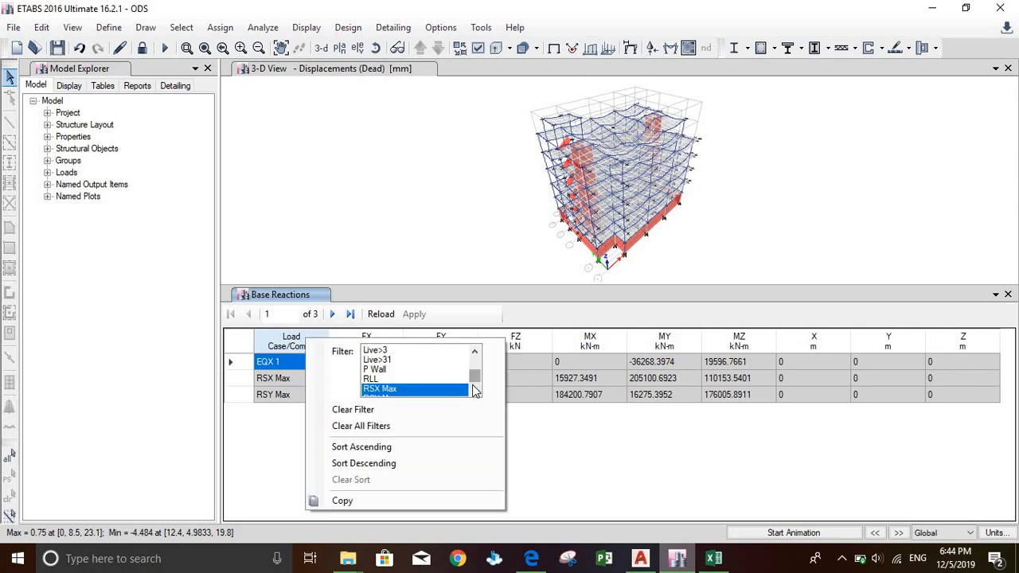
{"action": "left_click", "coordinate": [474, 389]}
{"action": "left_click", "coordinate": [478, 355]}
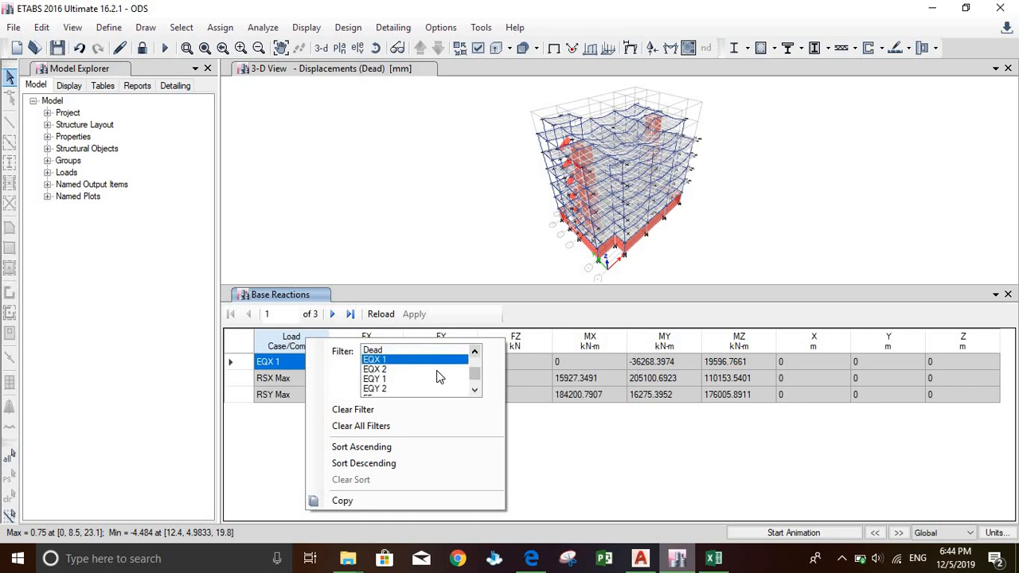
{"action": "left_click", "coordinate": [388, 379]}
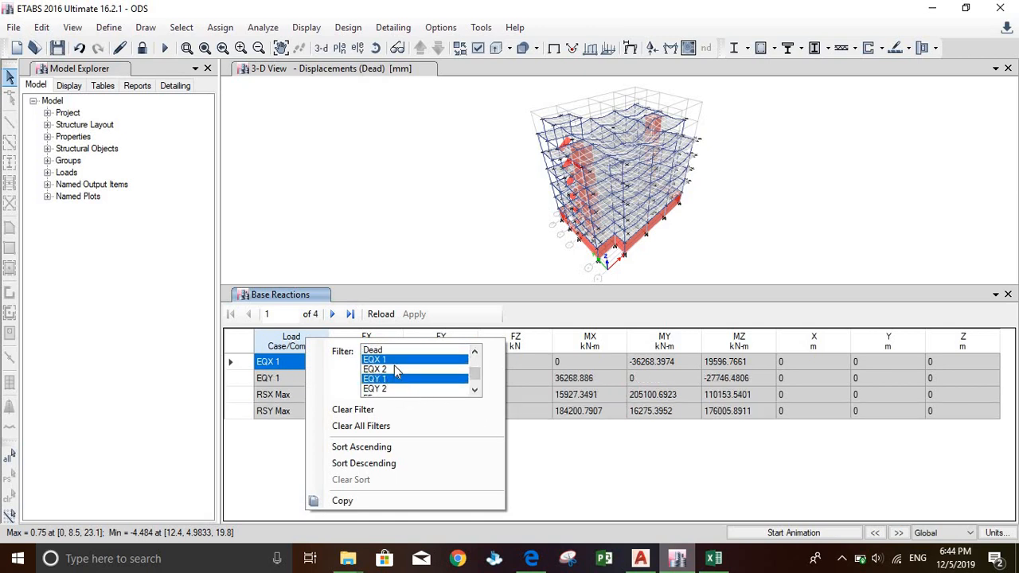
{"action": "left_click", "coordinate": [387, 359]}
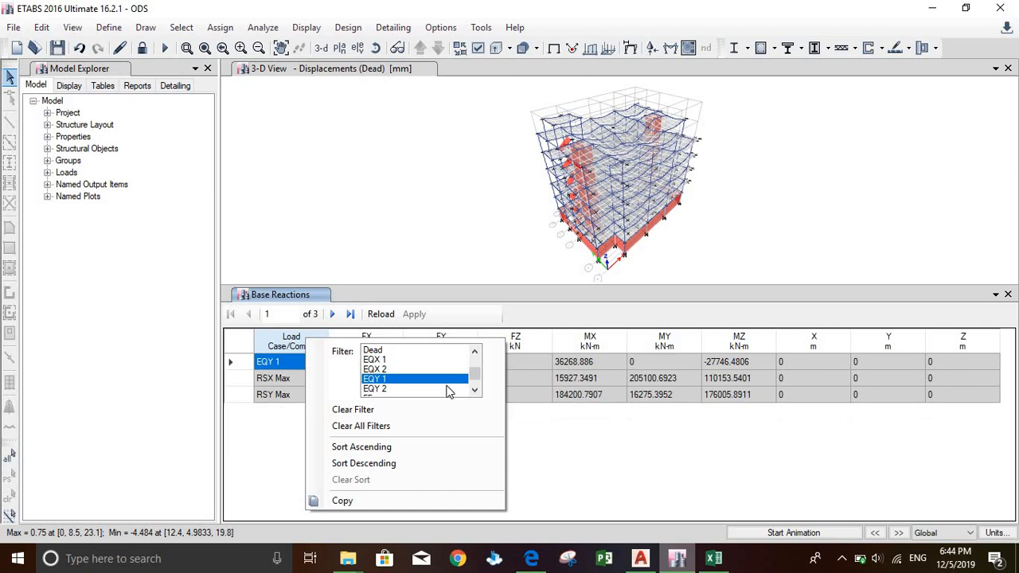
{"action": "left_click", "coordinate": [508, 414]}
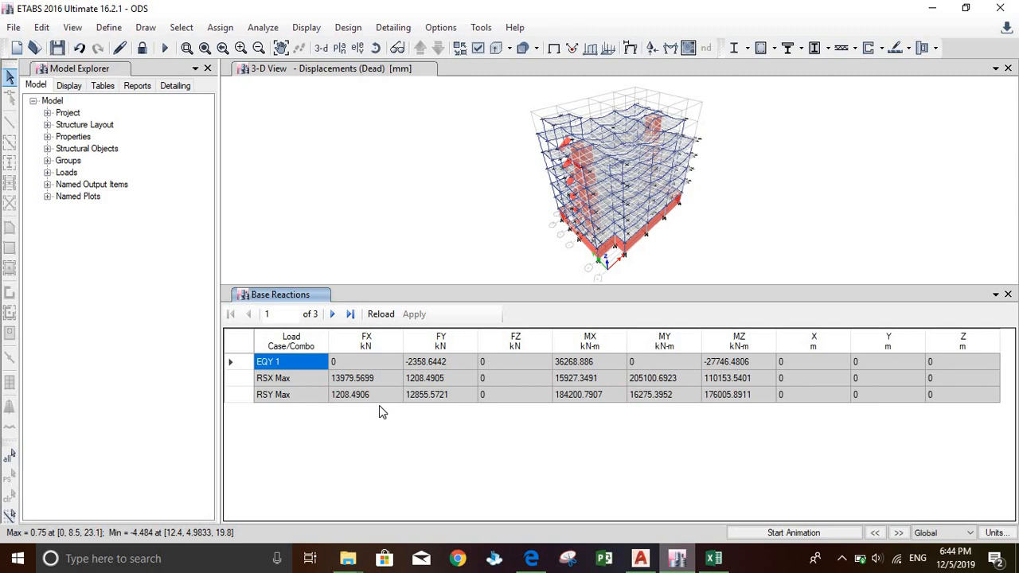
Run the analysis with the new scale factors and check the RSX Max and RSY Max rows in the Base Reactions table.
{"action": "left_click", "coordinate": [164, 53]}
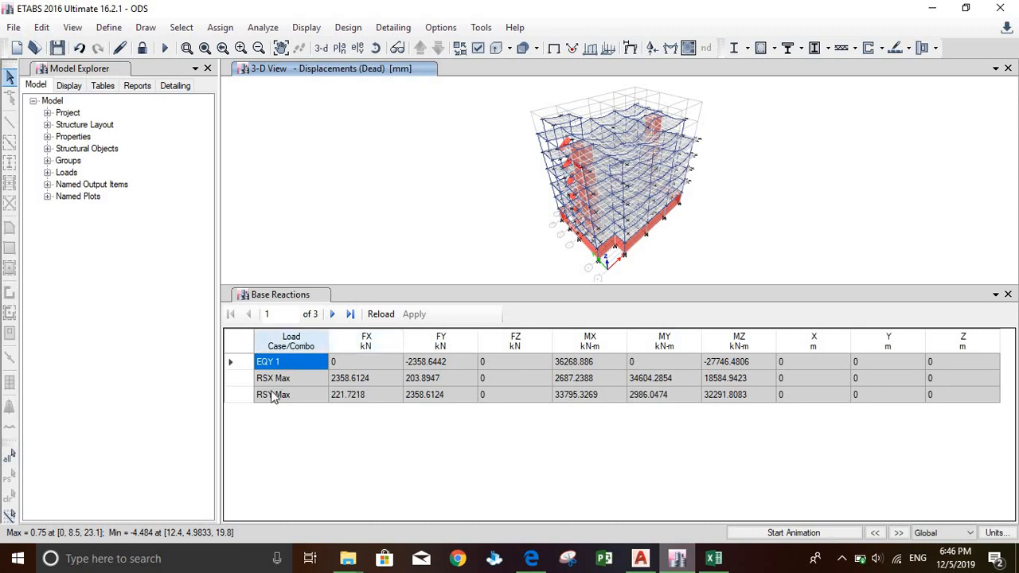
{"action": "left_click", "coordinate": [292, 385]}
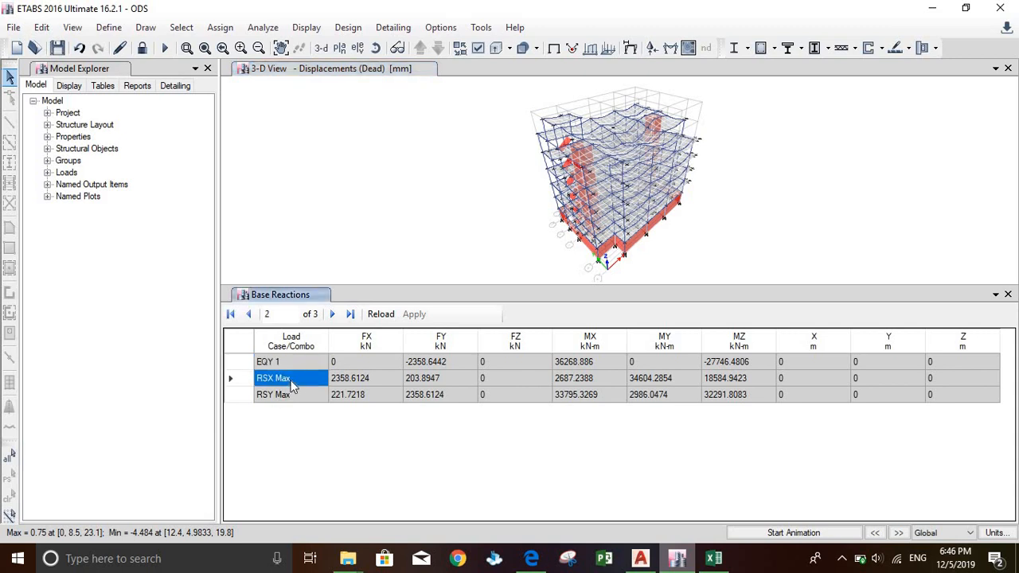
{"action": "left_click", "coordinate": [308, 394]}
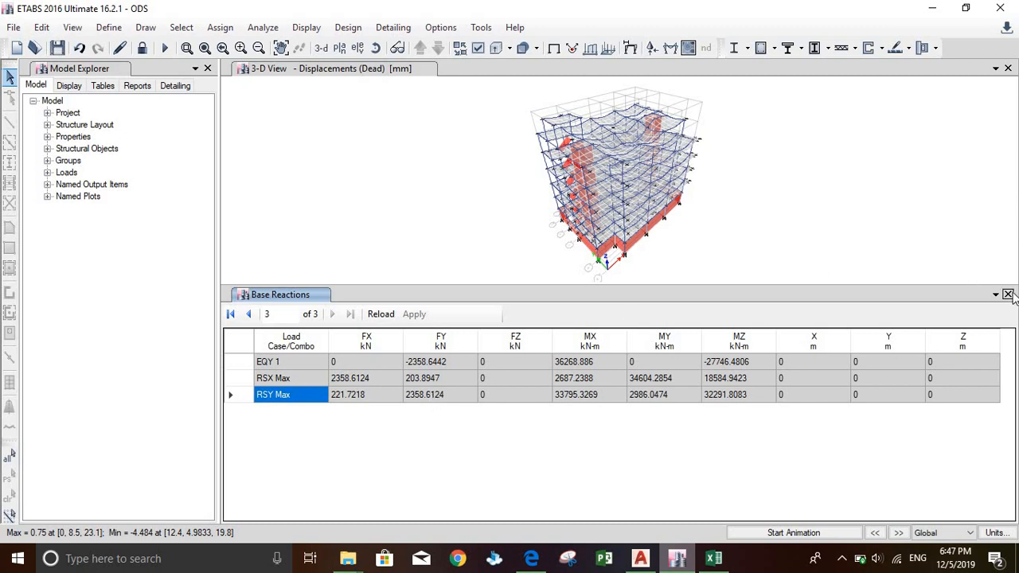
Close the Base Reactions table so the 3-D displacement view fills the workspace.
{"action": "left_click", "coordinate": [1008, 294]}
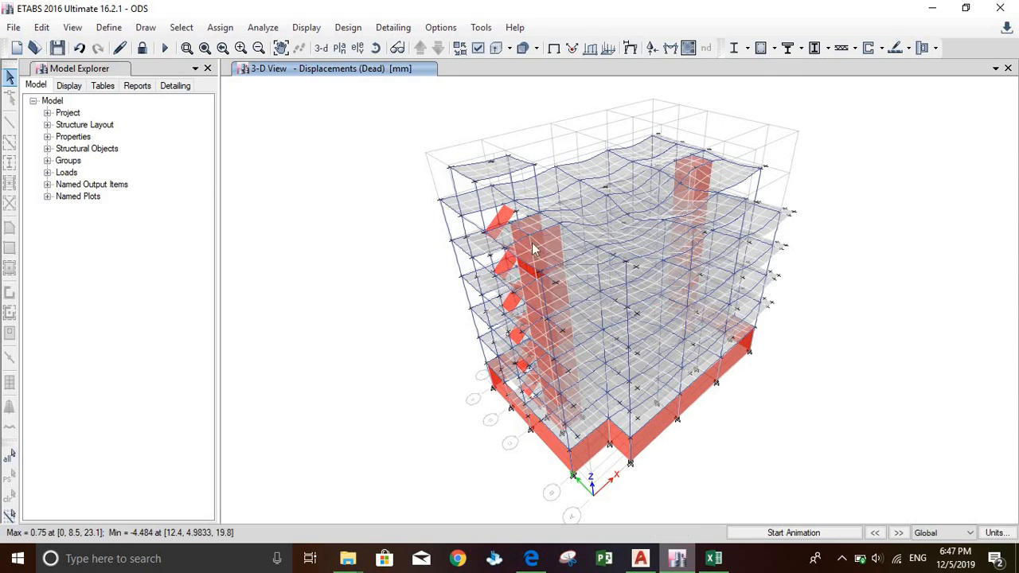
{"action": "mouse_move", "coordinate": [545, 245]}
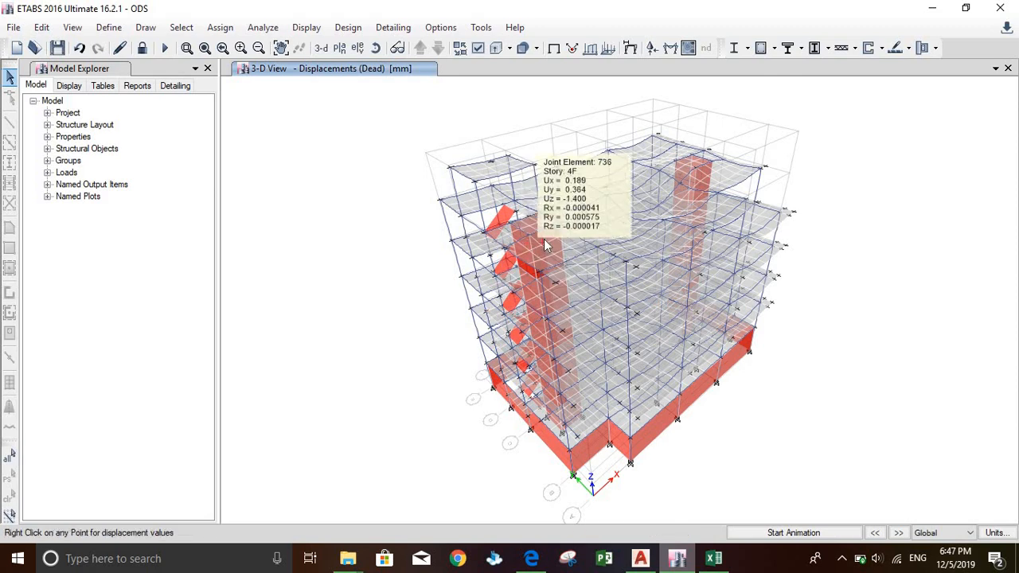
Inspect the dead-load displacements of the joints down the front shear wall in the 3-D view.
{"action": "mouse_move", "coordinate": [546, 324]}
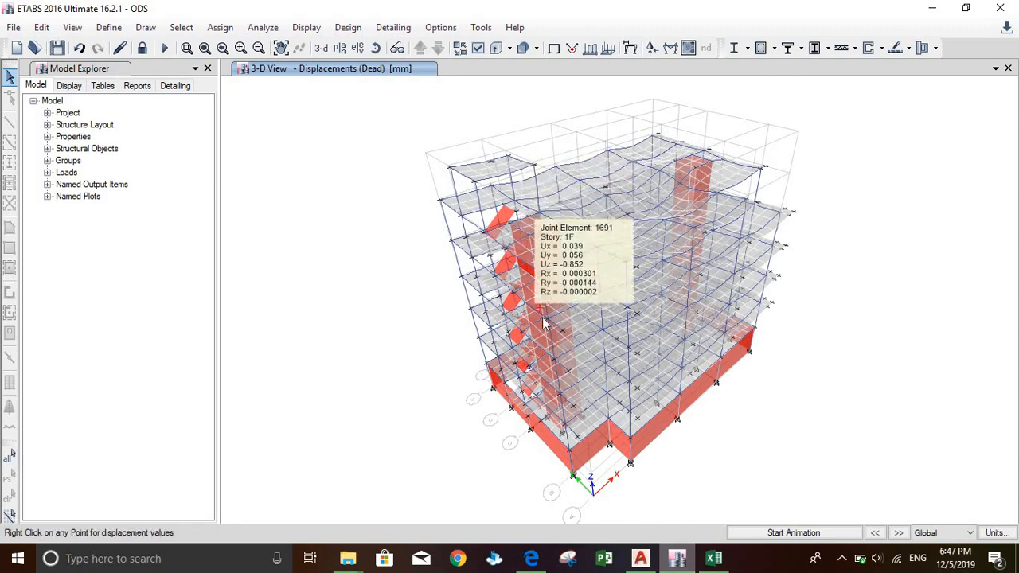
{"action": "mouse_move", "coordinate": [557, 365]}
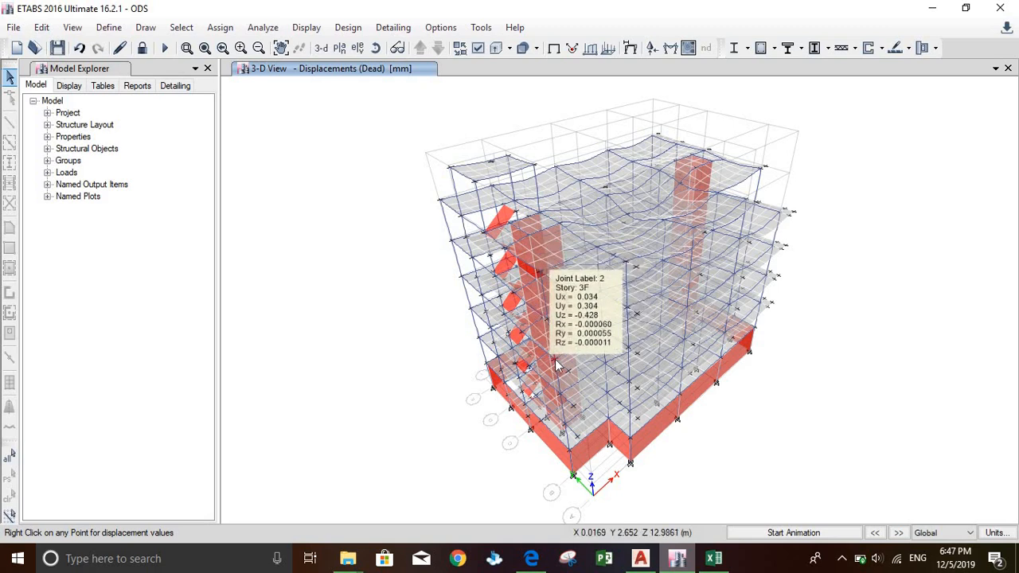
{"action": "mouse_move", "coordinate": [567, 428]}
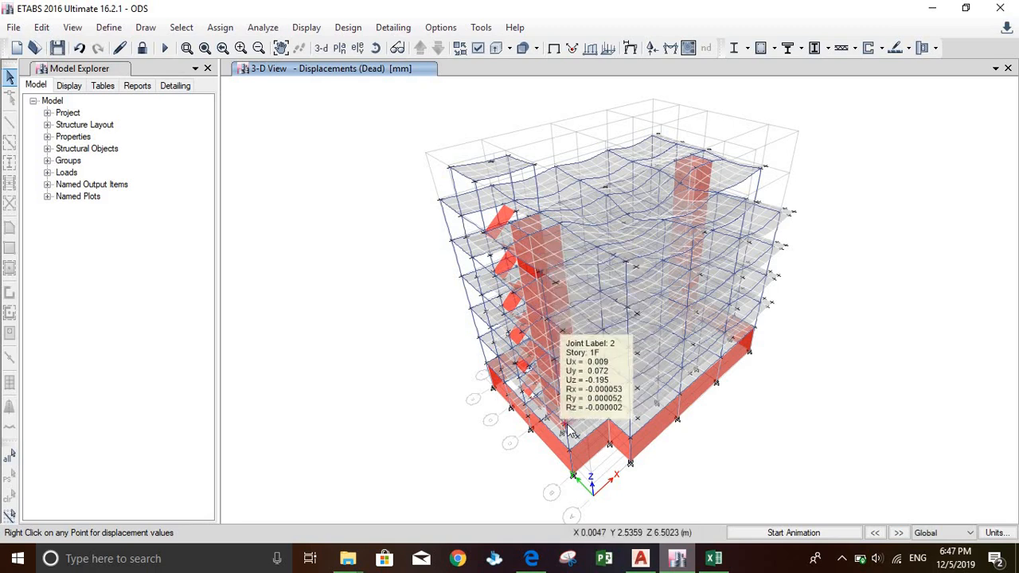
{"action": "mouse_move", "coordinate": [570, 453]}
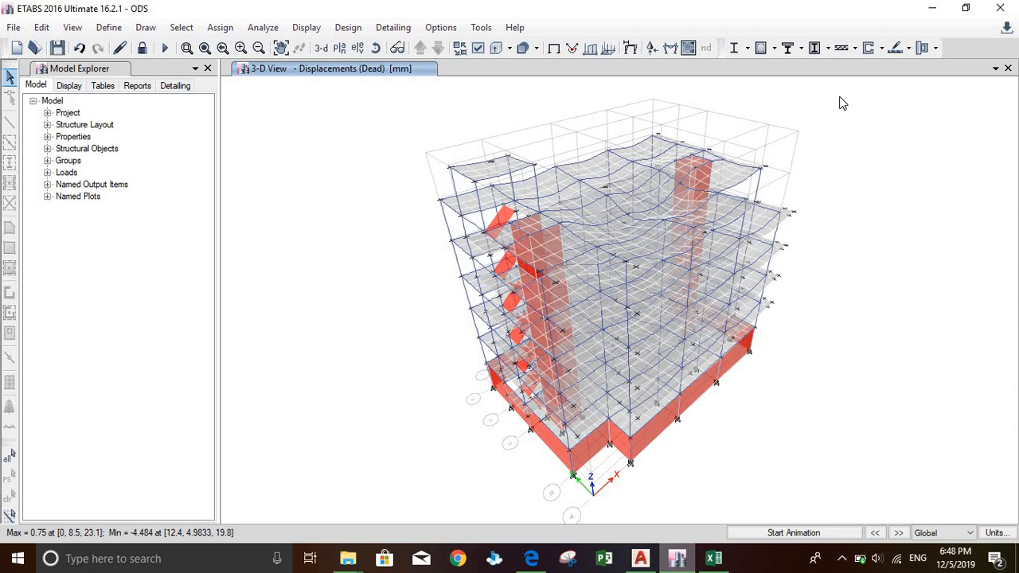
Display the maximum story displacement plot for the RSX load case.
{"action": "left_click", "coordinate": [305, 28]}
{"action": "left_click", "coordinate": [358, 202]}
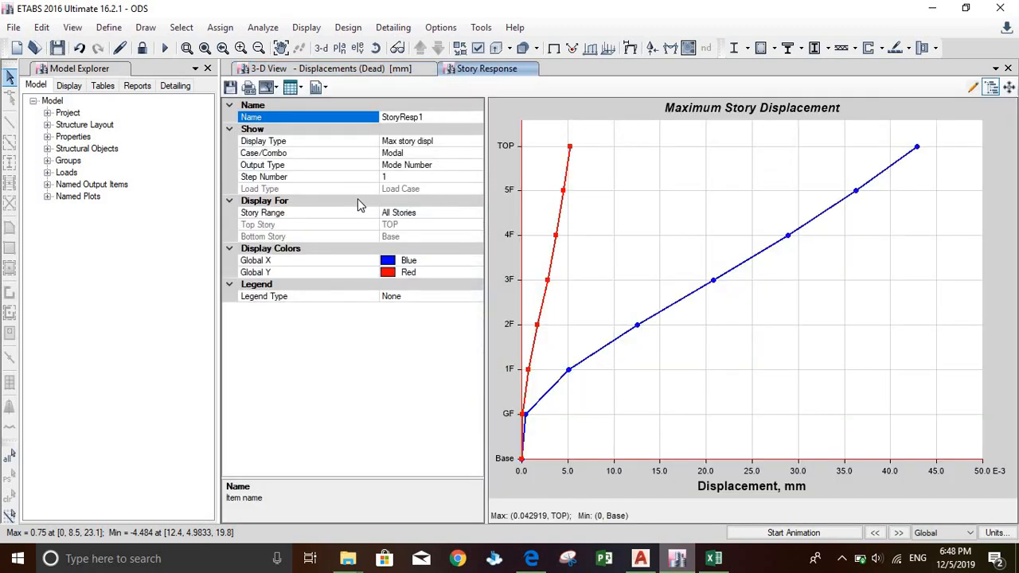
{"action": "left_click", "coordinate": [453, 152]}
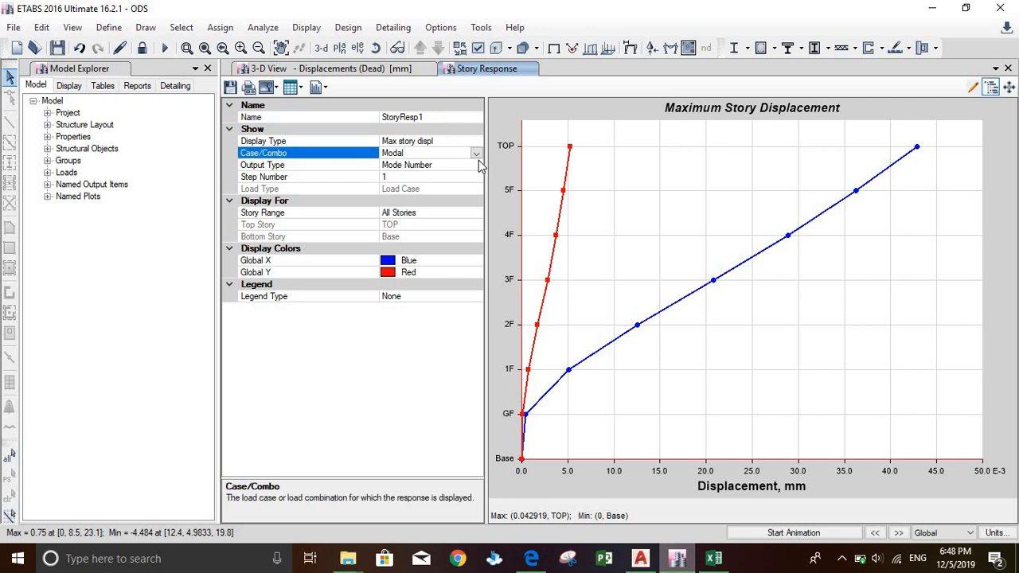
{"action": "left_click", "coordinate": [475, 152]}
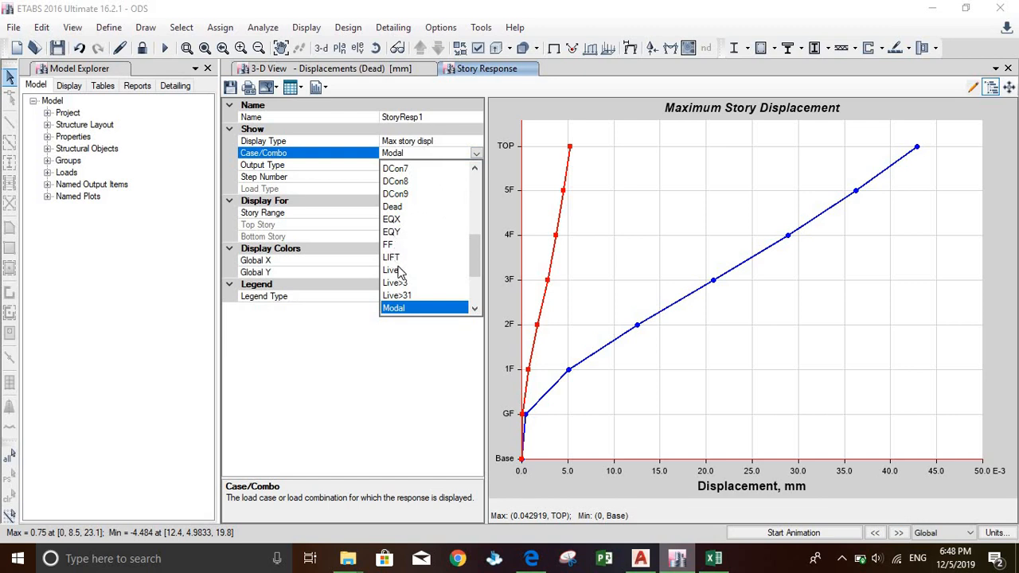
{"action": "scroll", "coordinate": [414, 267], "scroll_direction": "down", "scroll_amount": 3}
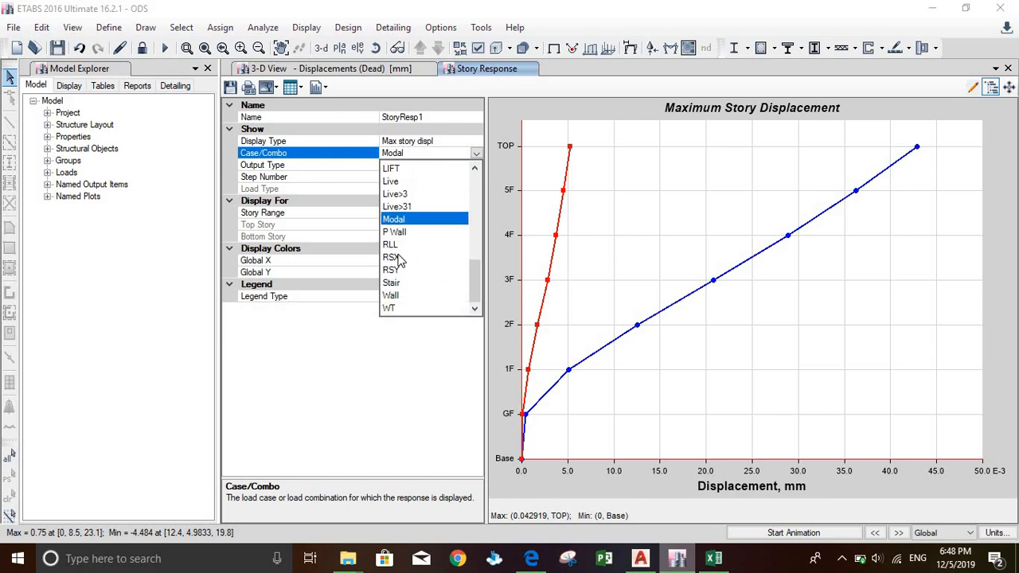
{"action": "left_click", "coordinate": [407, 259]}
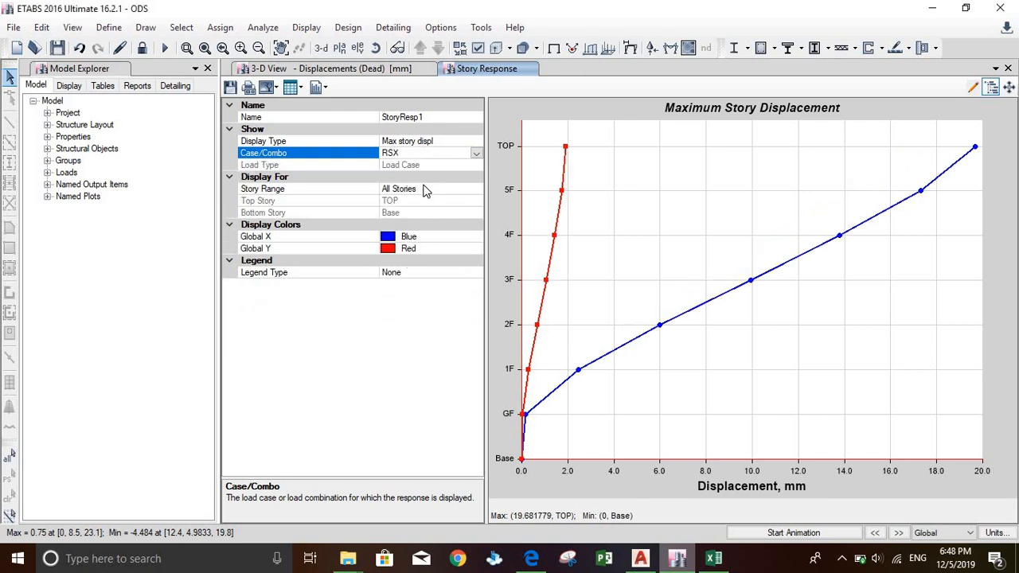
Switch the story displacement plot to the RSY load case, and return to the 3-D displacement view.
{"action": "left_click", "coordinate": [476, 153]}
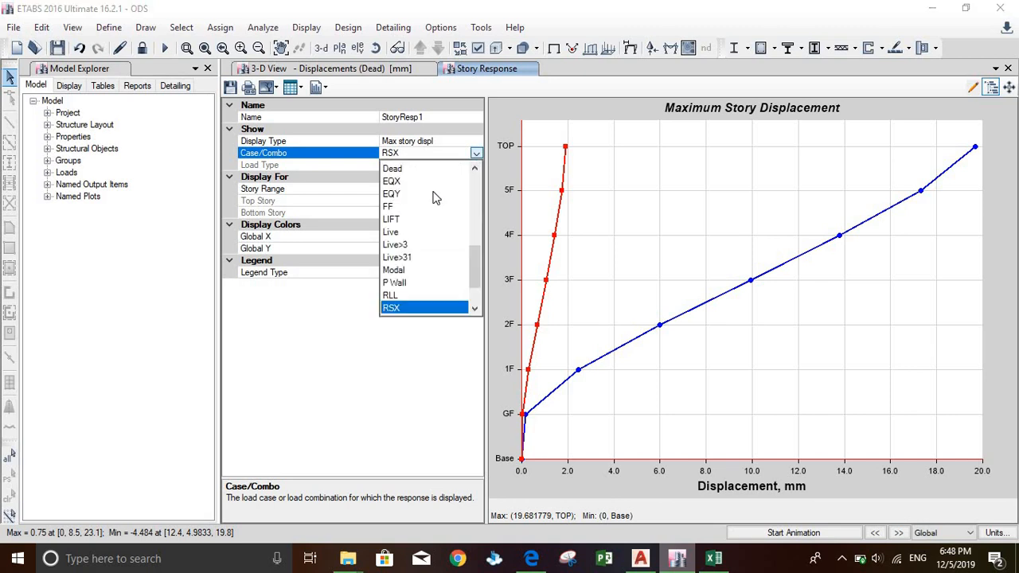
{"action": "scroll", "coordinate": [418, 288], "scroll_direction": "down", "scroll_amount": 1}
{"action": "left_click", "coordinate": [402, 283]}
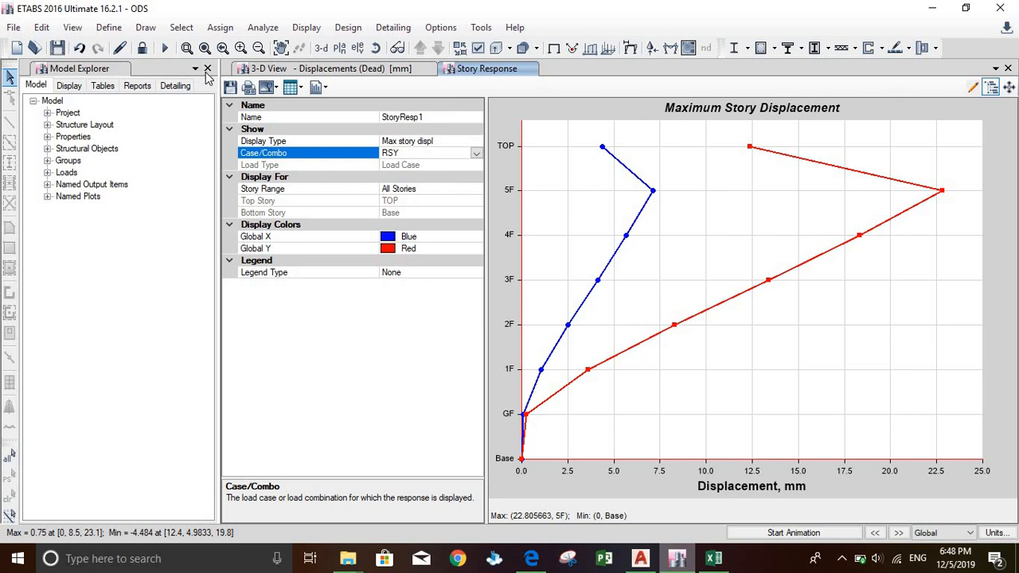
{"action": "left_click", "coordinate": [337, 70]}
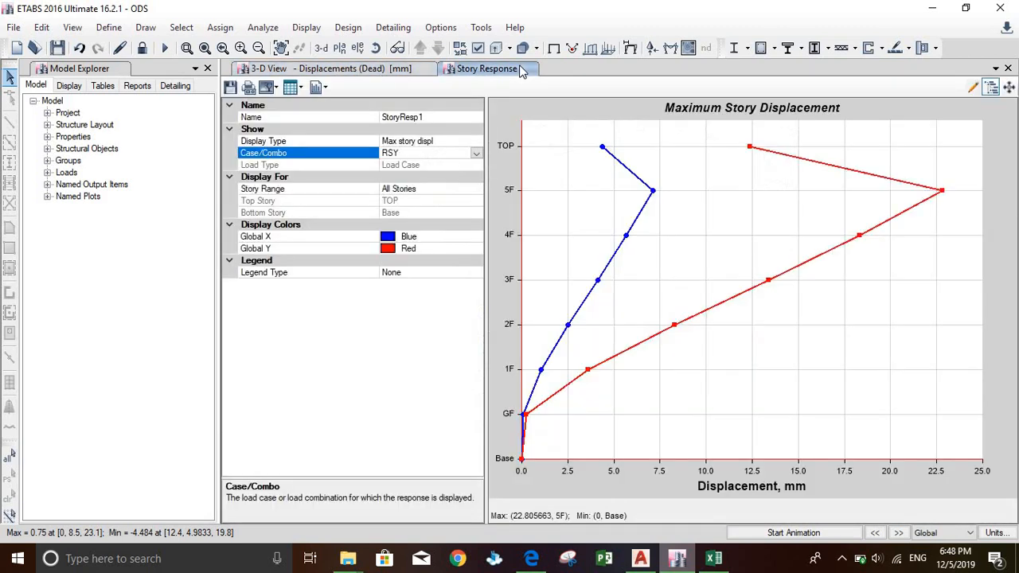
{"action": "left_click", "coordinate": [486, 70]}
{"action": "left_click", "coordinate": [389, 70]}
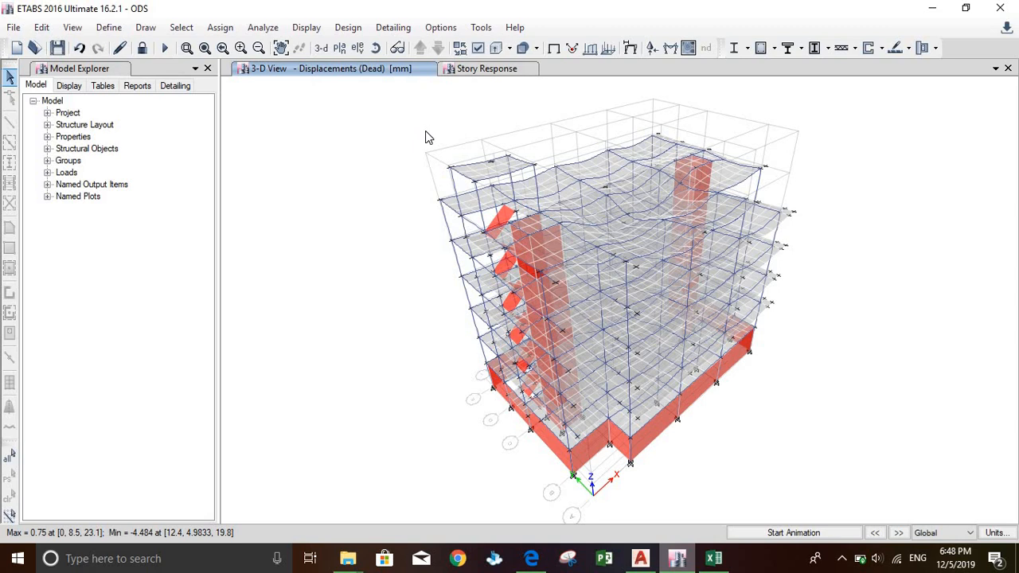
{"action": "left_click", "coordinate": [306, 27]}
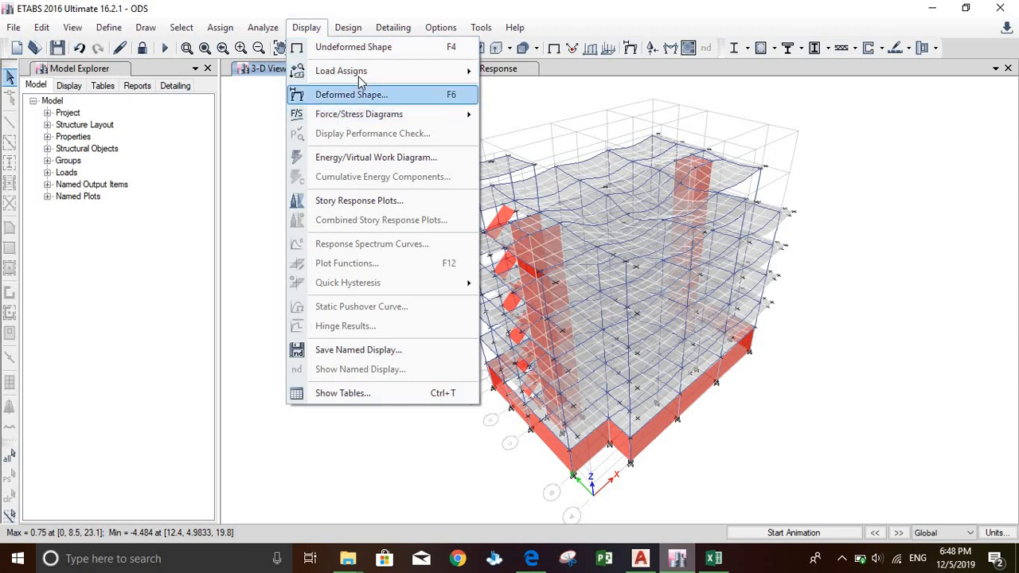
{"action": "mouse_move", "coordinate": [360, 80]}
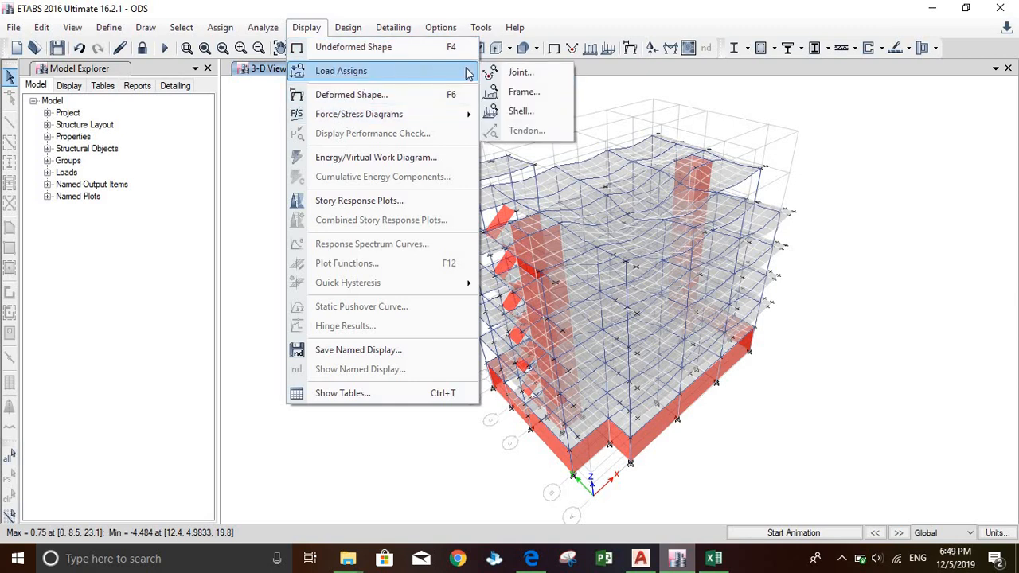
{"action": "left_click", "coordinate": [522, 92]}
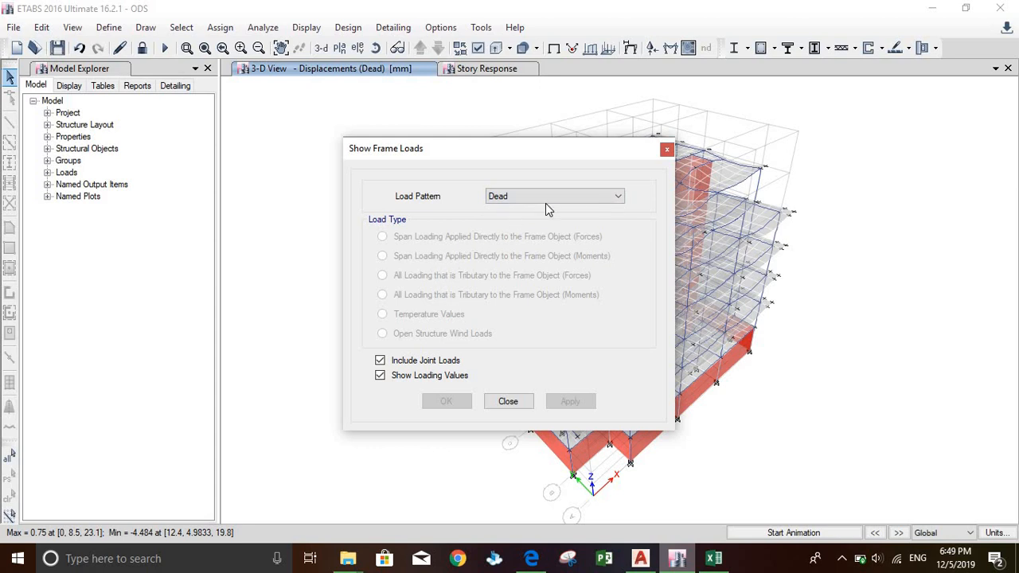
{"action": "left_click", "coordinate": [665, 151]}
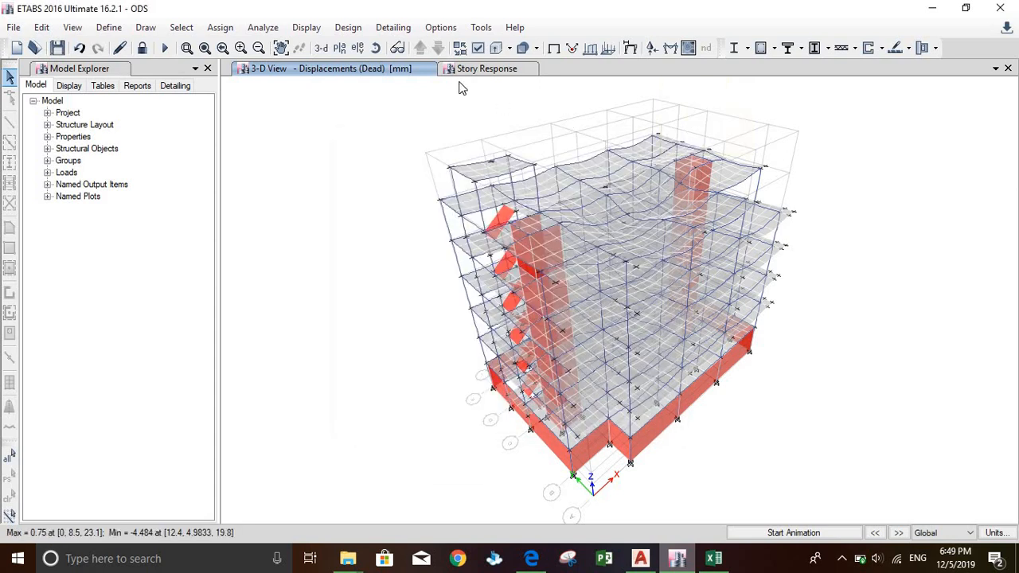
Review the shell load display options for the P Wall and Live>3 load patterns, and close the dialog without applying.
{"action": "left_click", "coordinate": [301, 29]}
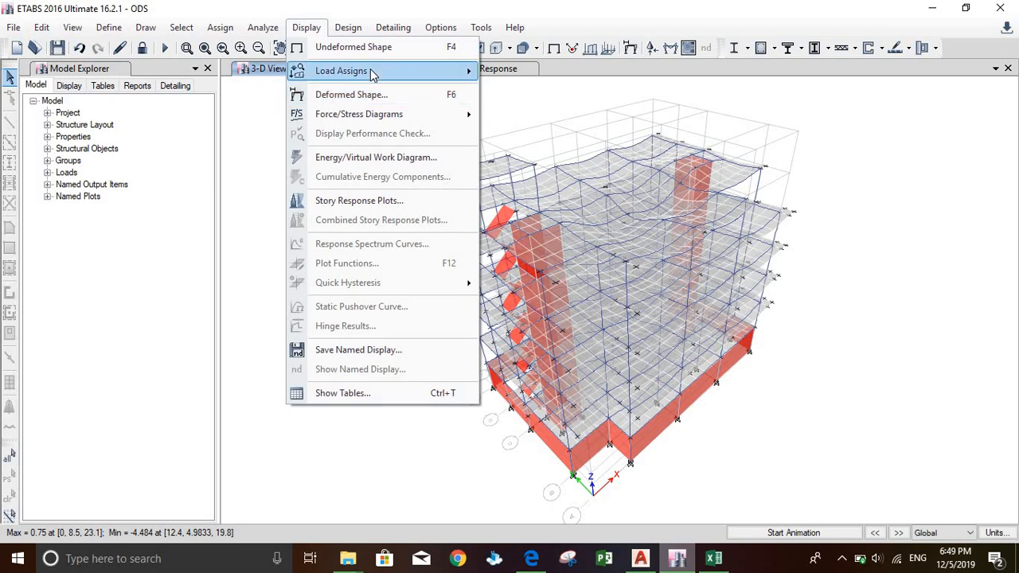
{"action": "mouse_move", "coordinate": [430, 76]}
{"action": "left_click", "coordinate": [519, 111]}
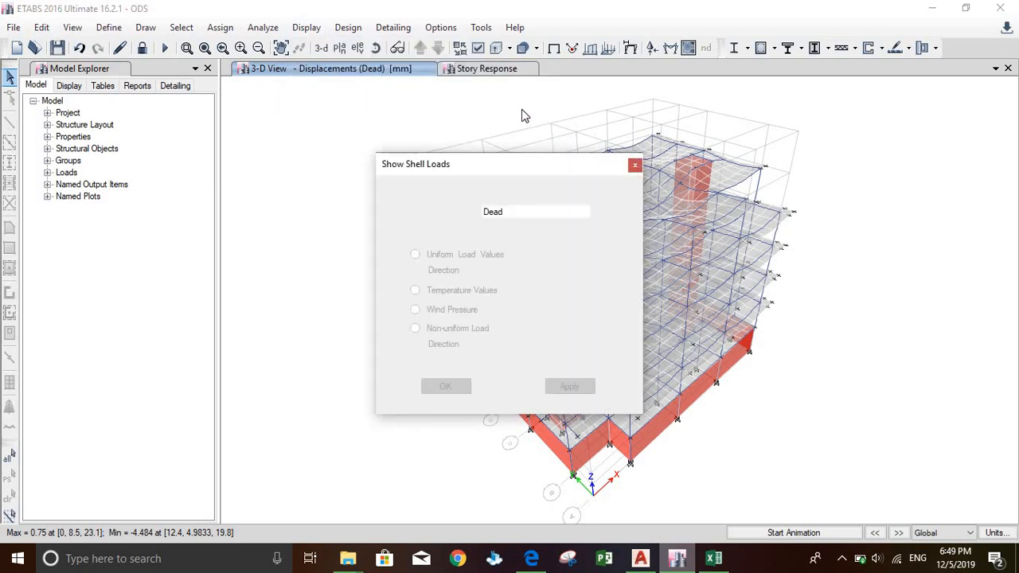
{"action": "left_click", "coordinate": [546, 213]}
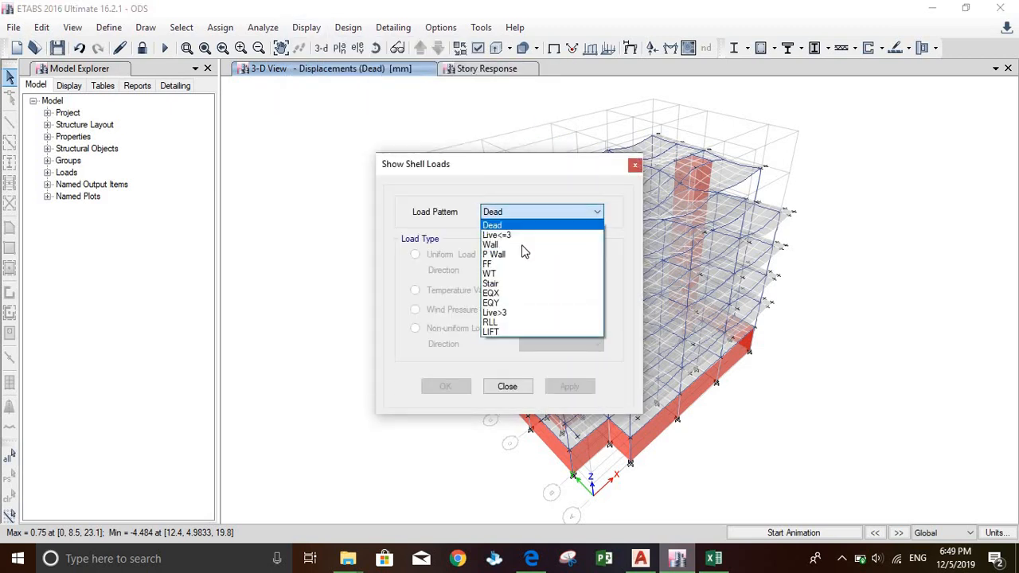
{"action": "left_click", "coordinate": [510, 254]}
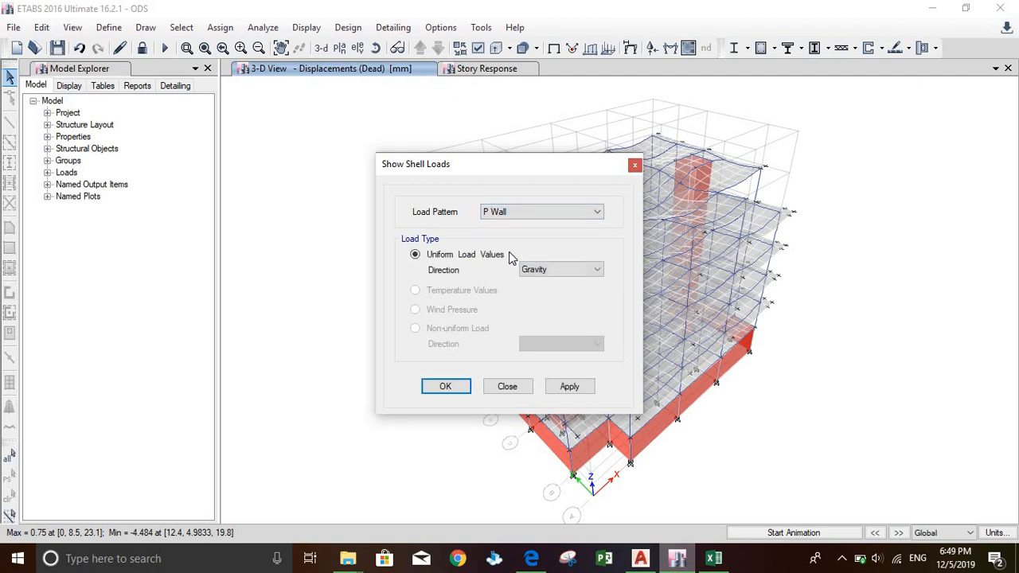
{"action": "left_click_drag", "start_coordinate": [523, 171], "coordinate": [476, 123]}
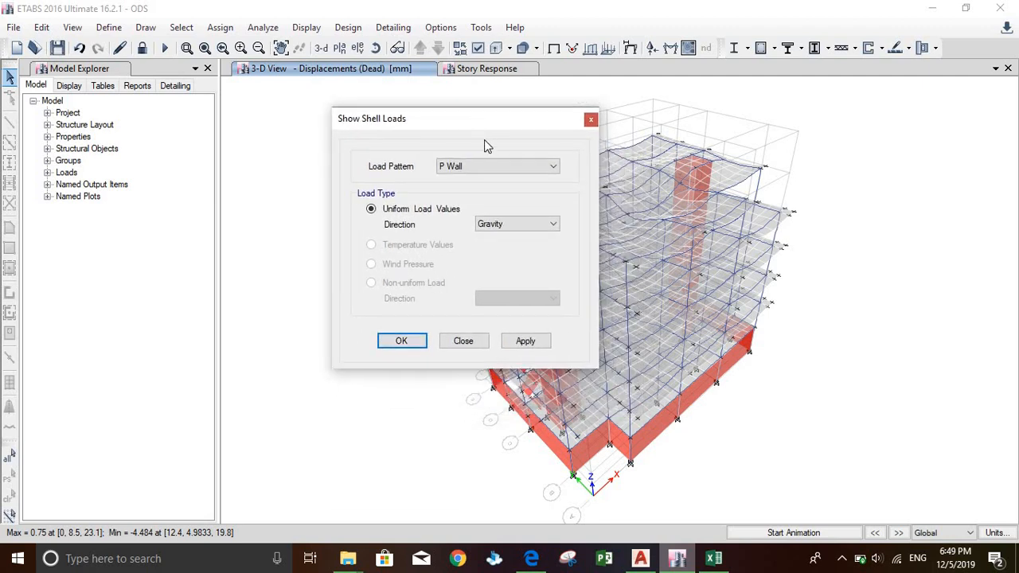
{"action": "left_click", "coordinate": [509, 164]}
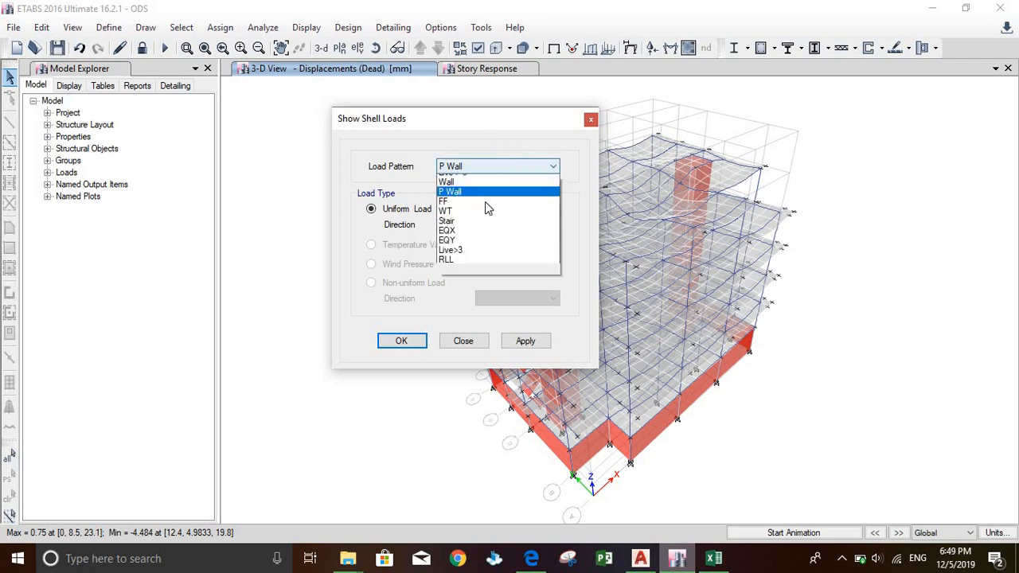
{"action": "left_click", "coordinate": [470, 268]}
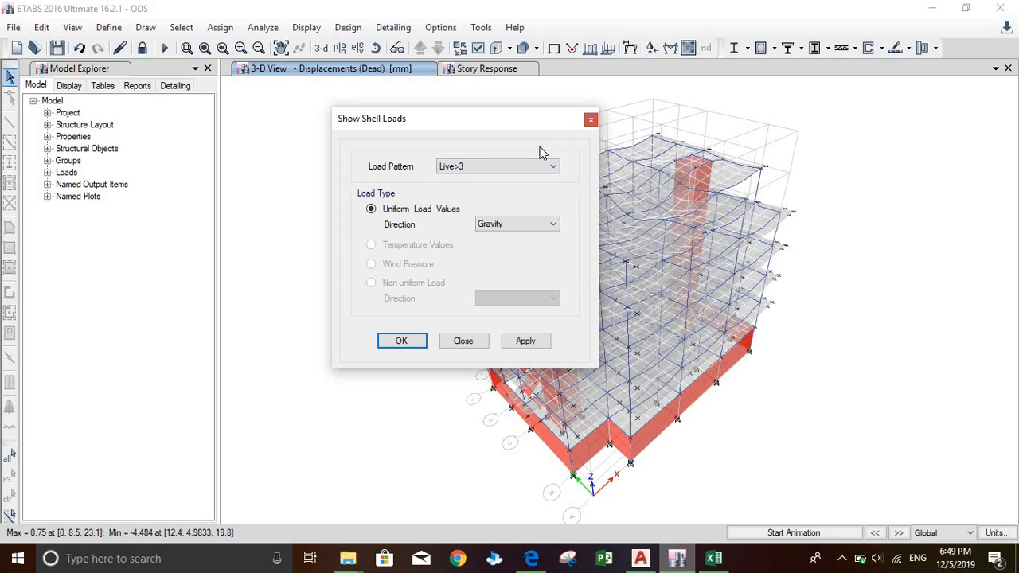
{"action": "left_click", "coordinate": [588, 123]}
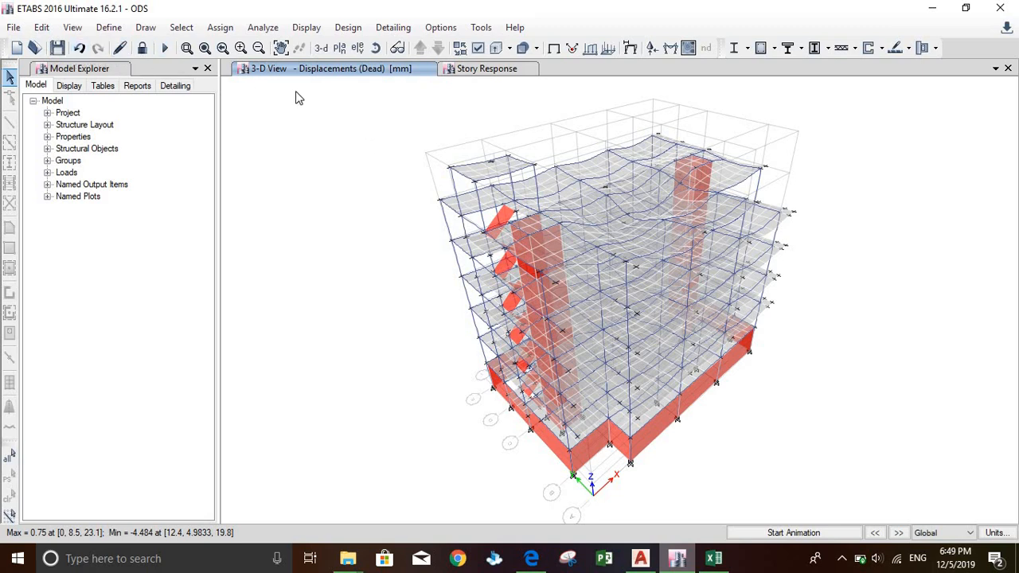
Unlock the model, accepting deletion of the analysis results, and save it.
{"action": "left_click", "coordinate": [139, 48]}
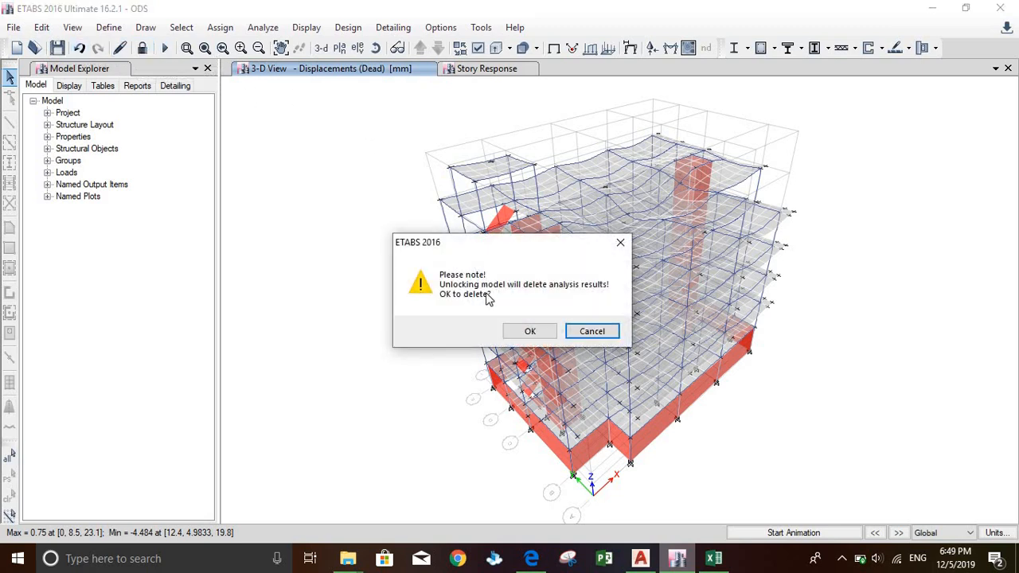
{"action": "left_click", "coordinate": [527, 333]}
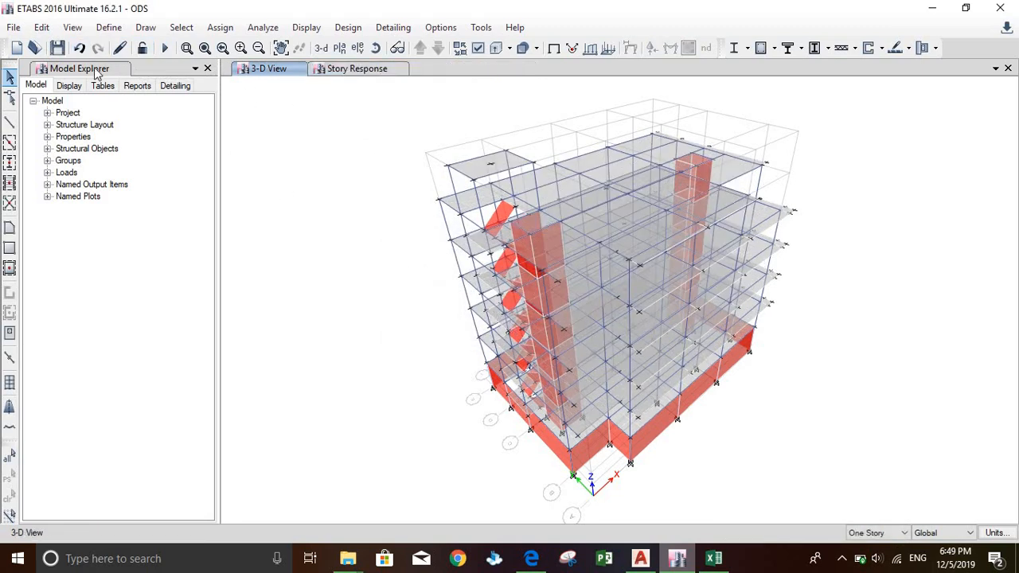
{"action": "left_click", "coordinate": [58, 50]}
{"action": "scroll", "coordinate": [642, 191], "scroll_direction": "down", "scroll_amount": 6}
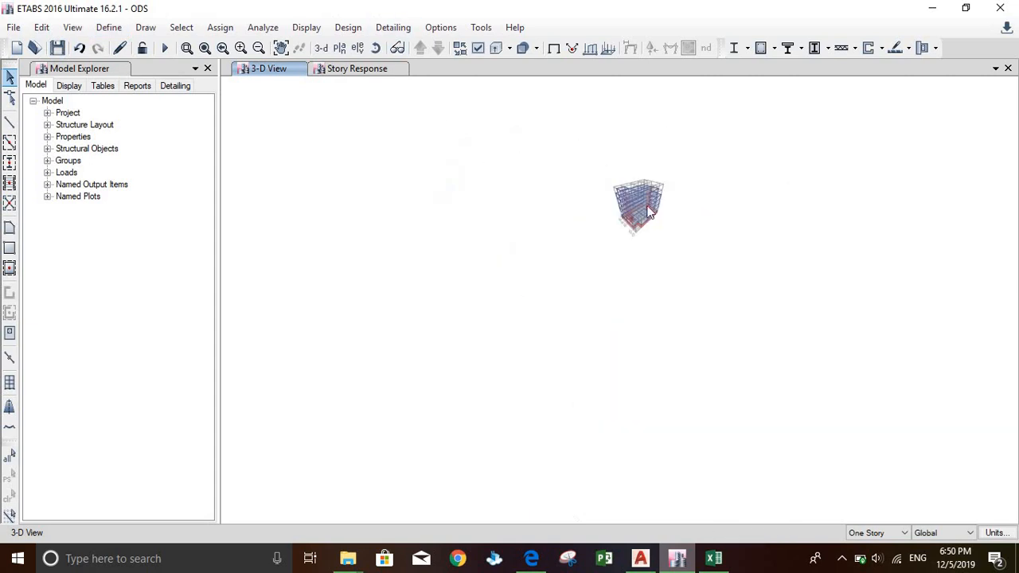
{"action": "scroll", "coordinate": [645, 211], "scroll_direction": "up", "scroll_amount": 3}
{"action": "middle_click_drag", "start_coordinate": [627, 261], "coordinate": [562, 334]}
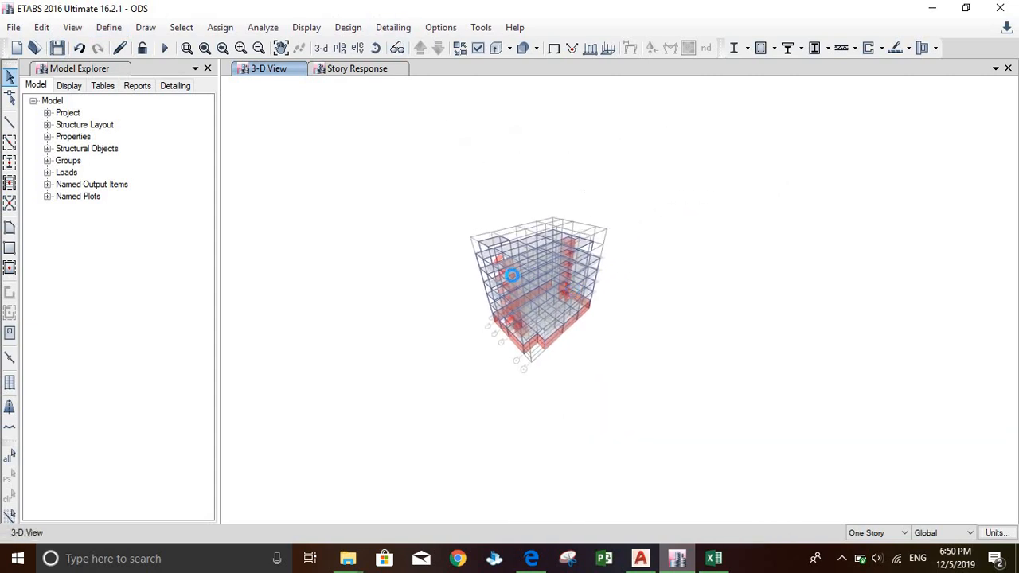
{"action": "scroll", "coordinate": [544, 275], "scroll_direction": "up", "scroll_amount": 5}
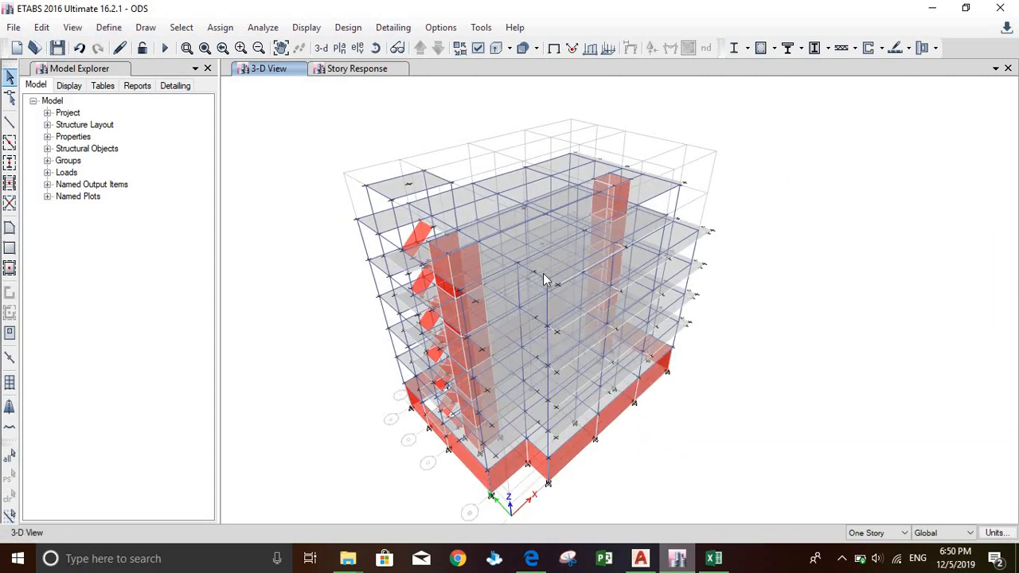